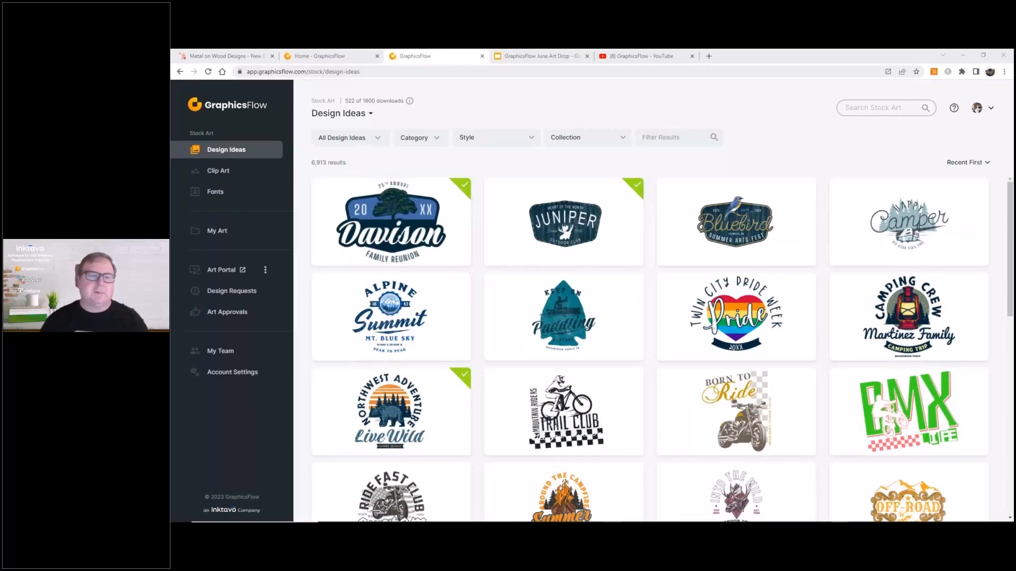
Open the tree family reunion badge design for customizing and change its top line to 30TH ANNUAL.
left_click(434, 214)
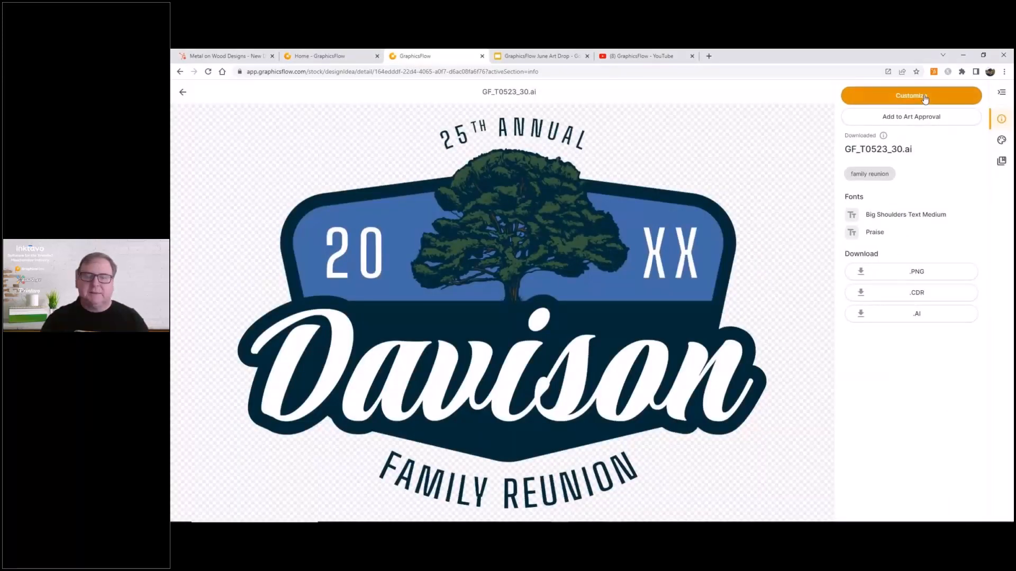
left_click(924, 97)
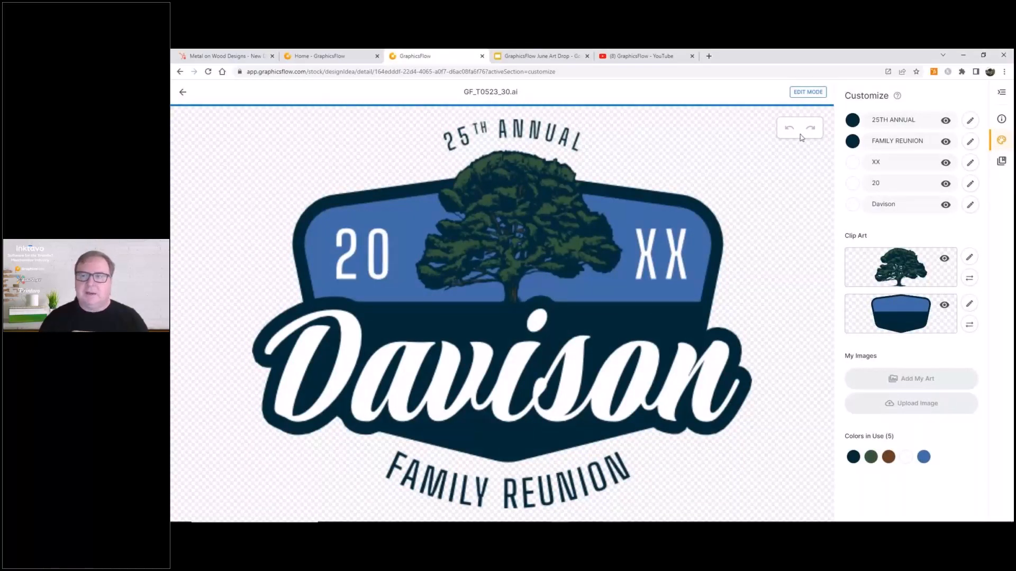
left_click_drag(879, 121, 872, 121)
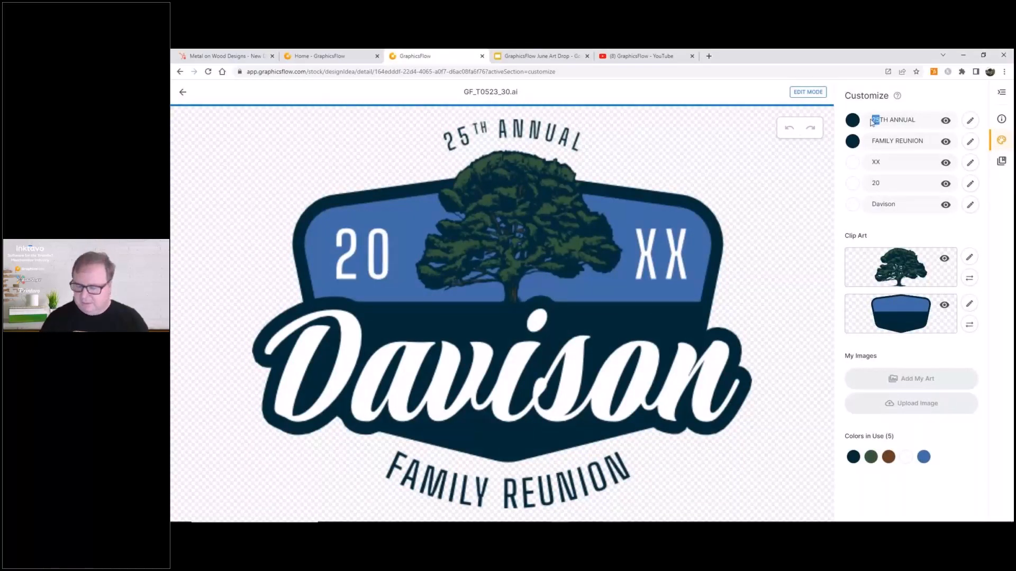
type("30")
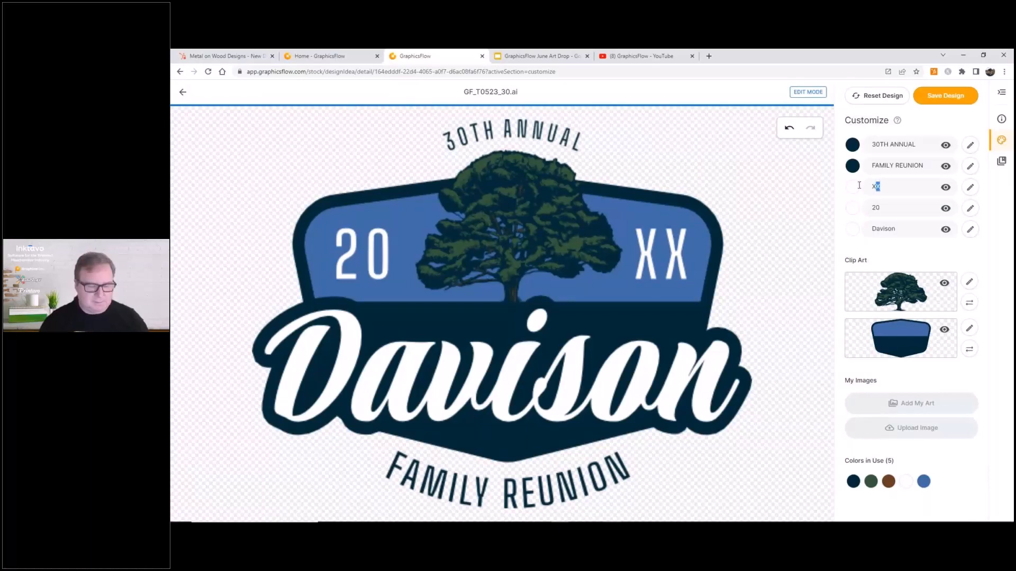
Set the year placeholder beside the tree to 23 and replace the large script text with the customer's surname.
left_click_drag(880, 186, 856, 185)
type("3")
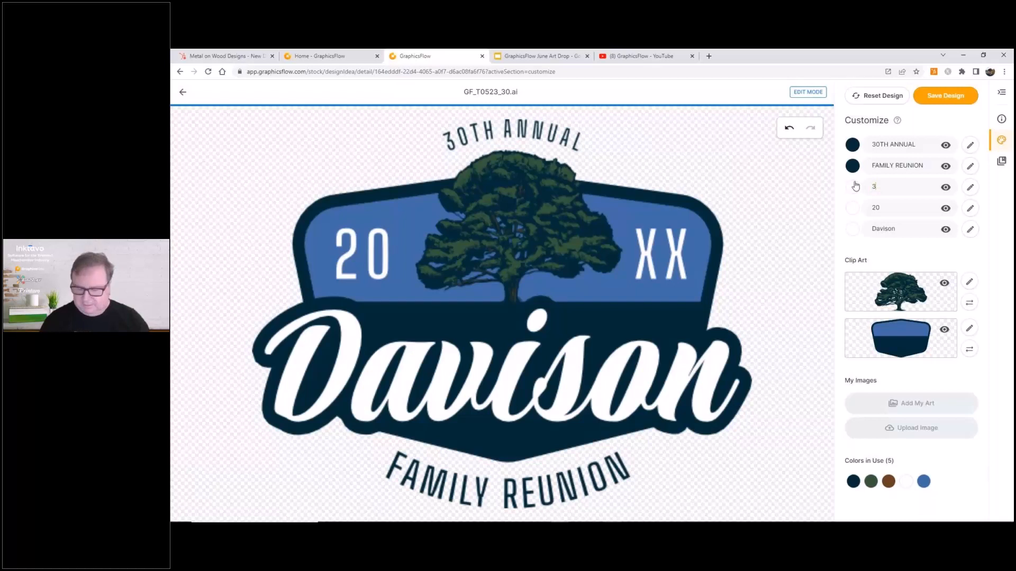
type("3")
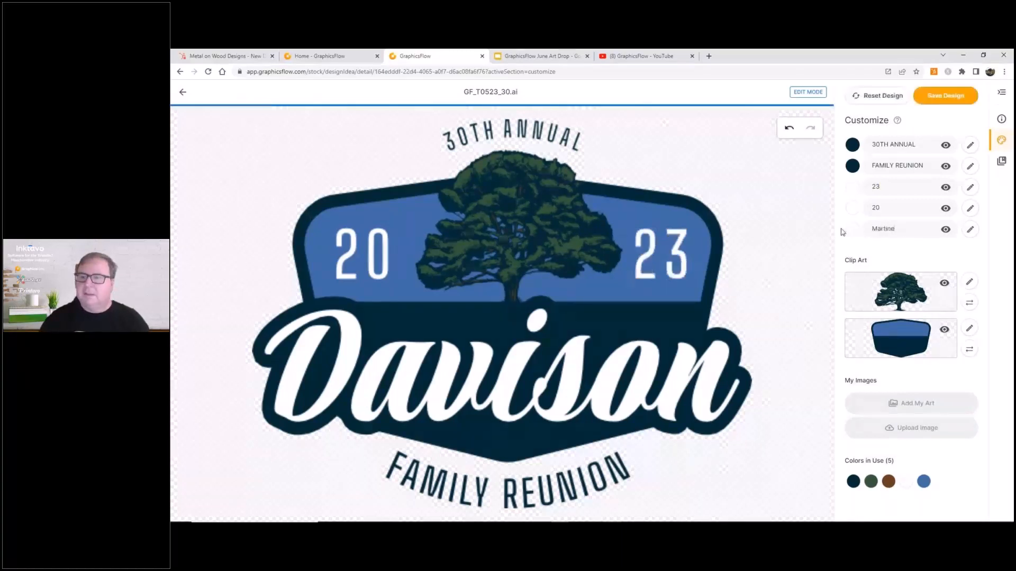
type("z")
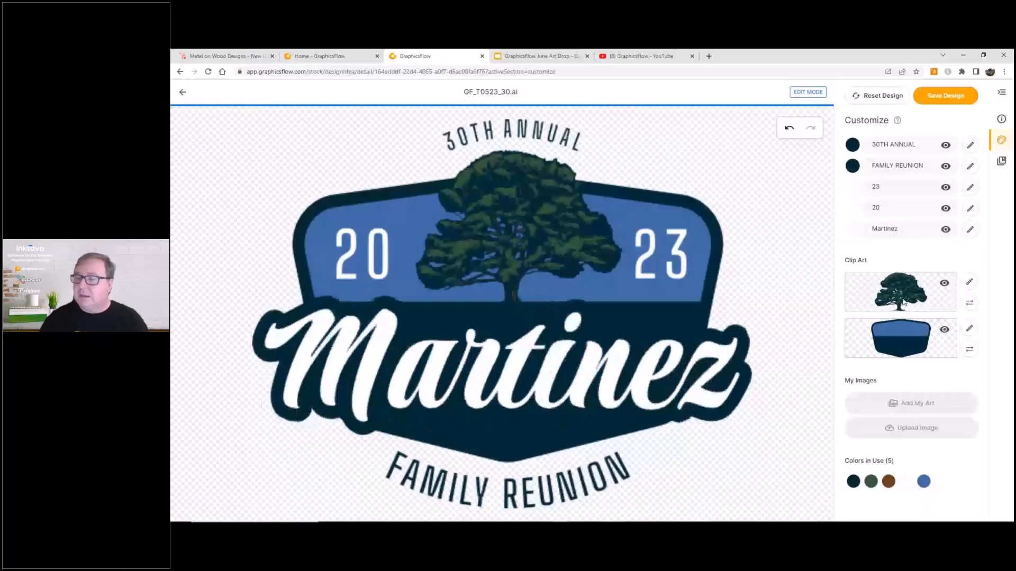
Hide the badge background clip art layer and show it again.
left_click(945, 331)
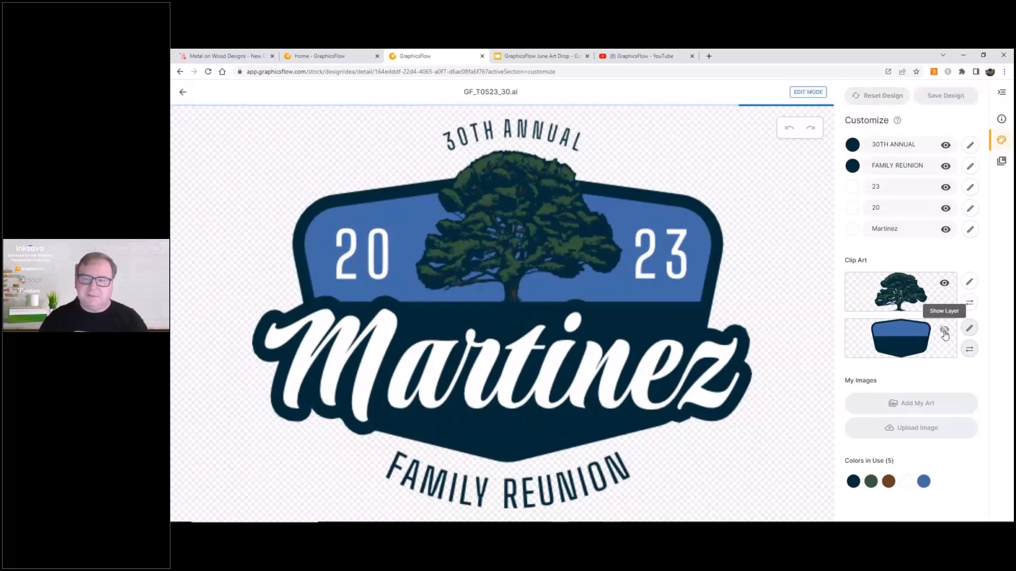
left_click(945, 332)
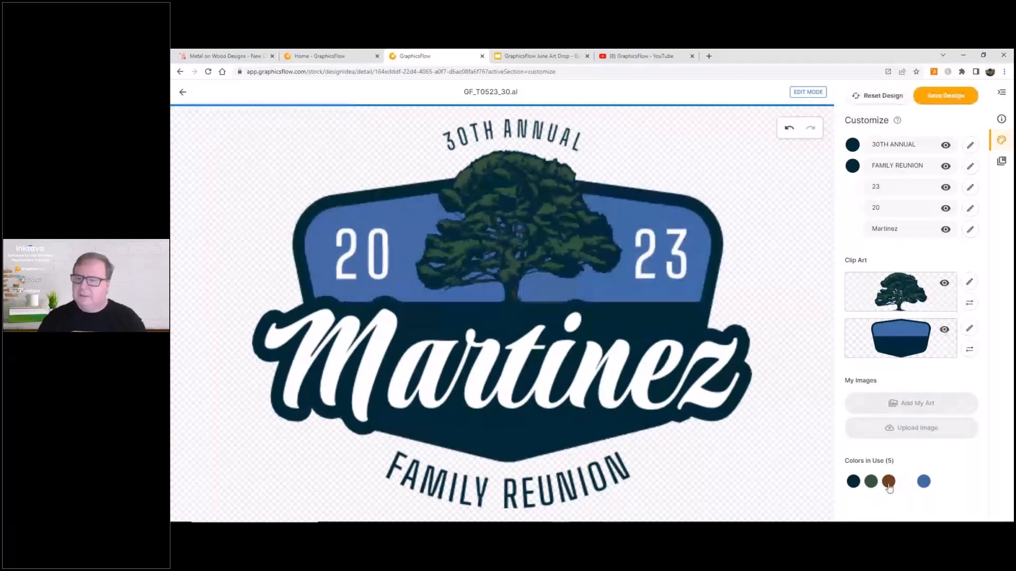
Recolor all dark navy parts of the design to muted purple from the Default Color Palette.
left_click(852, 482)
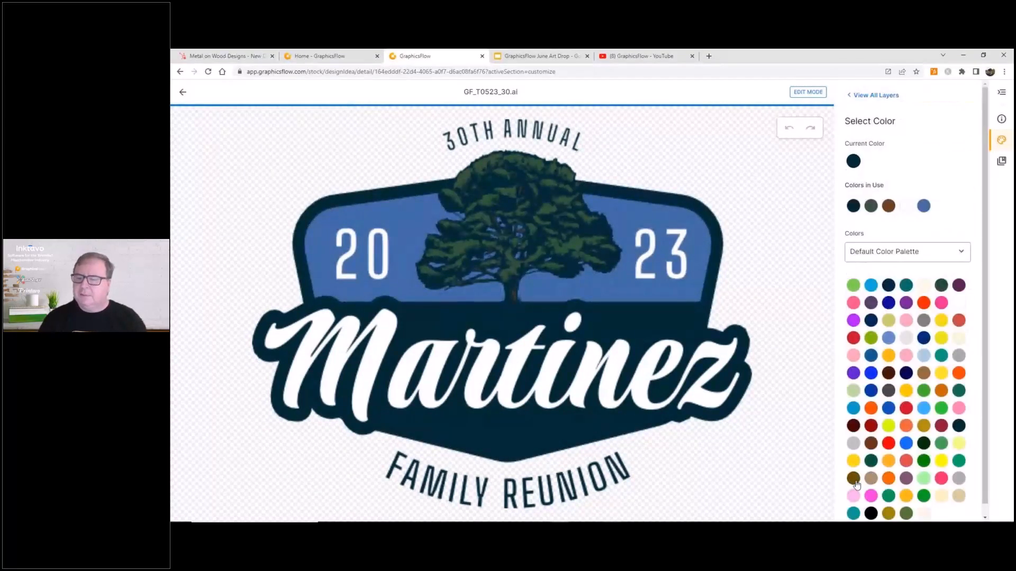
left_click(871, 303)
left_click(939, 506)
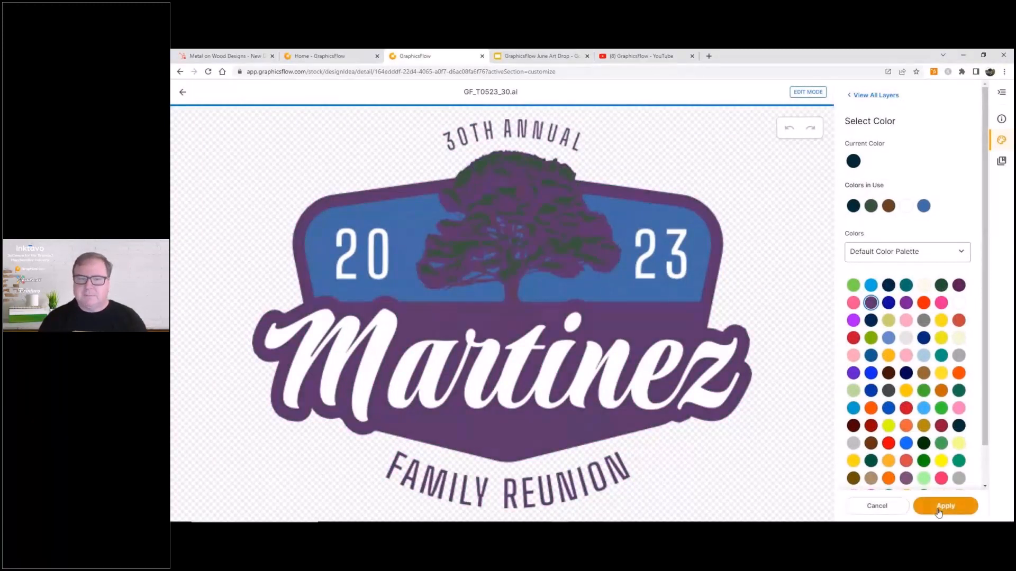
left_click(939, 510)
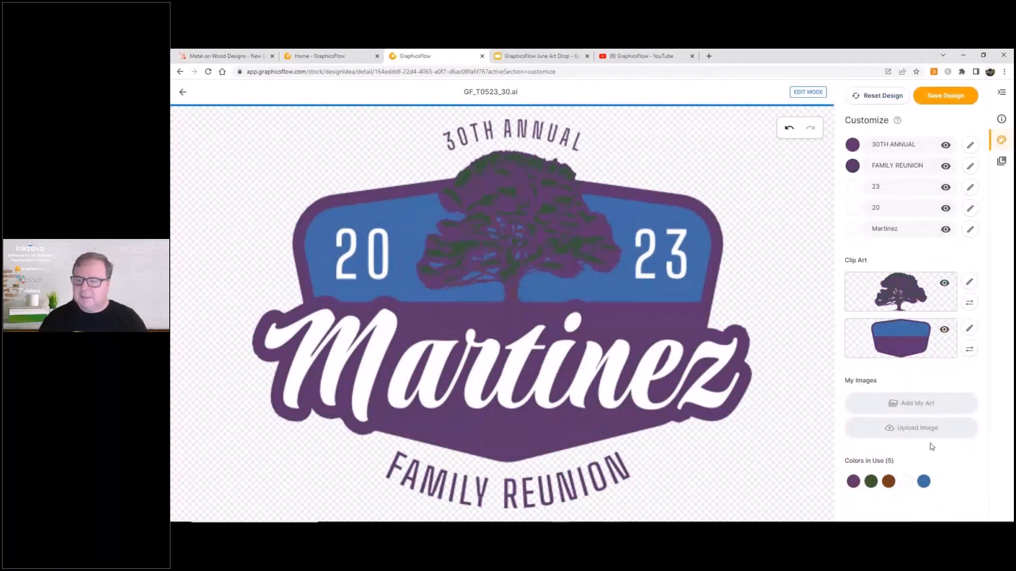
Recolor the tree's green to dark teal and its brown to pale cream from the Default Color Palette.
left_click(871, 482)
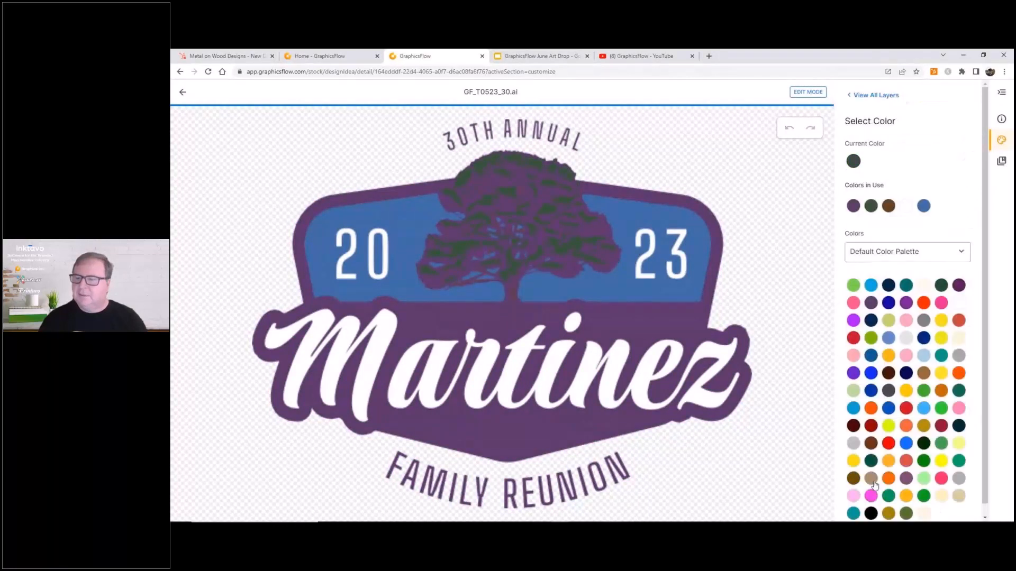
left_click(903, 287)
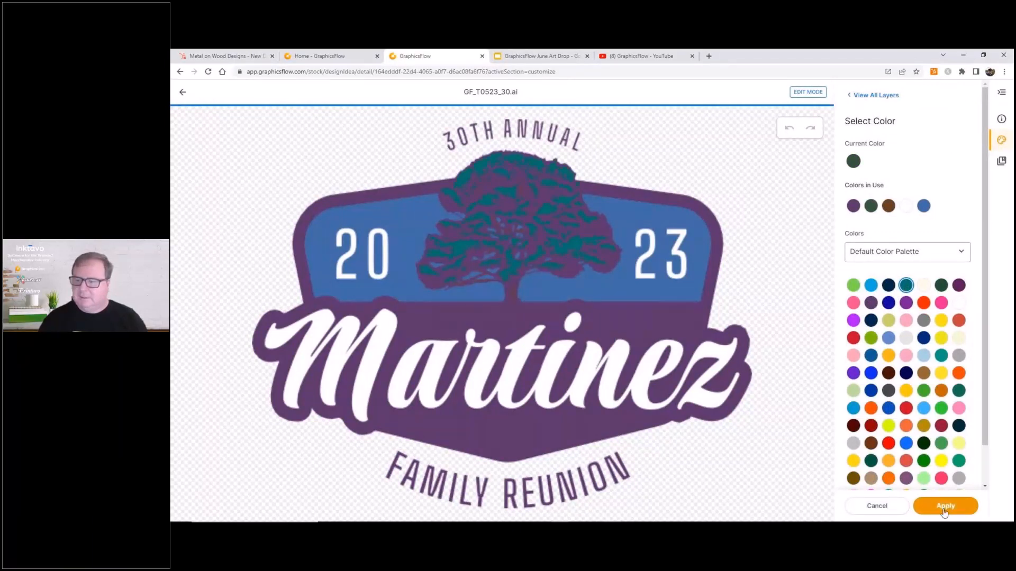
left_click(942, 508)
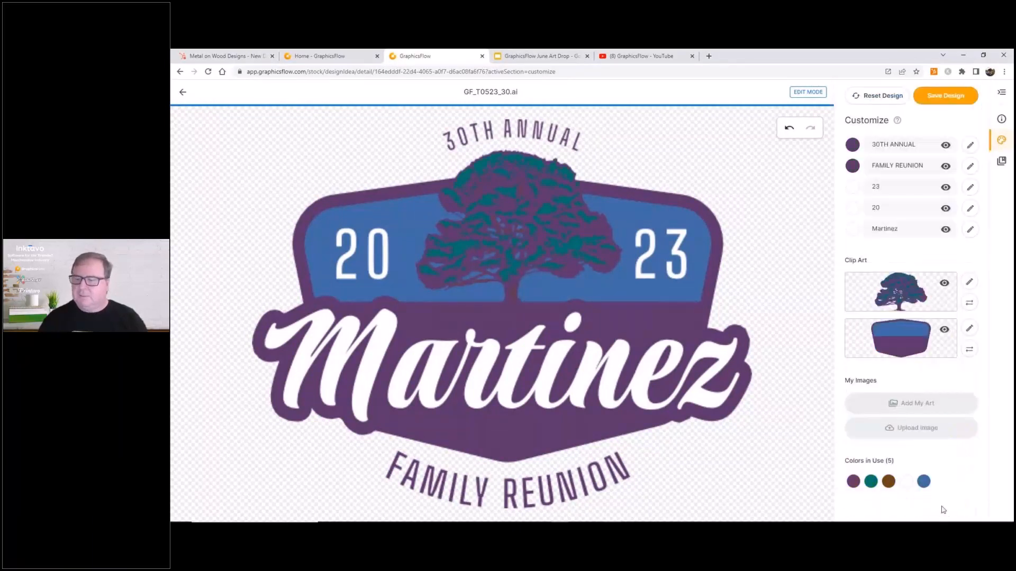
left_click(889, 482)
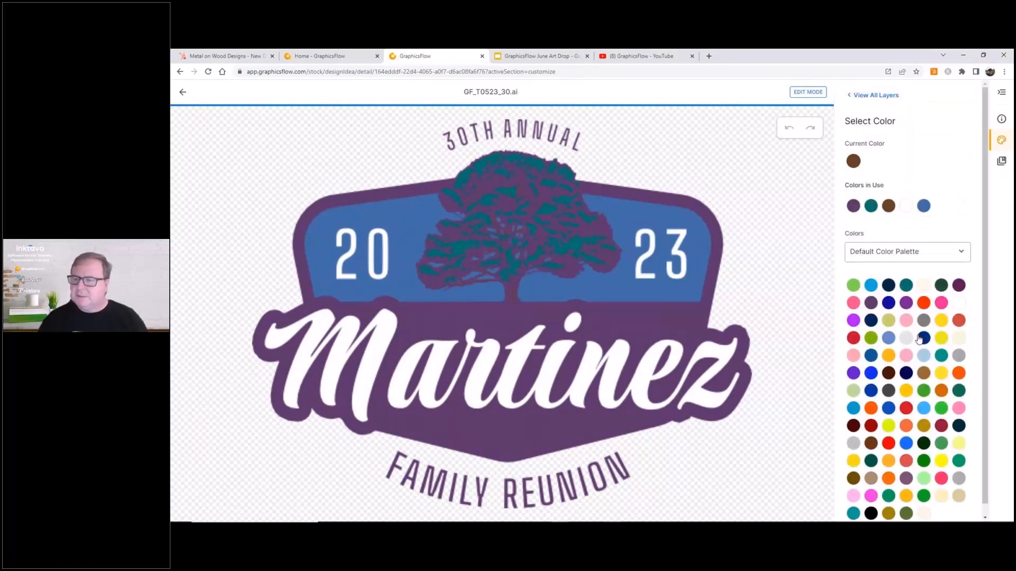
left_click(958, 338)
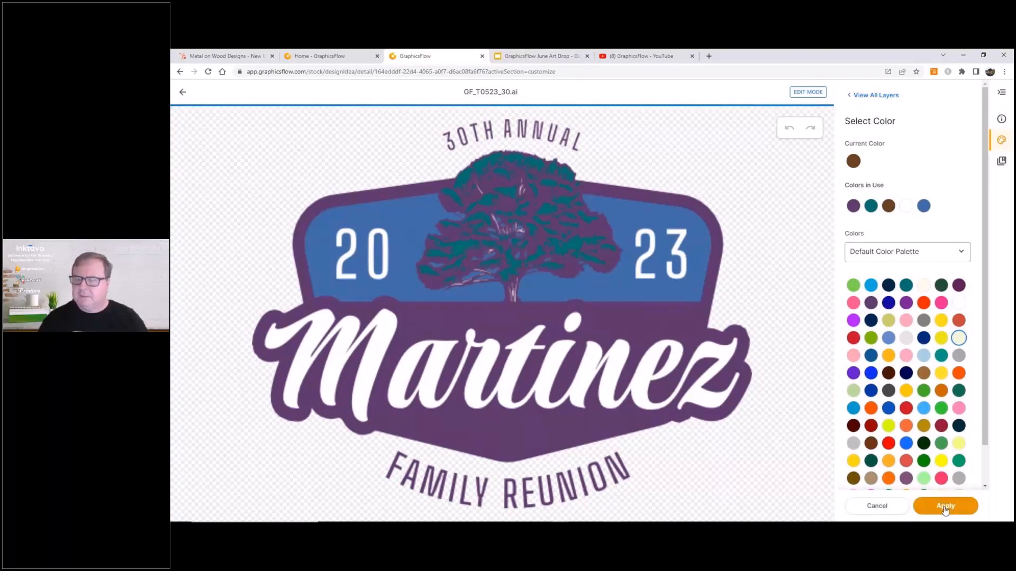
left_click(946, 507)
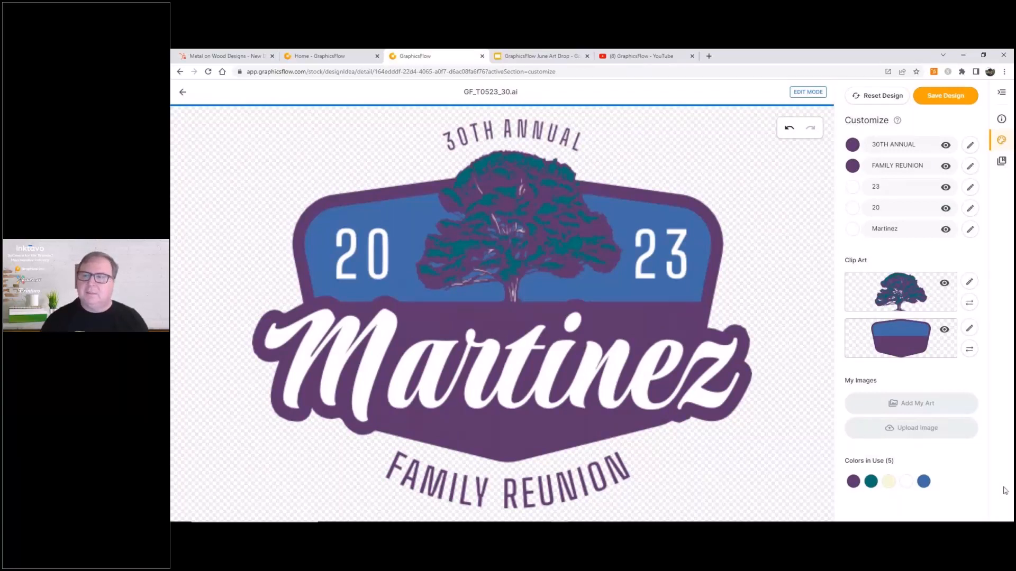
Save the customized design to the Customizer Designs folder in My Art, keeping the suggested design name.
left_click(945, 96)
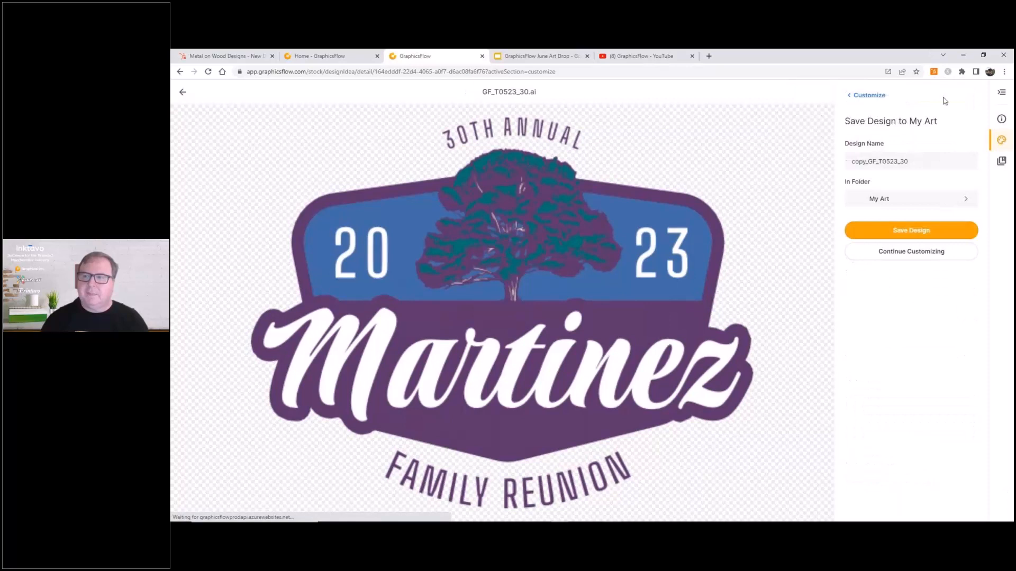
left_click(960, 204)
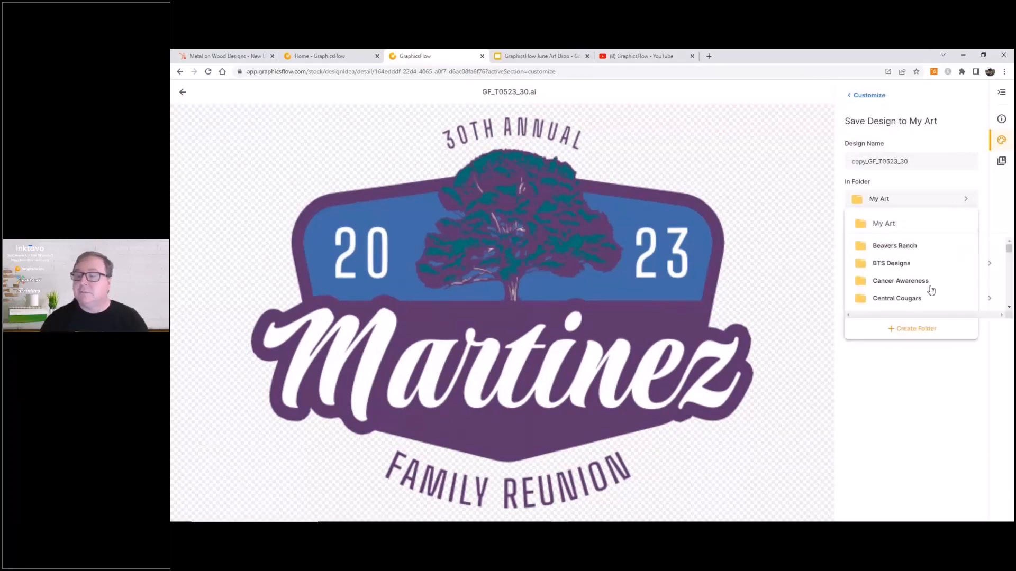
scroll(920, 288, "down", 1)
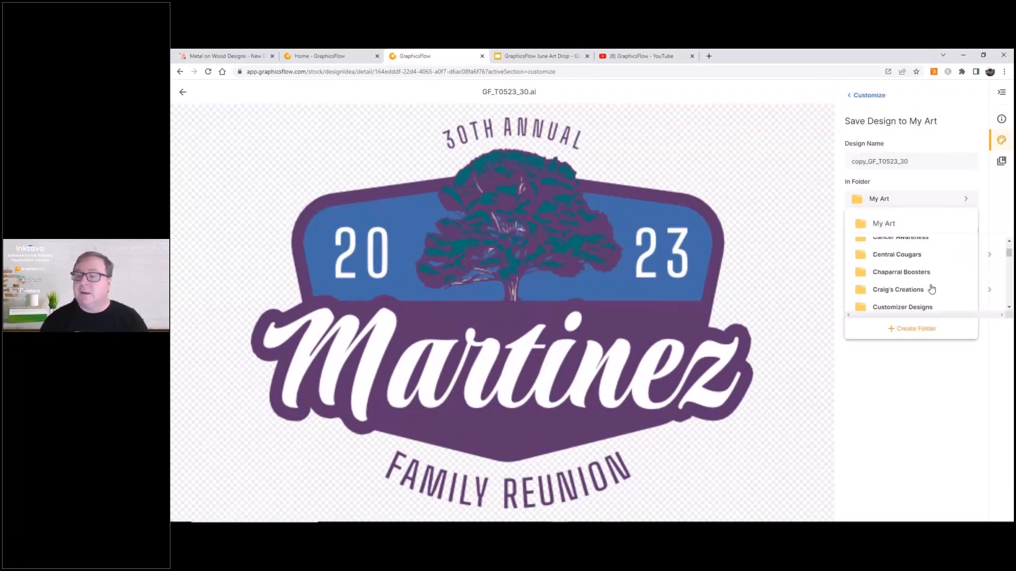
left_click(897, 308)
left_click(915, 237)
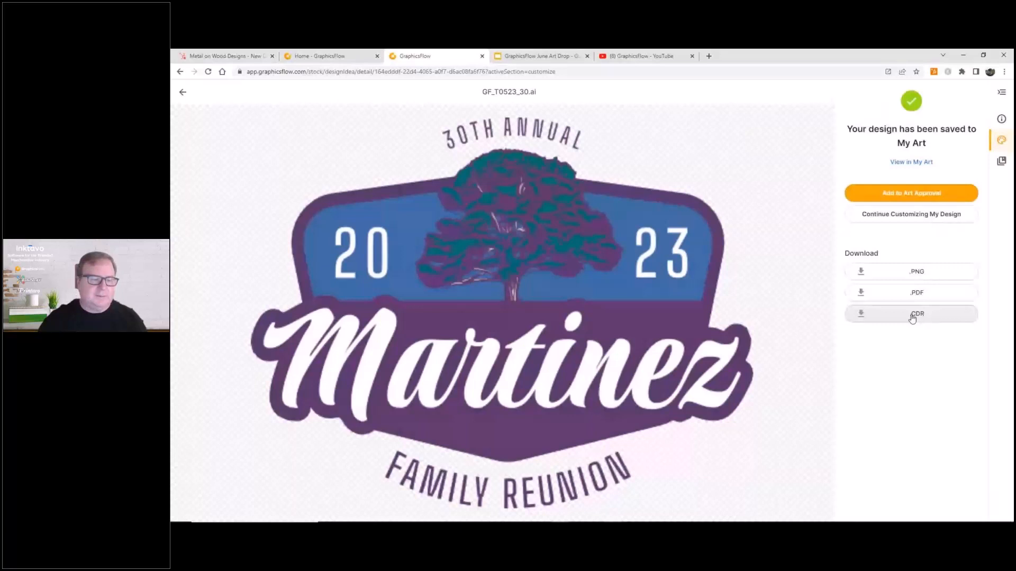
Download the saved design as a CDR file to the Downloads folder, keeping the suggested file name.
left_click(912, 316)
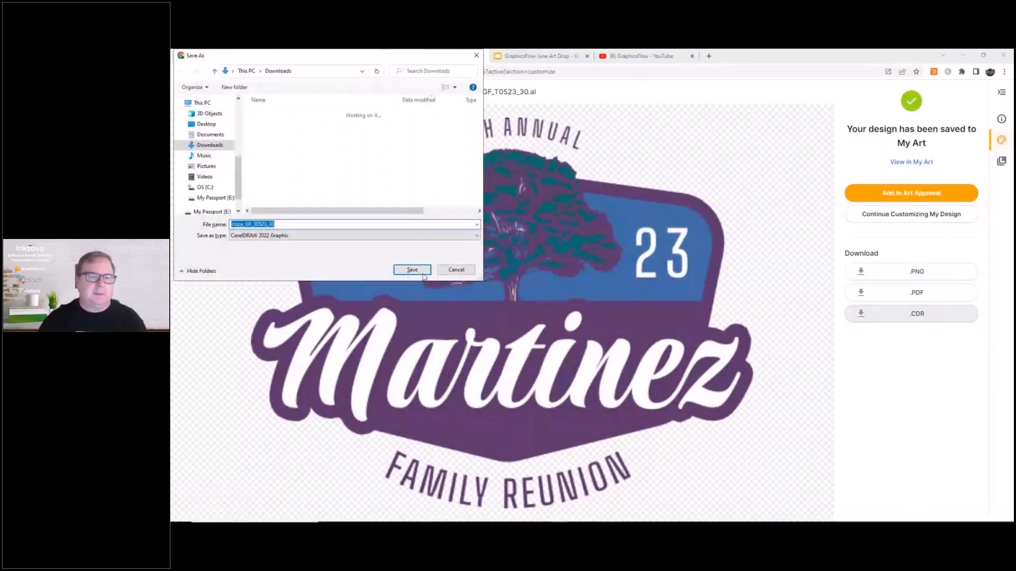
left_click(412, 271)
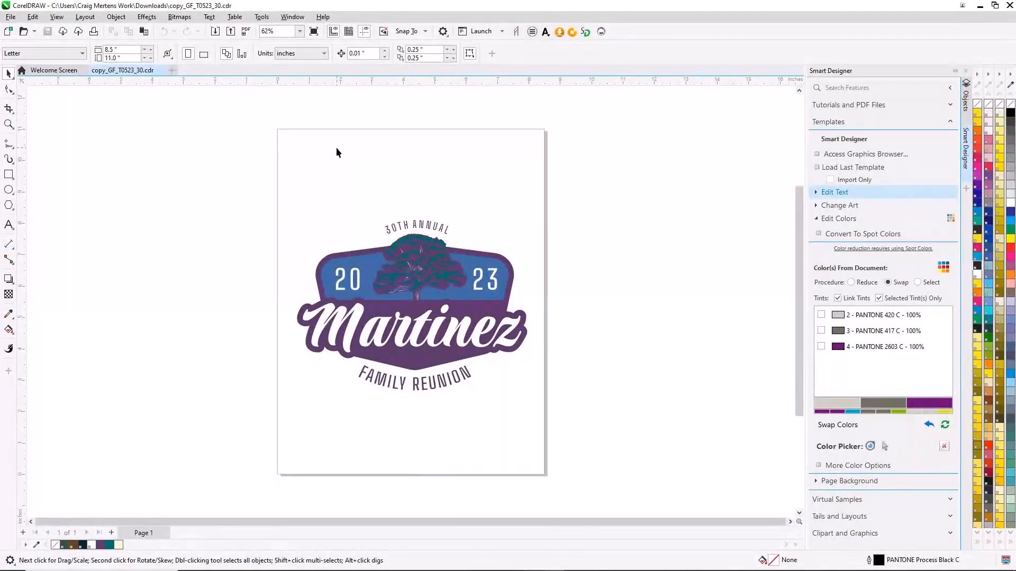
In CorelDRAW, refresh Smart Designer's text list for copy_GF_T0523_30.cdr and set the two-digit year to the tree's right to 24.
key("F4")
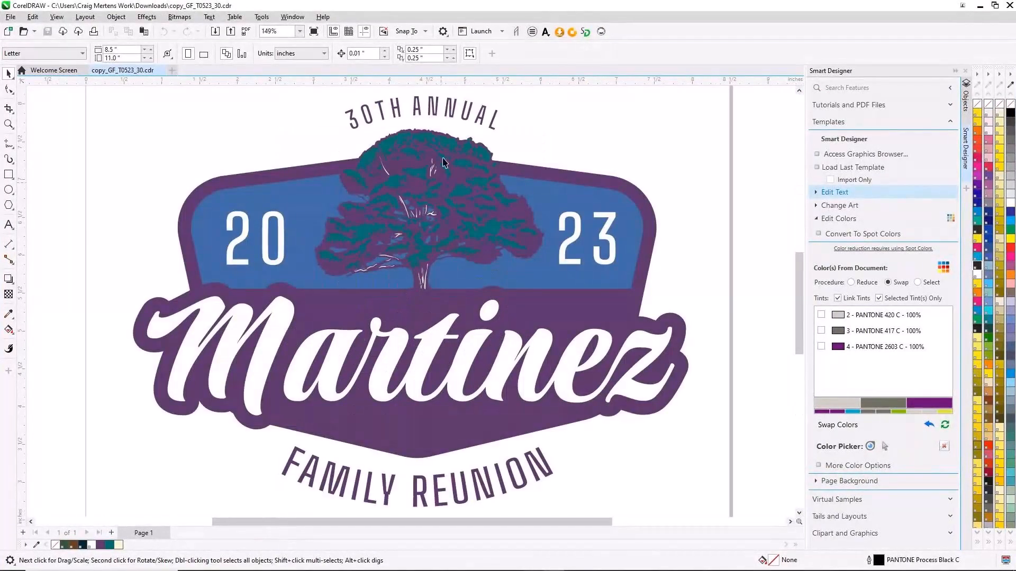
left_click(447, 115)
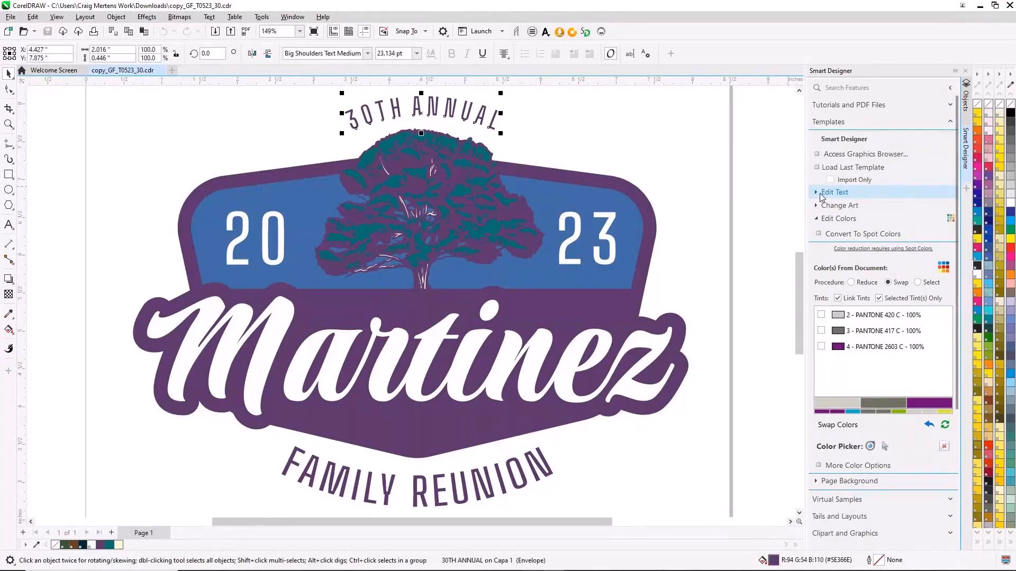
left_click(820, 192)
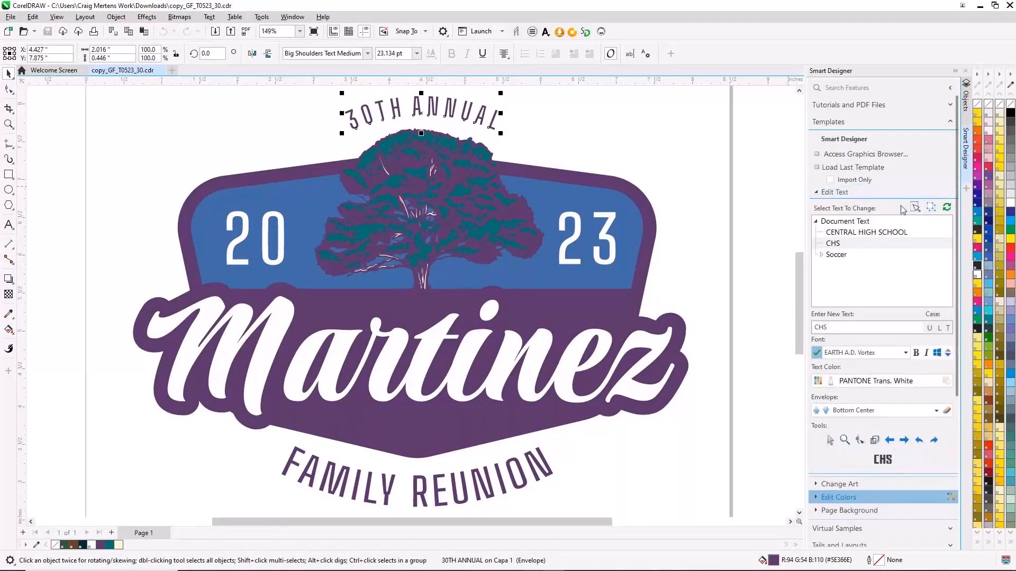
left_click(947, 209)
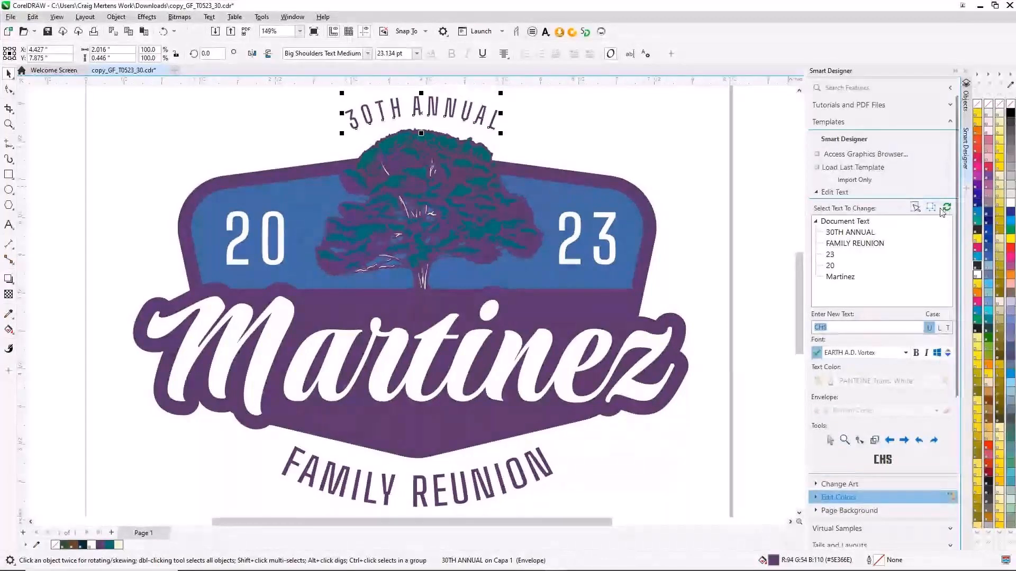
left_click(839, 256)
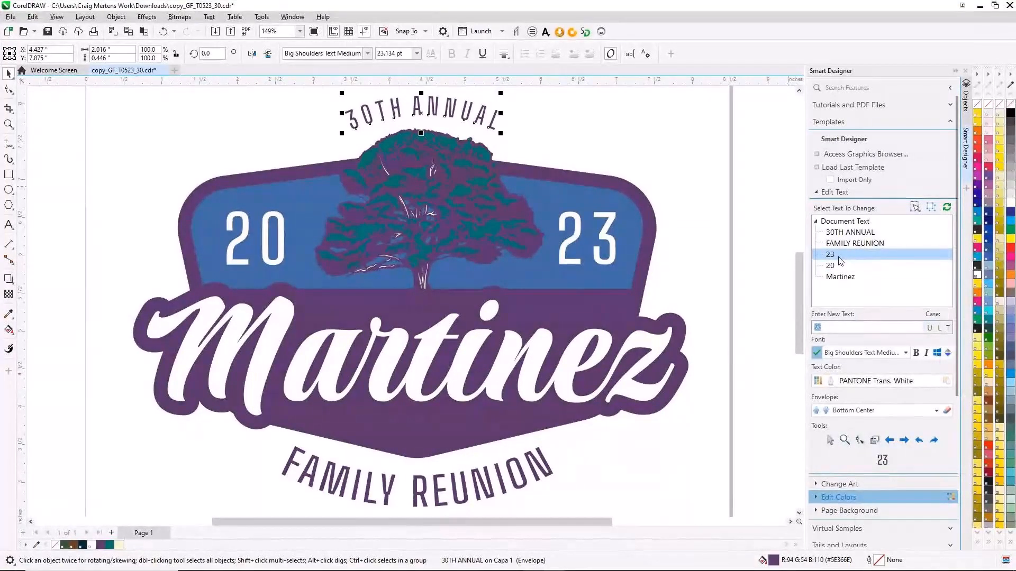
type("24")
key("Return")
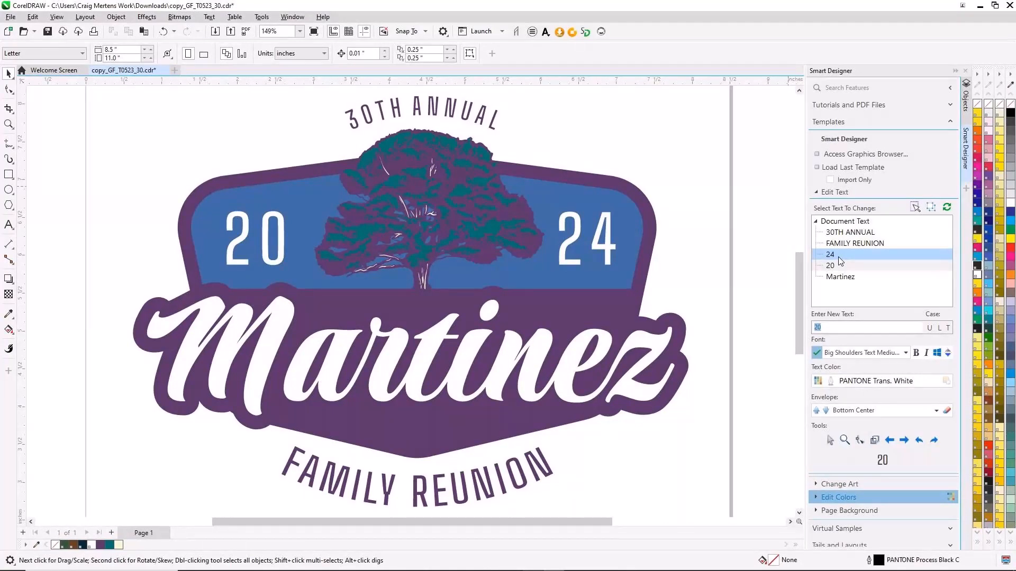
Switch back to GraphicsFlow and add the design to a new art approval named with the family surname plus "Family Reunion 2023".
key("alt+Tab")
left_click(841, 261)
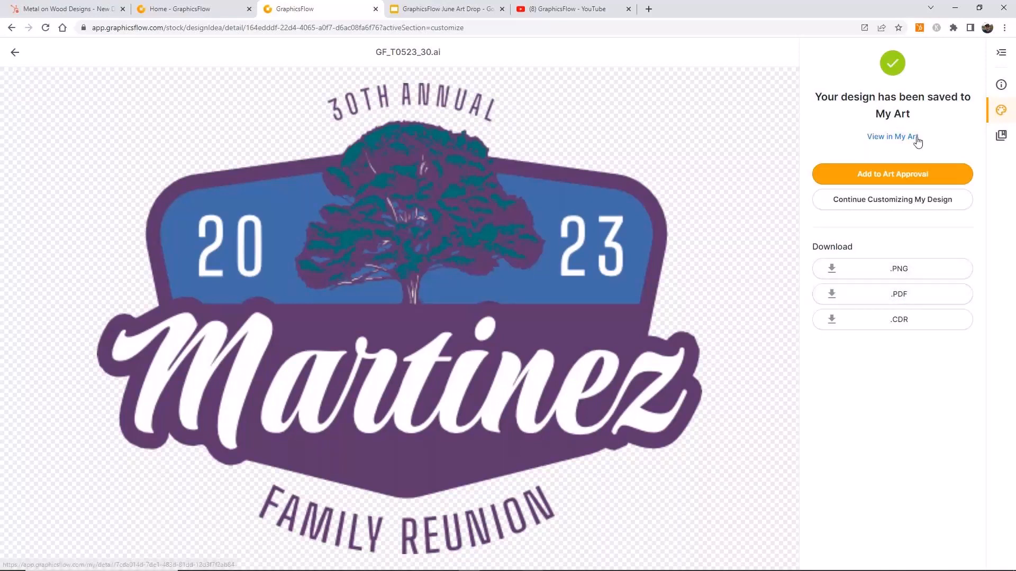
left_click(909, 180)
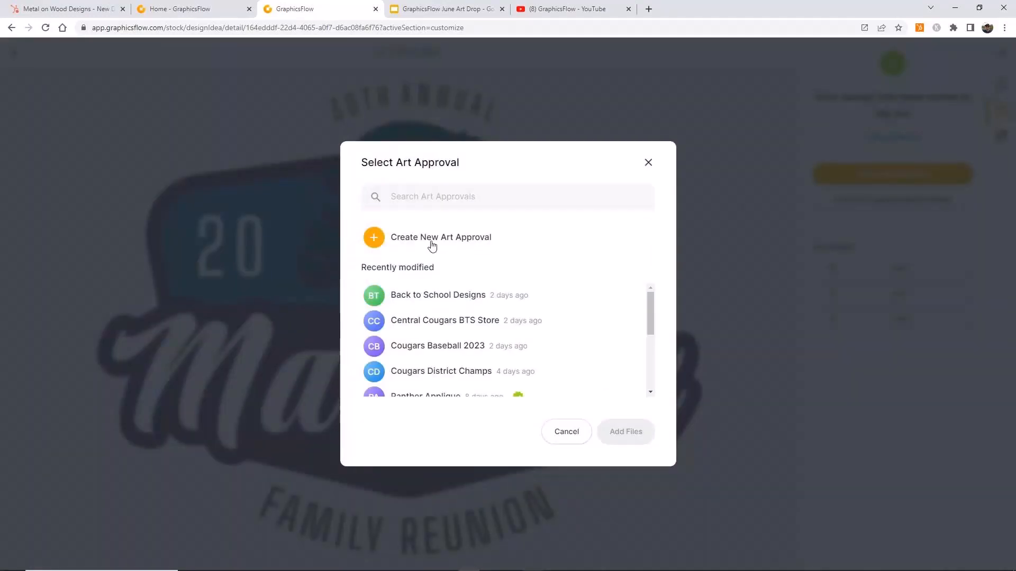
left_click(432, 243)
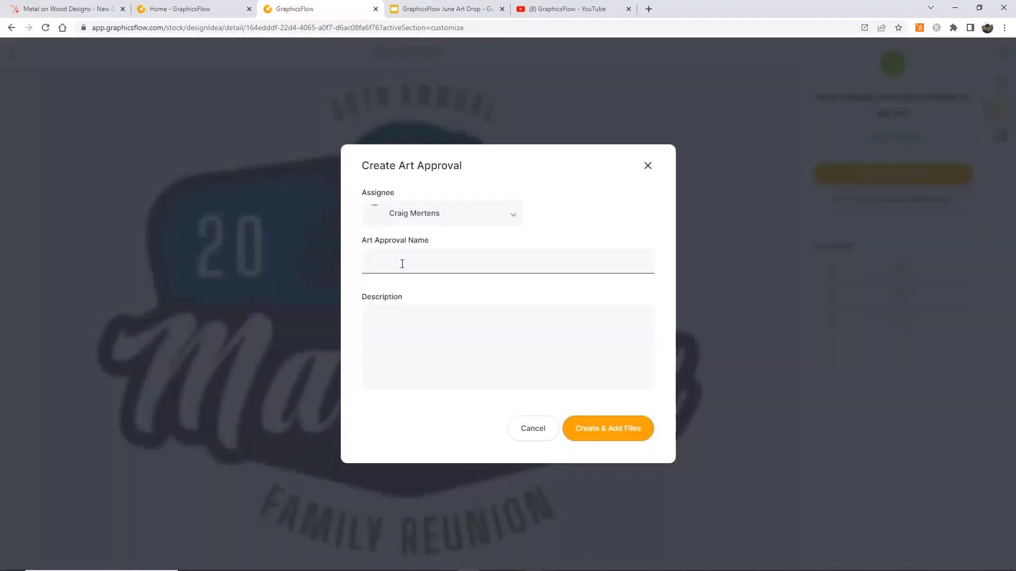
left_click(402, 264)
type("Martinez Family ")
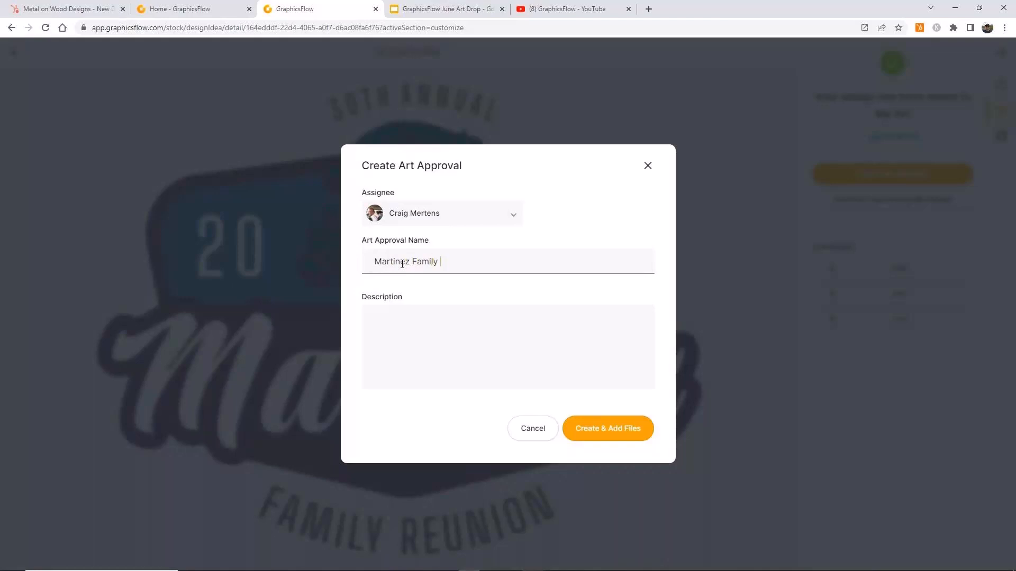
type("Reunion 2023")
left_click(374, 313)
left_click(619, 433)
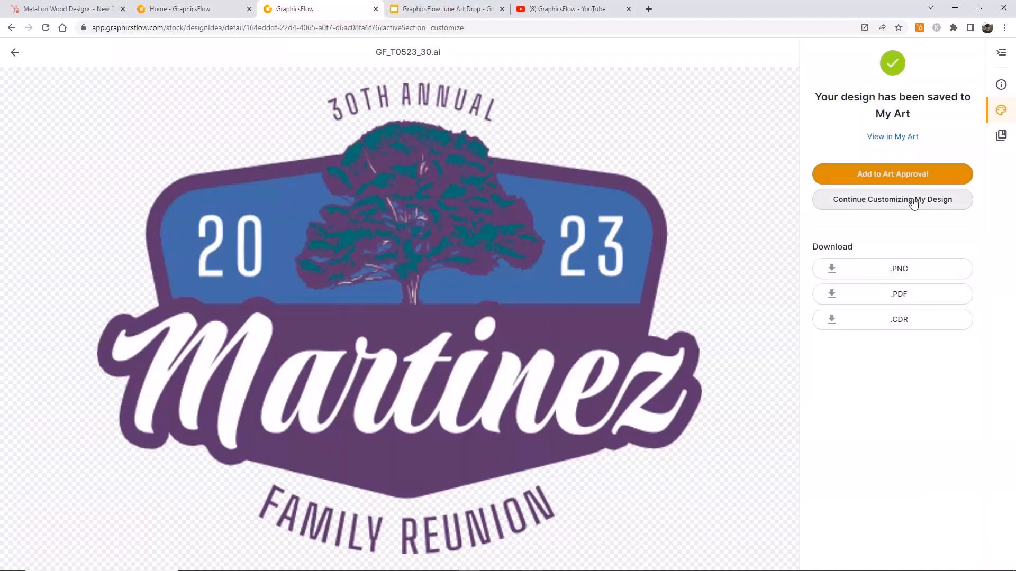
Open the family reunion art approval, set the background color of the copy_GF_T0523_30 design to black, and return to the approval.
left_click(16, 54)
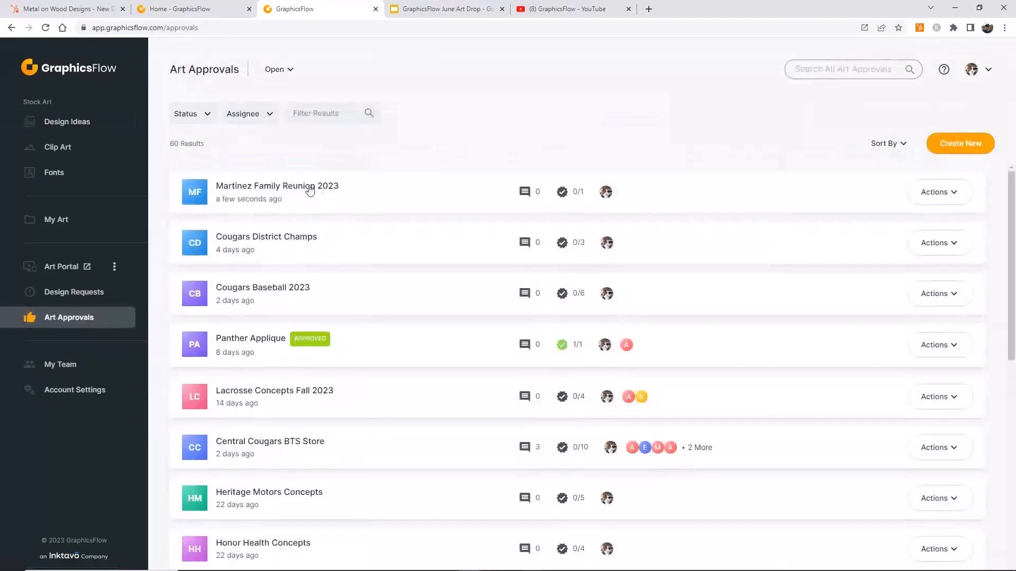
left_click(310, 188)
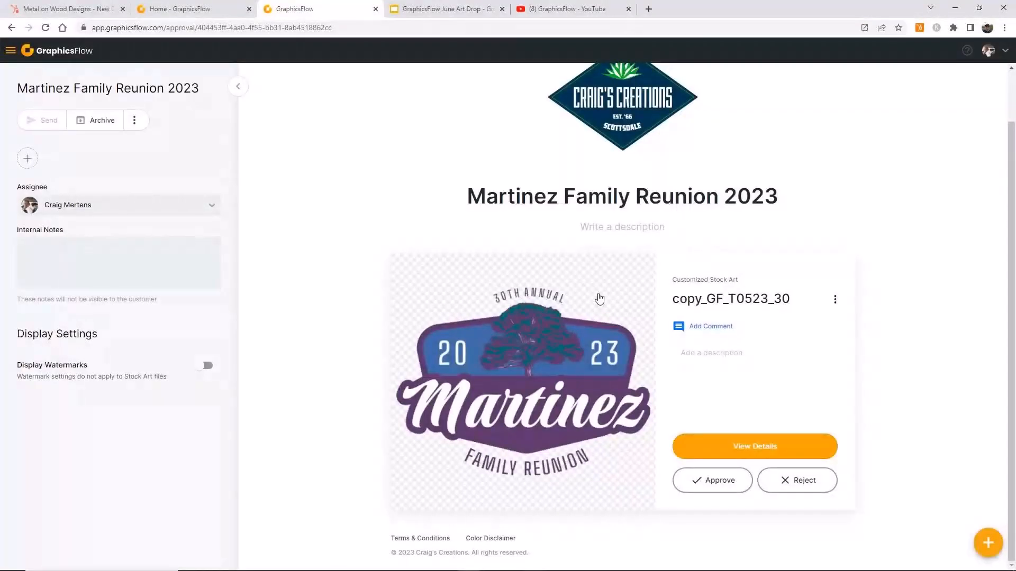
left_click(600, 299)
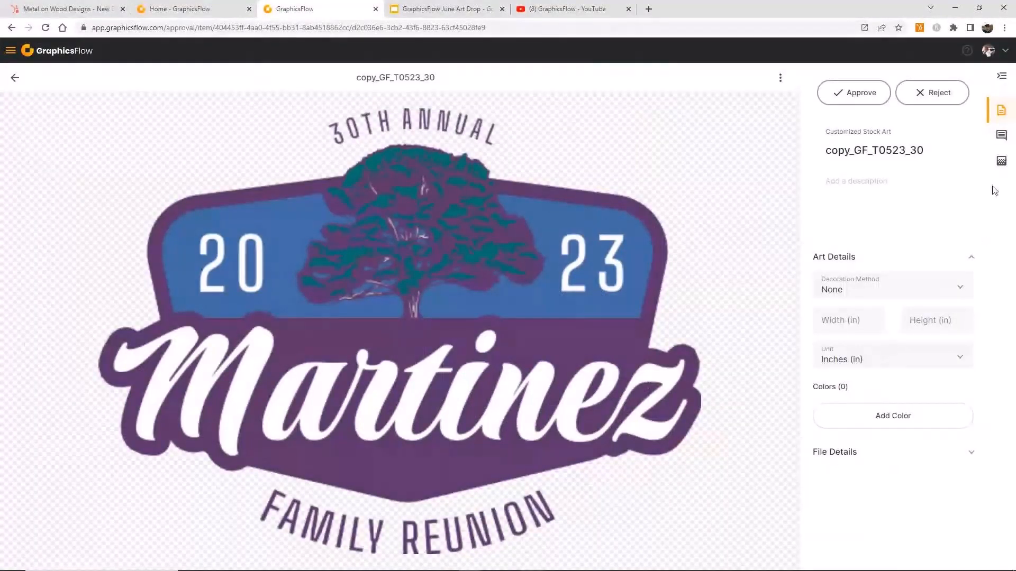
left_click(1001, 161)
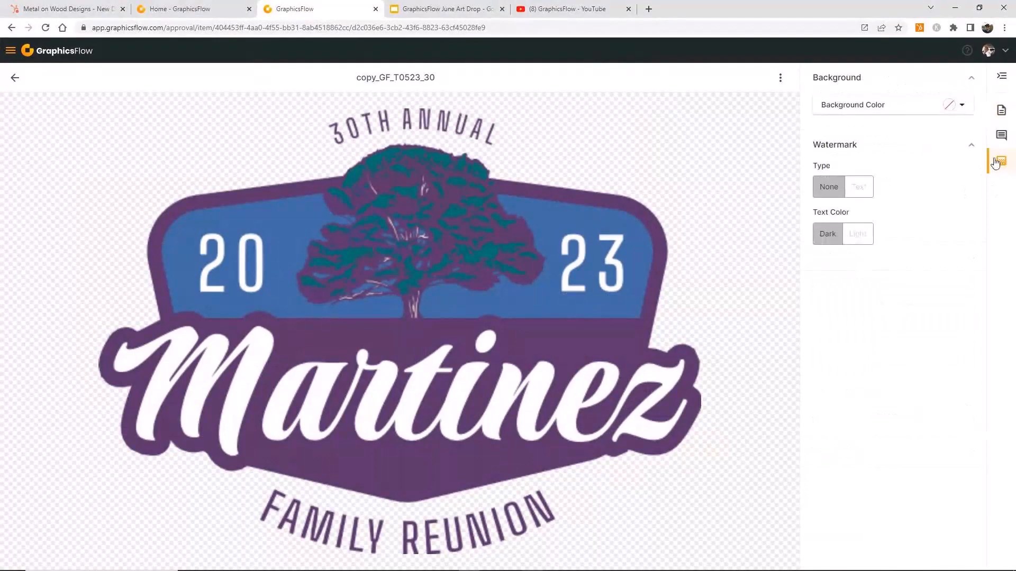
left_click(962, 106)
left_click_drag(824, 168, 815, 200)
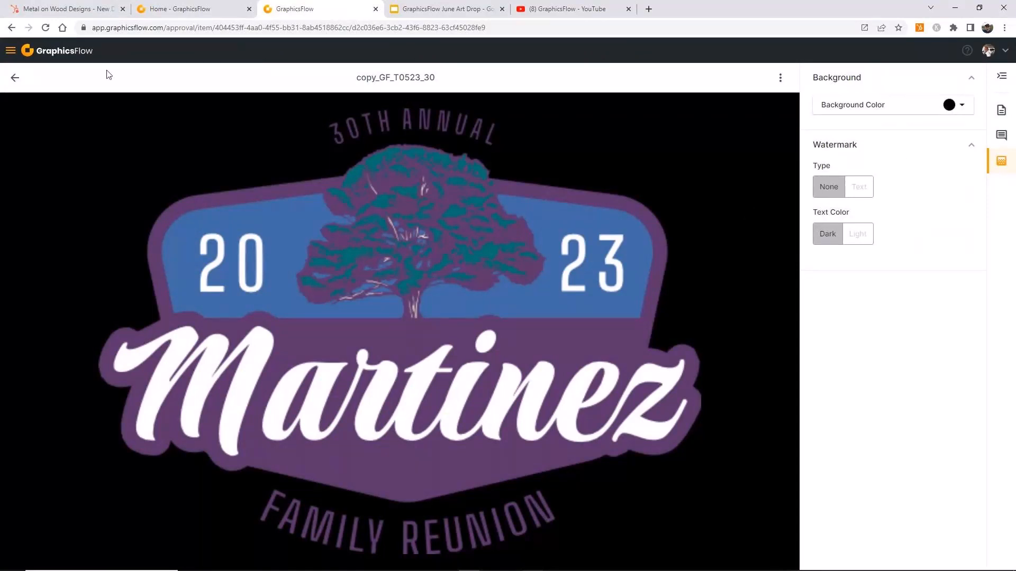
left_click(16, 79)
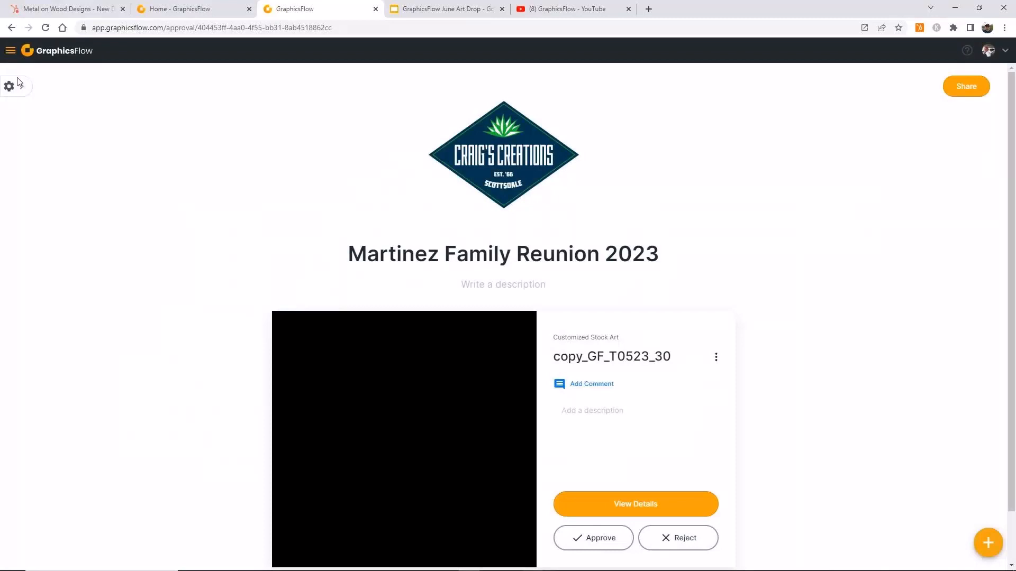
Open the collaborator invitation for the family reunion art approval and add a collaborator's e-mail address.
left_click(966, 86)
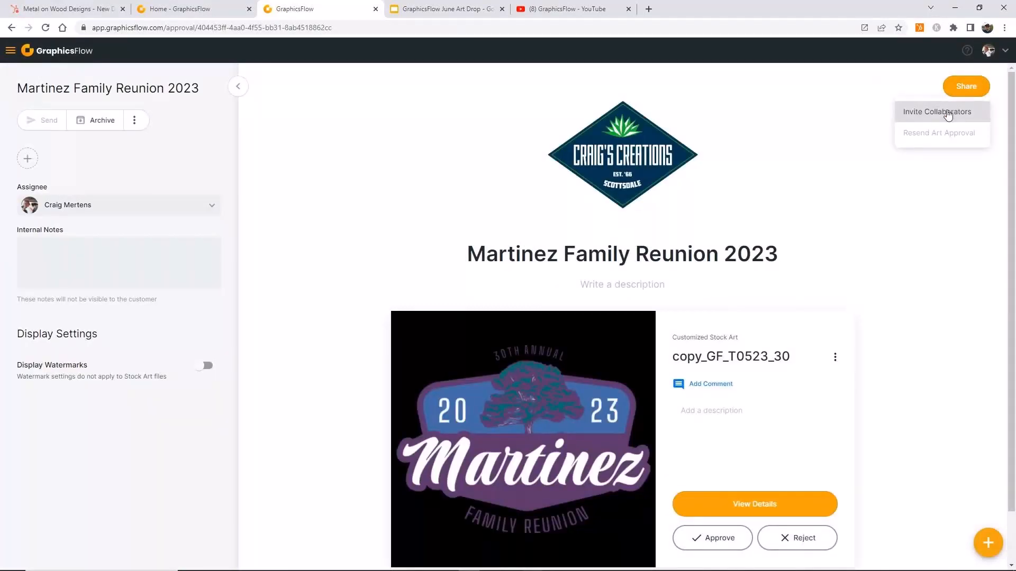
left_click(947, 113)
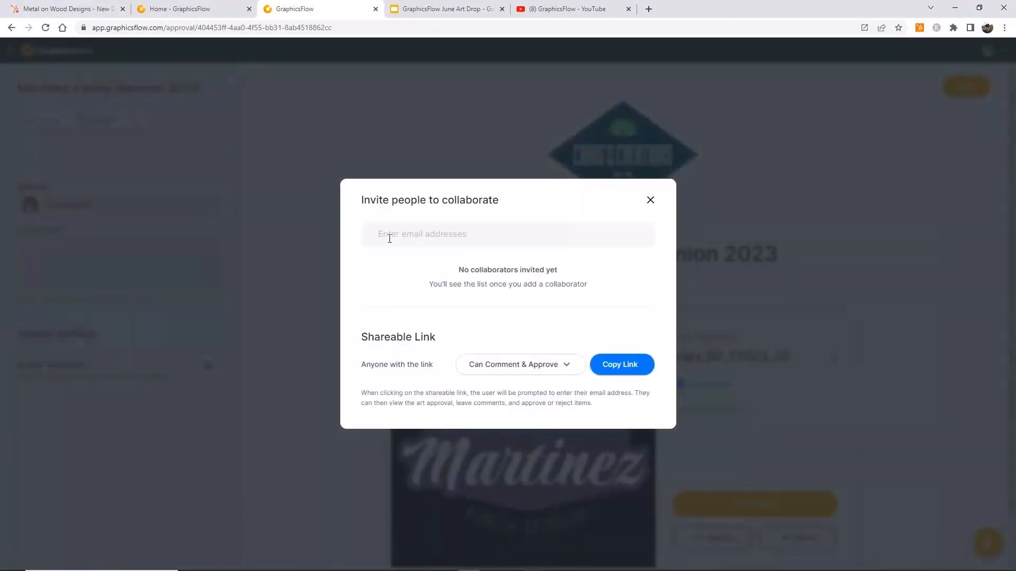
type("c")
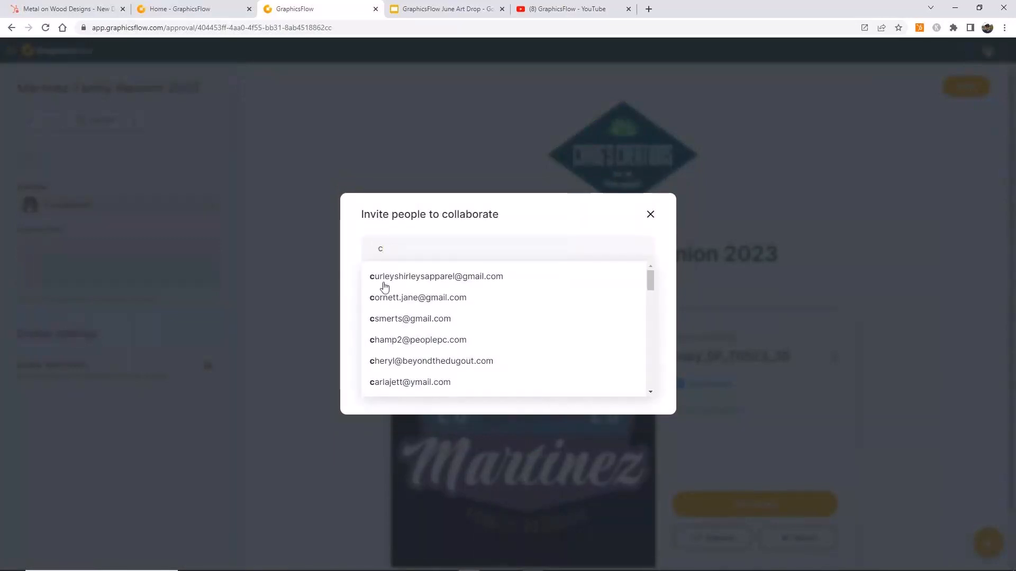
left_click(392, 320)
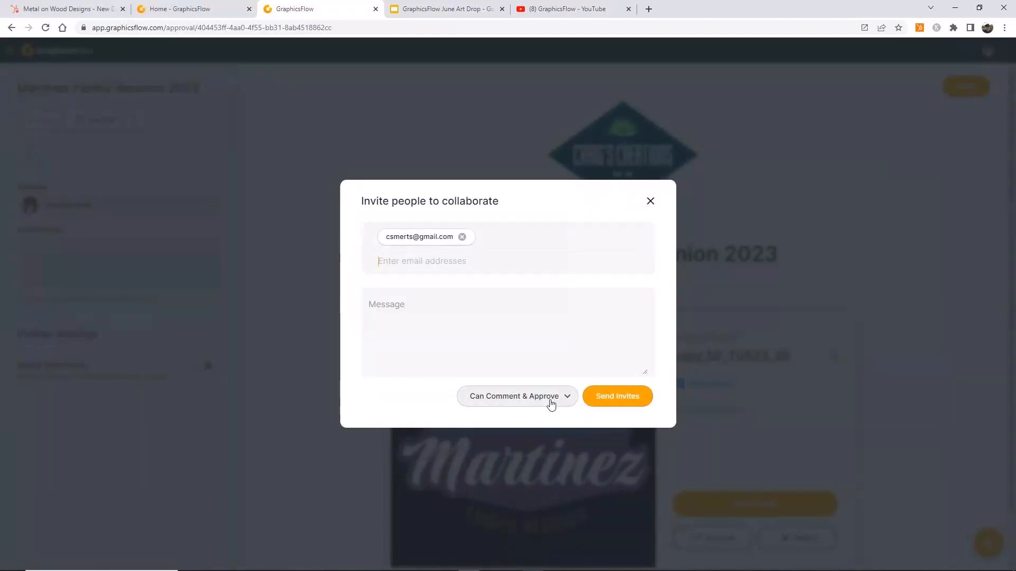
Try the Can Comment and Can View Only permissions for the invitation, and remove the collaborator's e-mail address.
left_click(565, 397)
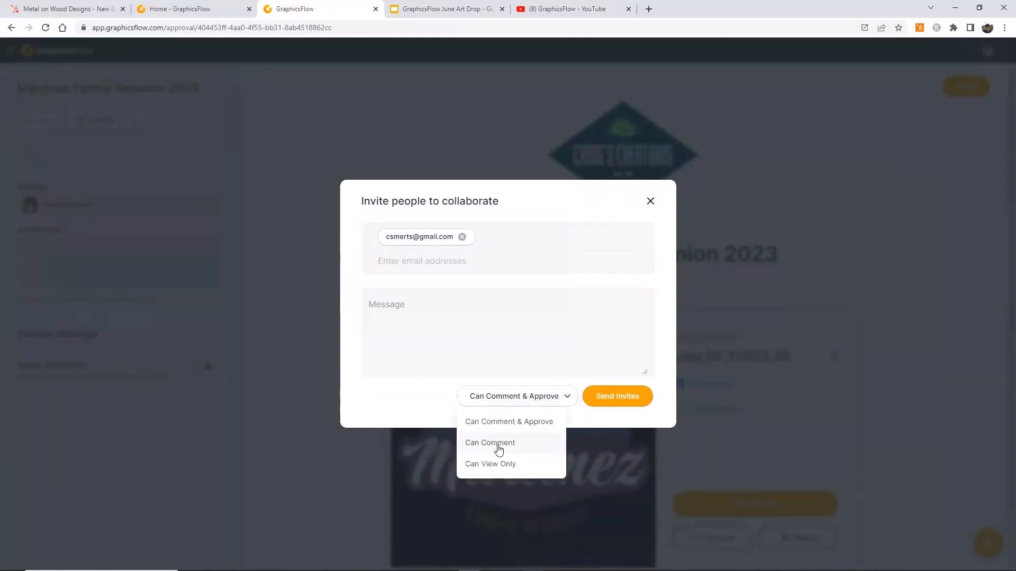
left_click(499, 449)
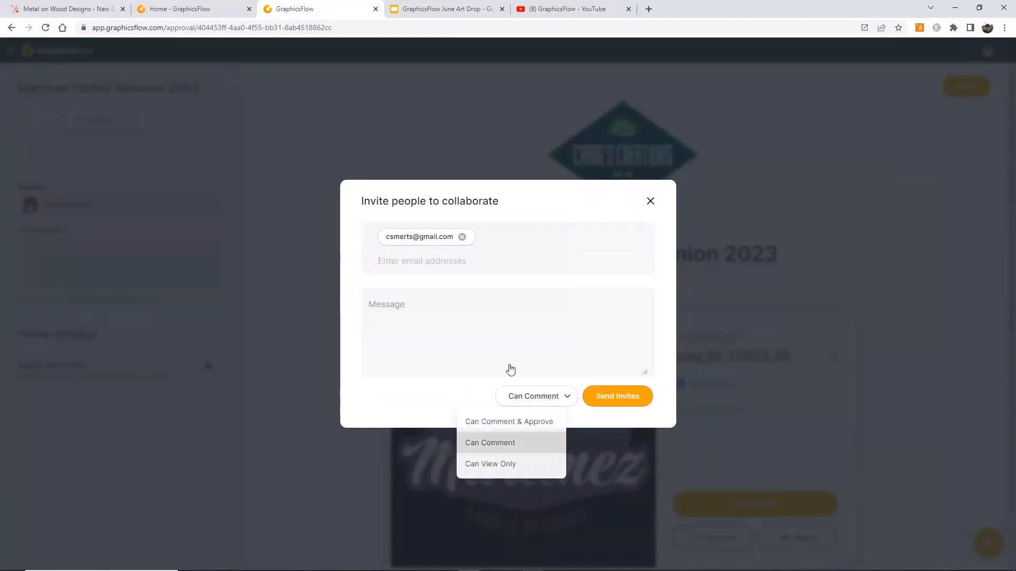
left_click(549, 405)
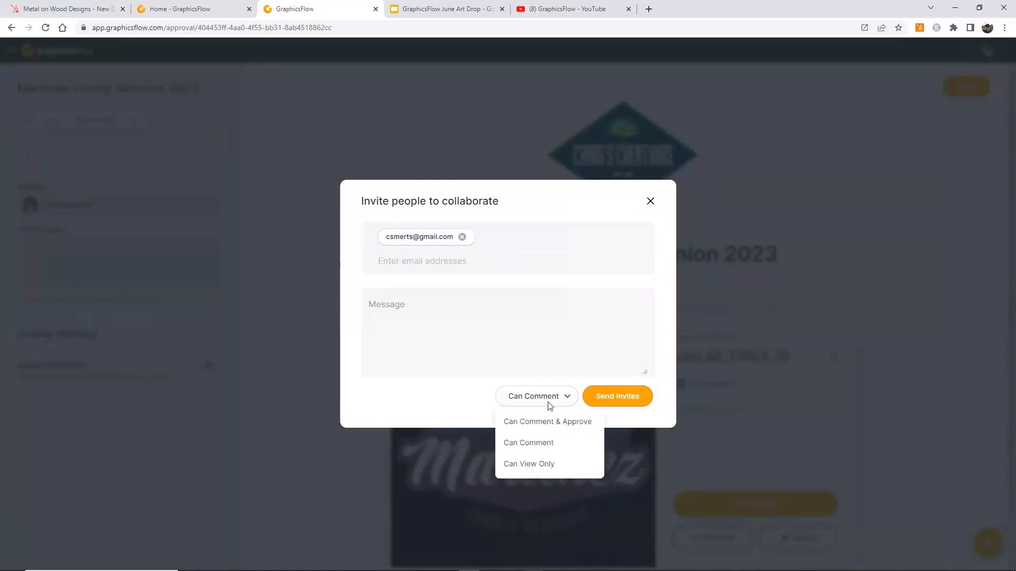
left_click(529, 463)
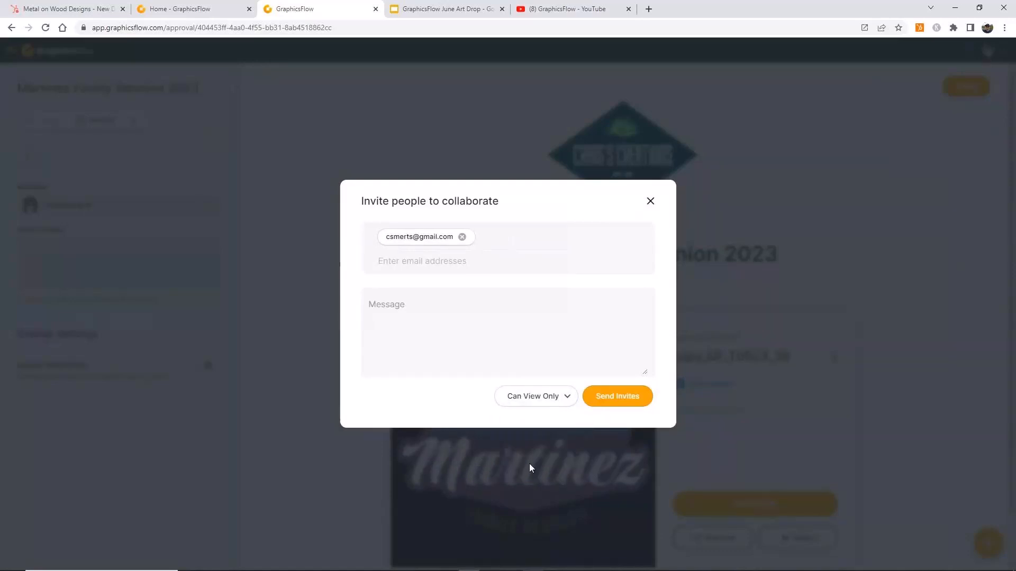
left_click(551, 408)
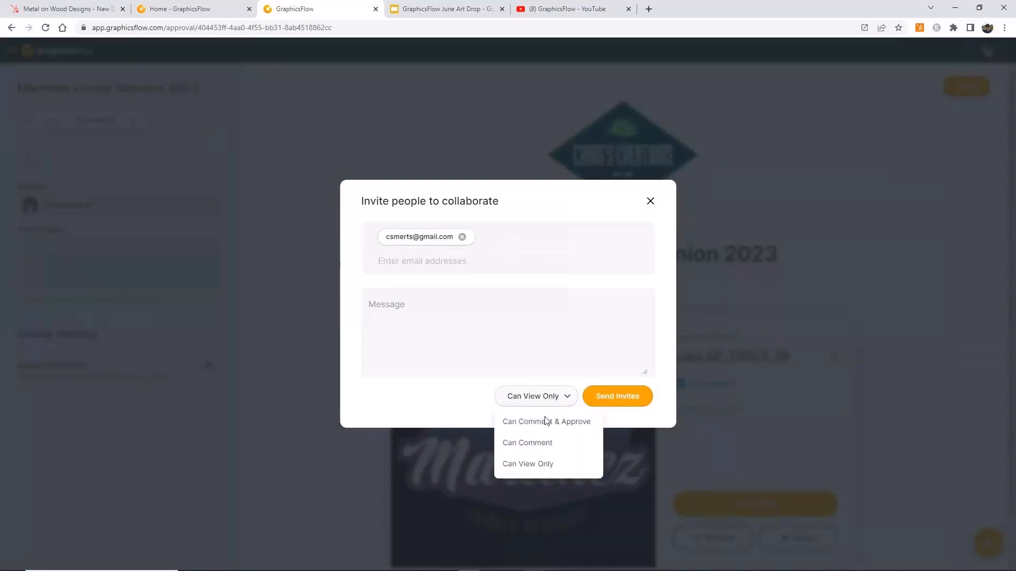
left_click(503, 244)
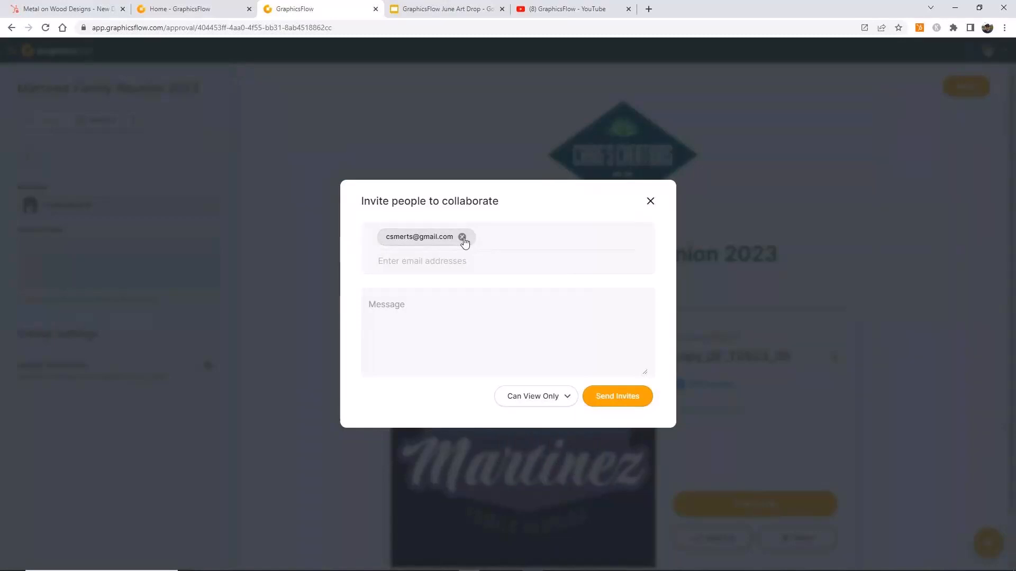
left_click(462, 237)
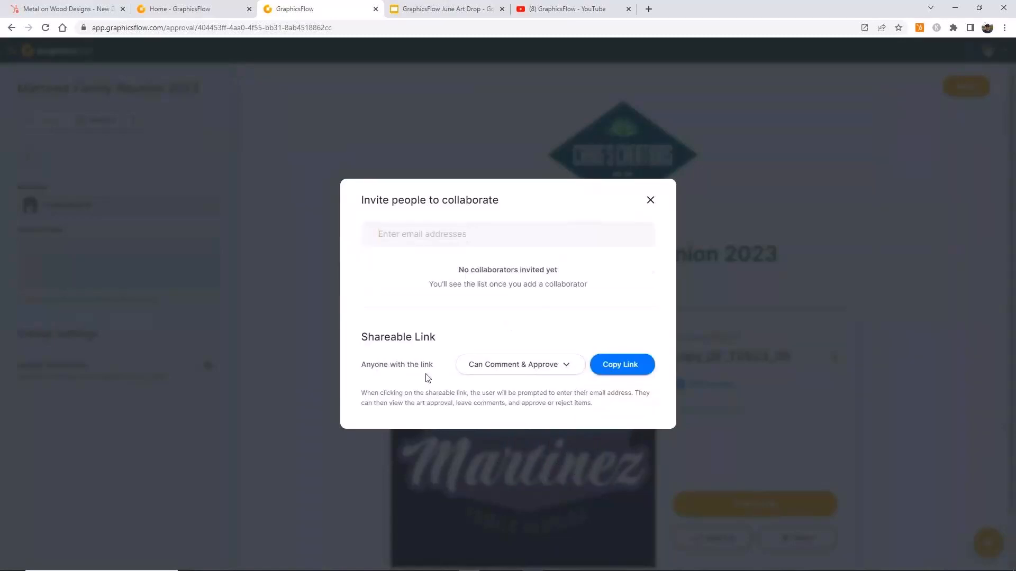
Examine the permission options for the shareable link, close the invitation, and look over the art approval.
left_click(567, 377)
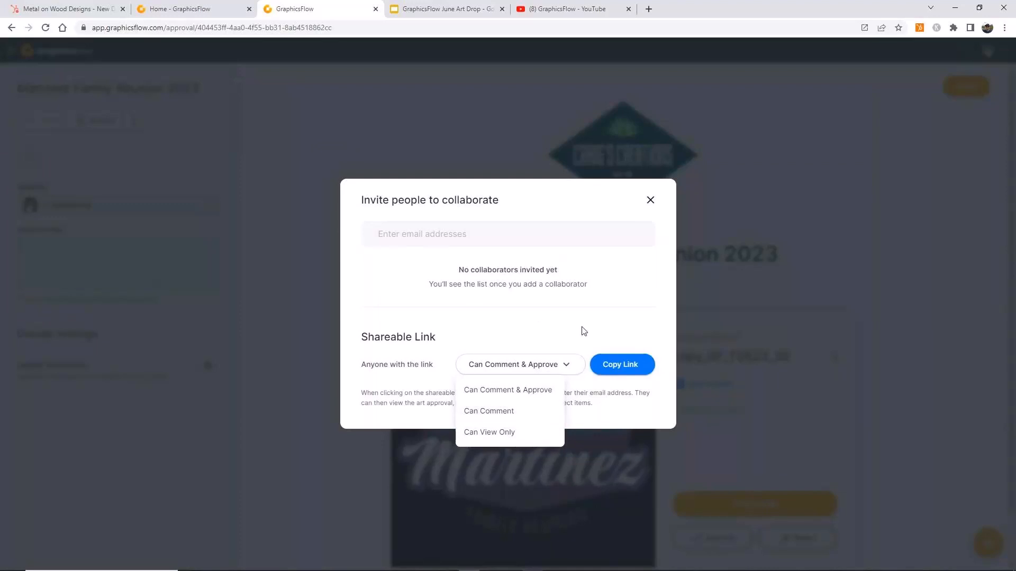
left_click(547, 321)
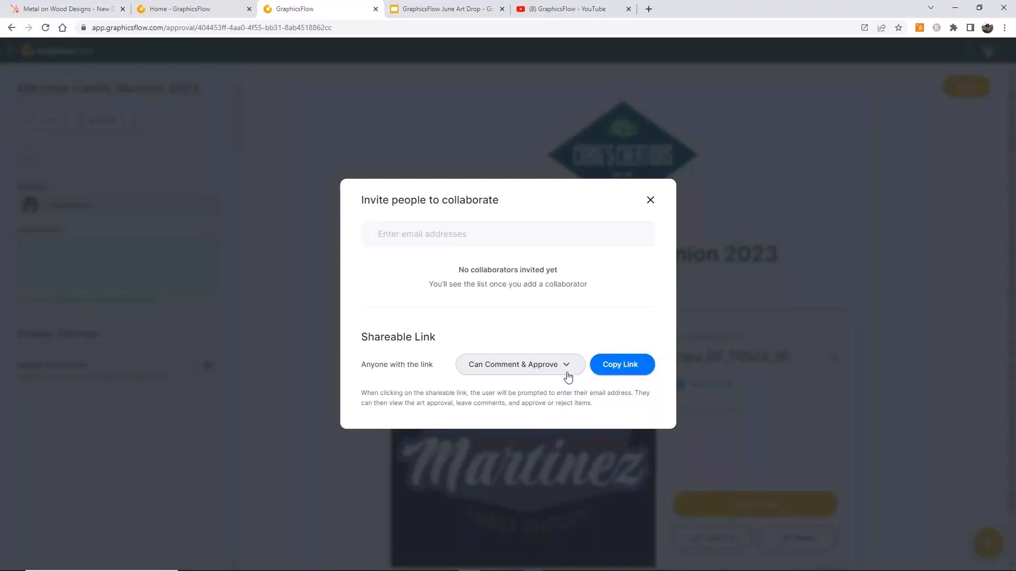
left_click(651, 202)
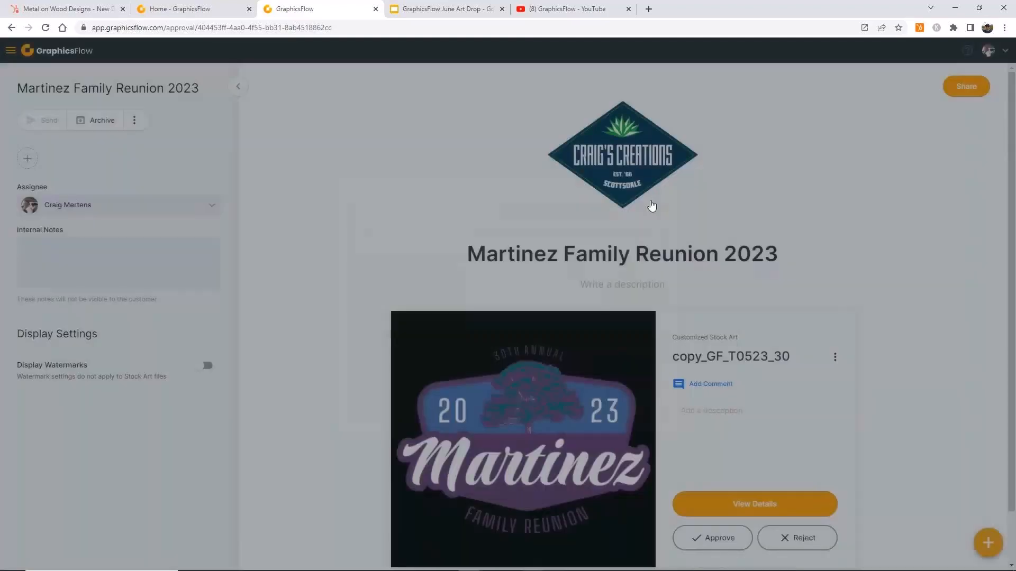
scroll(869, 455, "down", 1)
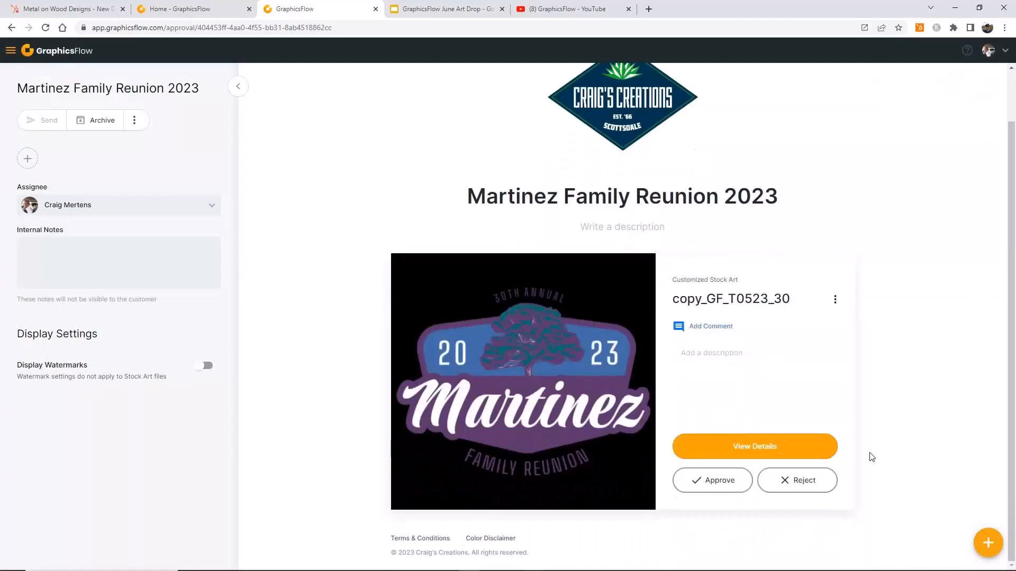
scroll(871, 456, "up", 1)
scroll(871, 456, "down", 1)
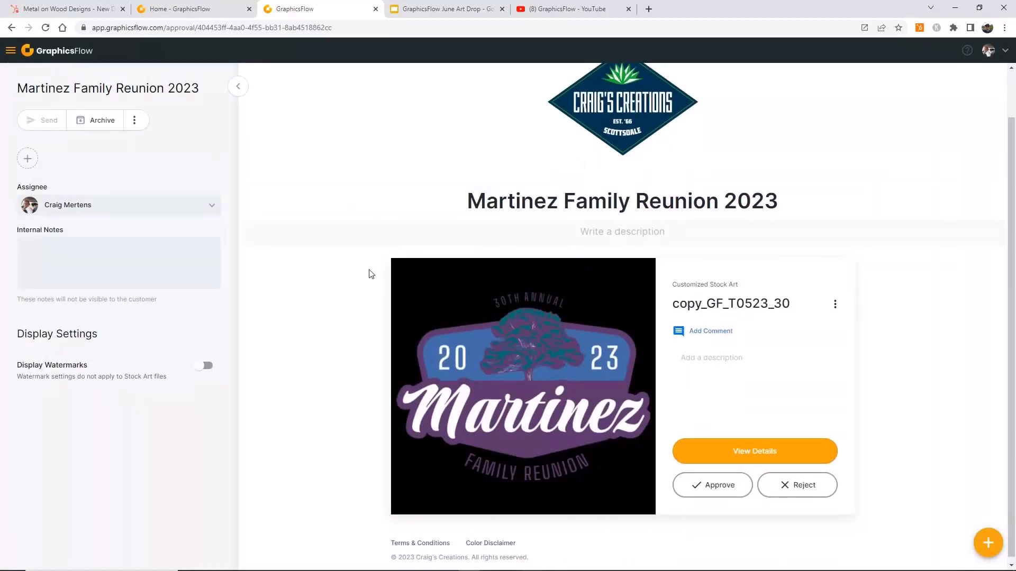
Search the Clip Art library for "tiger" and open the tiger head wearing the blue cap, Tiger_C68.ai.
left_click(10, 52)
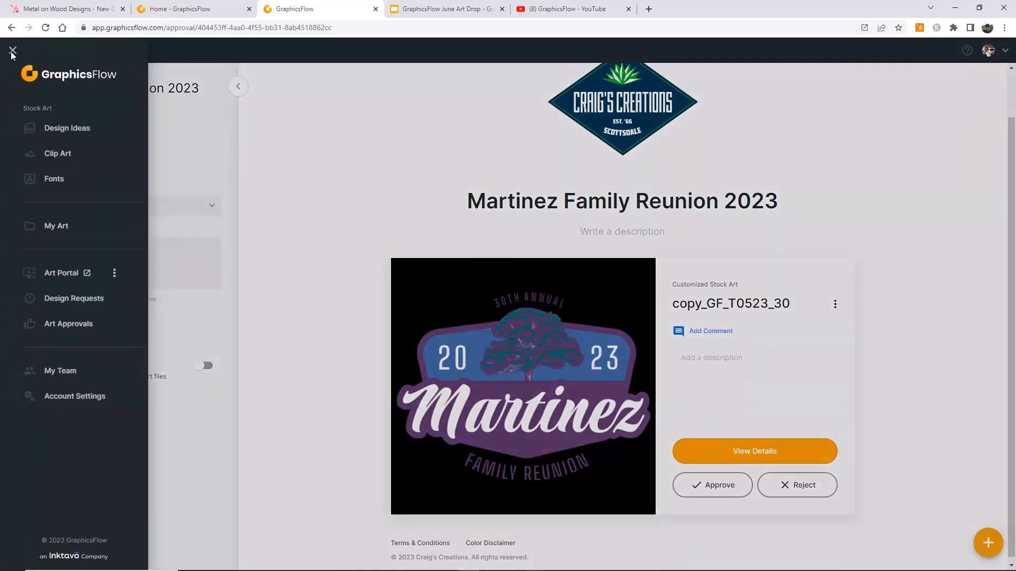
left_click(66, 162)
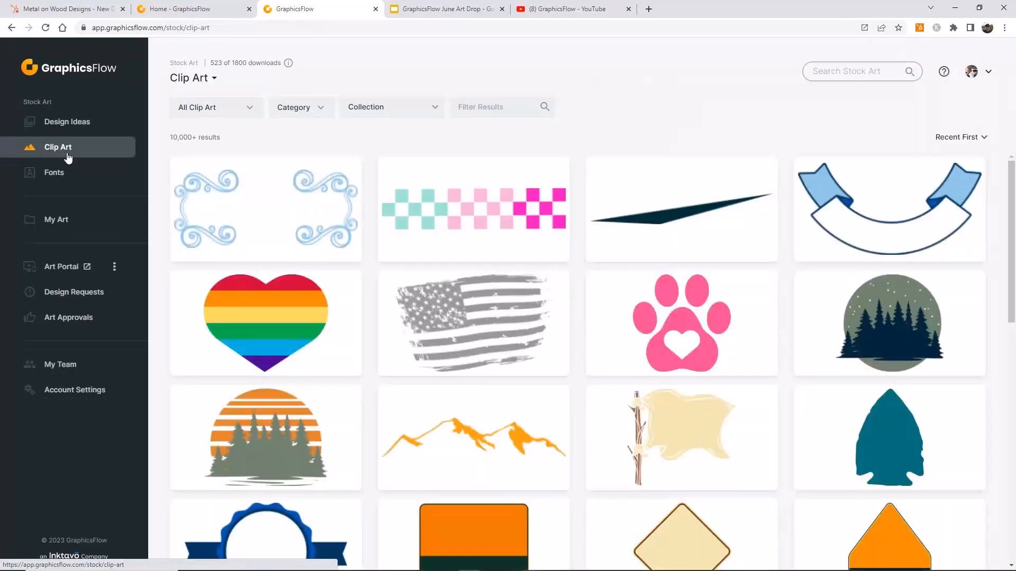
left_click(475, 107)
type("tige")
key("Return")
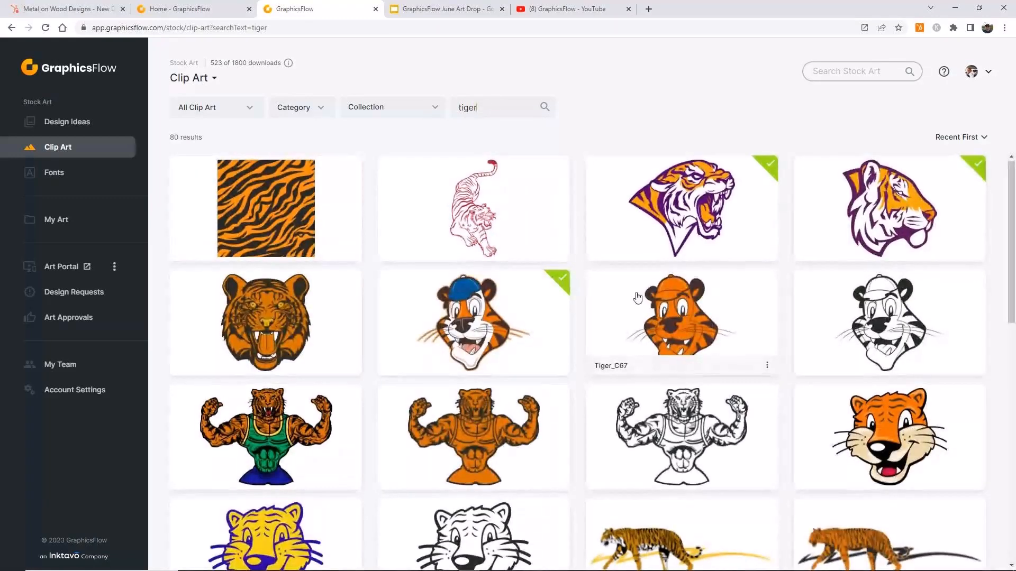
scroll(637, 297, "down", 1)
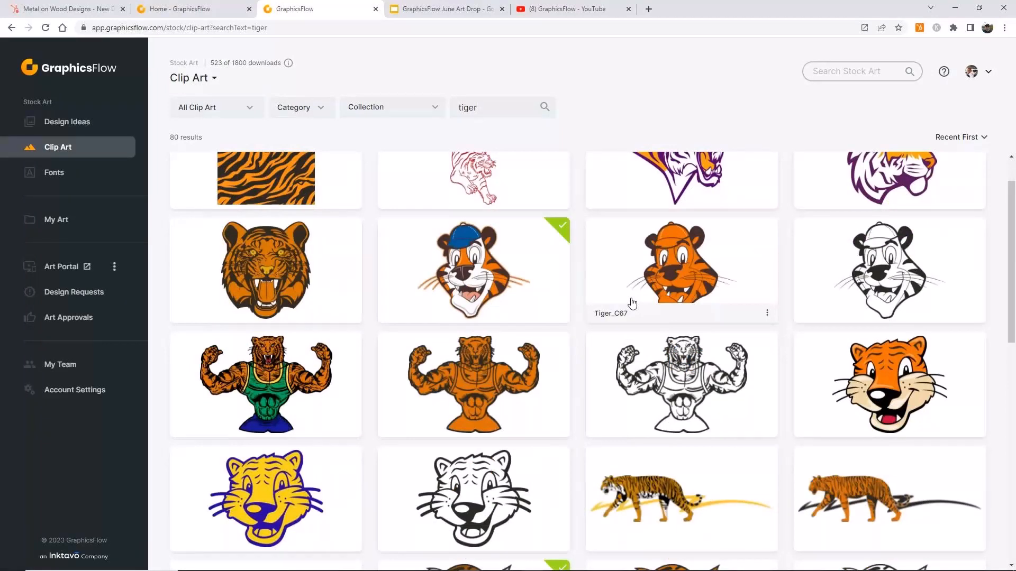
left_click(633, 303)
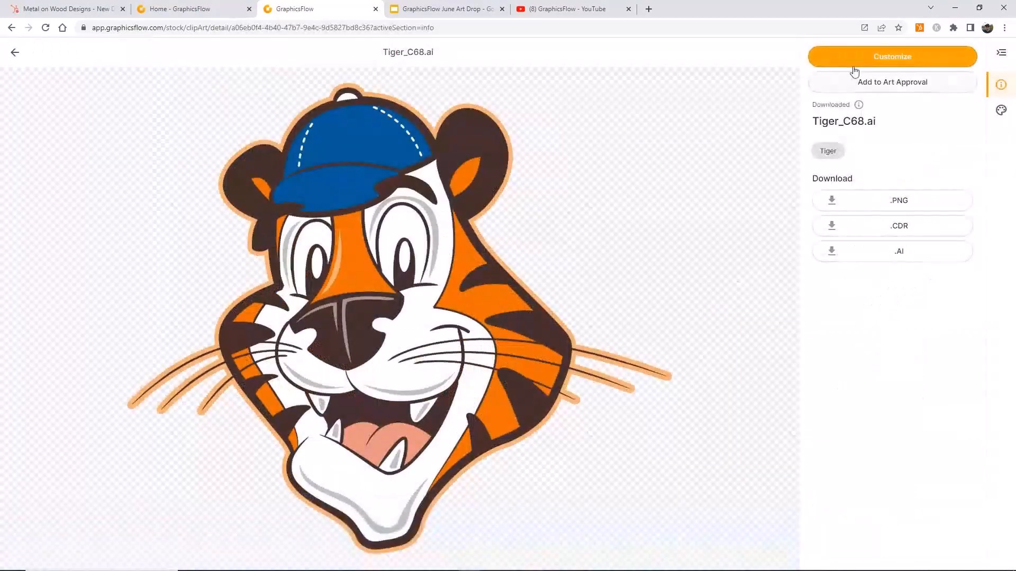
Customize the tiger clip art by changing its dark brown color to navy blue from the Default Color Palette.
left_click(871, 59)
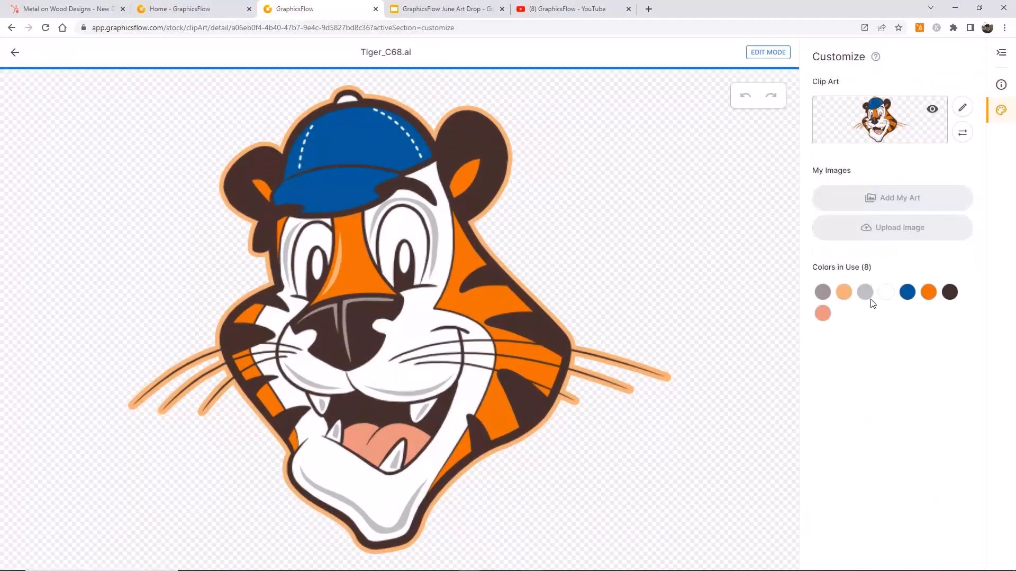
left_click(949, 292)
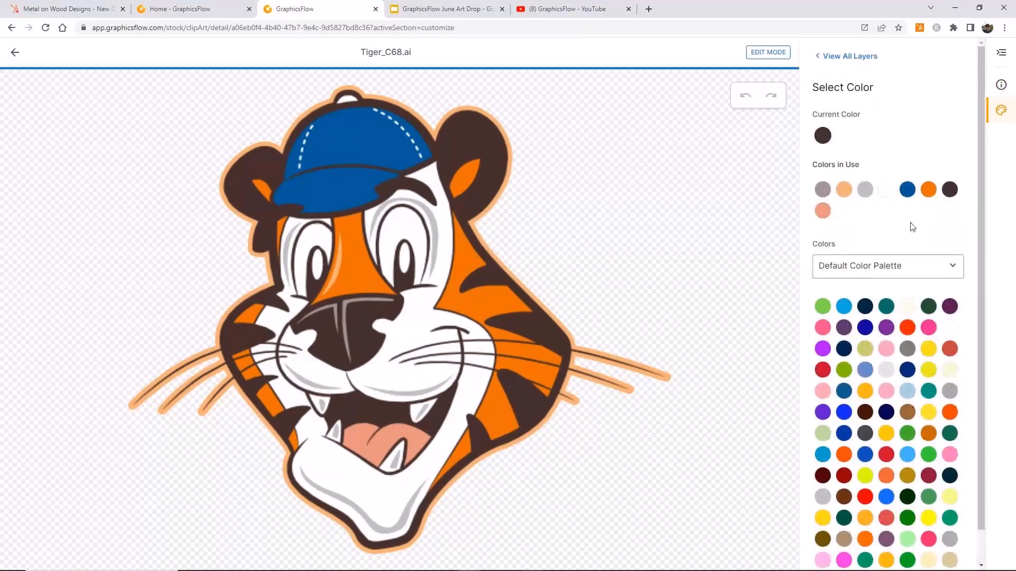
left_click(843, 349)
left_click(931, 552)
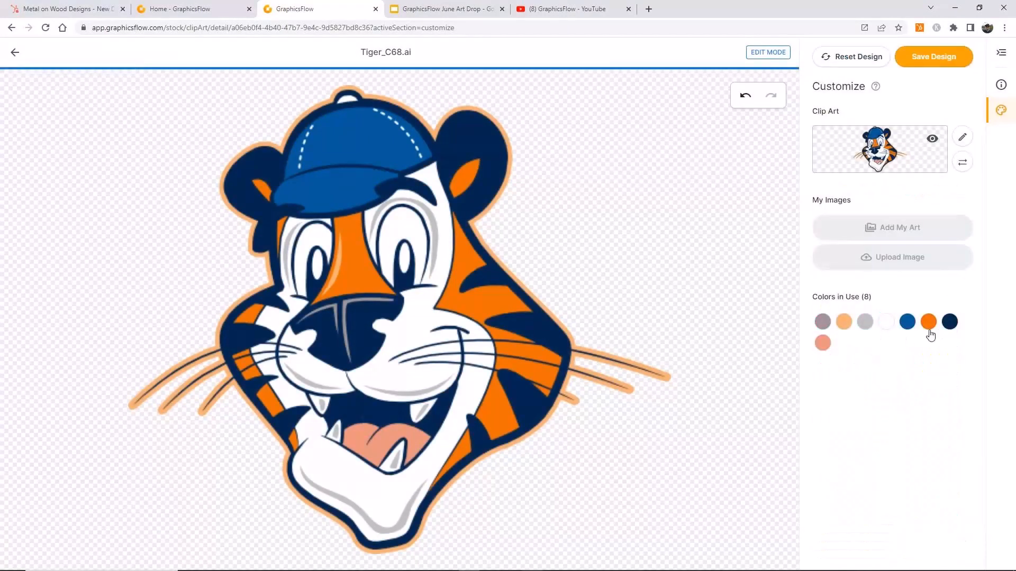
Change the tiger's salmon tongue color to the orange already in use in the design.
left_click(823, 349)
left_click(929, 190)
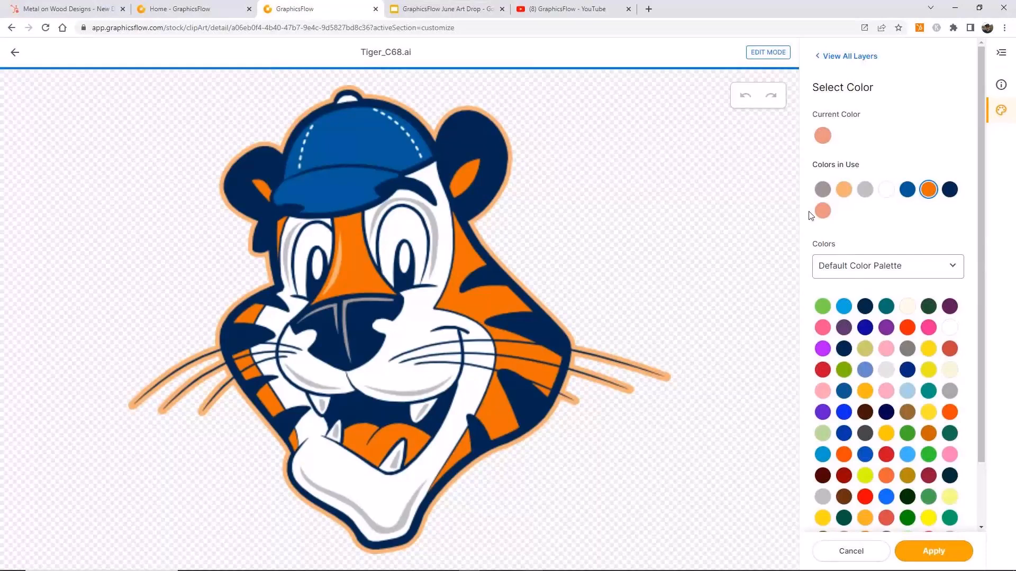
left_click(934, 551)
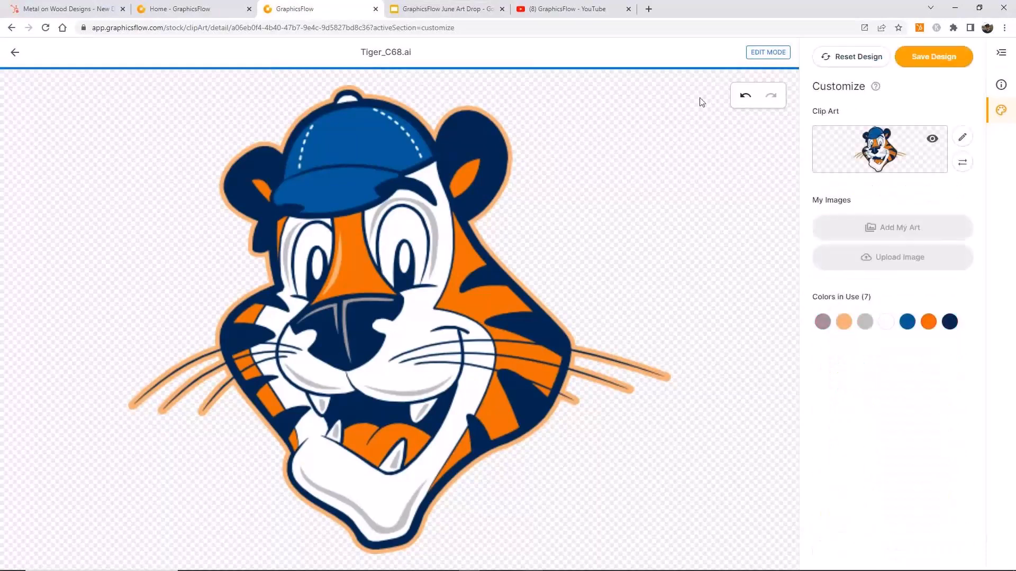
Change the light orange outline color around the tiger to white from the Default Color Palette.
left_click(843, 322)
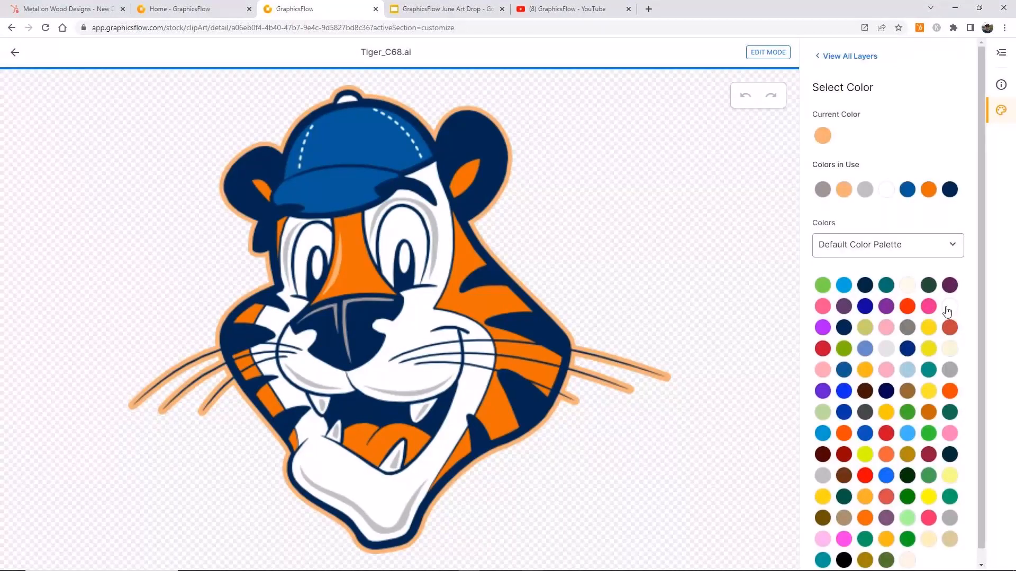
left_click(948, 308)
left_click(922, 557)
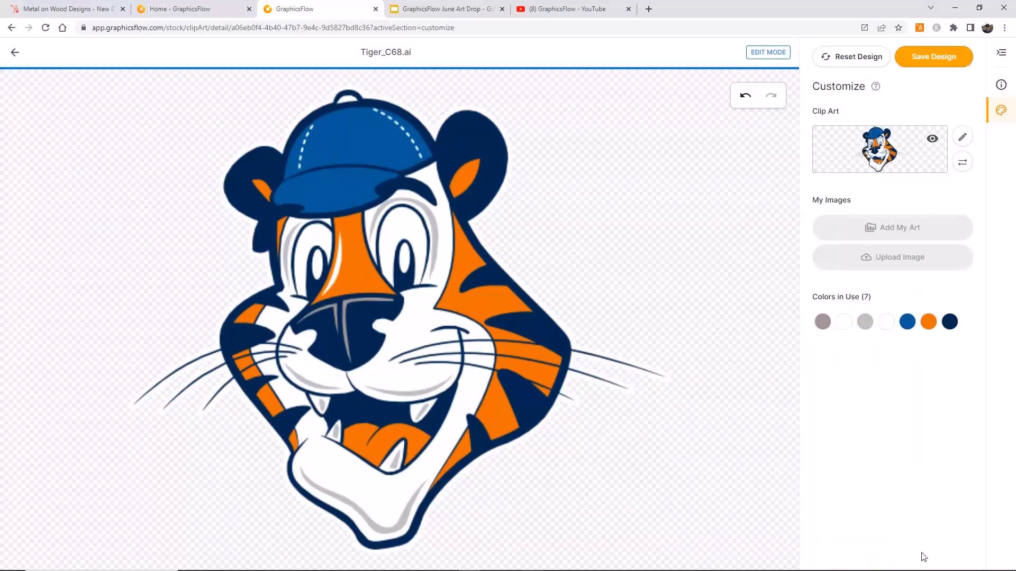
Save the recolored tiger as copy_Tiger_C68 in the Customizer Designs folder of My Art.
left_click(947, 57)
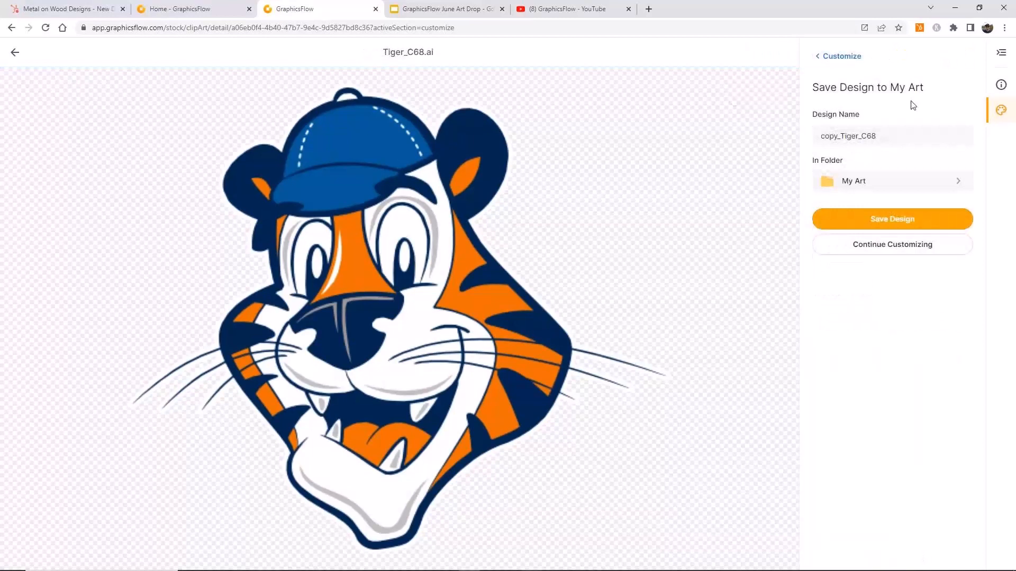
left_click(955, 182)
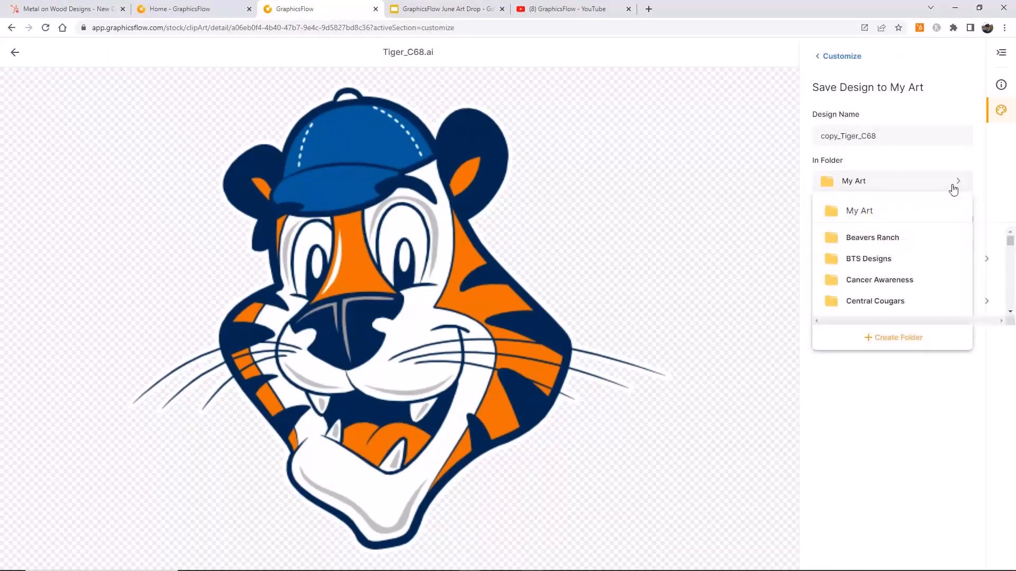
left_click(909, 249)
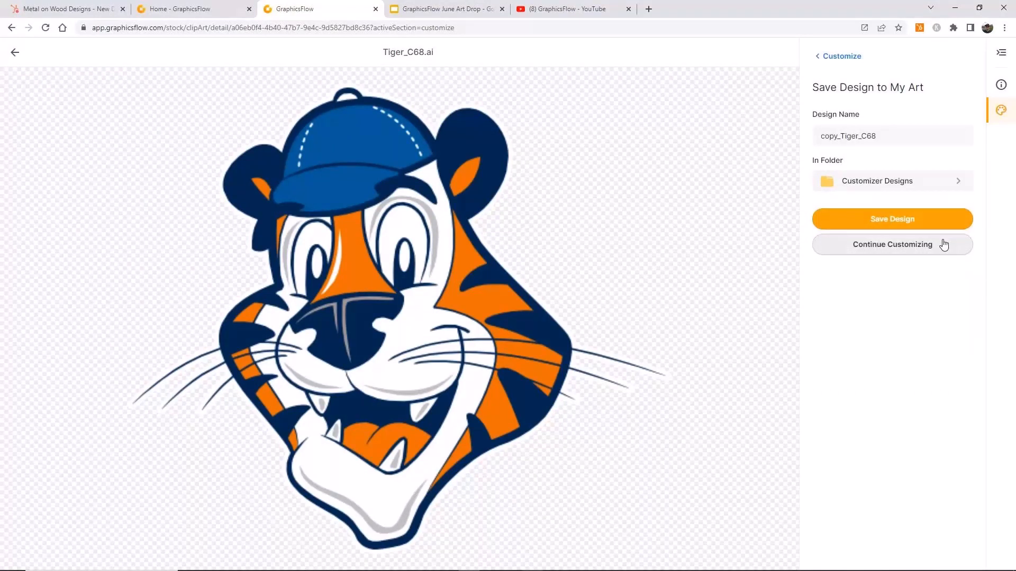
left_click(918, 220)
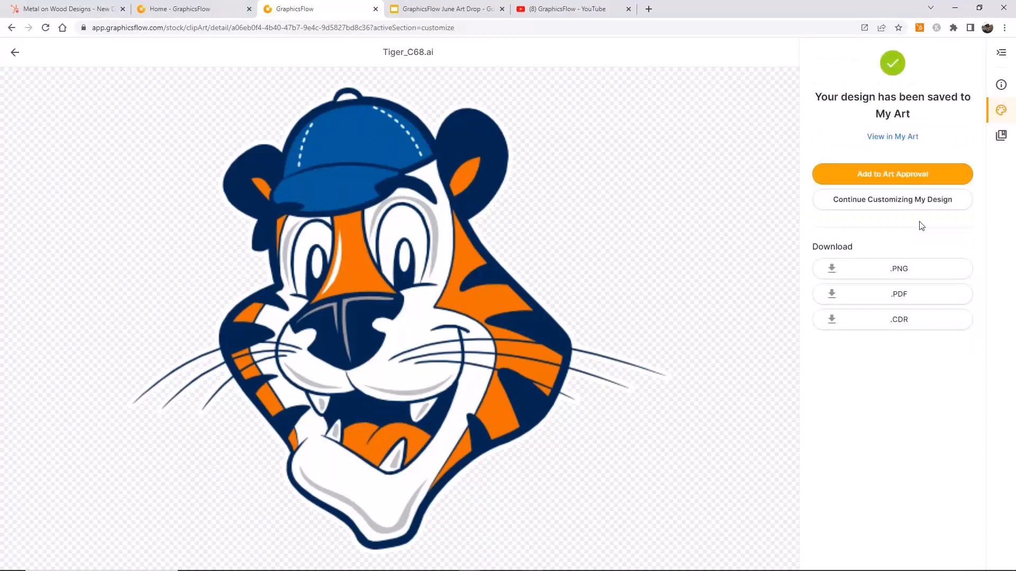
Download the saved tiger as a .CDR file and open copy_Tiger_C68.cdr in CorelDRAW.
left_click(899, 320)
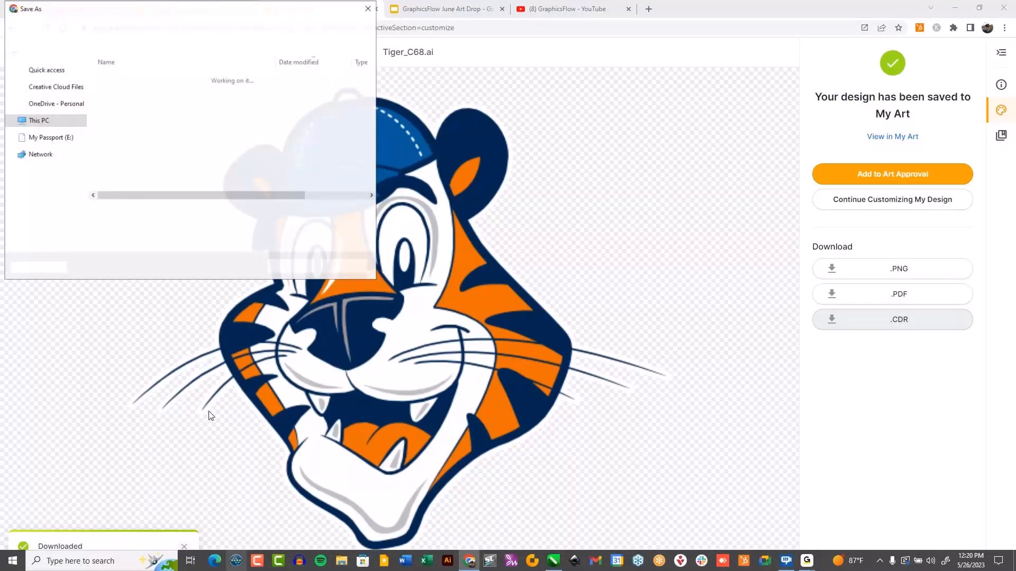
key("Return")
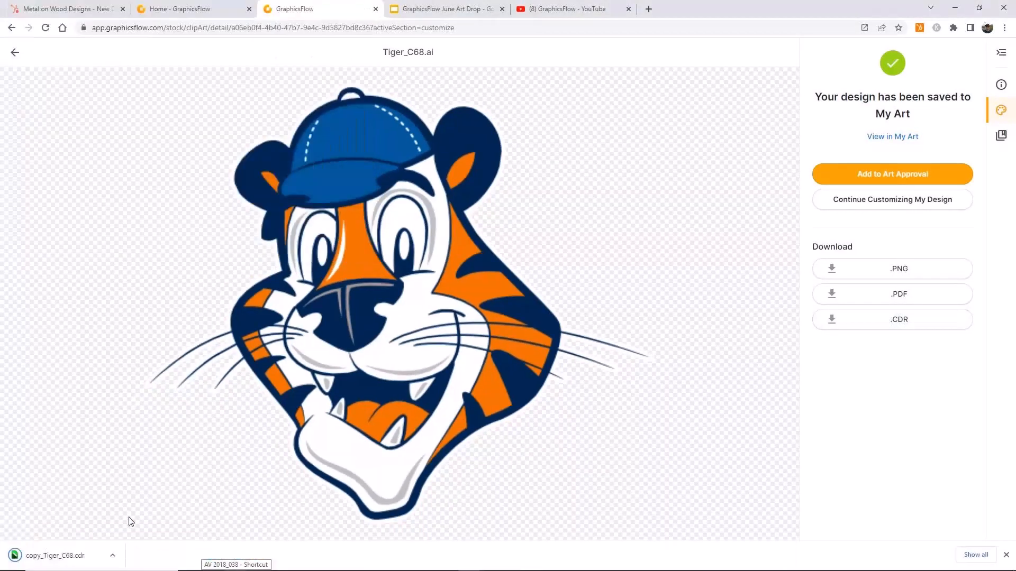
left_click(113, 555)
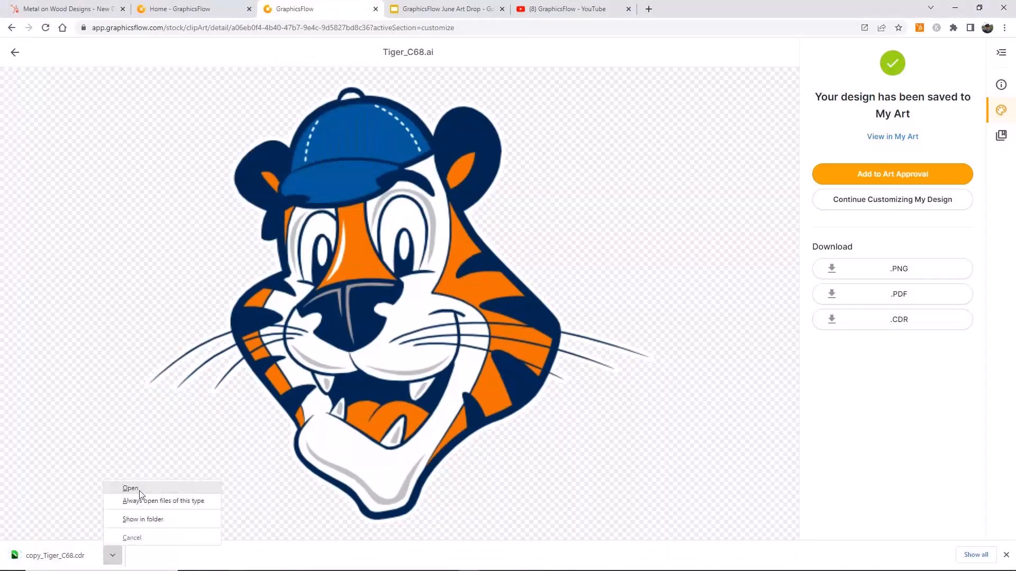
left_click(140, 491)
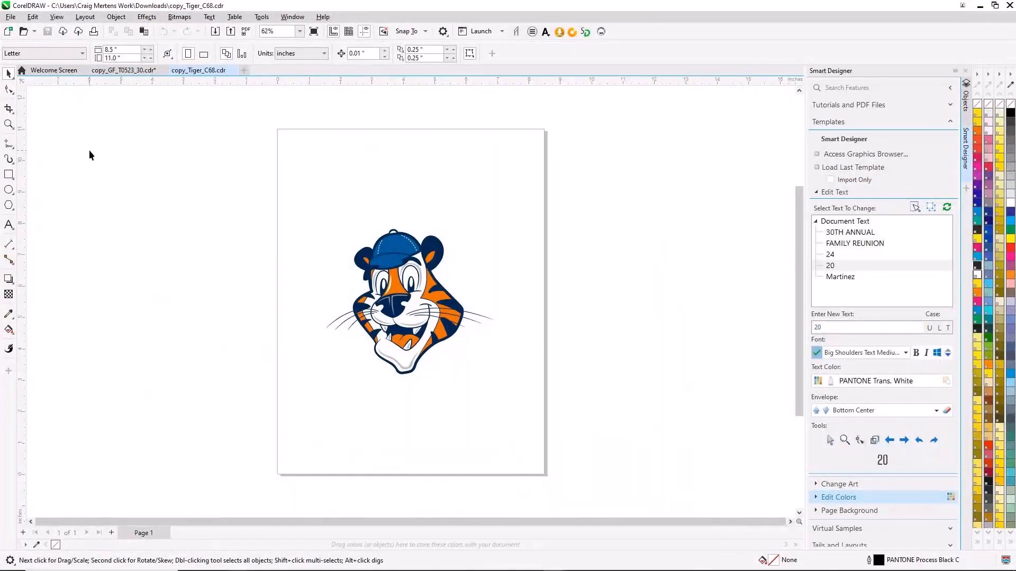
Add a page-sized rectangle behind the tiger and fill it with black to check the white outline.
double_click(9, 175)
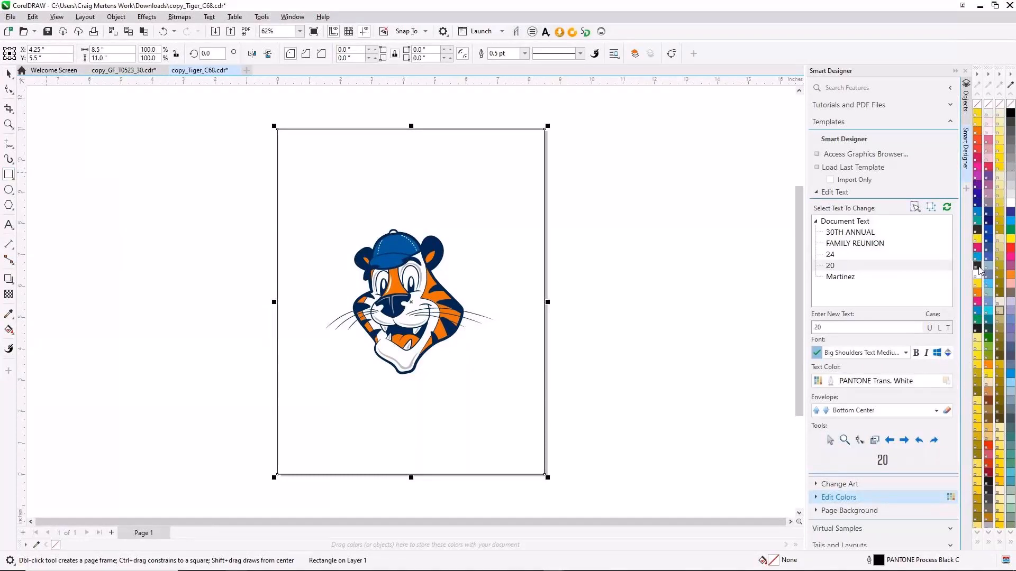
left_click(979, 268)
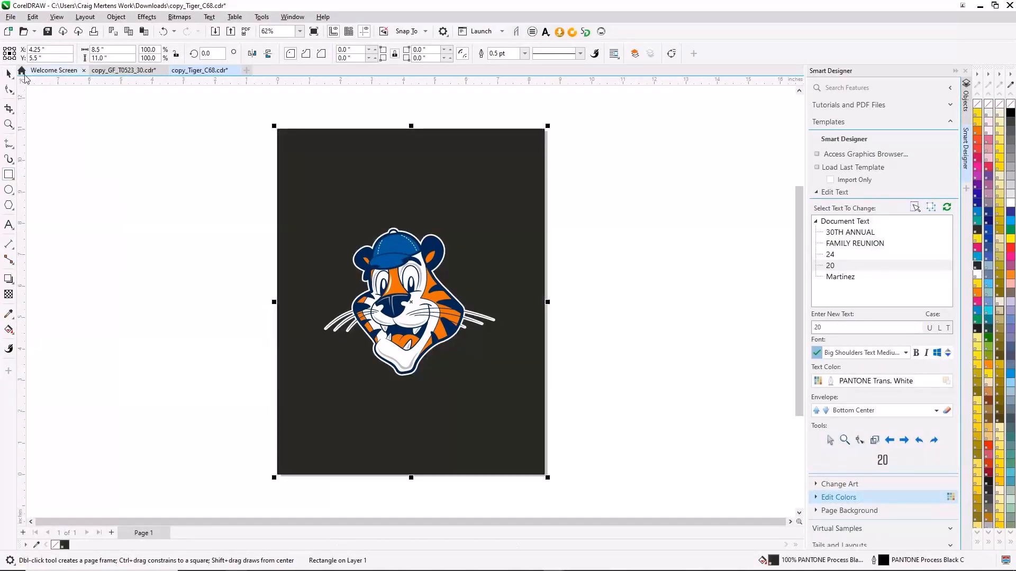
left_click(8, 124)
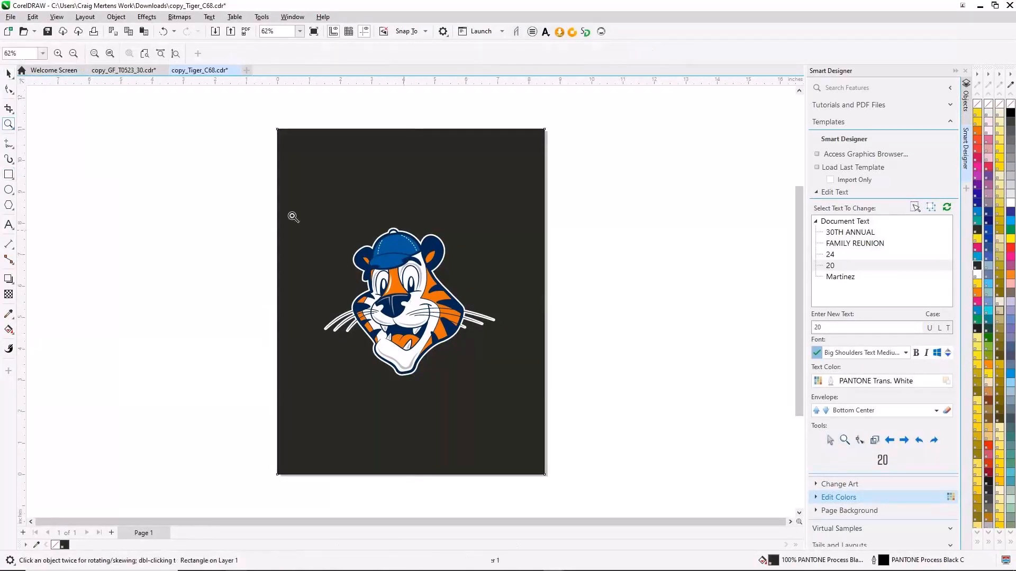
left_click_drag(499, 402, 294, 206)
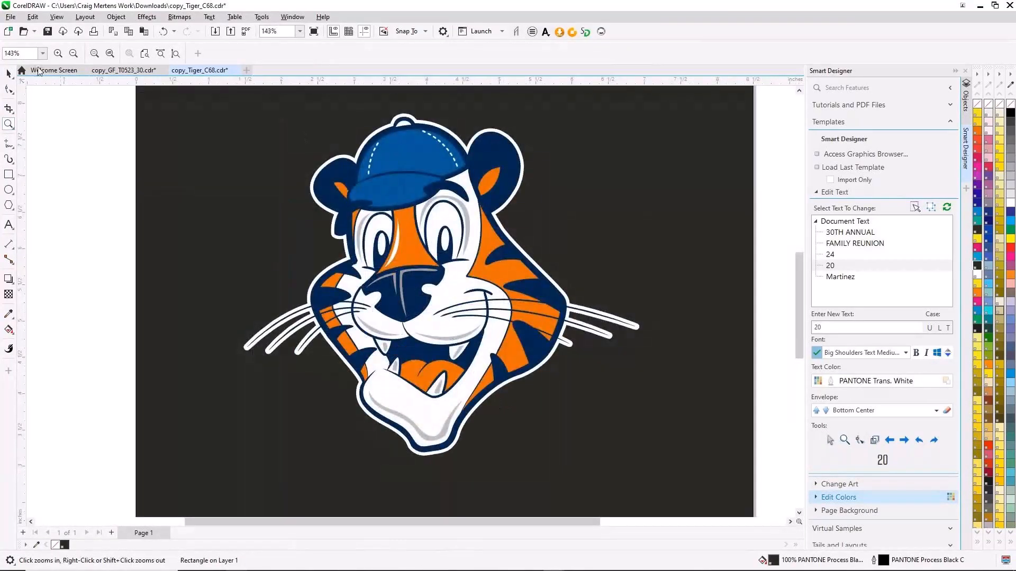
Undo the black fill and the page-sized rectangle behind the tiger.
left_click(9, 73)
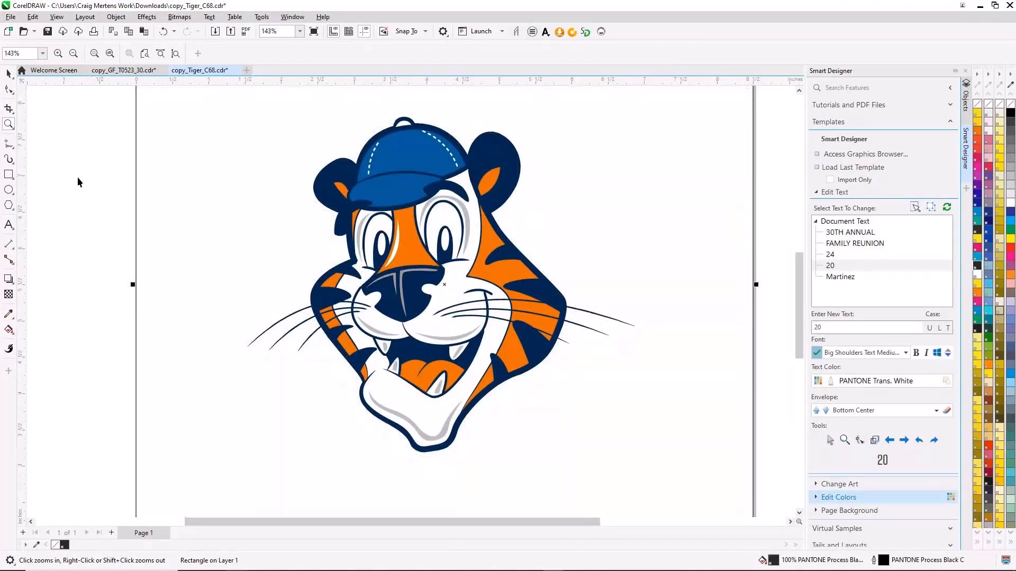
key("ctrl+z")
key("space")
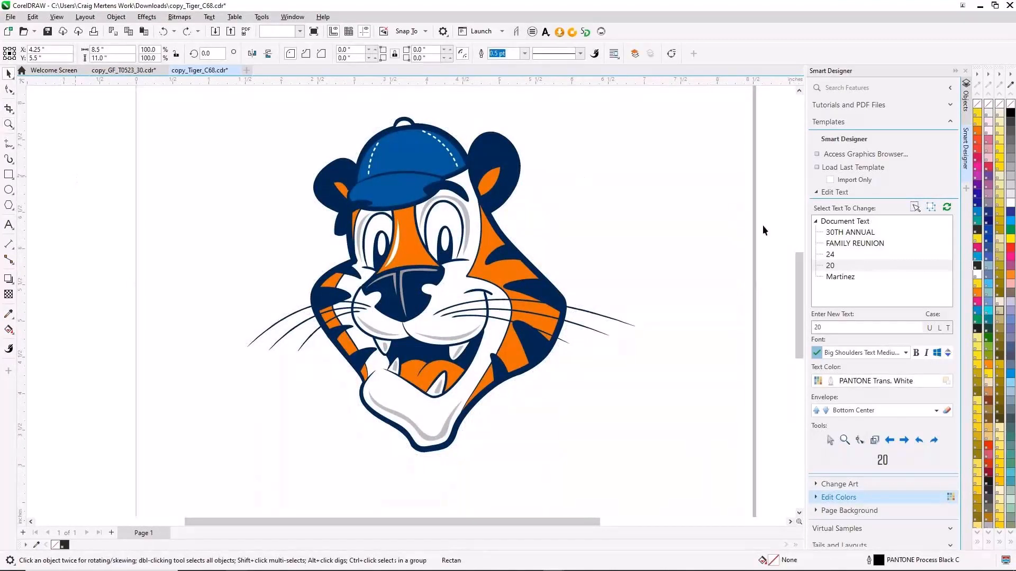
key("ctrl+z")
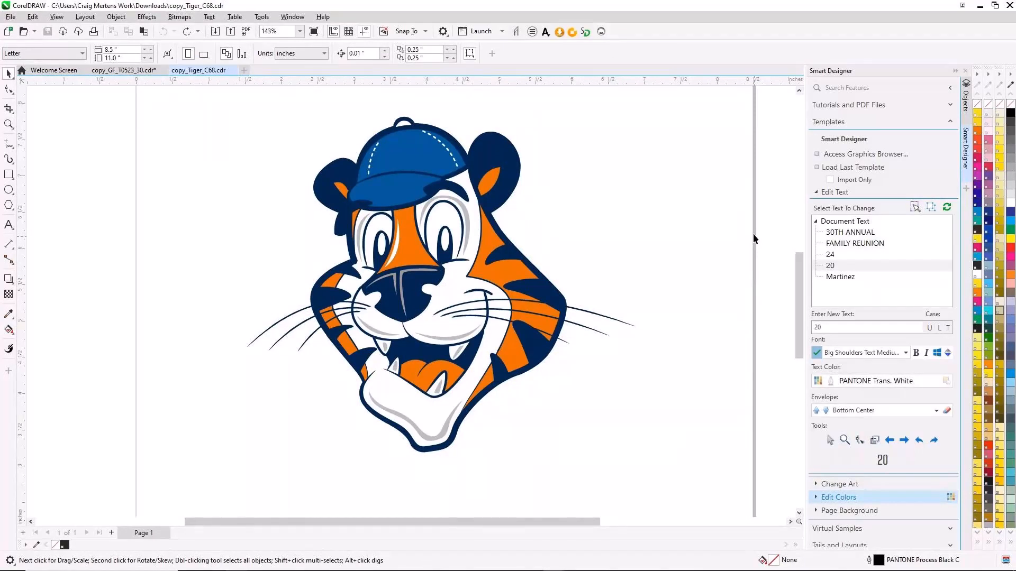
Set the page background of the tiger document to solid black from the RGB Palette.
double_click(753, 233)
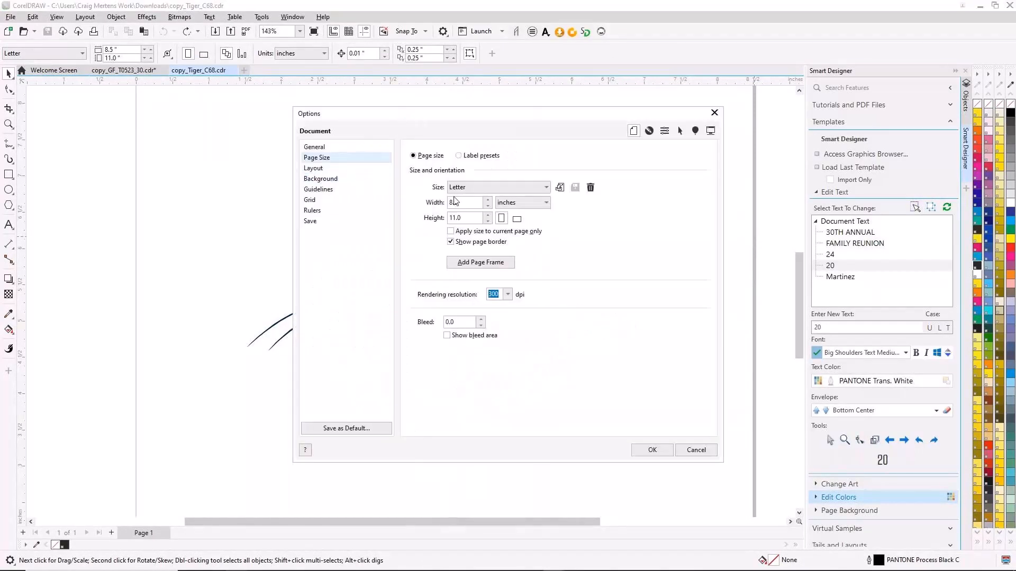
left_click(320, 180)
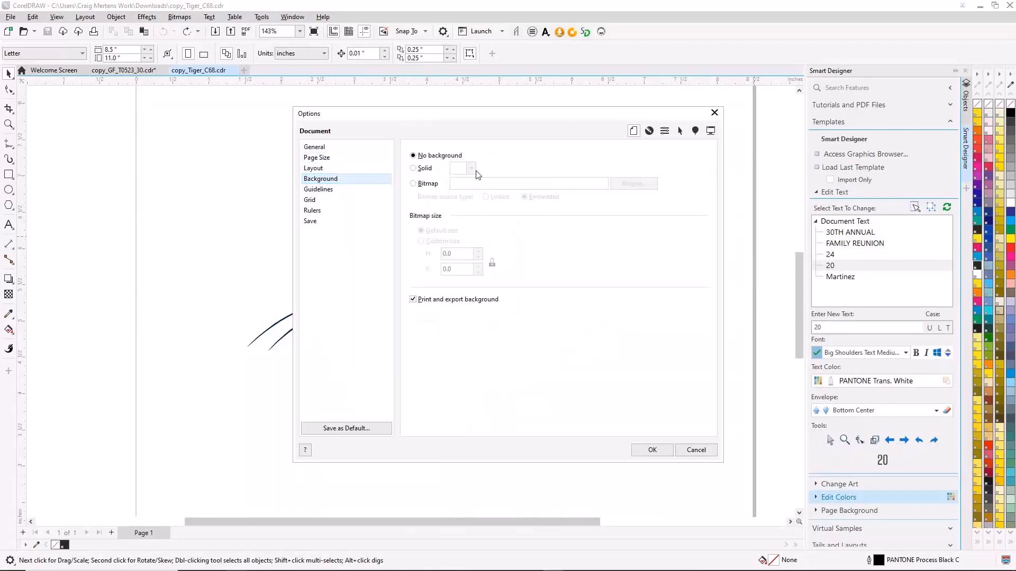
left_click(415, 169)
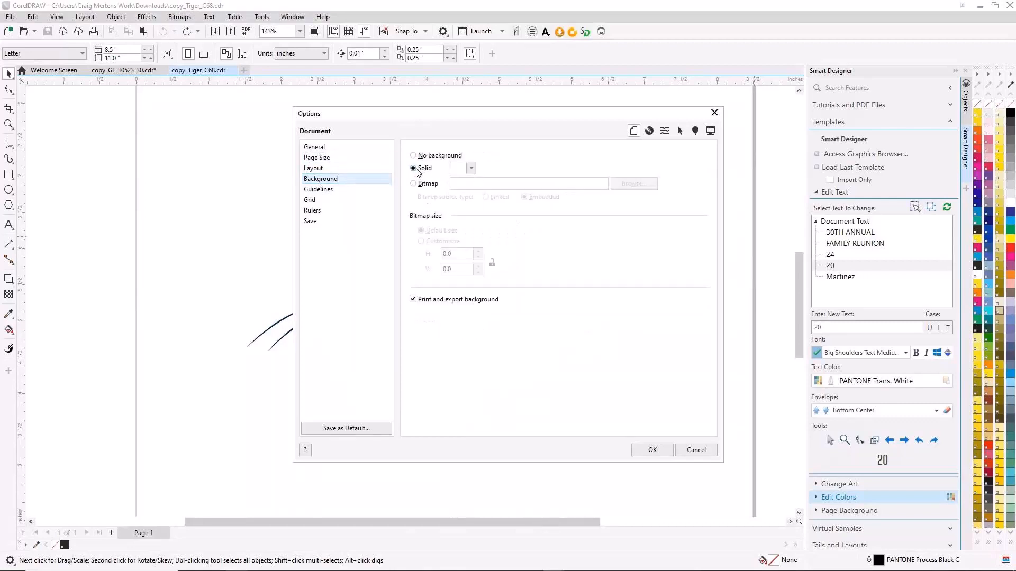
left_click(471, 168)
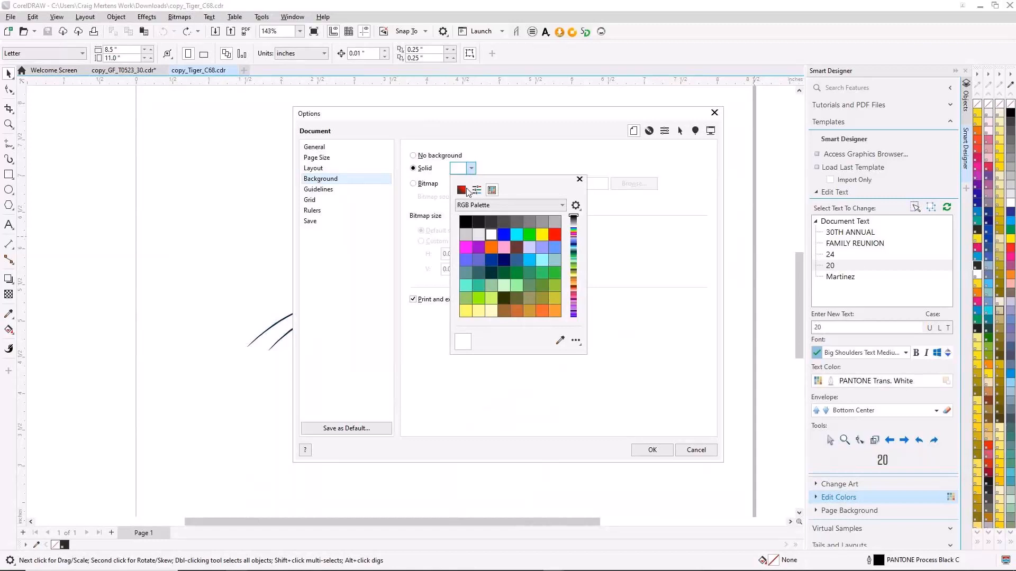
left_click(468, 223)
left_click(428, 373)
left_click(413, 300)
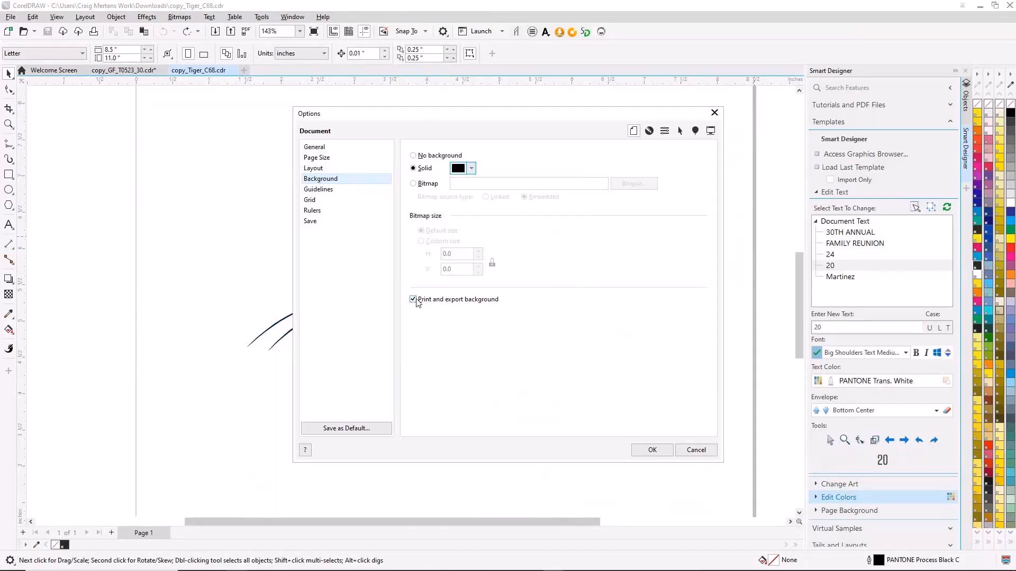
left_click(650, 450)
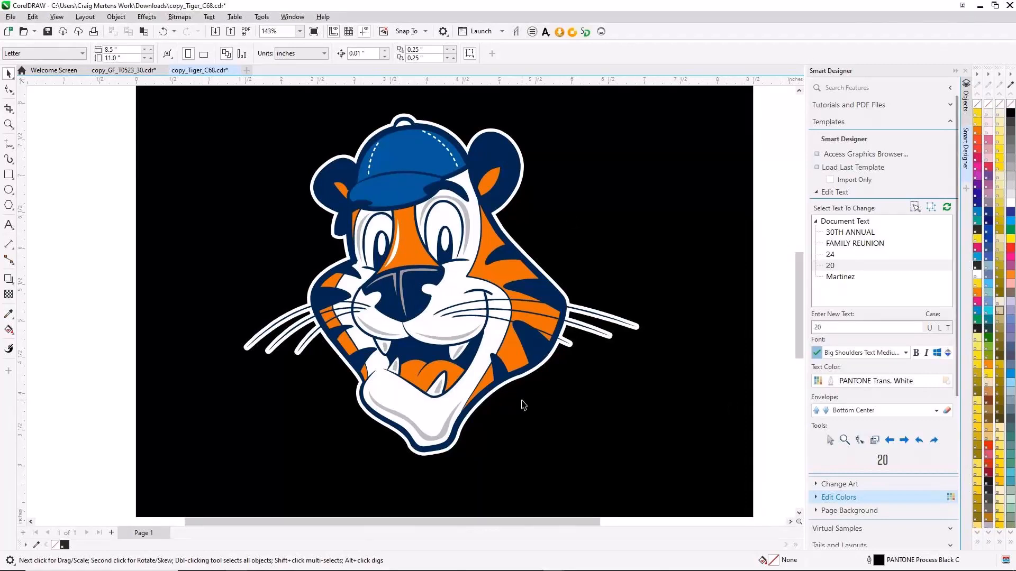
Switch back to GraphicsFlow in the browser and return from the saved tiger to the Clip Art library.
key("alt+Tab")
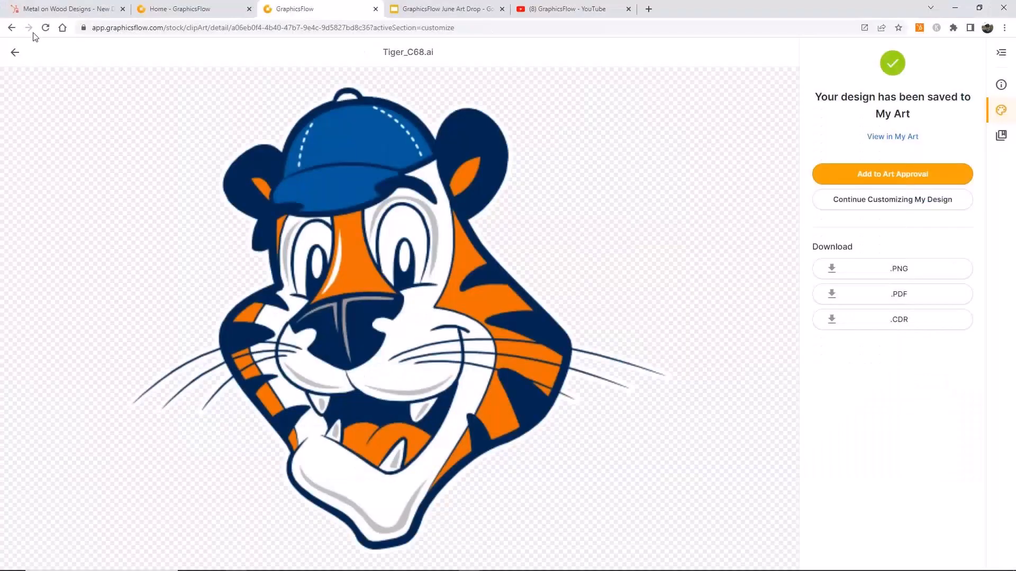
left_click(16, 53)
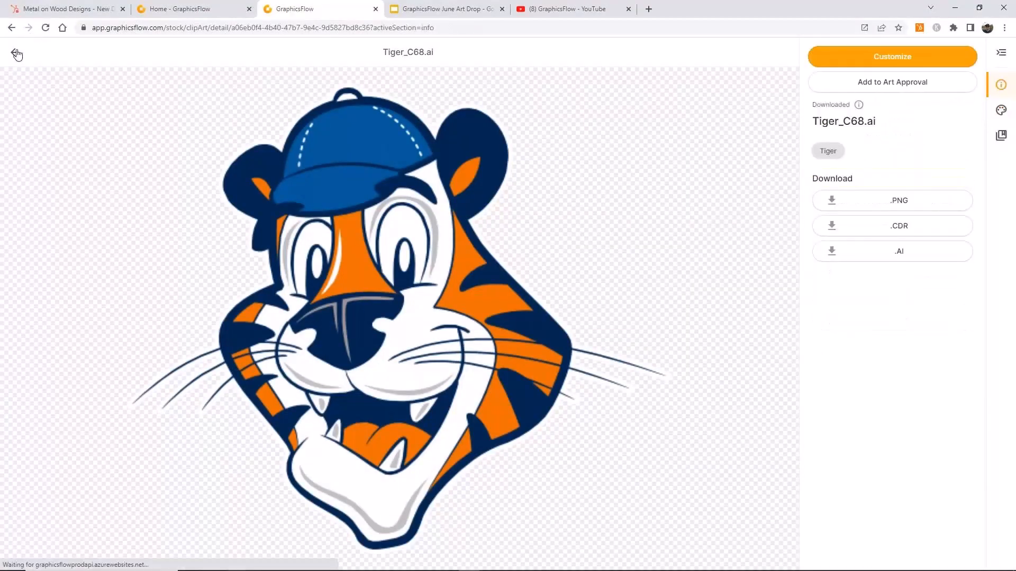
left_click(15, 55)
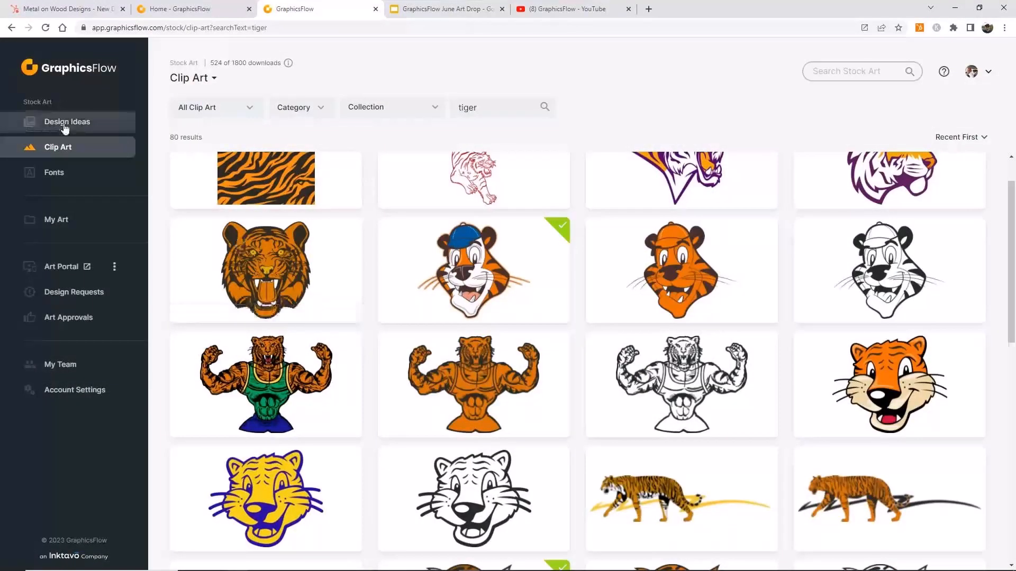
Search the Design Ideas library for "softball" and open the Eagles Softball design, GB15_Template22_A.
left_click(65, 126)
left_click(584, 111)
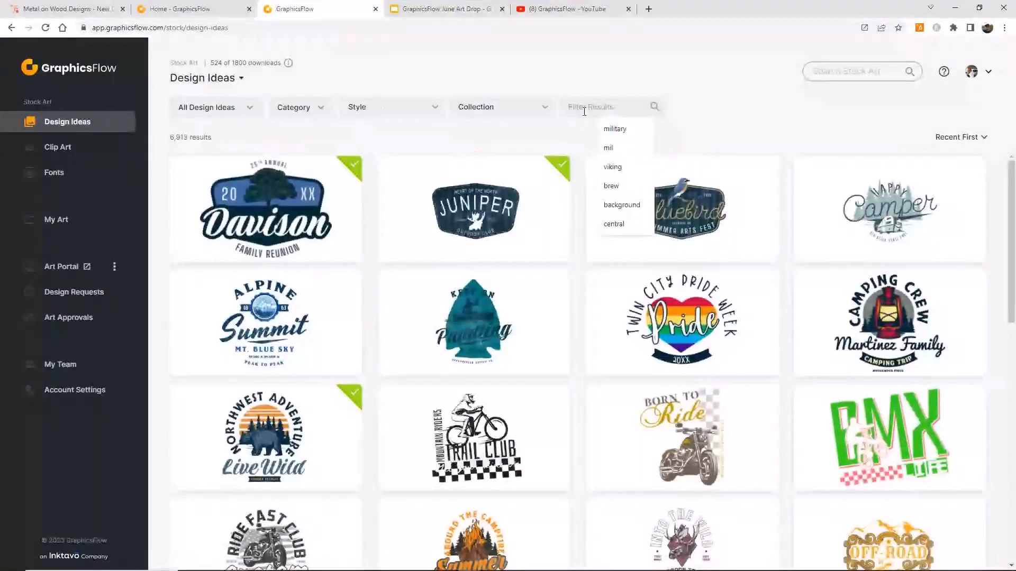
type("softba")
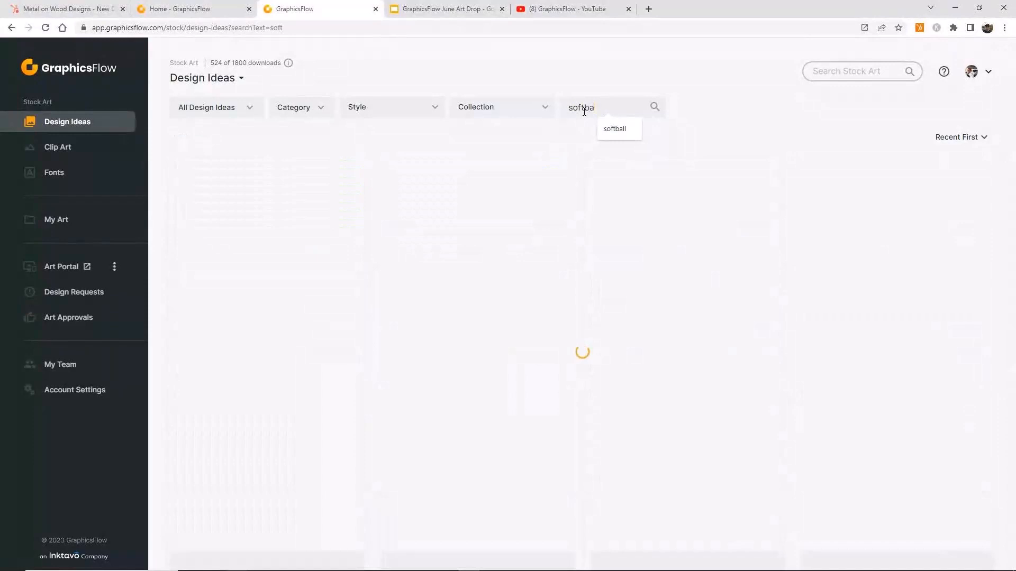
type("ll")
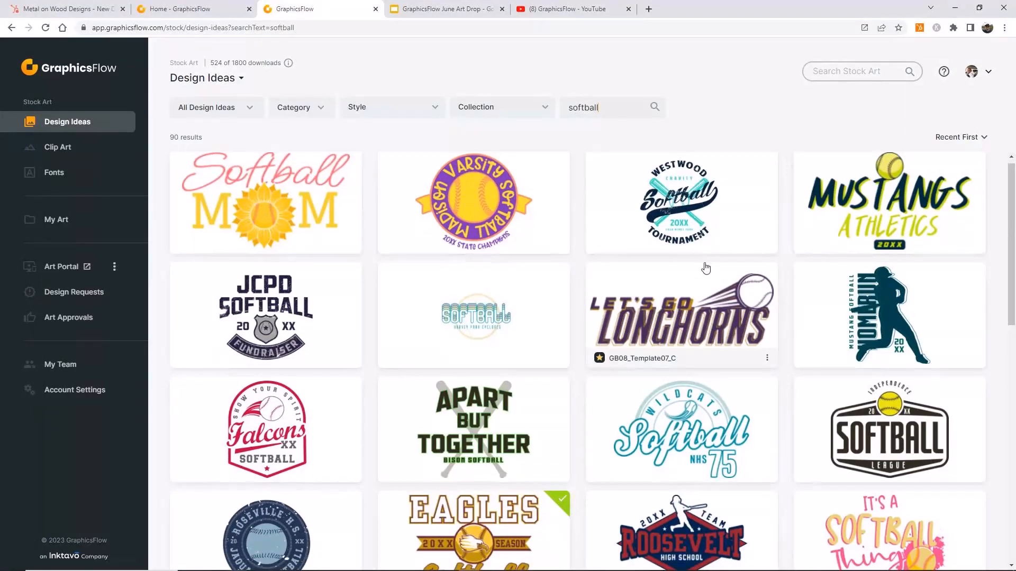
scroll(761, 336, "down", 3)
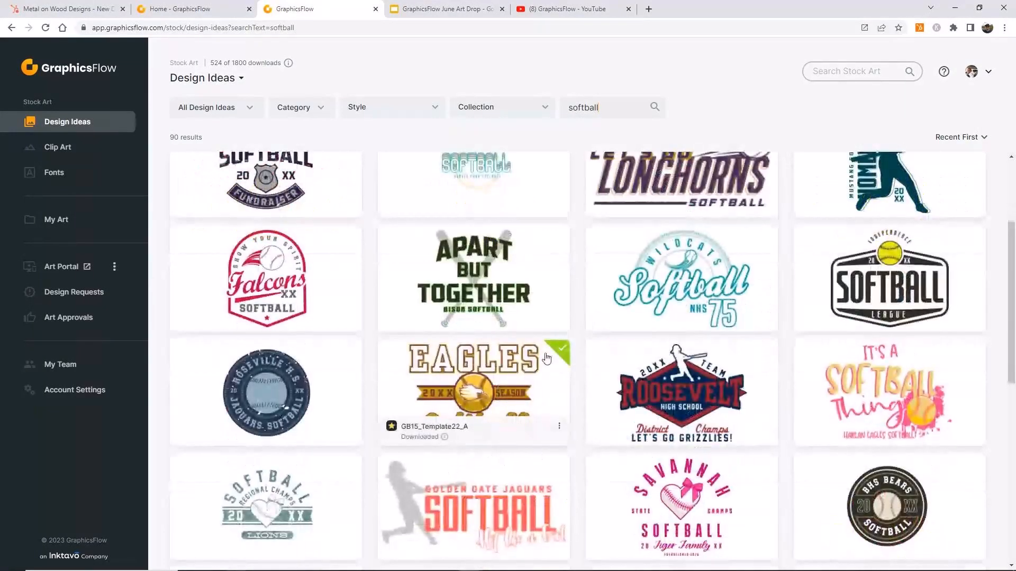
scroll(662, 357, "down", 2)
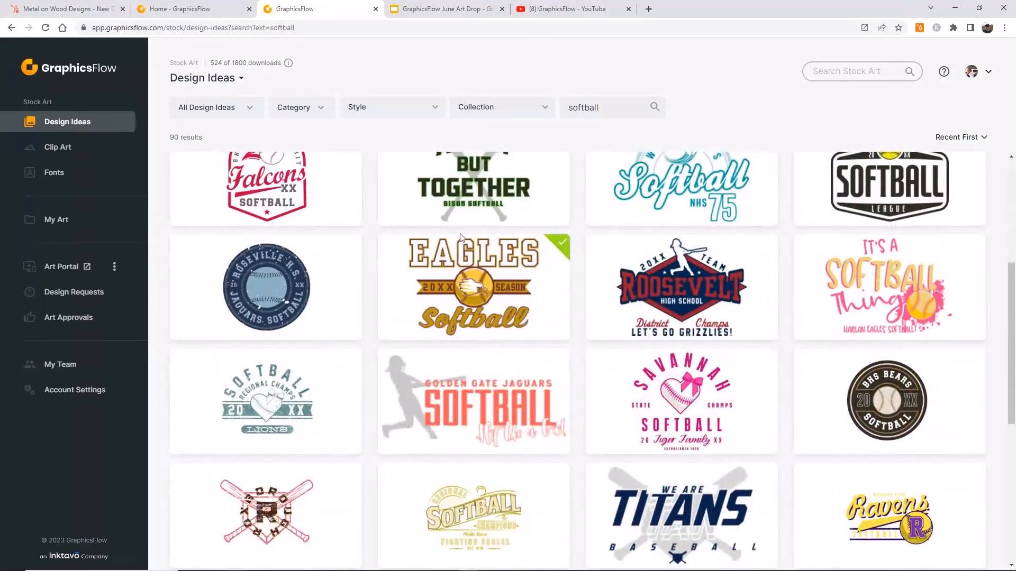
left_click(476, 289)
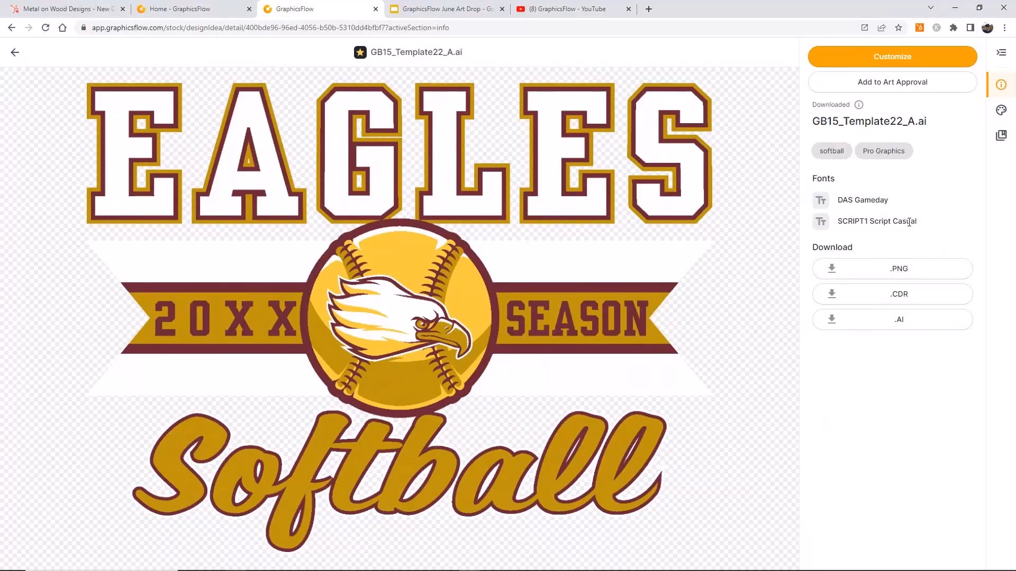
Customize the softball design by replacing the text of both EAGLES layers with COUGARS.
mouse_move(338, 245)
left_click(877, 57)
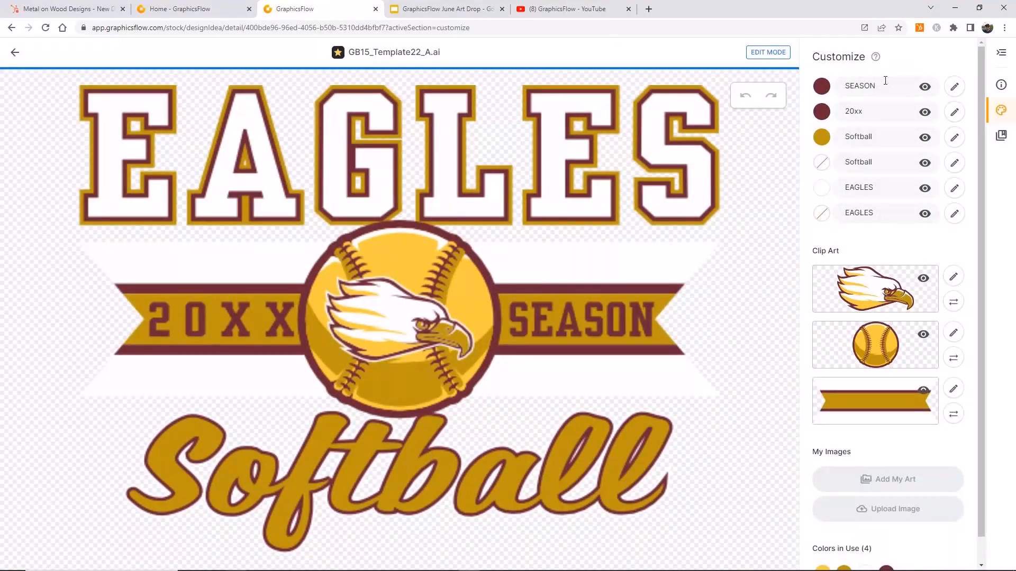
left_click(954, 87)
double_click(836, 183)
type("COUGARS")
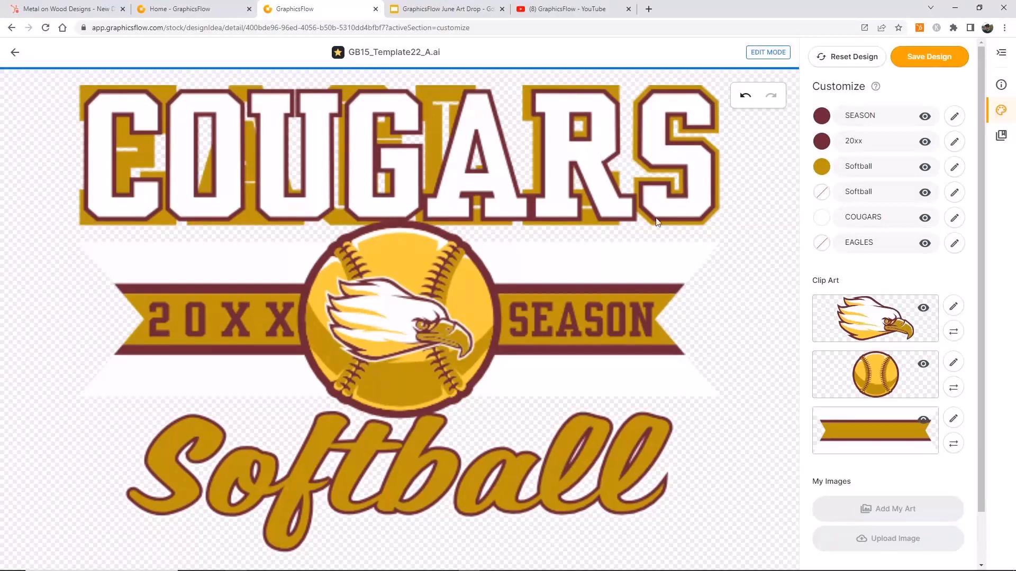
double_click(883, 239)
type("COUGARS")
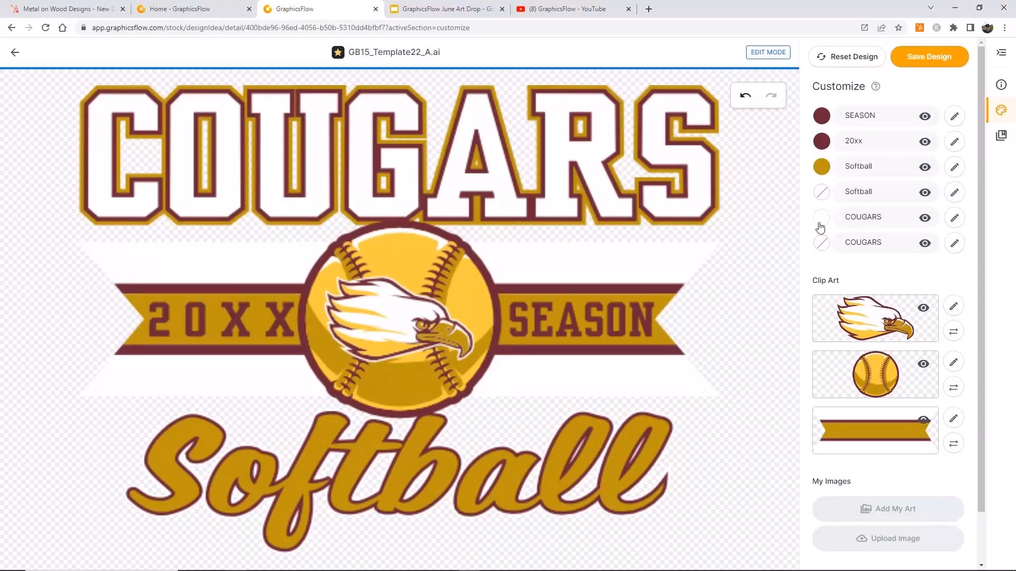
Try #FAC93D as the outline color of the unfilled COUGARS layer and settle on navy #002654.
left_click(863, 241)
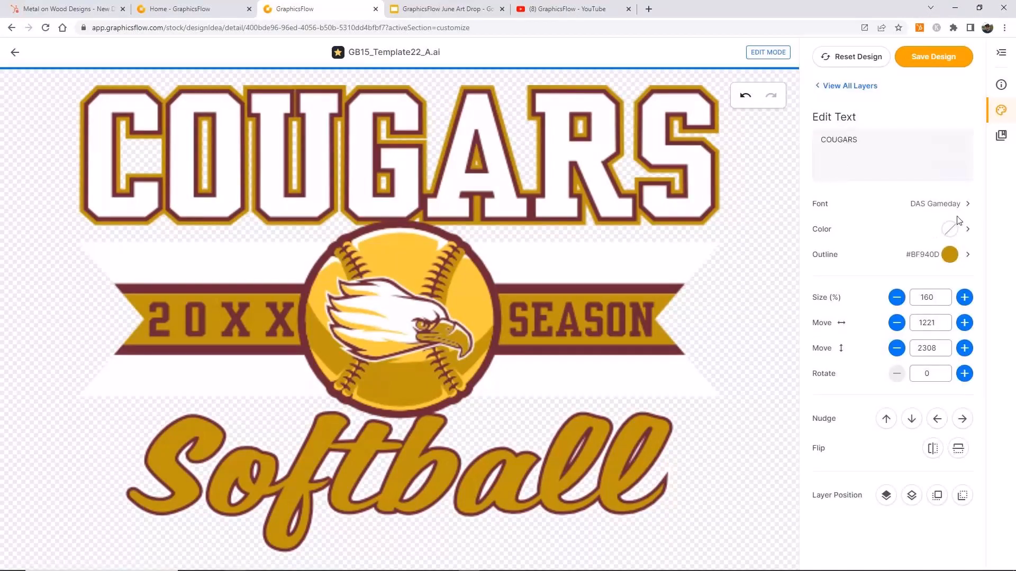
left_click(950, 255)
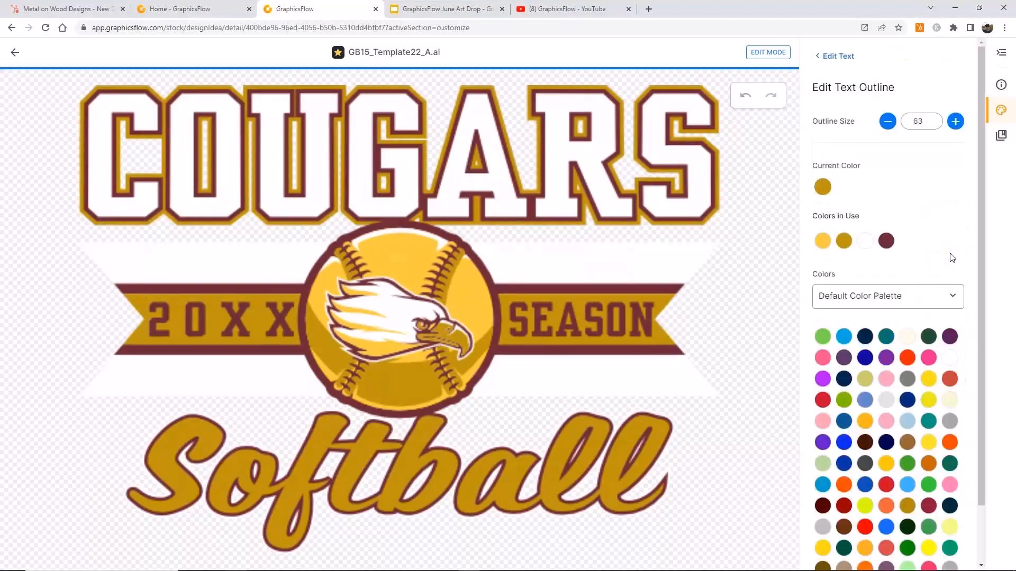
left_click(824, 244)
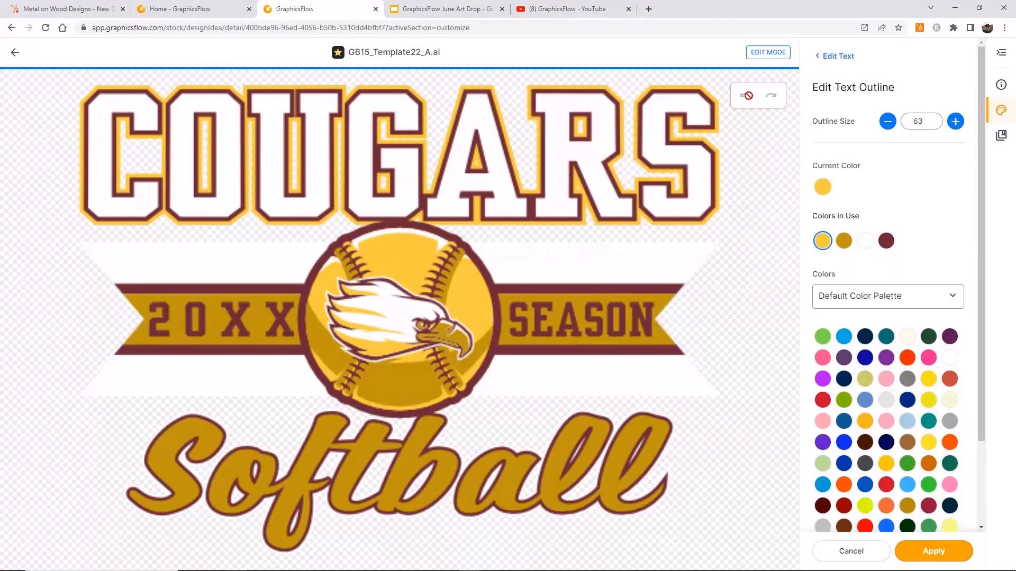
left_click(926, 555)
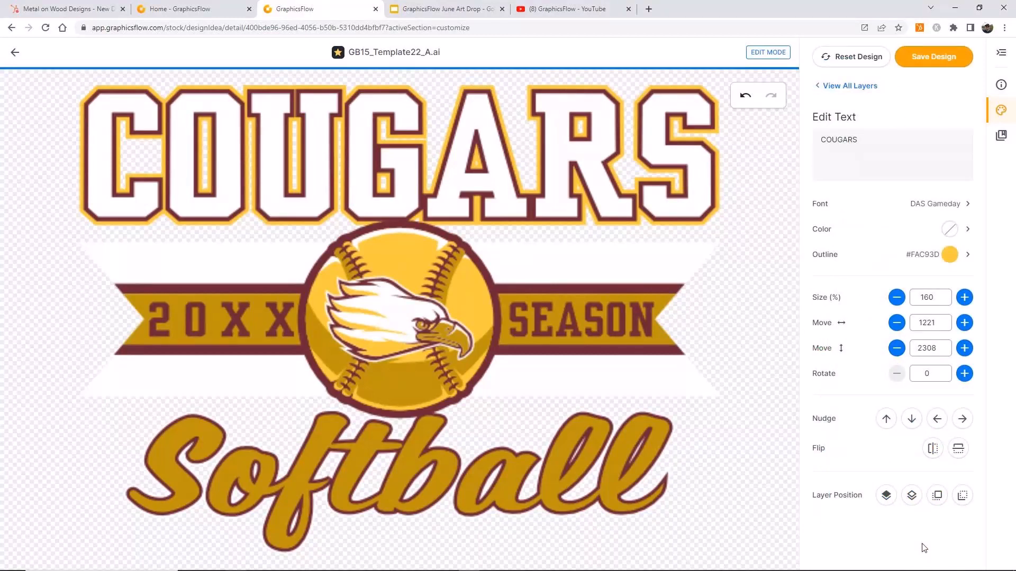
left_click(955, 256)
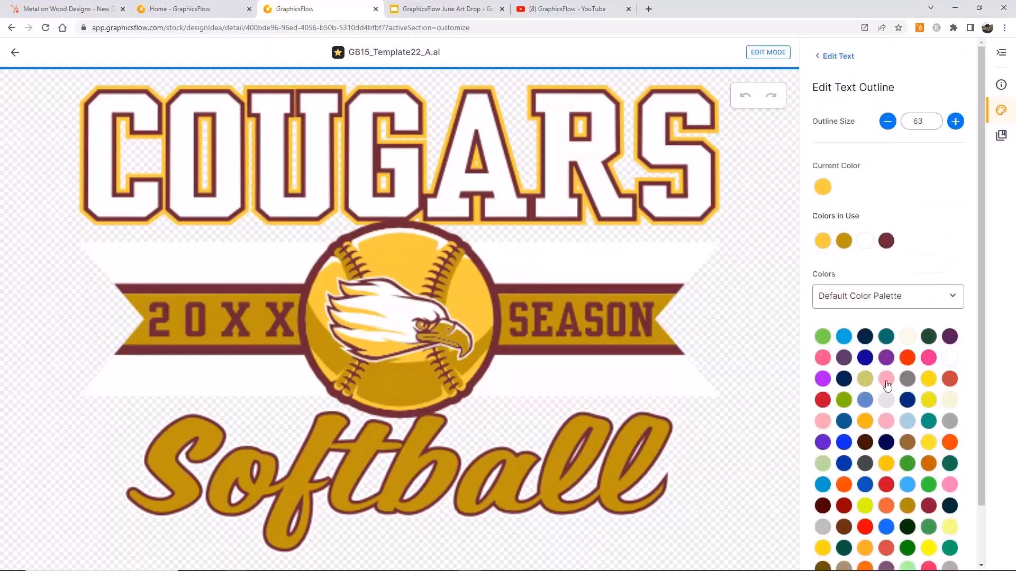
left_click(844, 378)
left_click(936, 549)
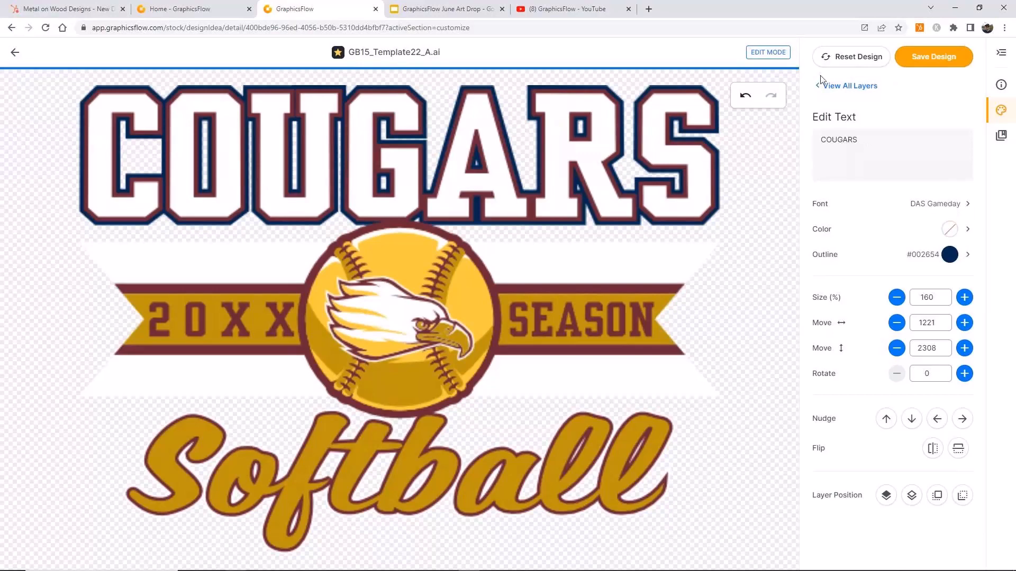
left_click(828, 85)
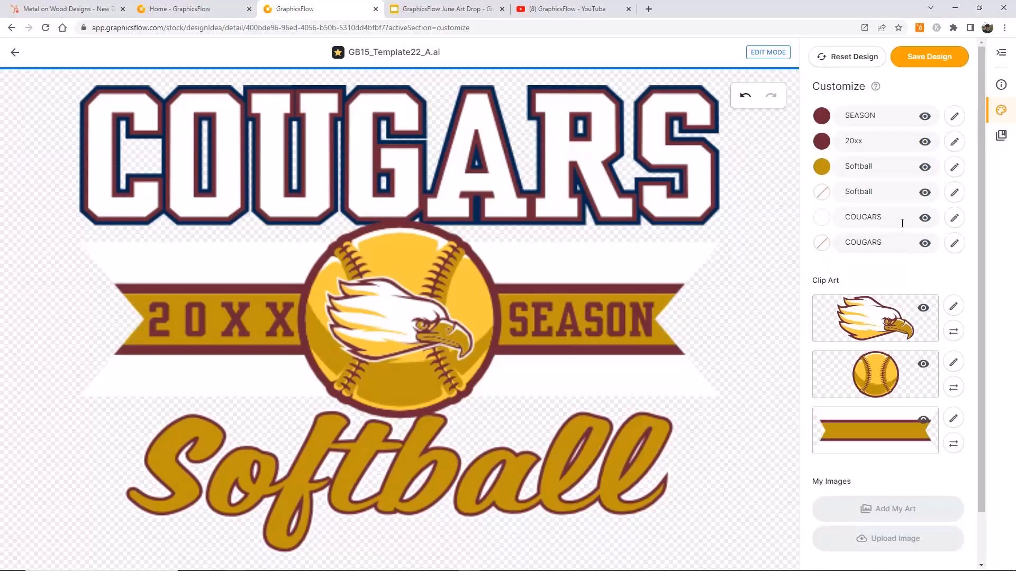
Set the outline color of the filled COUGARS layer to white #FEFEFE from the colors in use.
left_click(956, 219)
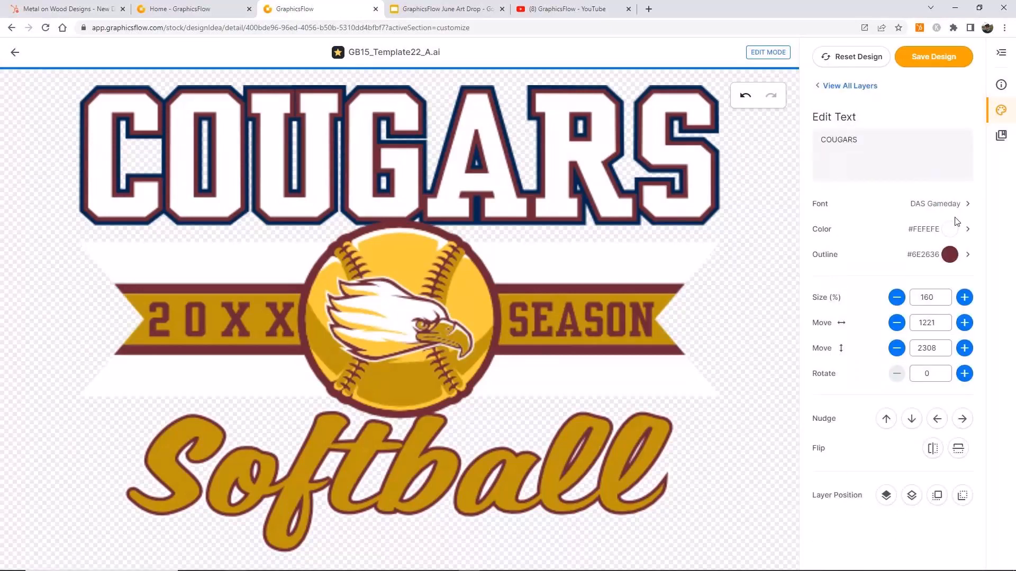
left_click(950, 256)
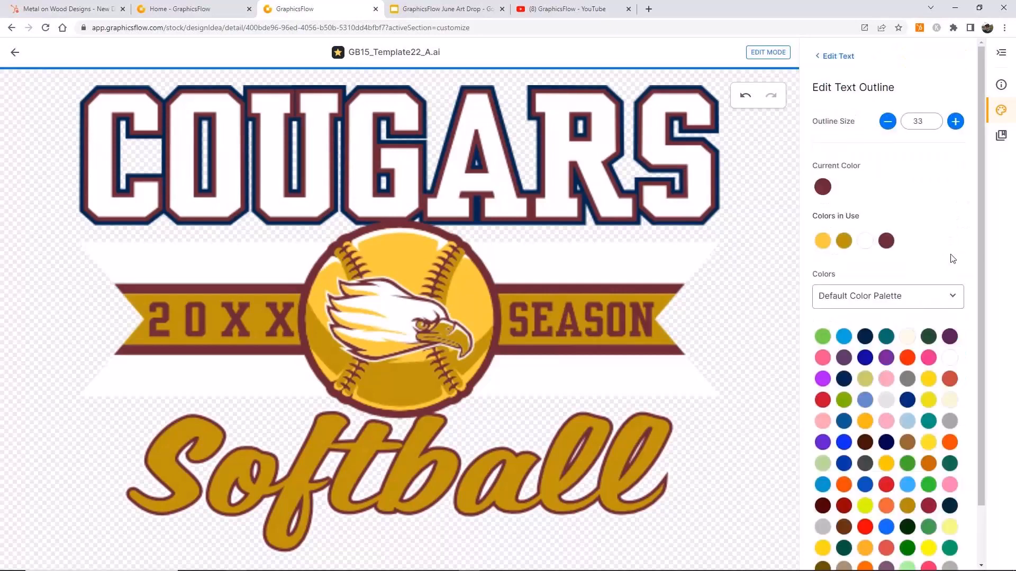
left_click(866, 241)
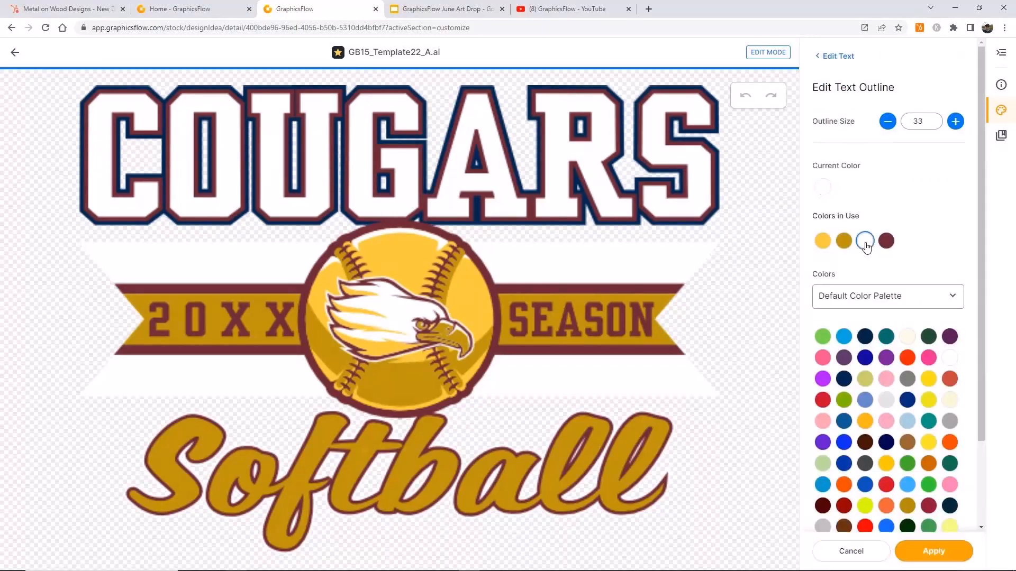
left_click(917, 556)
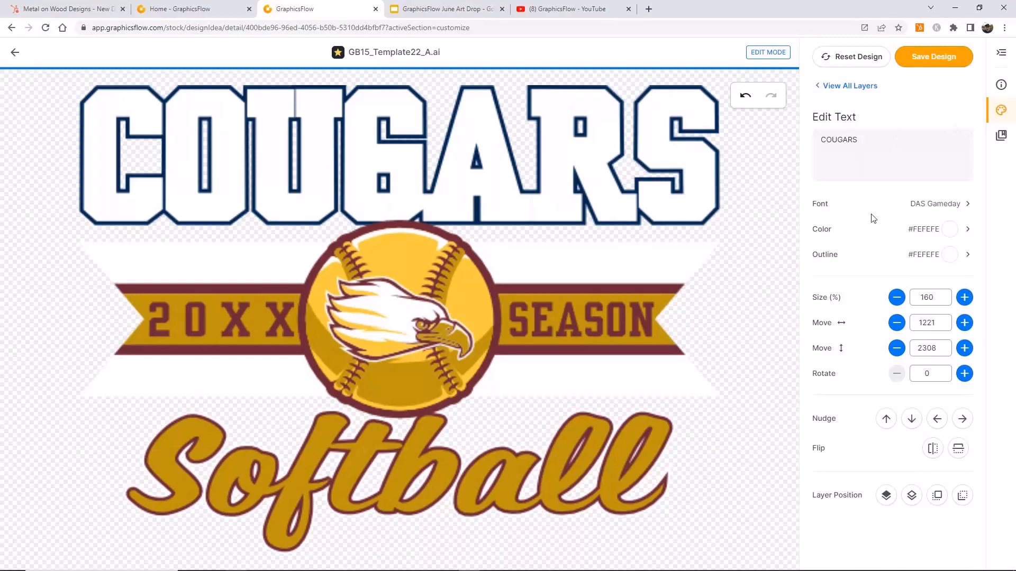
Set the fill color of the same COUGARS layer to maroon #6E2636 and return to the full layer list.
left_click(951, 234)
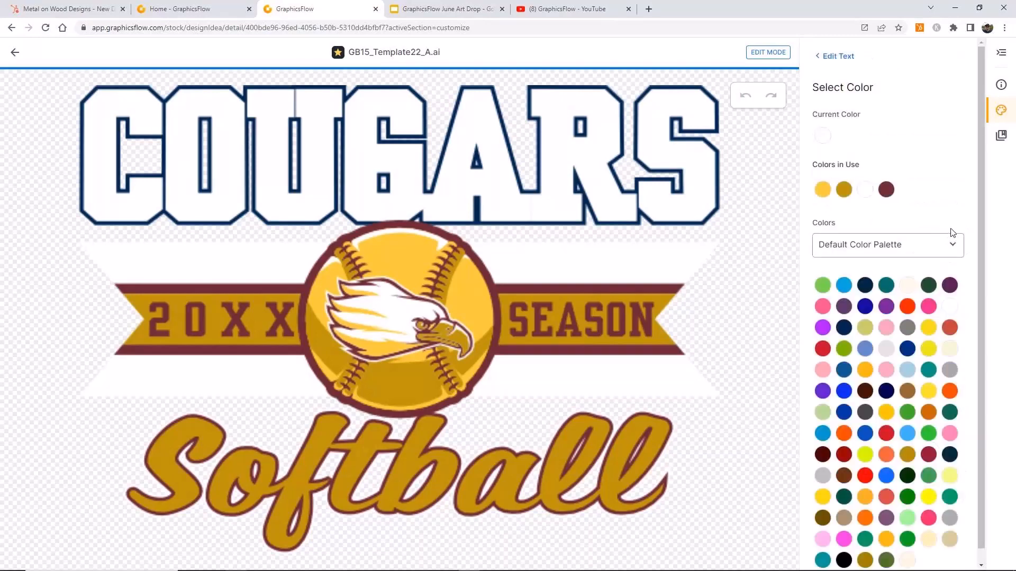
left_click(887, 189)
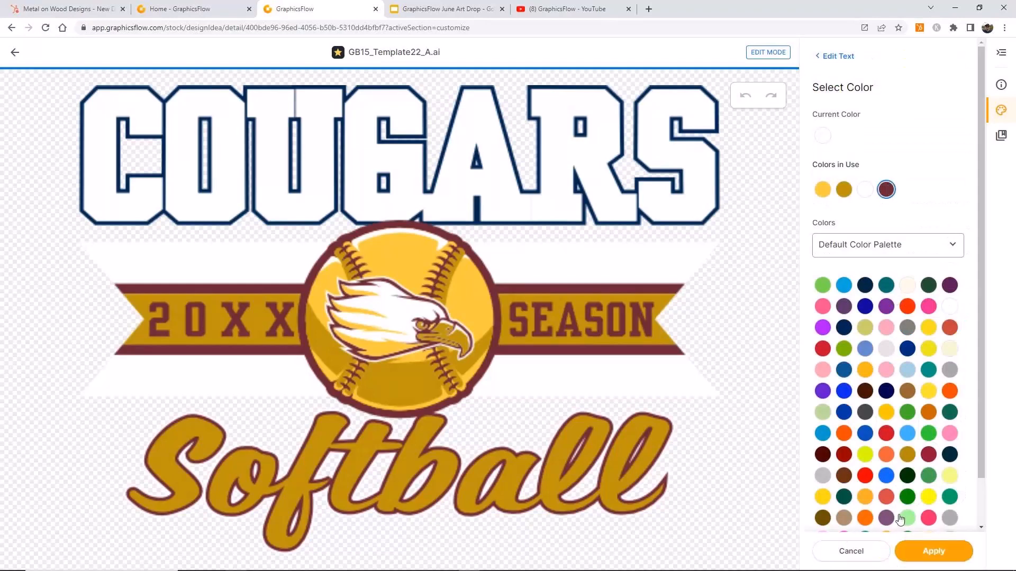
left_click(929, 549)
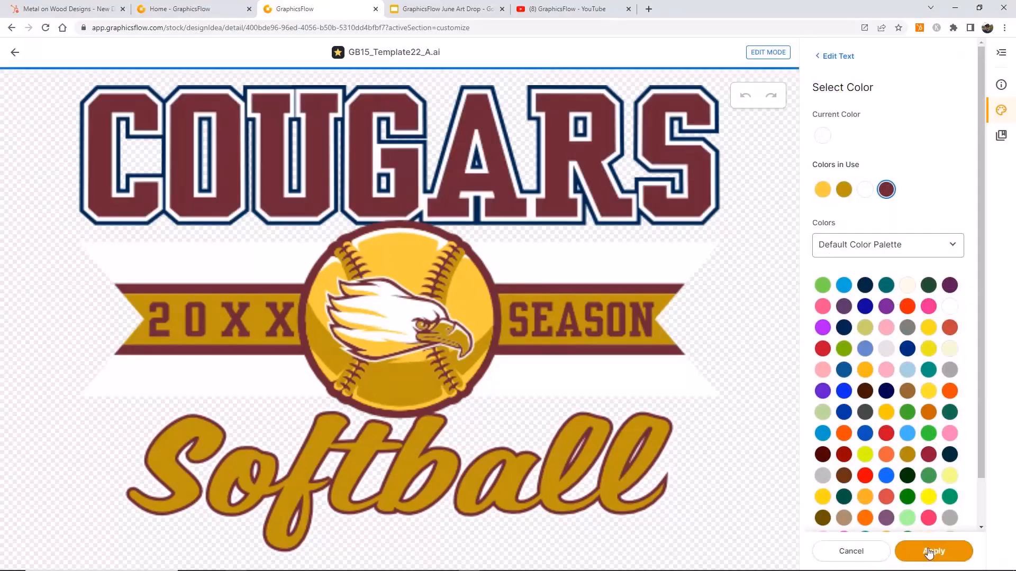
left_click(927, 548)
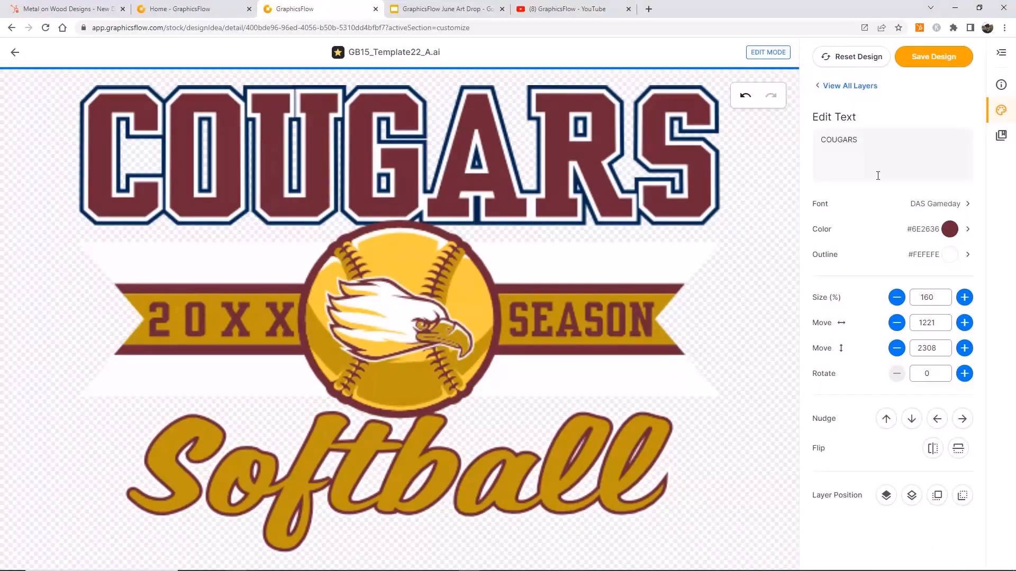
left_click(842, 85)
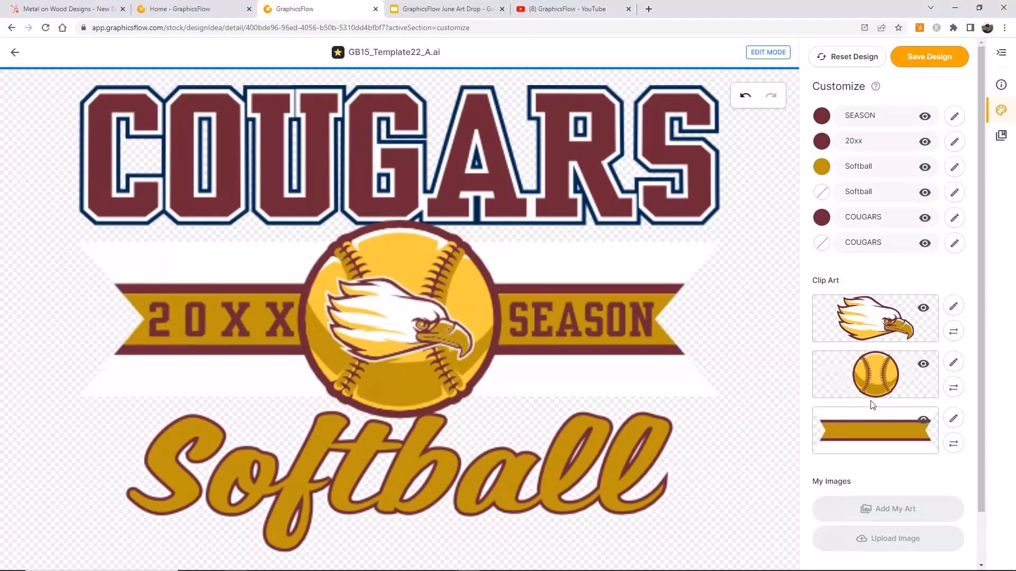
Hide the gold ribbon banner layer and show it again.
left_click(923, 421)
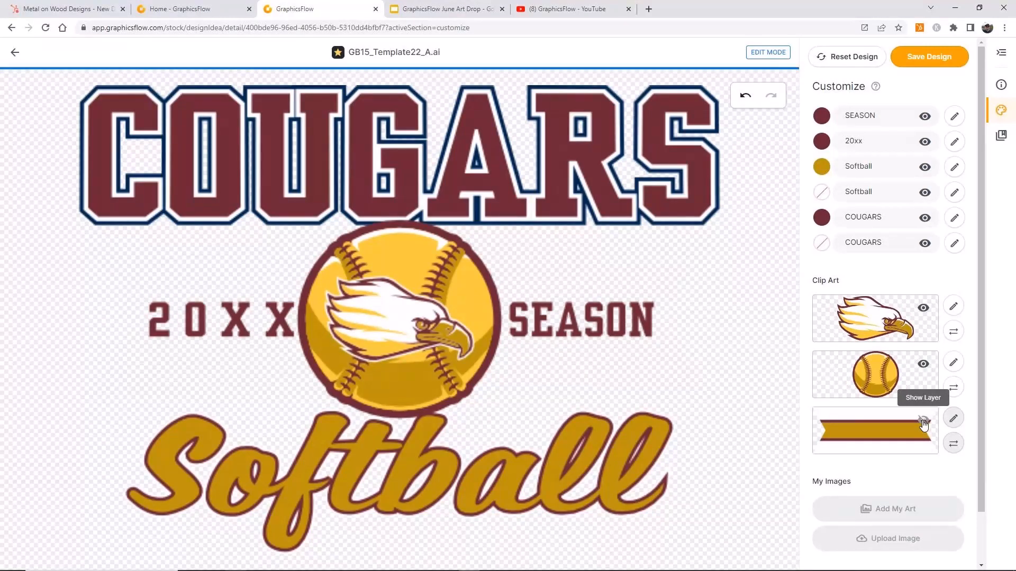
left_click(923, 424)
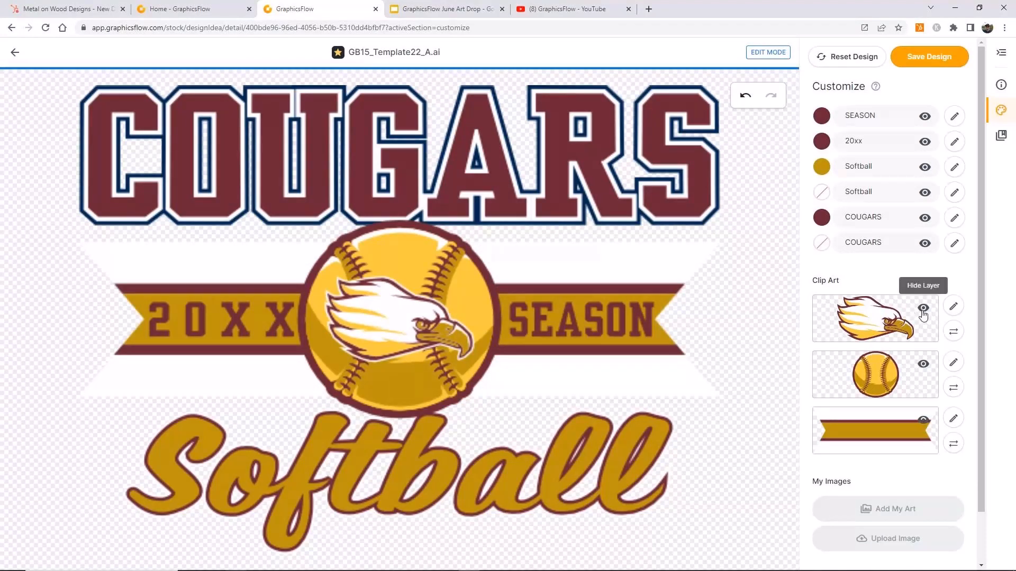
Start replacing the eagle head clip art and search the replacement art for "cougar".
left_click(954, 307)
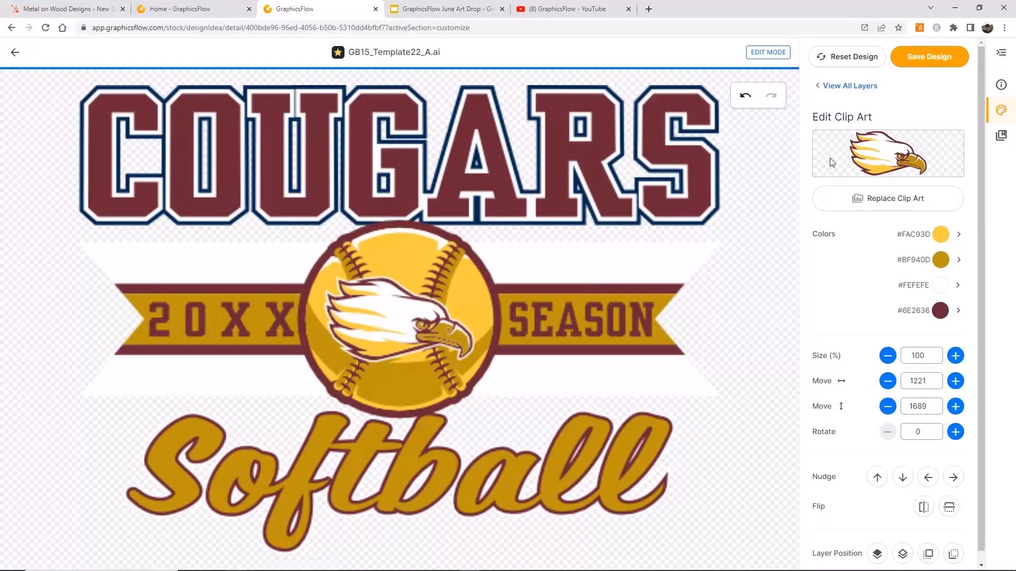
left_click(882, 198)
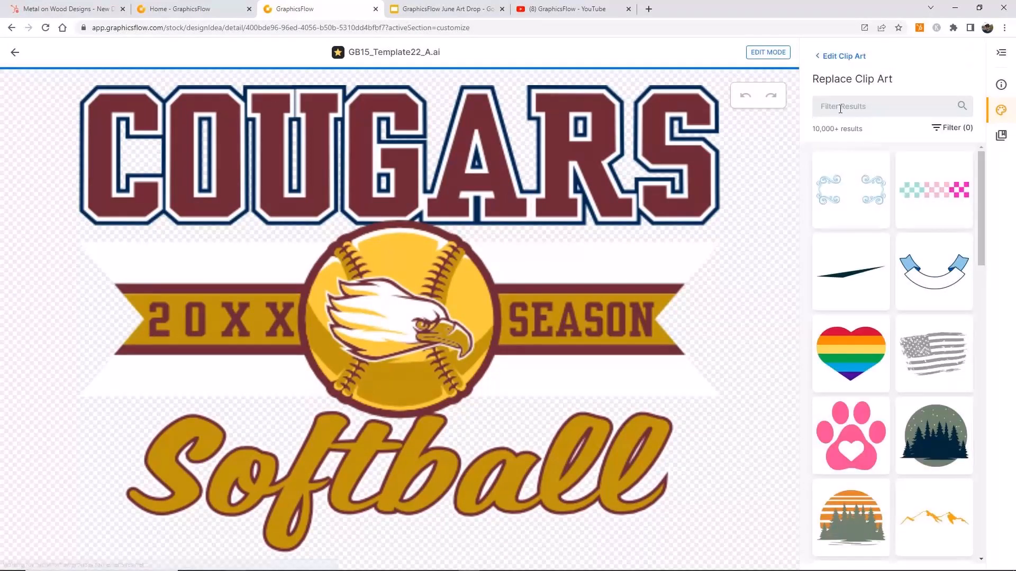
left_click(838, 108)
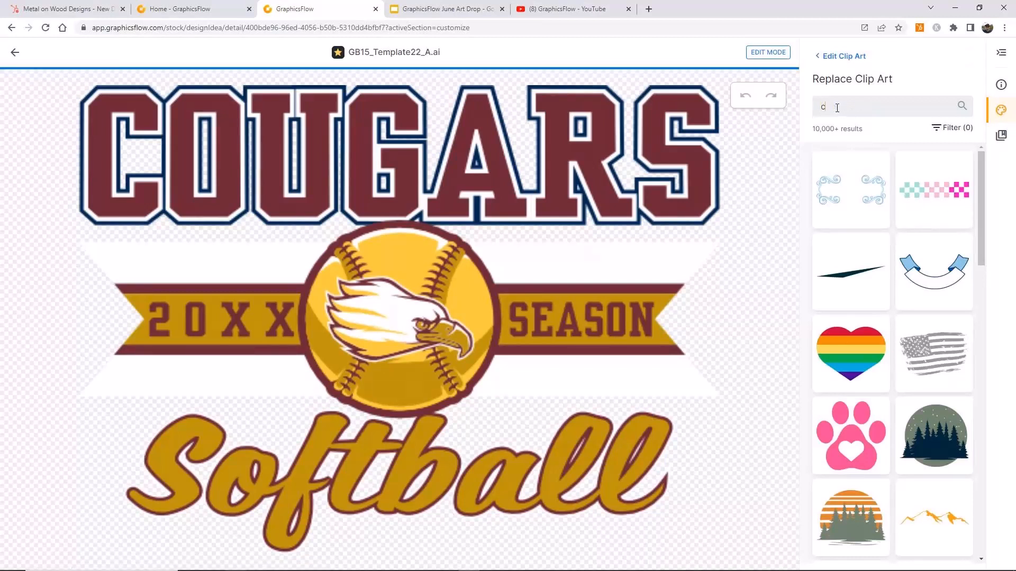
type("cougar")
key("Return")
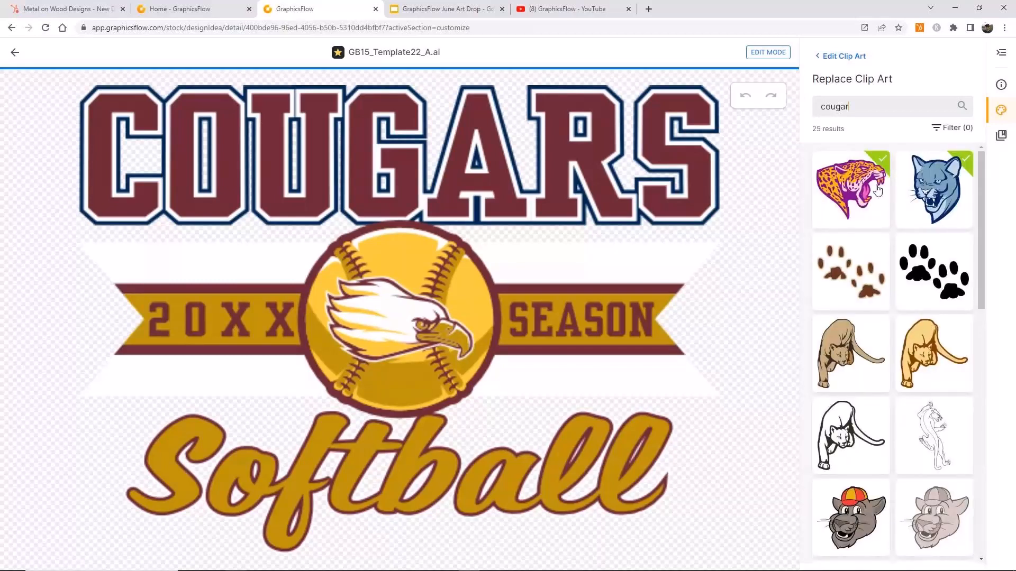
Preview the blue cougar head and the golden walking cougar, and replace the eagle with the brown cougar head in profile without a dark outer border.
left_click(933, 179)
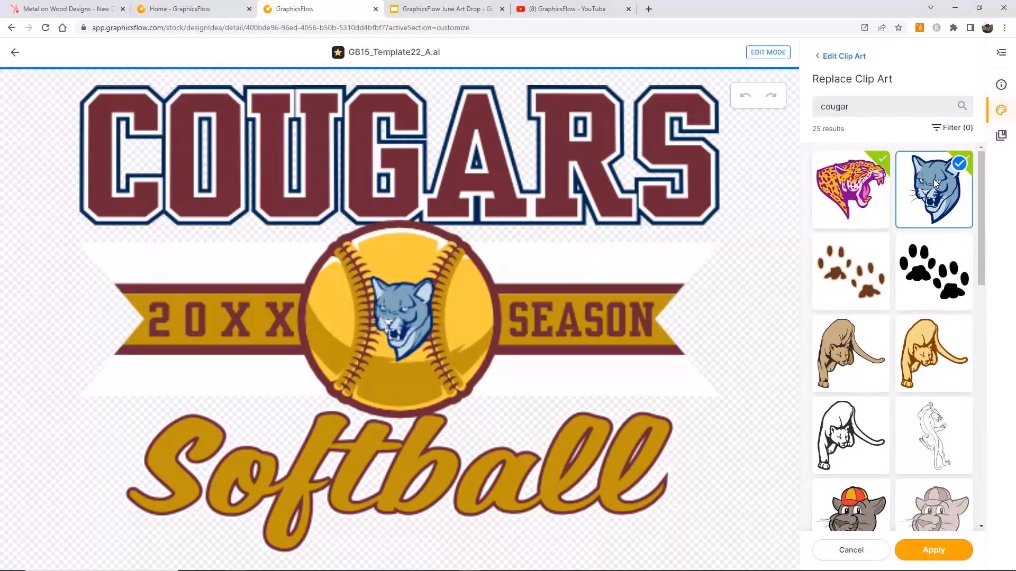
left_click(910, 366)
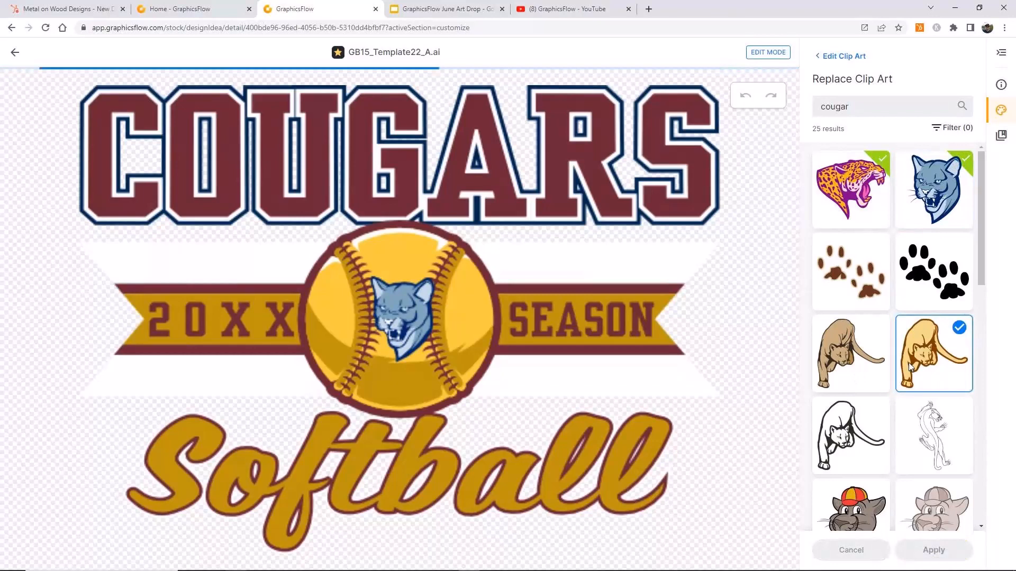
scroll(911, 450, "down", 4)
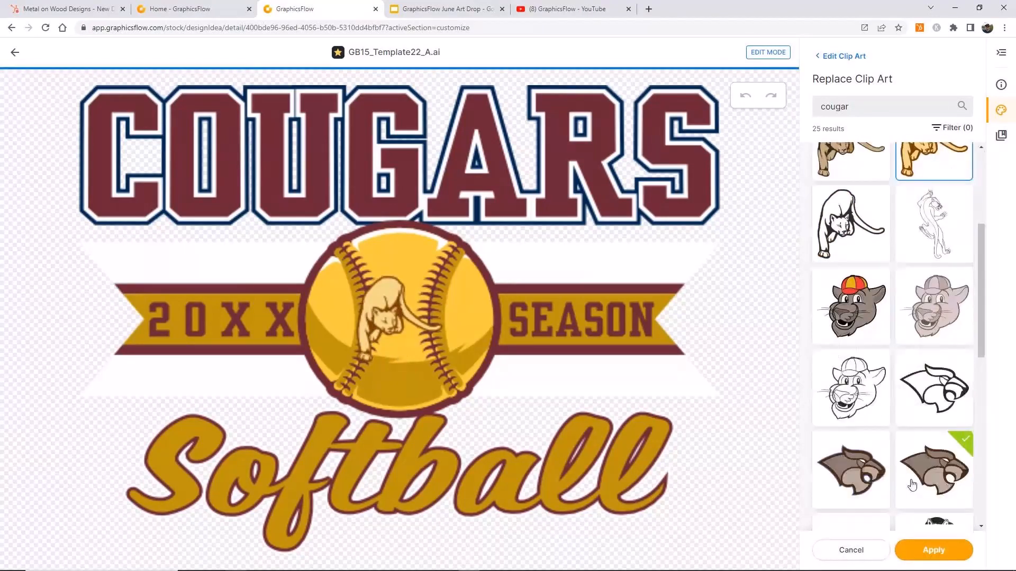
left_click(939, 475)
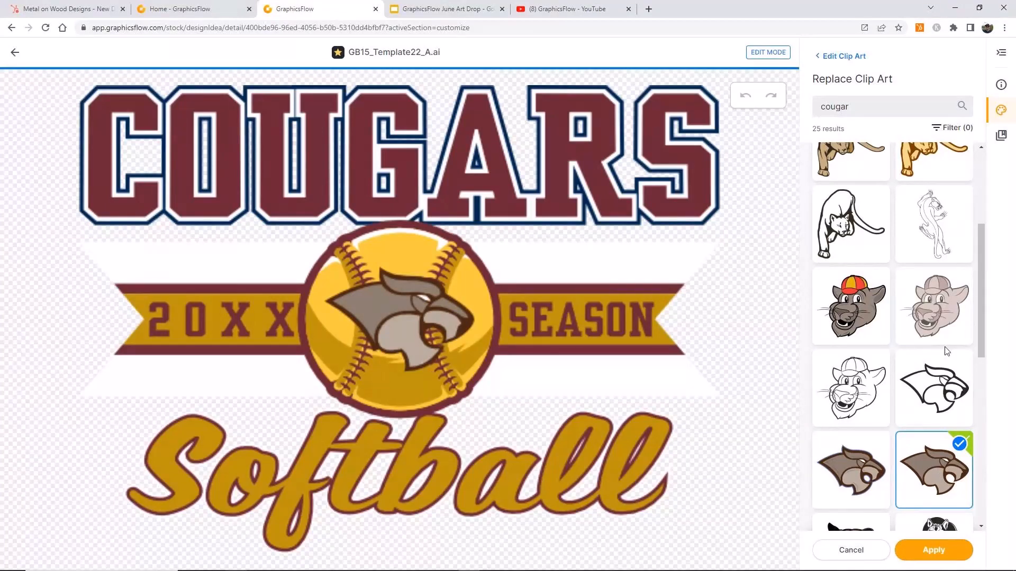
left_click(944, 557)
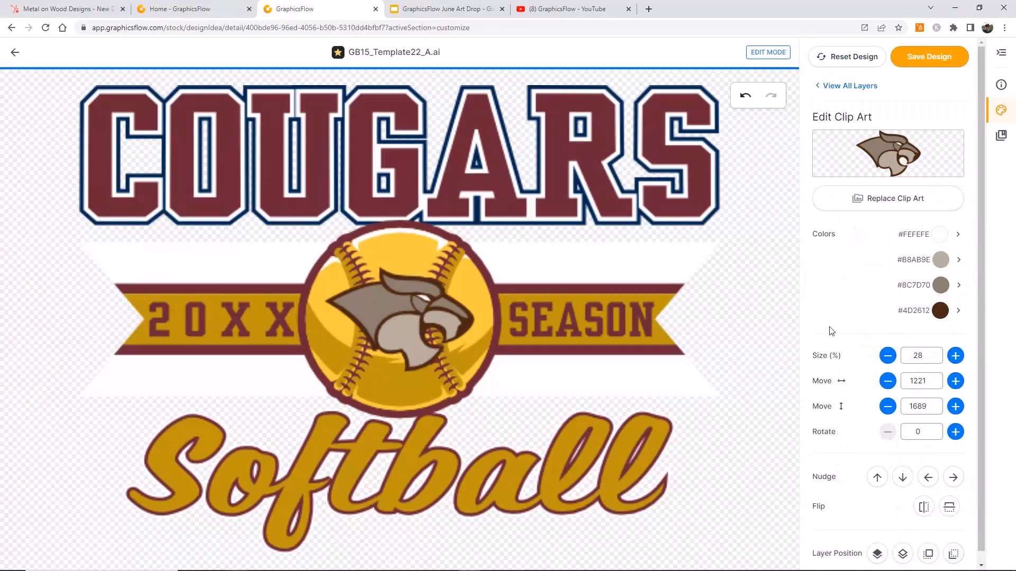
Recolor the cougar head's dark brown outline to the design's maroon #6E2636.
left_click(940, 312)
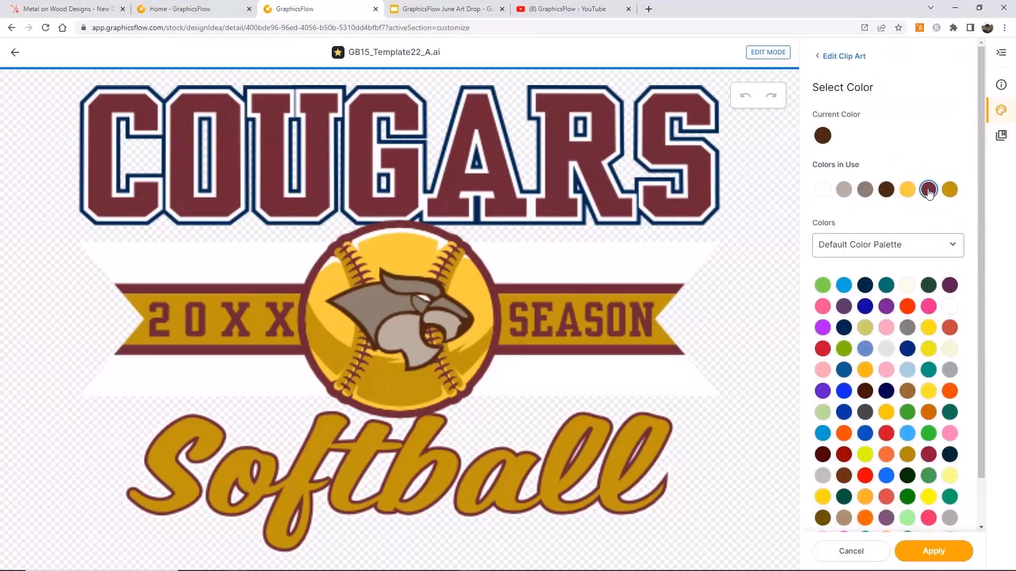
left_click(933, 554)
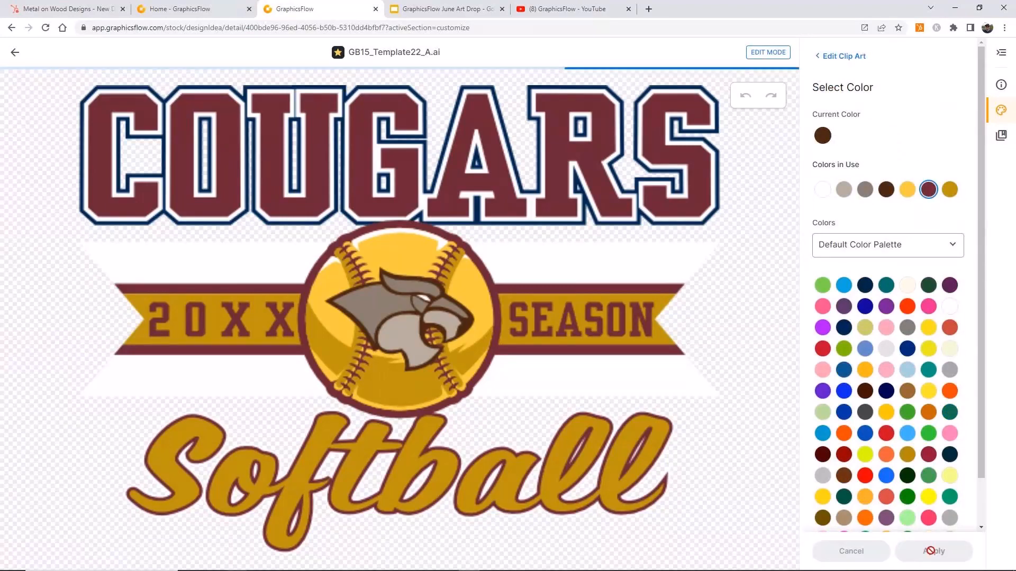
left_click(933, 554)
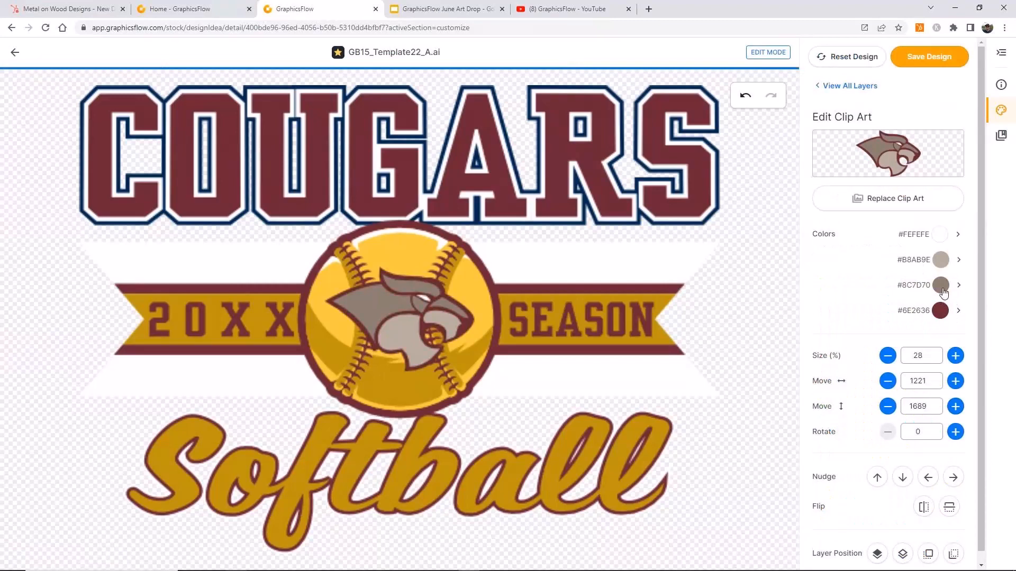
Recolor the cougar head's darker grey areas to gold #BF940D and its lighter grey areas to yellow #FAC93D.
left_click(941, 286)
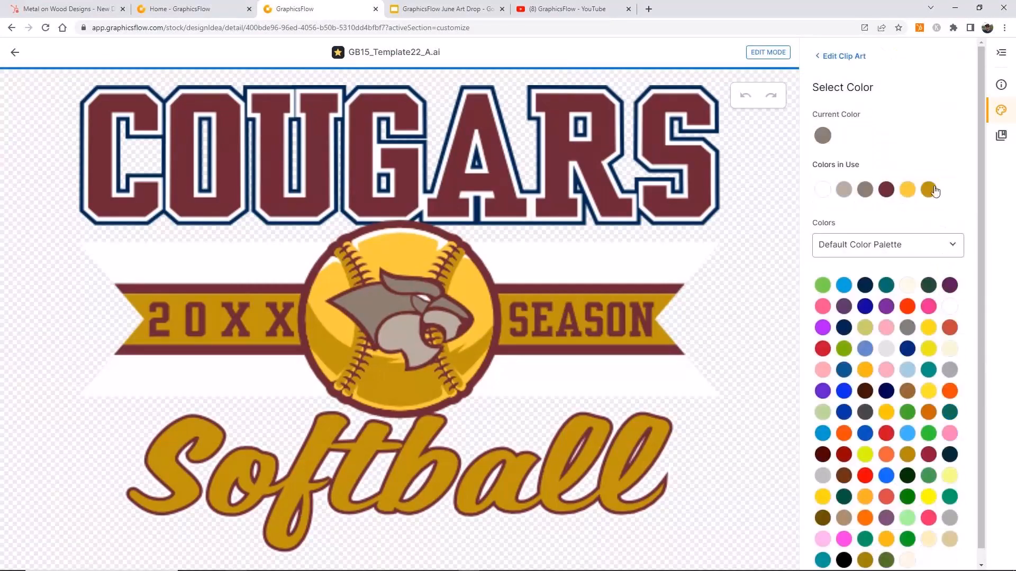
left_click(934, 191)
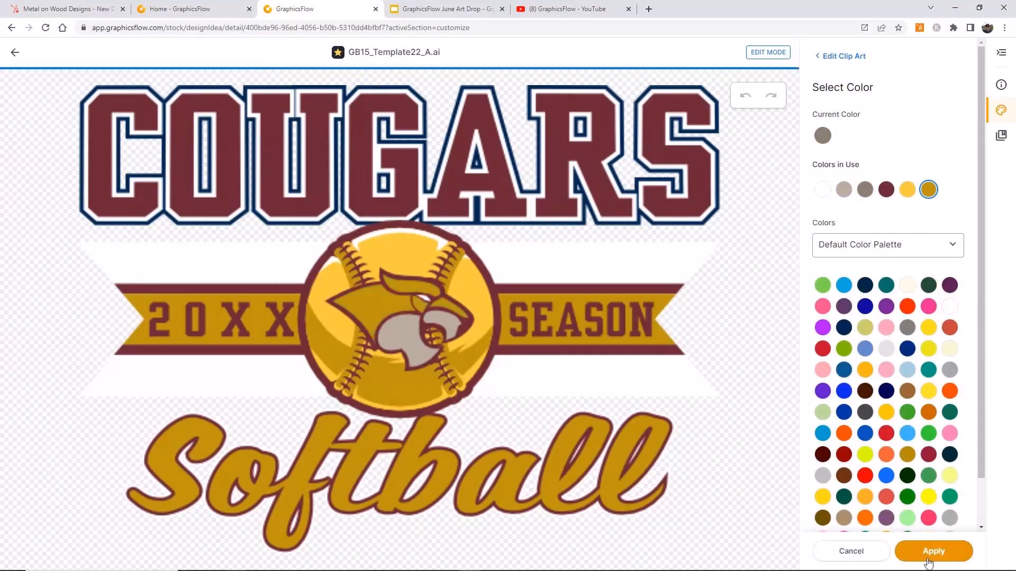
left_click(927, 559)
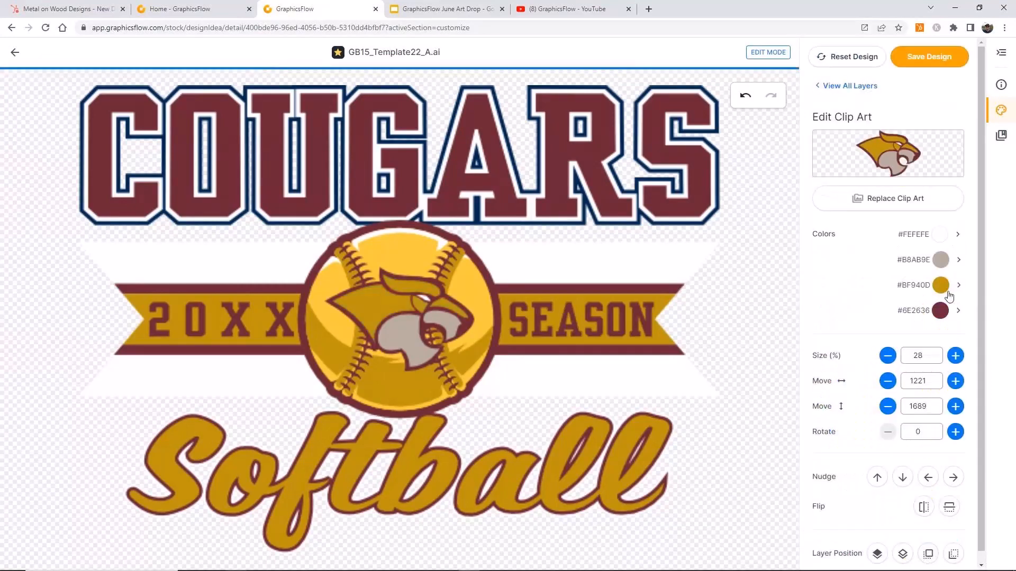
left_click(950, 262)
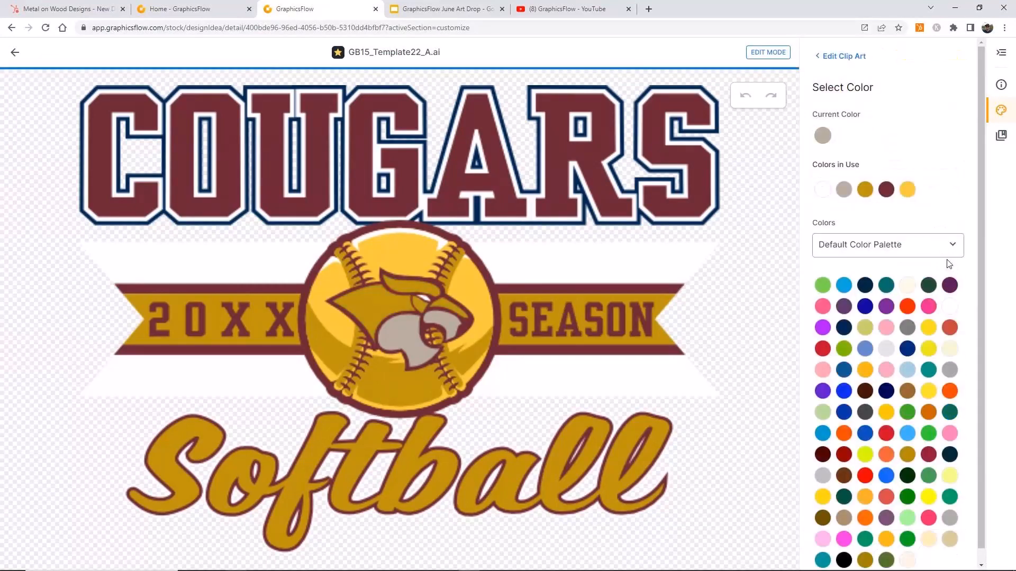
left_click(907, 190)
left_click(931, 551)
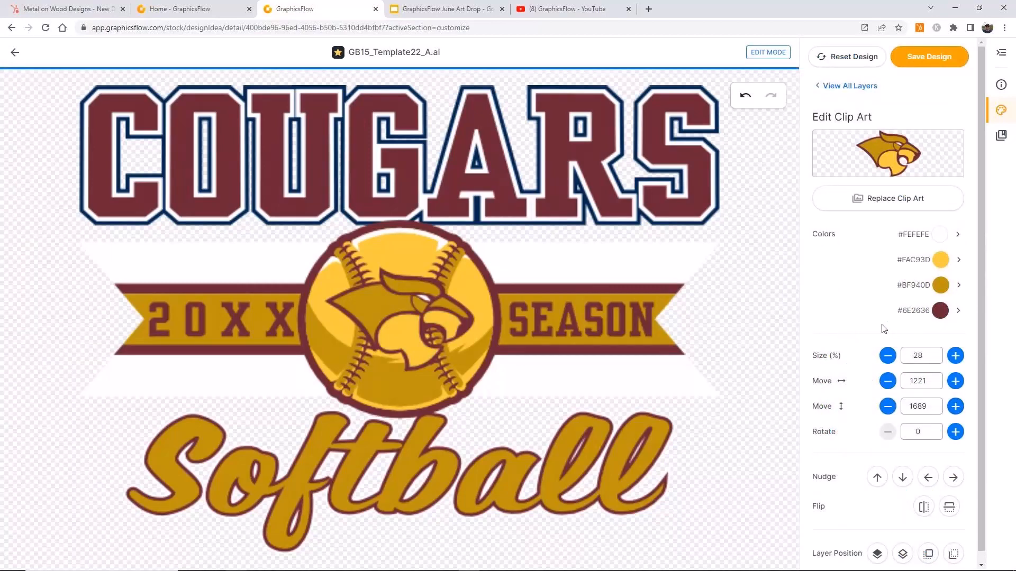
Recolor the cougar head's gold areas and yellow areas to the white #FEFEFE already used in the design.
left_click(945, 286)
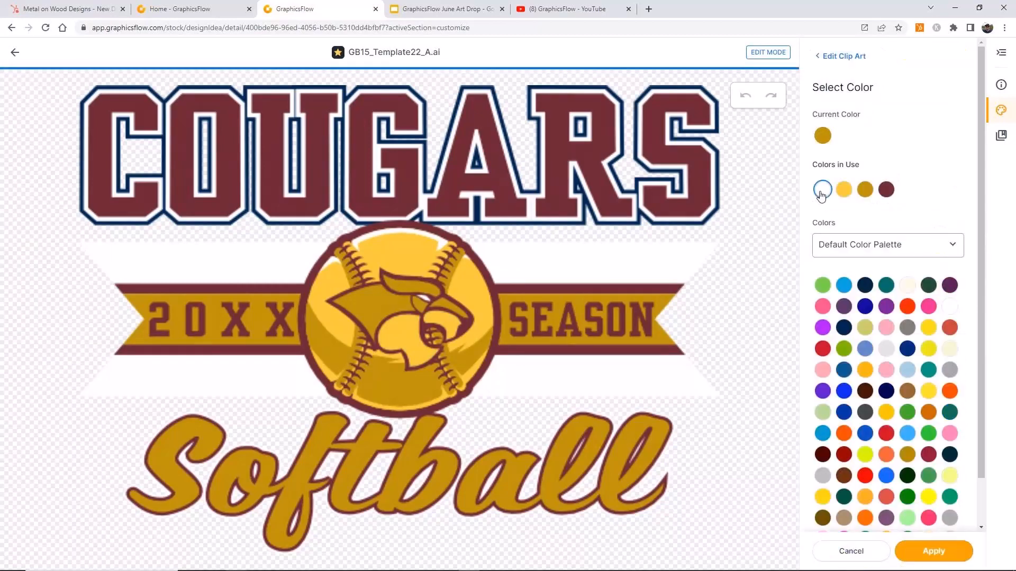
left_click(933, 553)
left_click(944, 551)
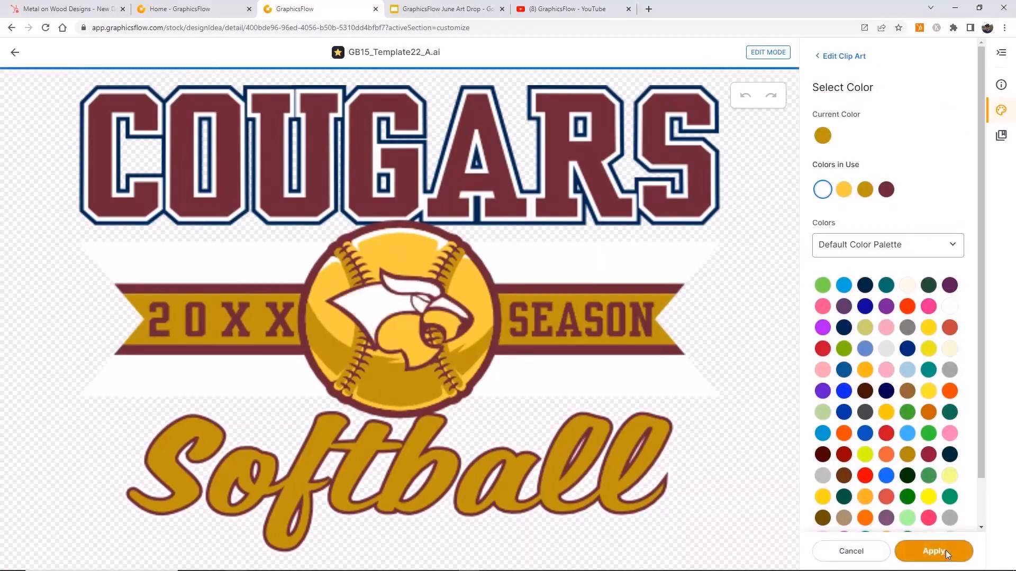
left_click(951, 262)
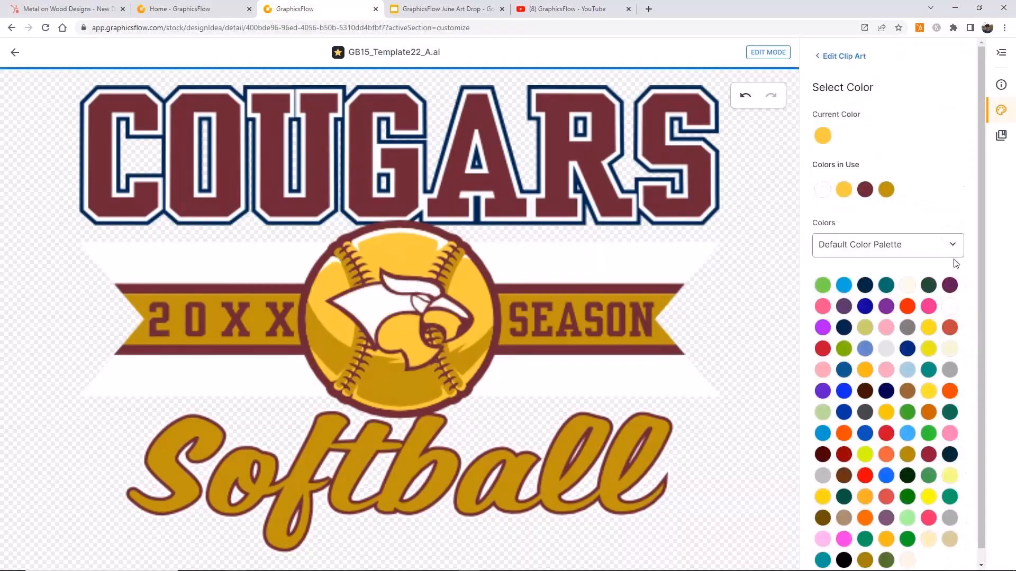
left_click(822, 190)
left_click(932, 552)
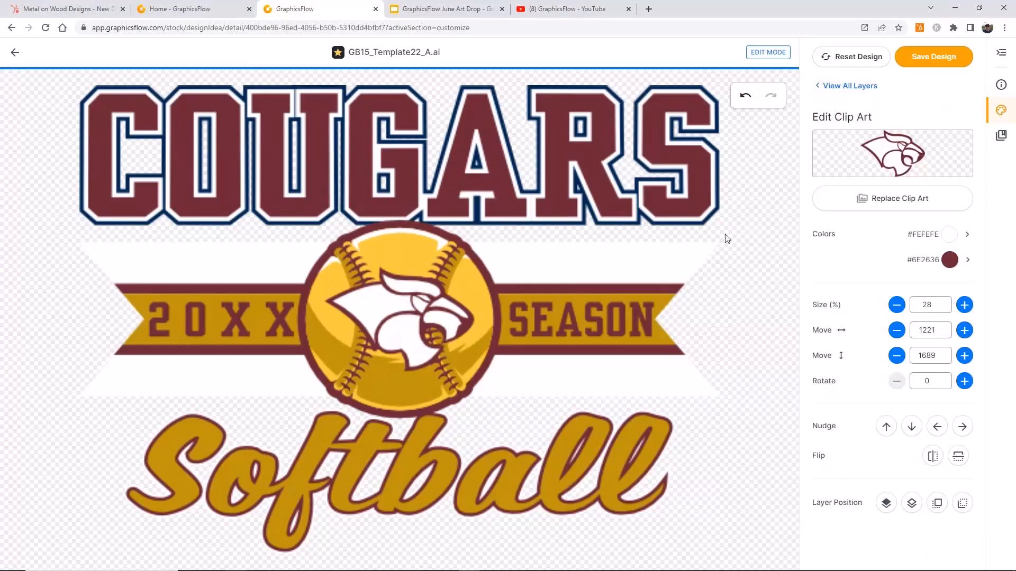
Enlarge the cougar head clip art to a size of 34%.
double_click(926, 305)
type("34")
key("Return")
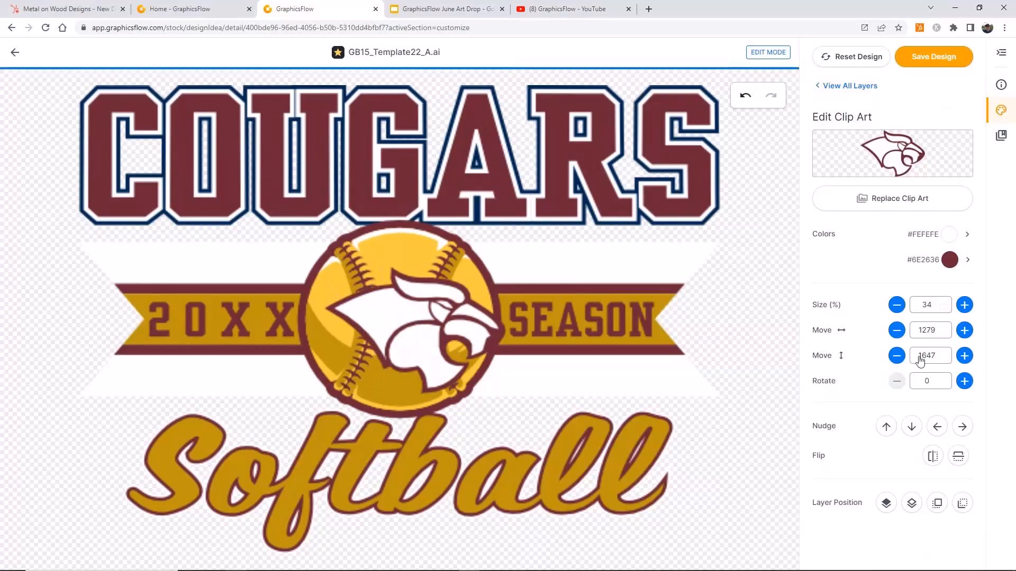
Reposition the cougar head over the softball at horizontal position 1230 and vertical position 1662.
left_click(898, 331)
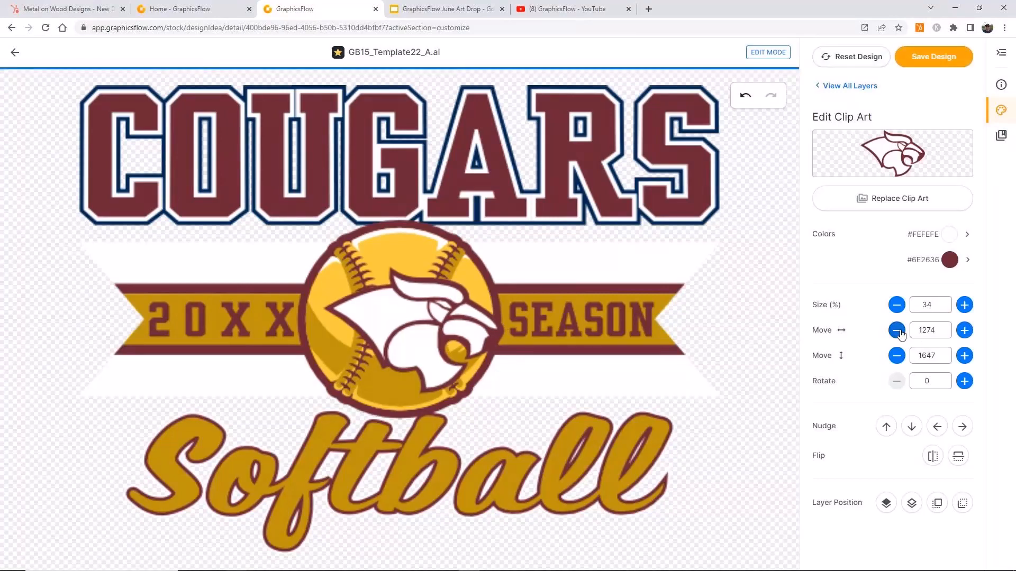
left_click(898, 332)
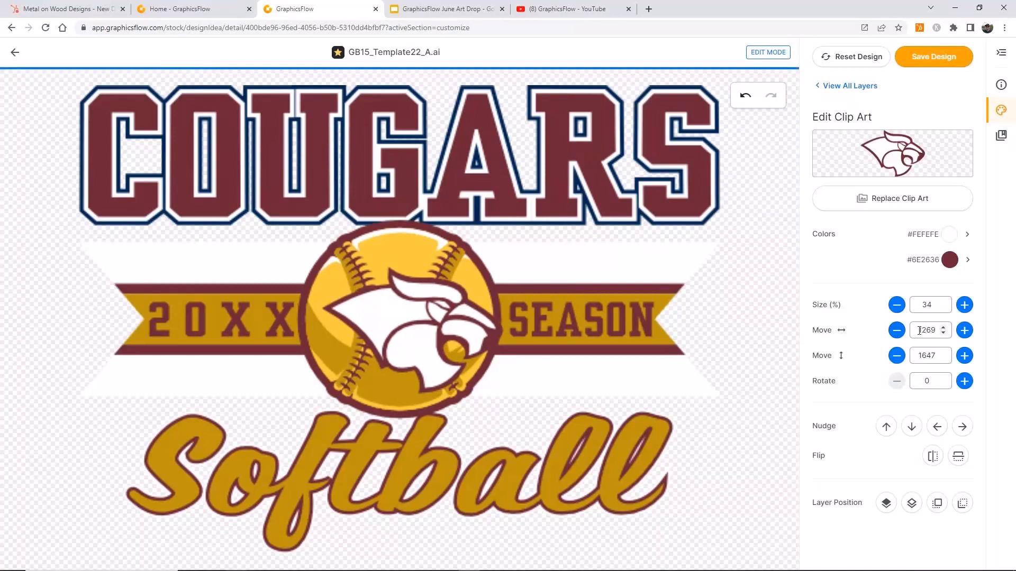
double_click(931, 329)
type("1235")
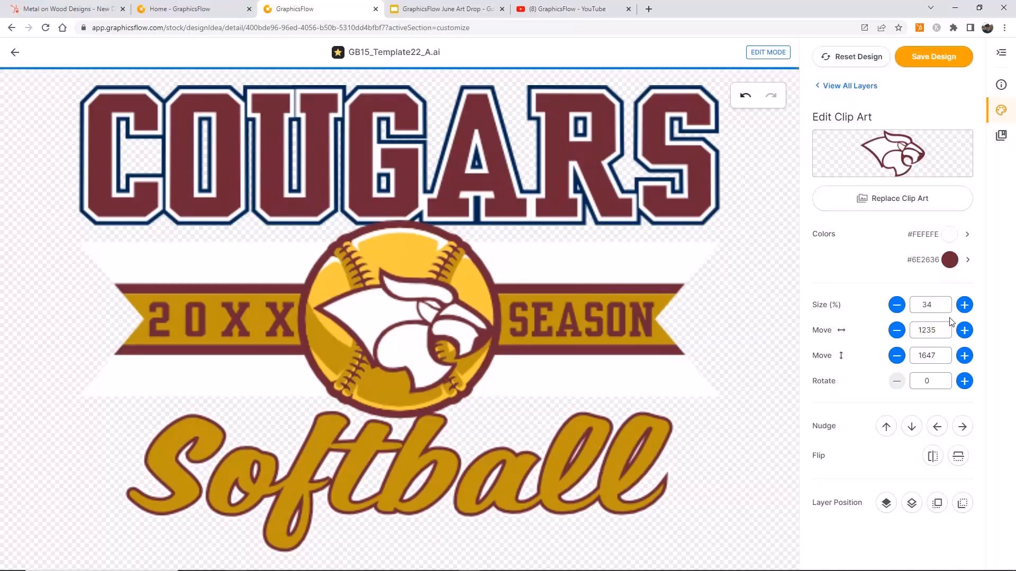
left_click(896, 331)
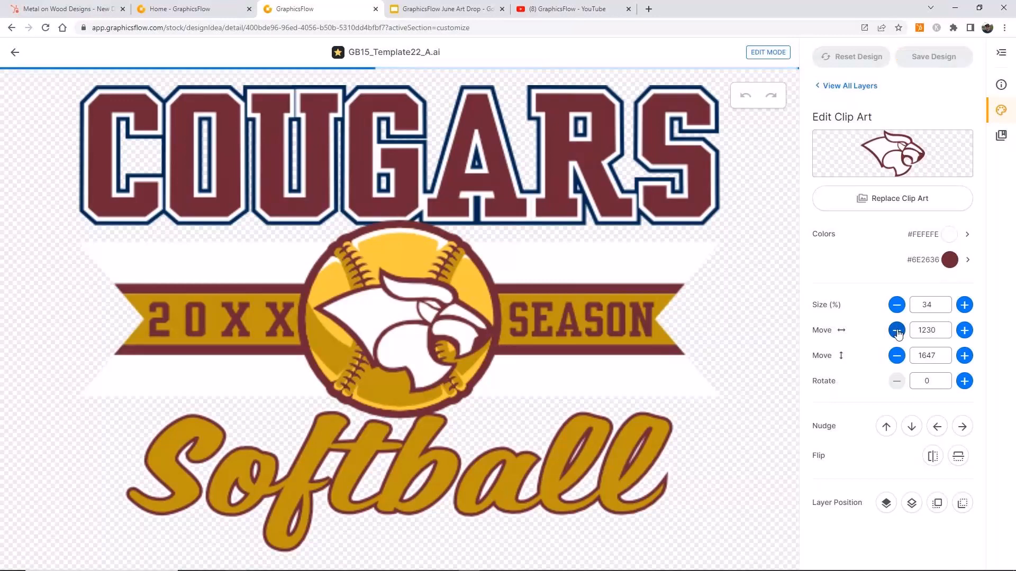
left_click(890, 429)
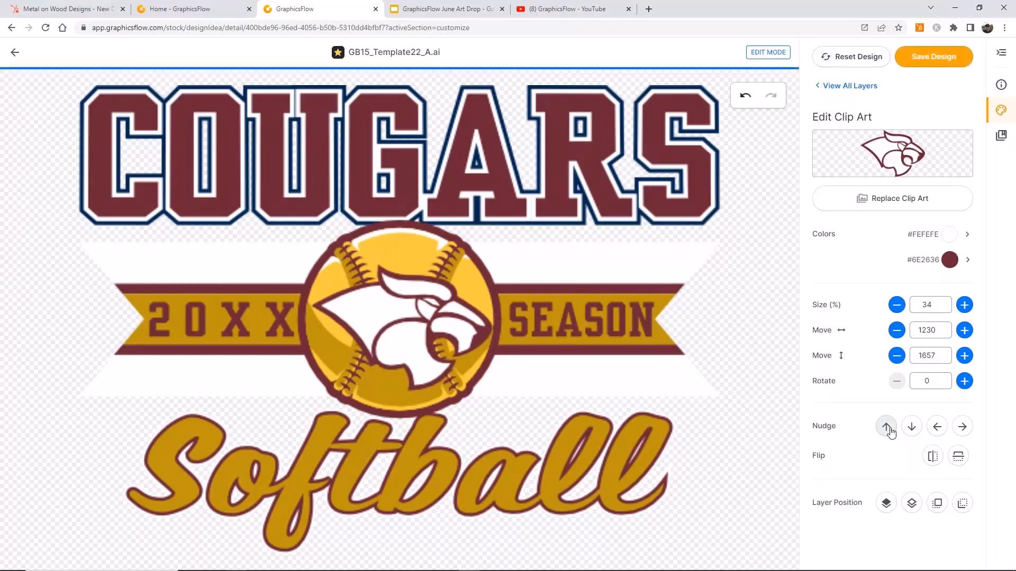
left_click(886, 428)
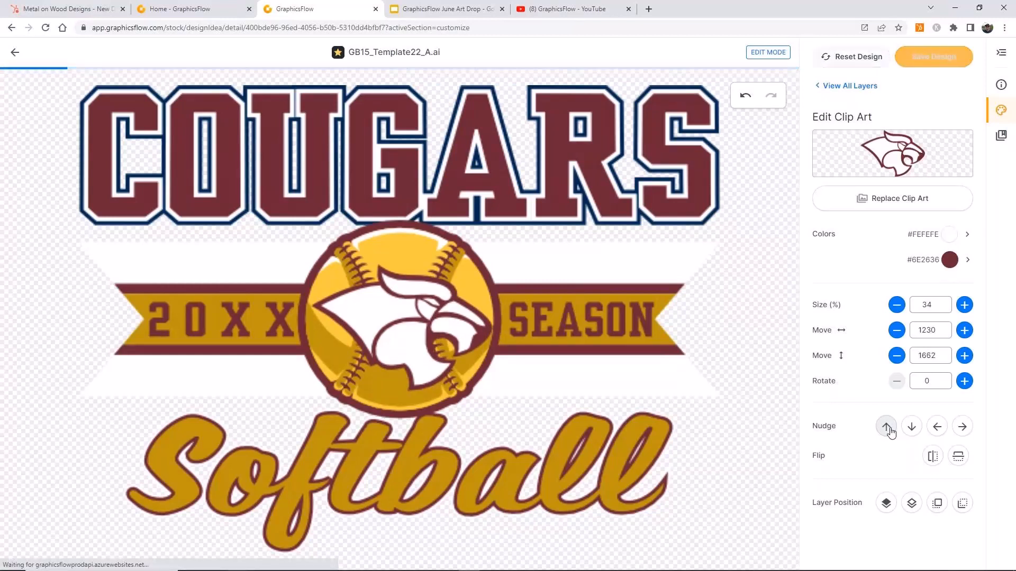
Flip the cougar head horizontally and back again, and rotate it to 10 degrees.
left_click(933, 459)
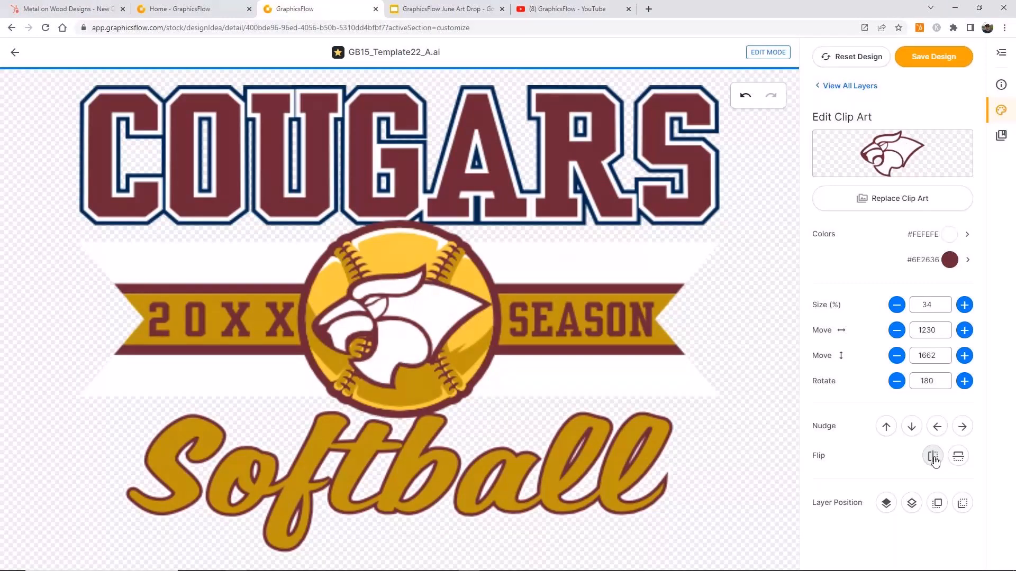
left_click(934, 459)
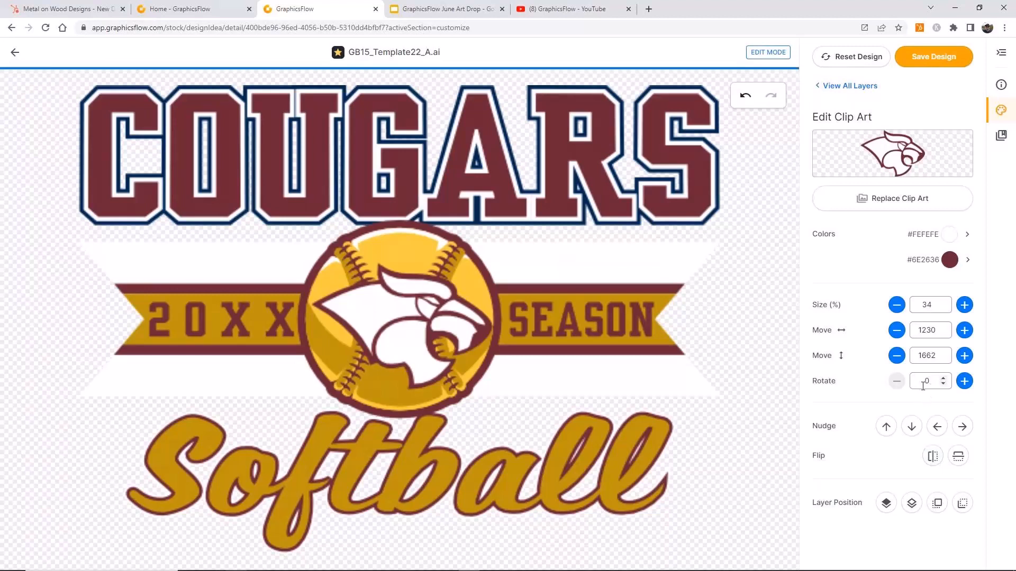
left_click(964, 382)
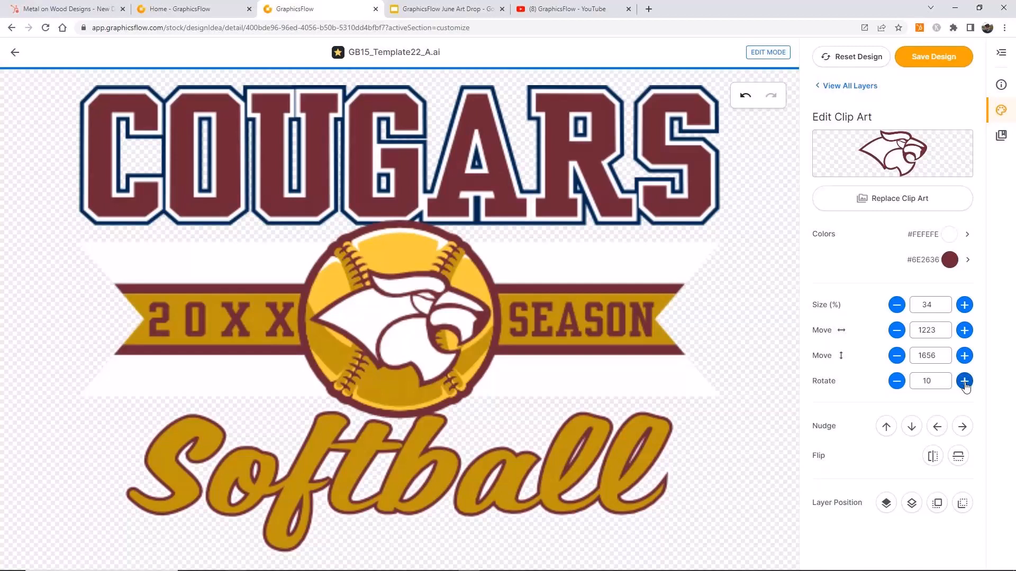
Send the cougar head behind the softball, and undo that layer order change.
left_click(912, 504)
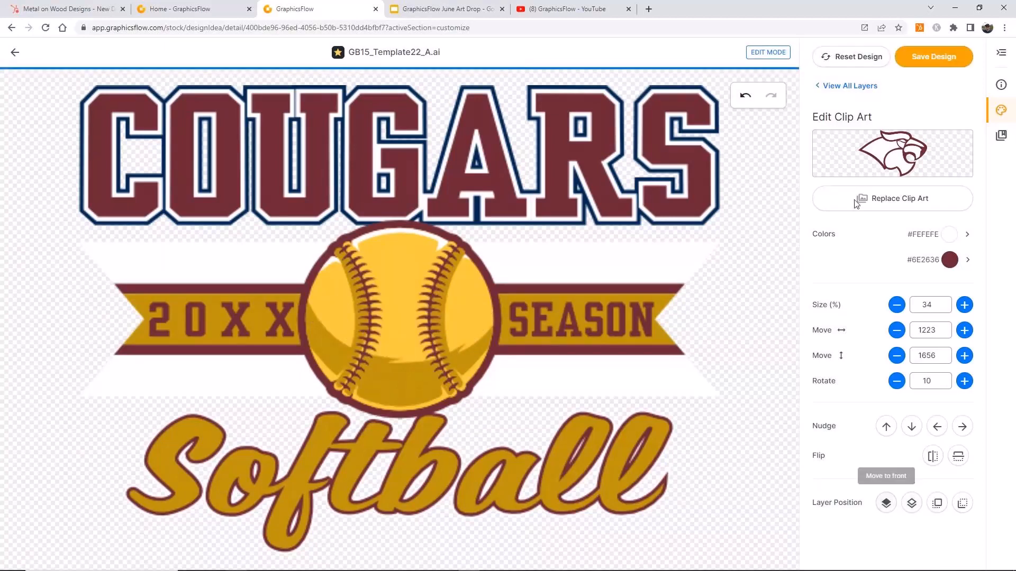
left_click(745, 97)
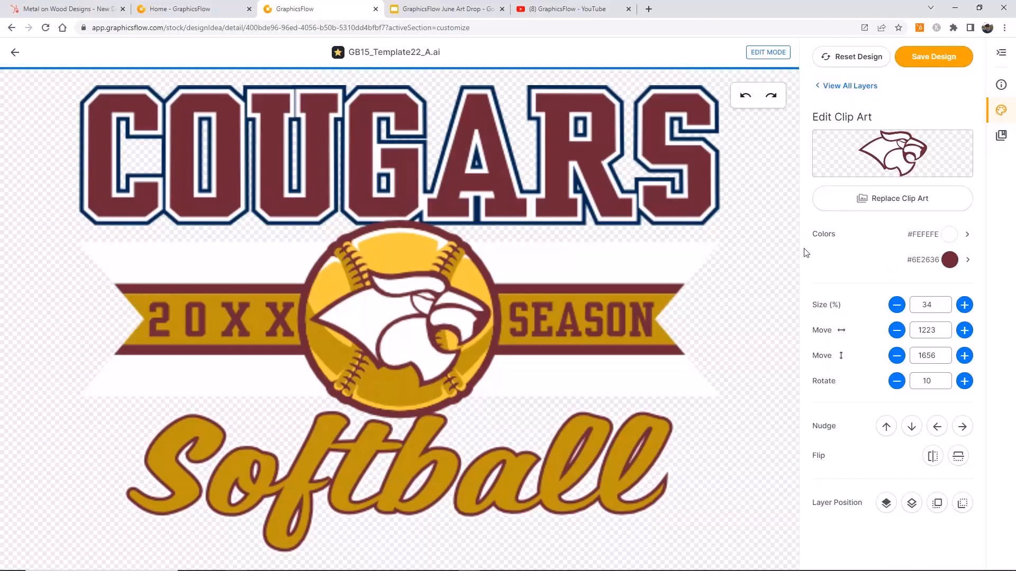
Try replacing the yellow with white across the whole design, cancel the change, and return to the layer list.
left_click(850, 86)
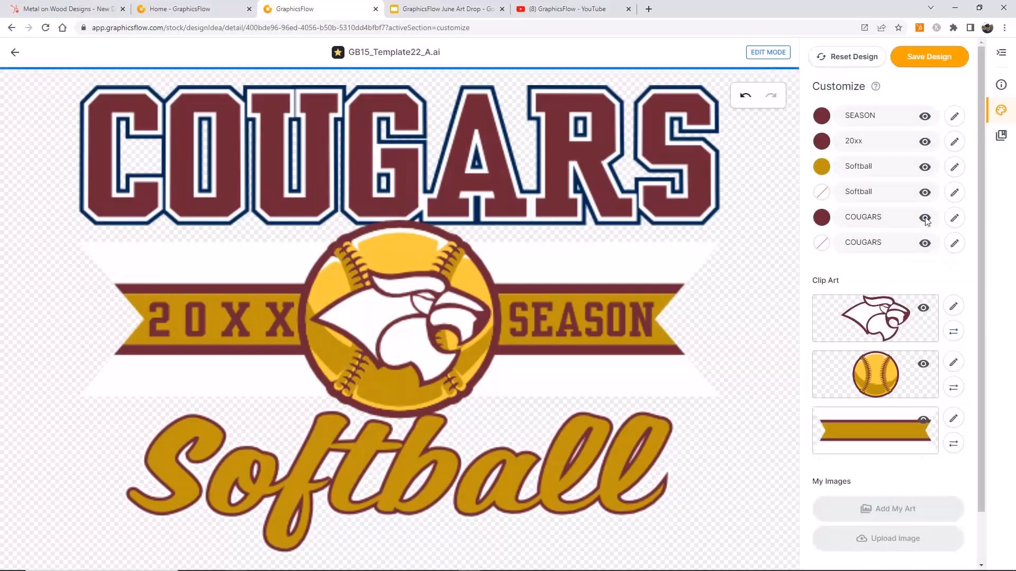
scroll(927, 456, "down", 2)
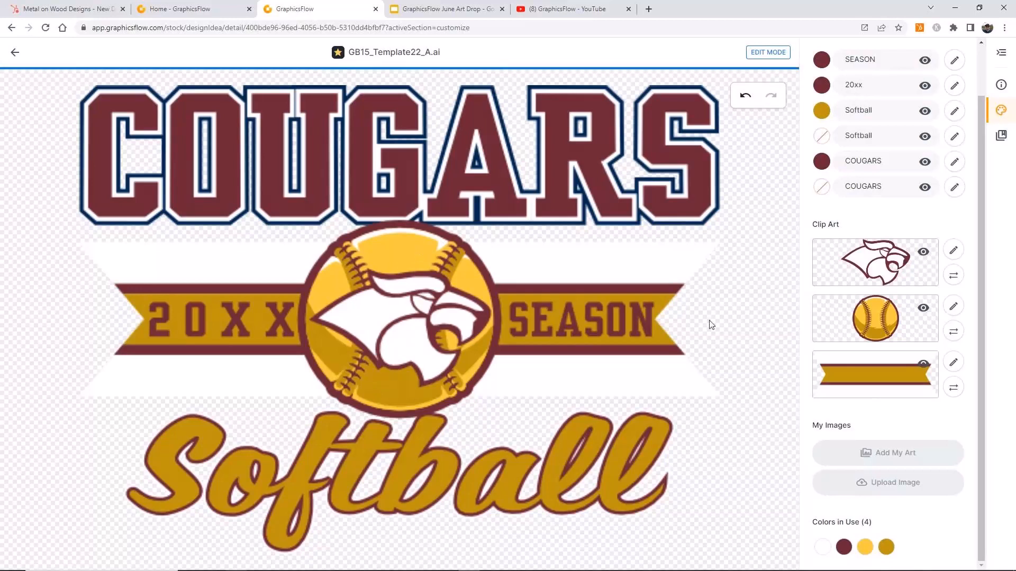
left_click(865, 547)
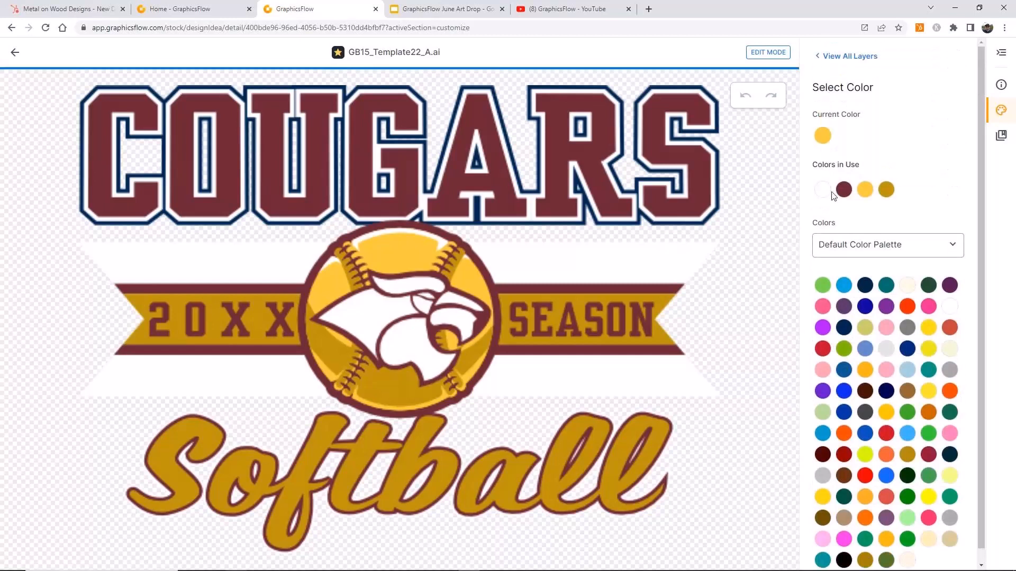
left_click(825, 192)
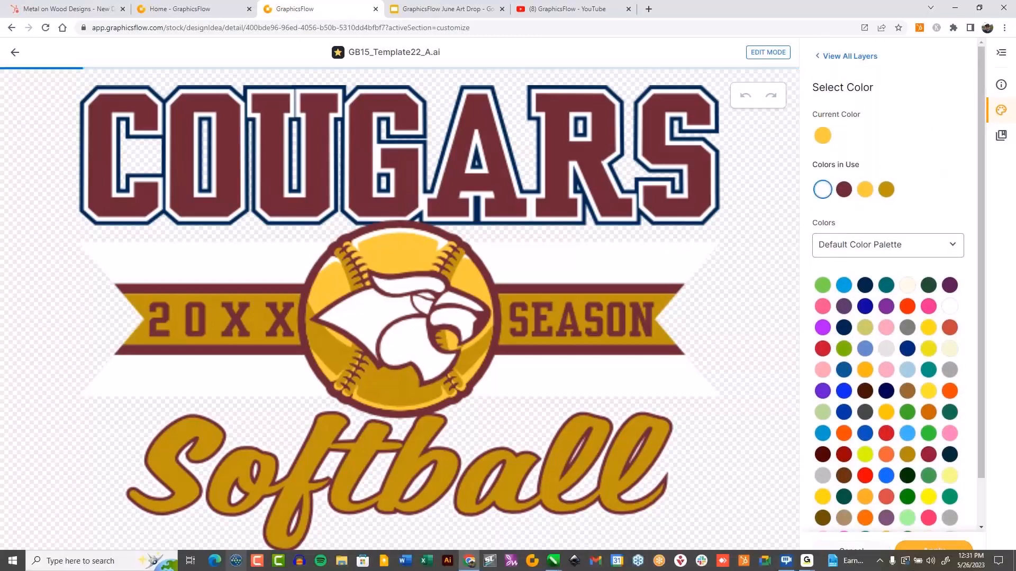
left_click(931, 554)
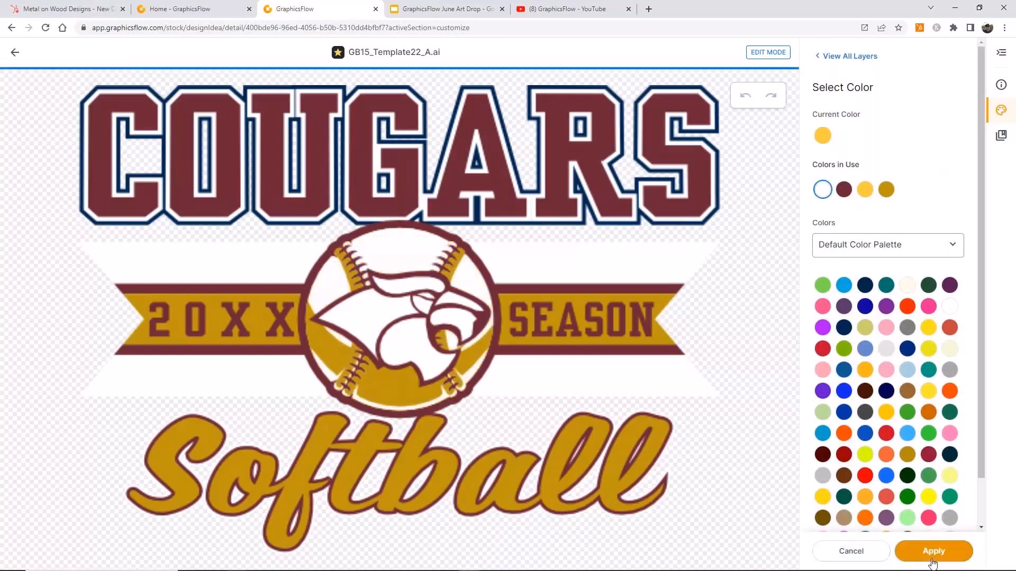
left_click(867, 554)
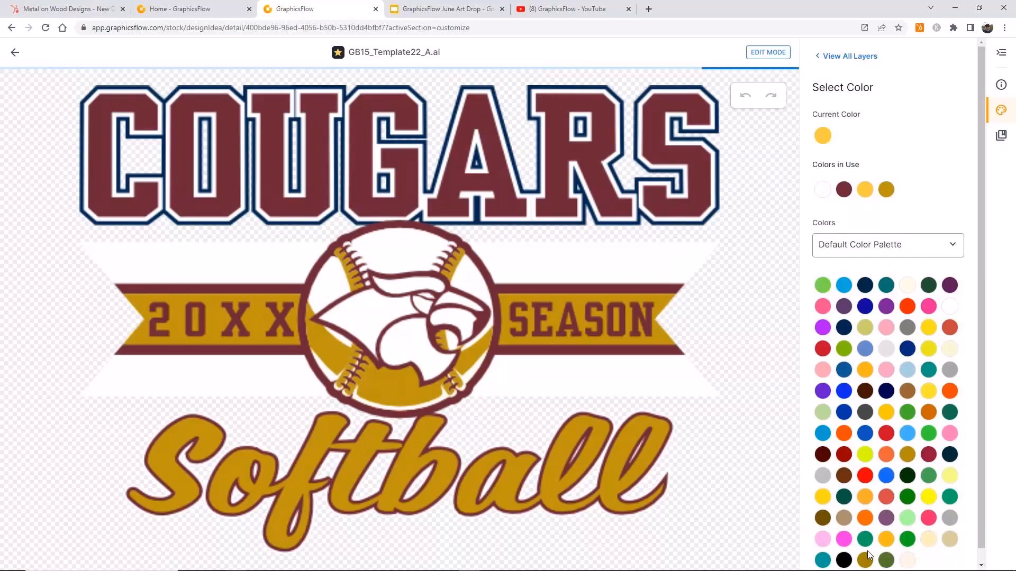
scroll(951, 412, "down", 1)
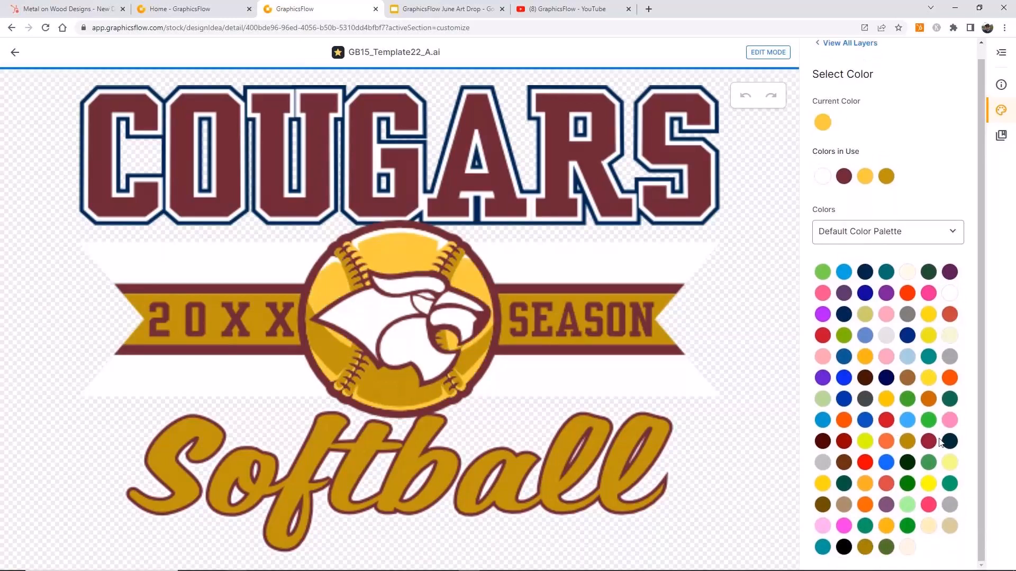
left_click(850, 43)
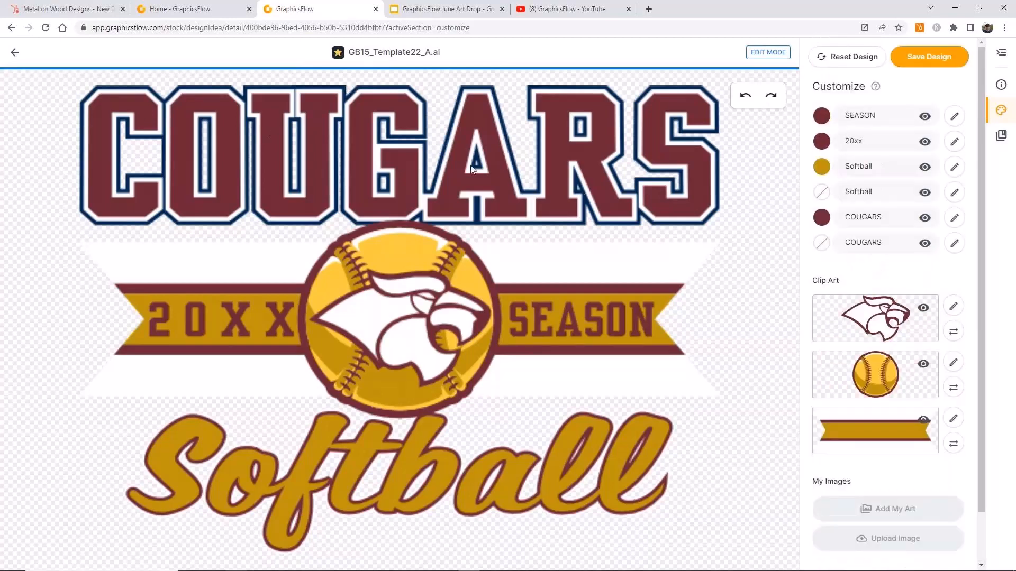
Replace the maroon with bright red from the default palette throughout the whole design.
scroll(970, 421, "down", 1)
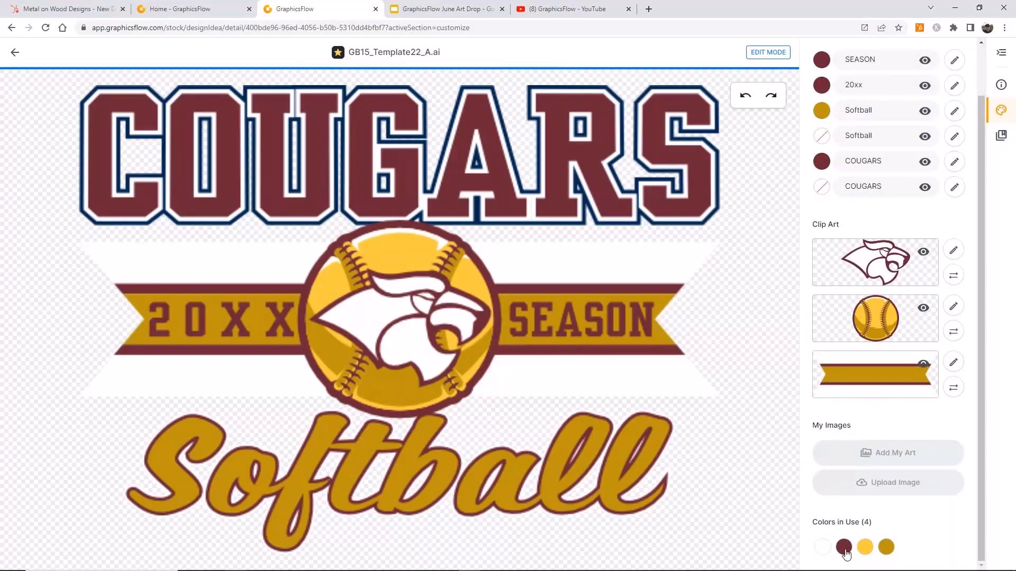
left_click(844, 548)
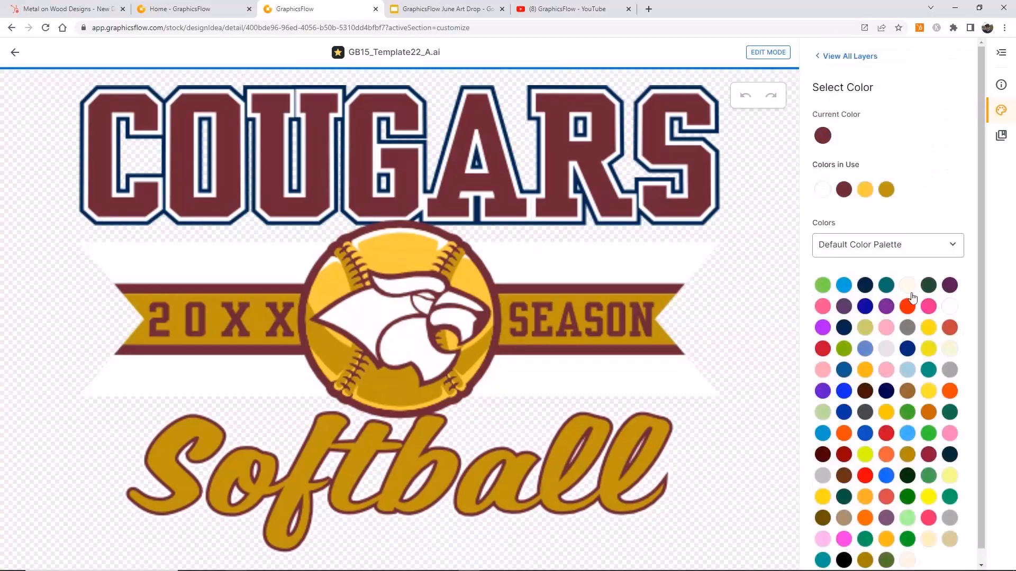
left_click(887, 433)
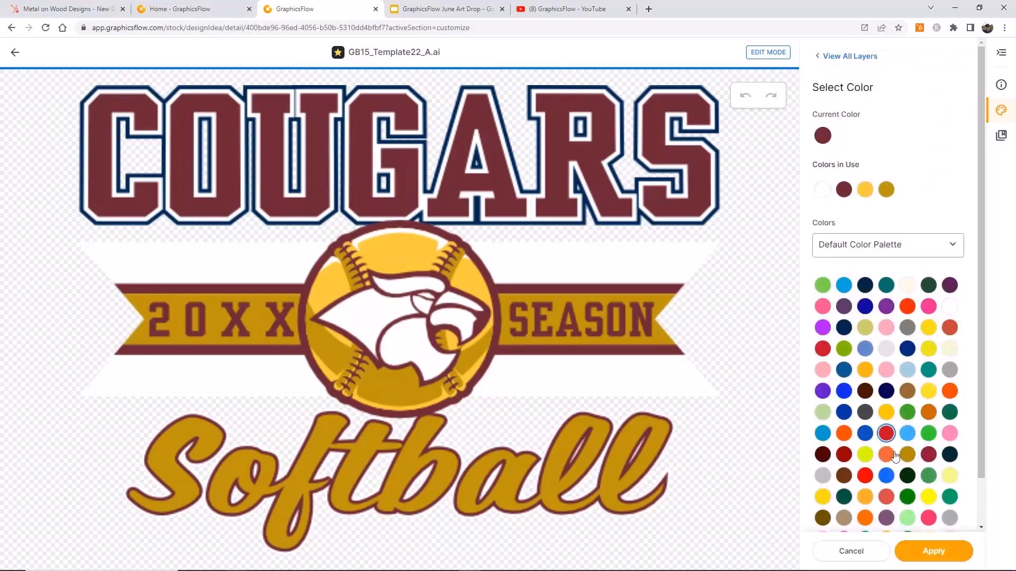
left_click(939, 550)
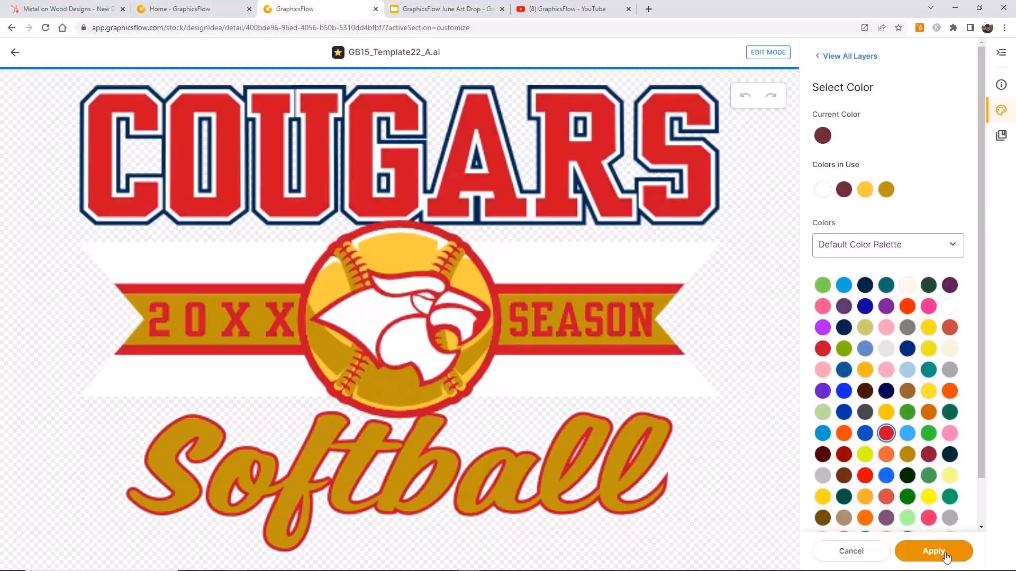
left_click(934, 552)
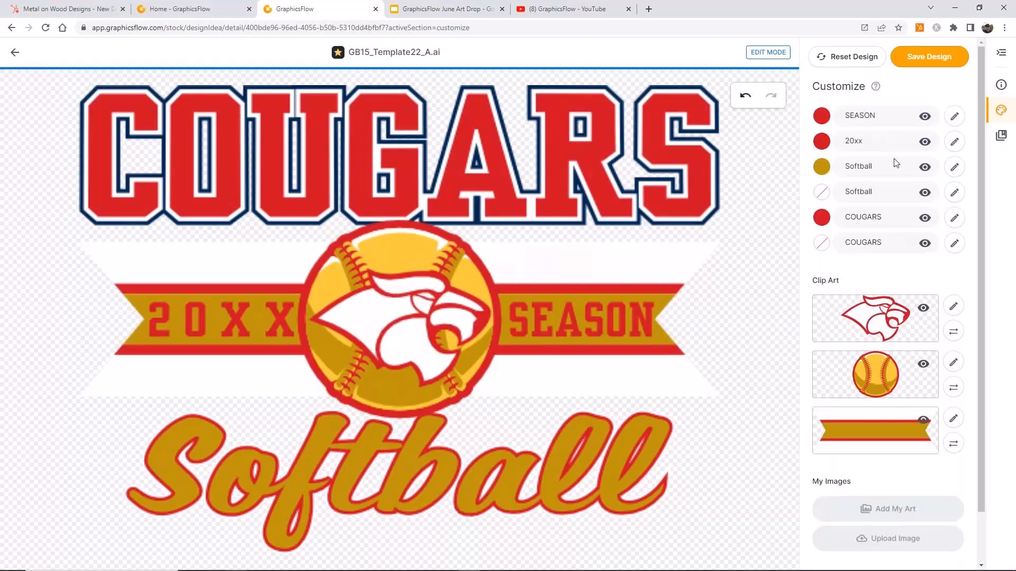
Replace the gold used in the Softball lettering, banner and ball shading with navy blue from the default palette.
scroll(886, 470, "down", 1)
scroll(888, 464, "up", 1)
scroll(888, 464, "down", 2)
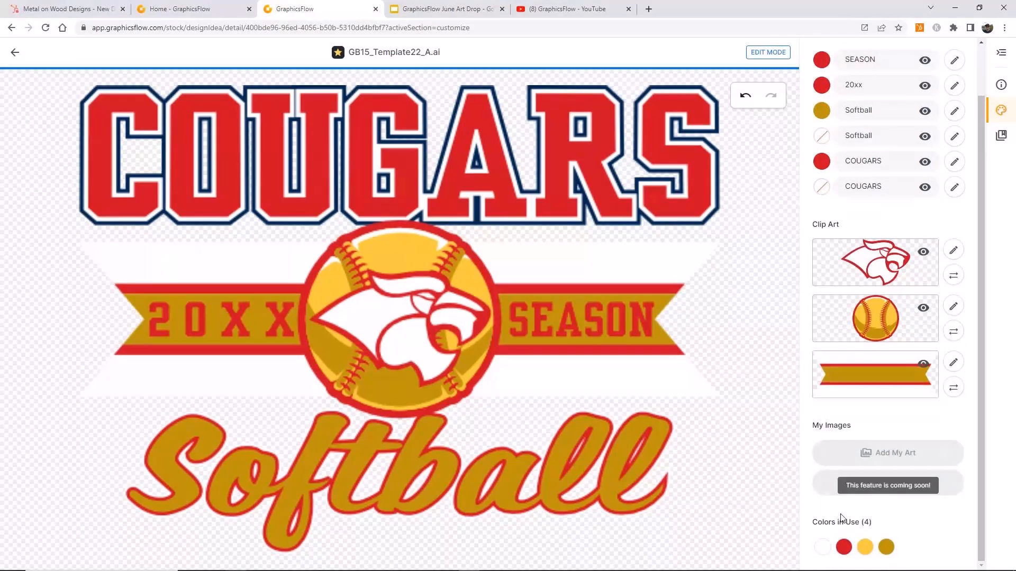
left_click(887, 548)
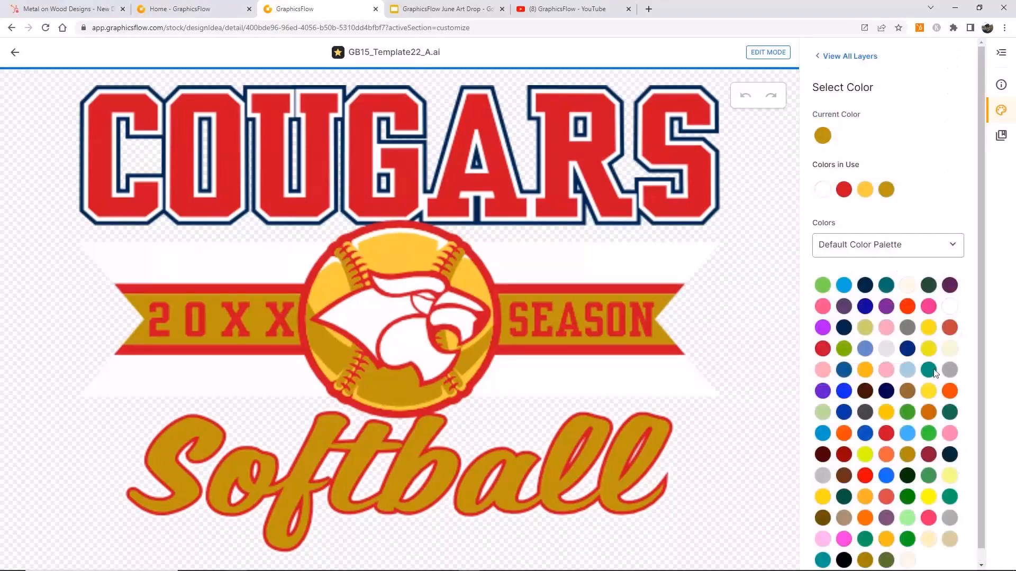
left_click(844, 327)
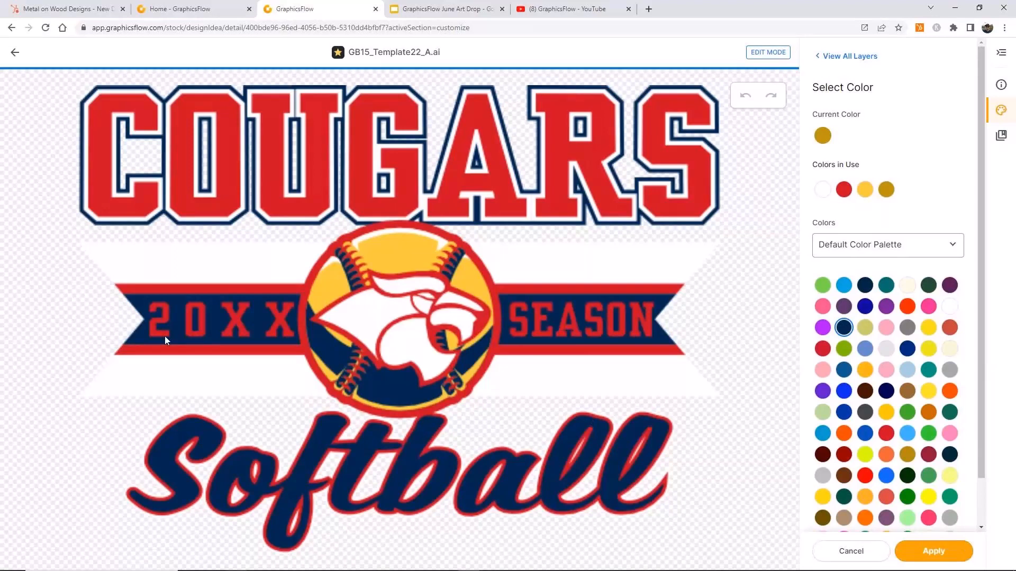
left_click(927, 555)
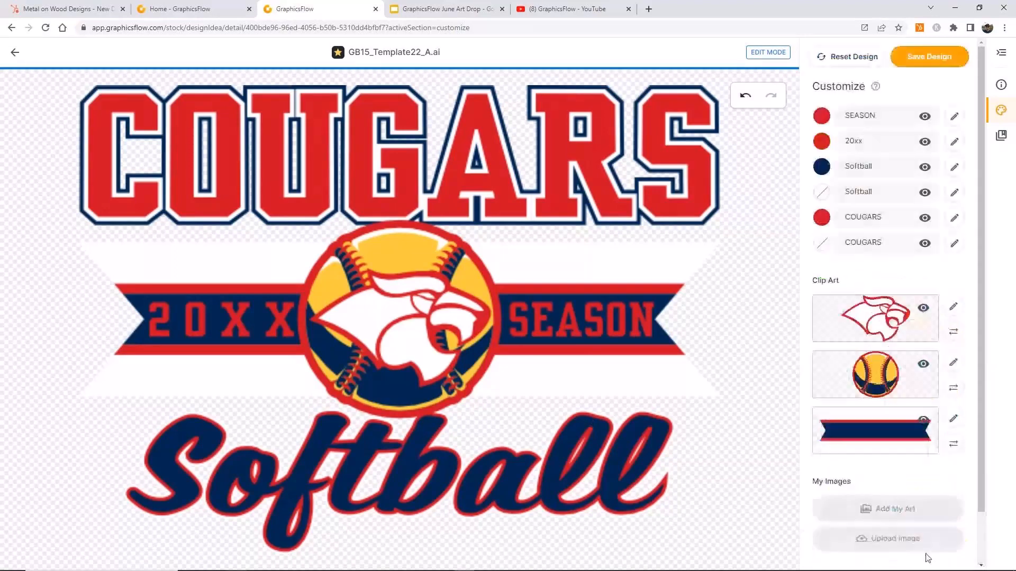
Replace the gold used in the softball with gray from the default palette throughout the whole design.
scroll(926, 558, "down", 1)
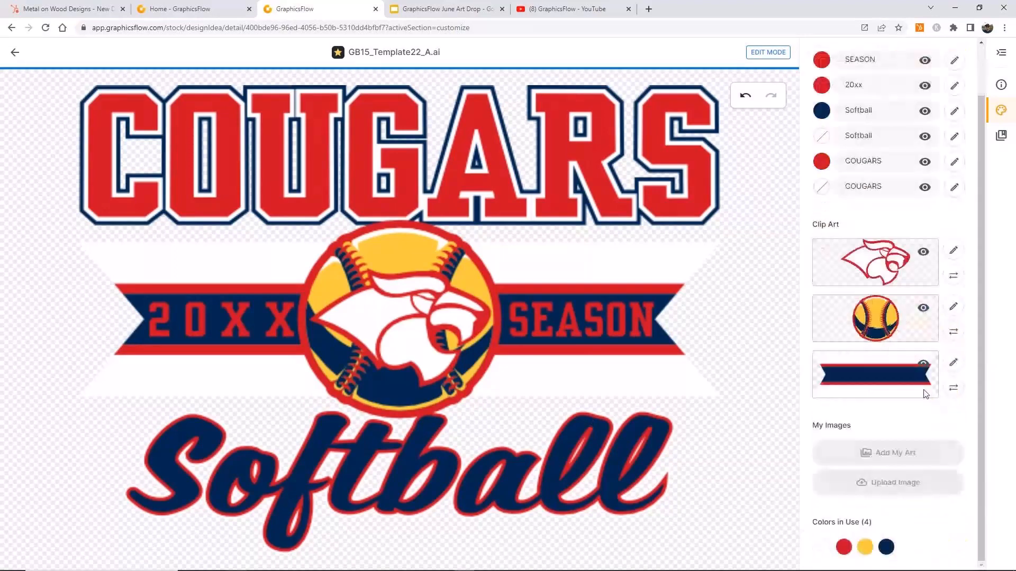
left_click(864, 548)
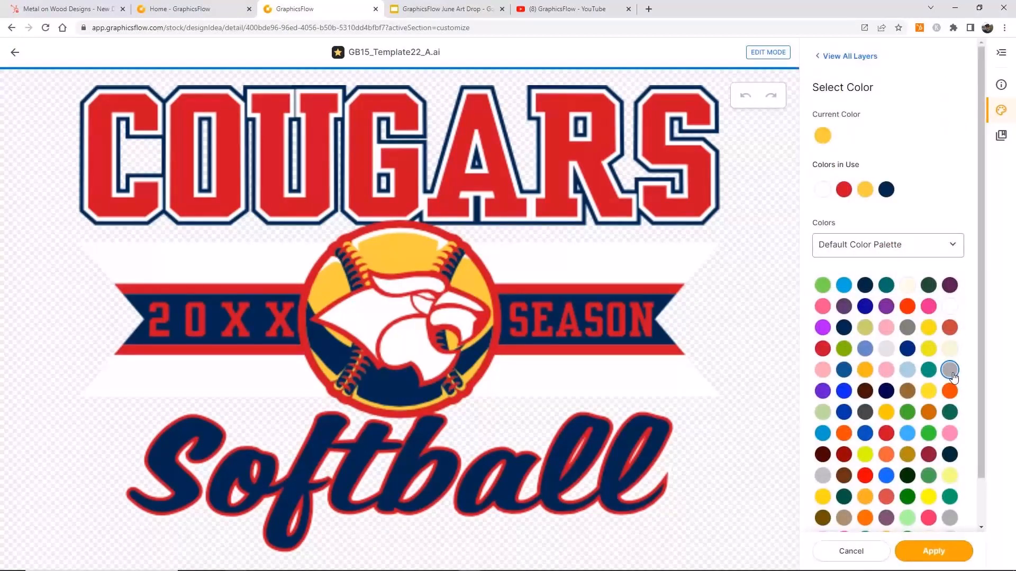
left_click(950, 372)
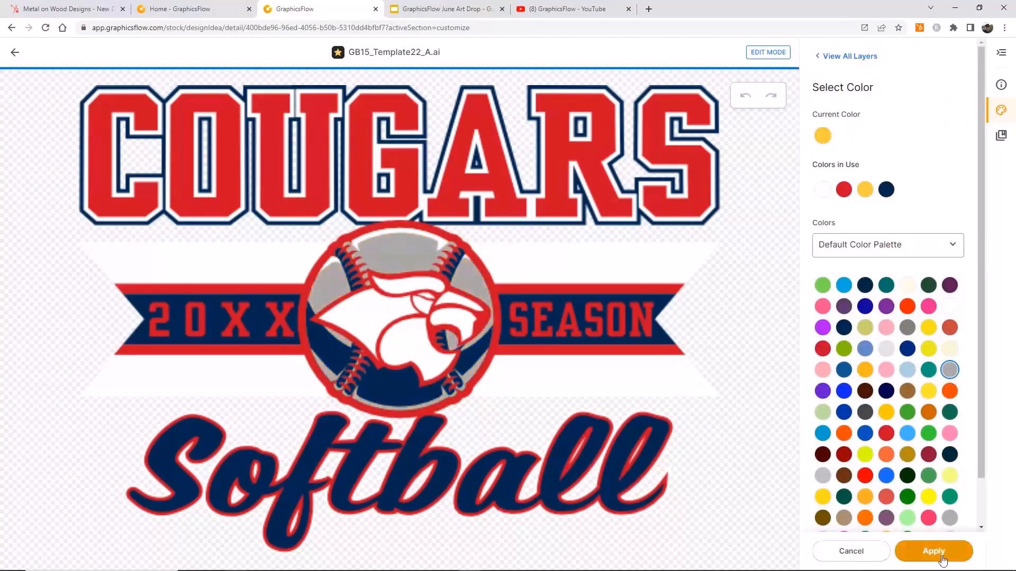
left_click(942, 558)
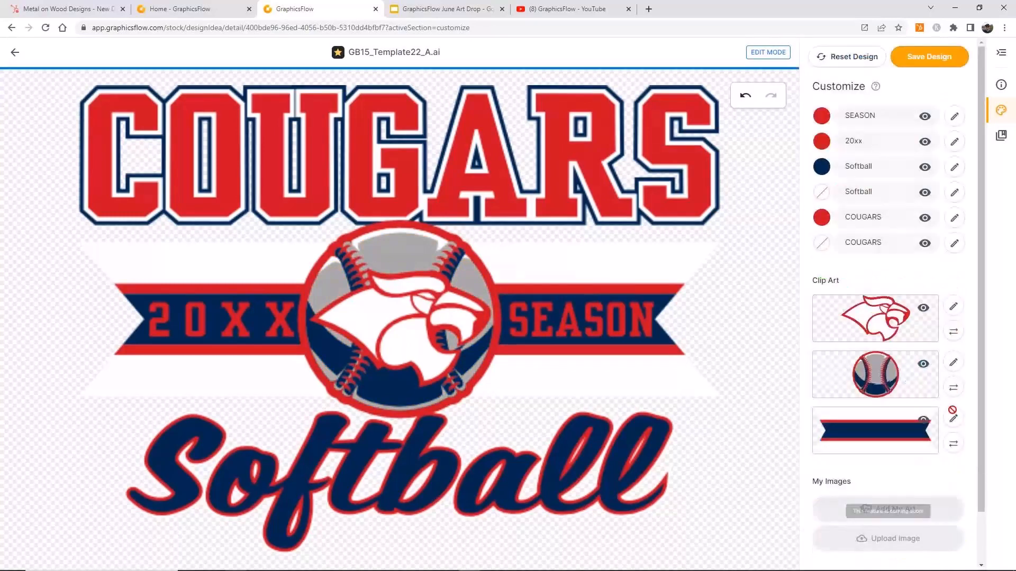
Recolor the SEASON text on the banner white, using the white already in the design.
left_click(844, 123)
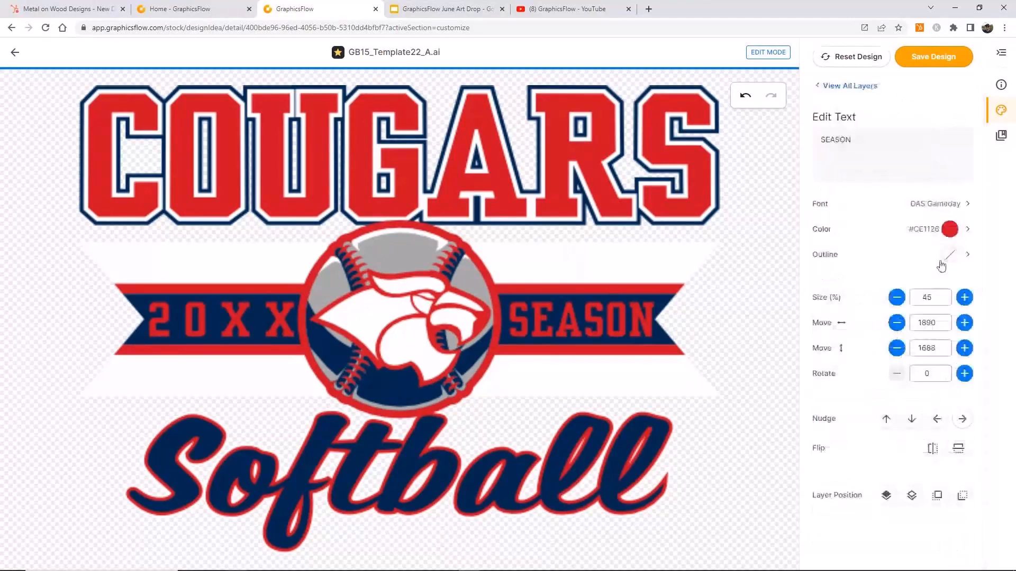
left_click(952, 229)
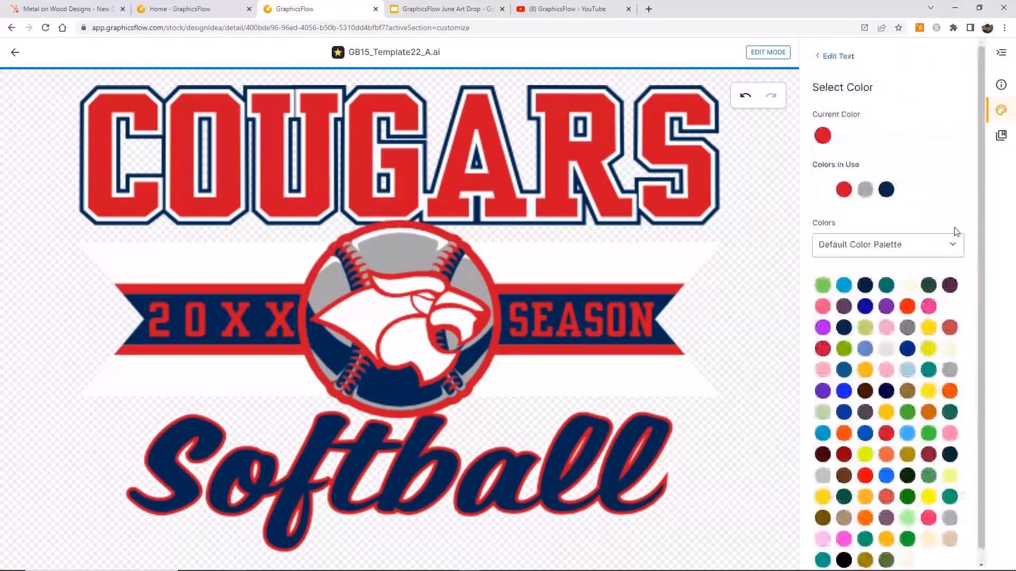
left_click(822, 190)
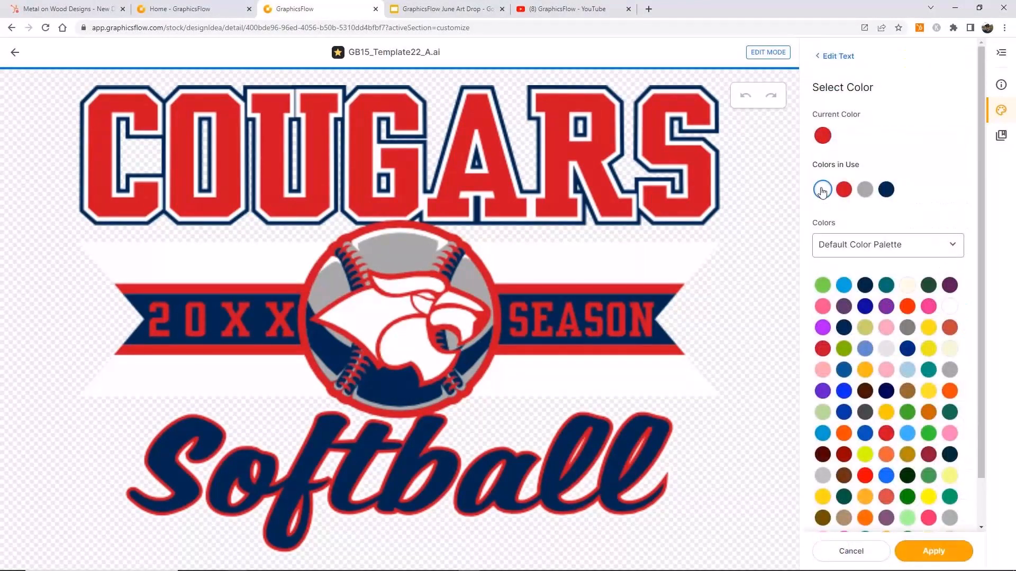
left_click(954, 554)
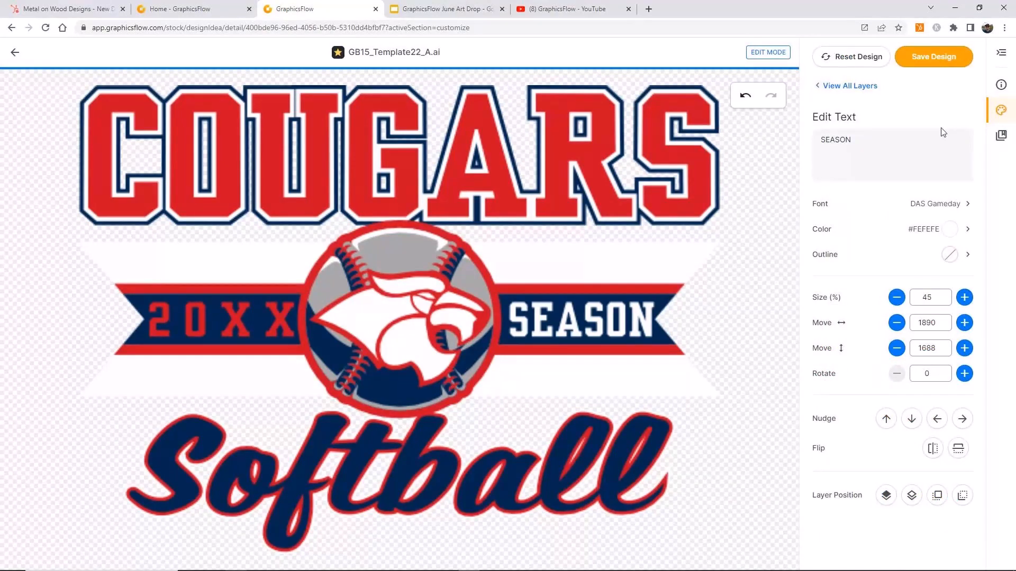
left_click(844, 88)
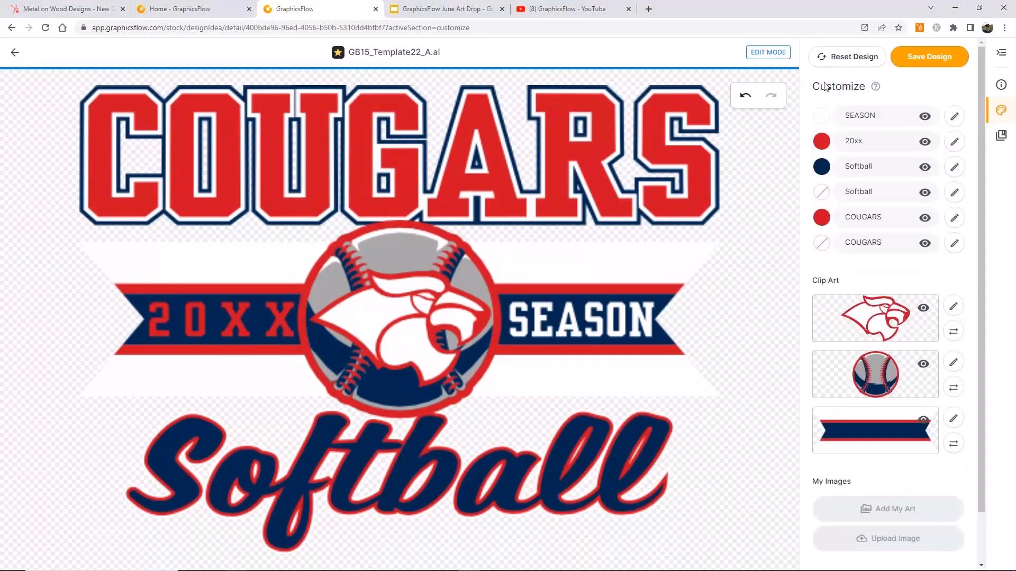
Recolor the 20xx text on the banner white to match SEASON.
left_click(955, 142)
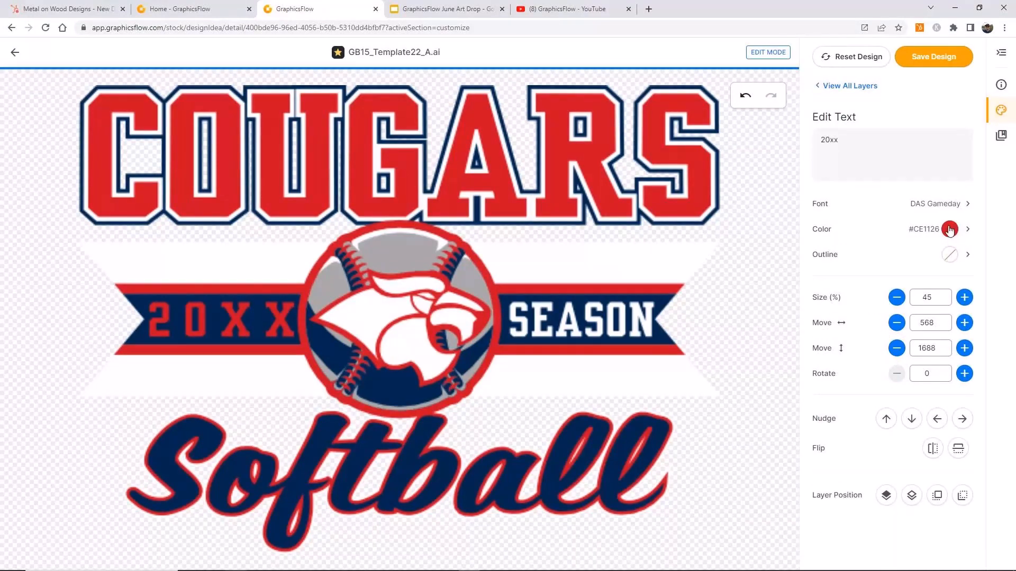
left_click(949, 230)
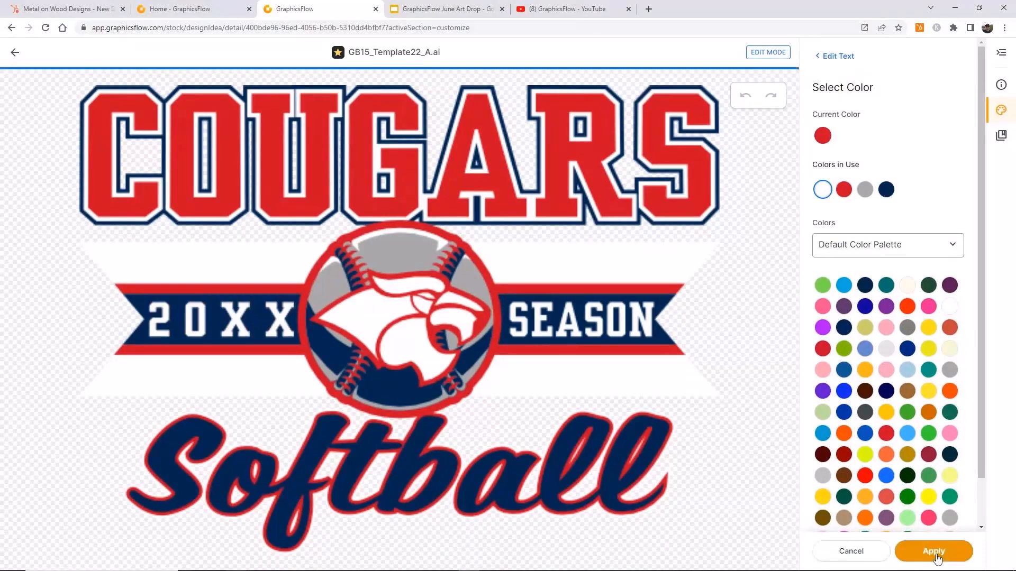
left_click(938, 554)
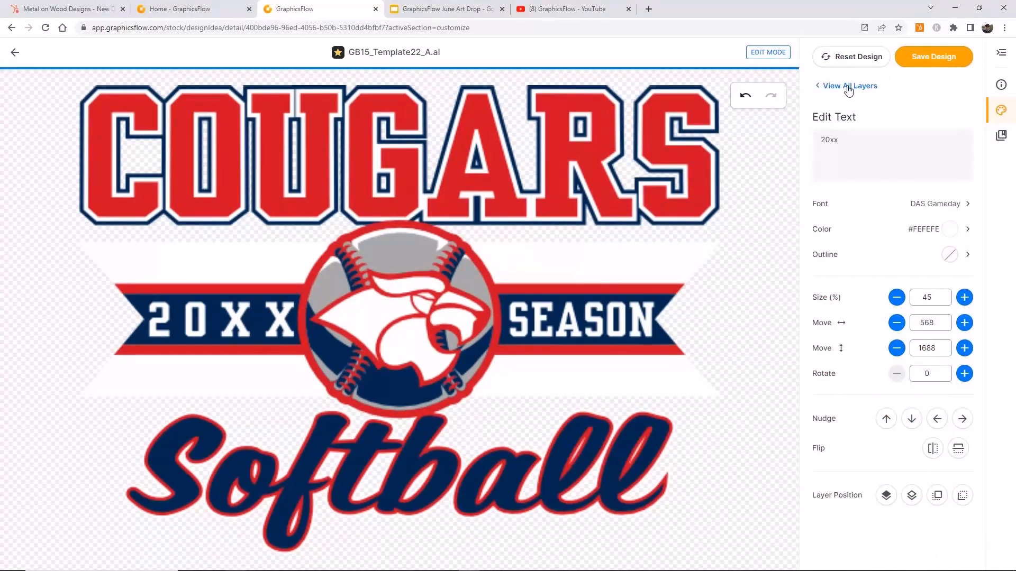
left_click_drag(847, 87, 851, 87)
left_click(850, 88)
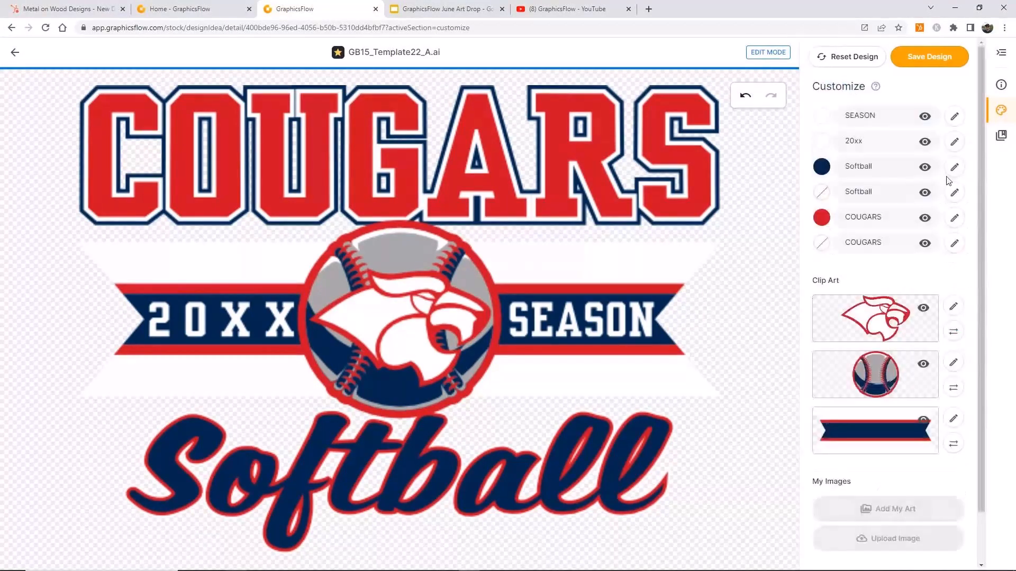
Search for "script" fonts to replace the navy Softball lettering's font and browse through the matching styles.
left_click(954, 167)
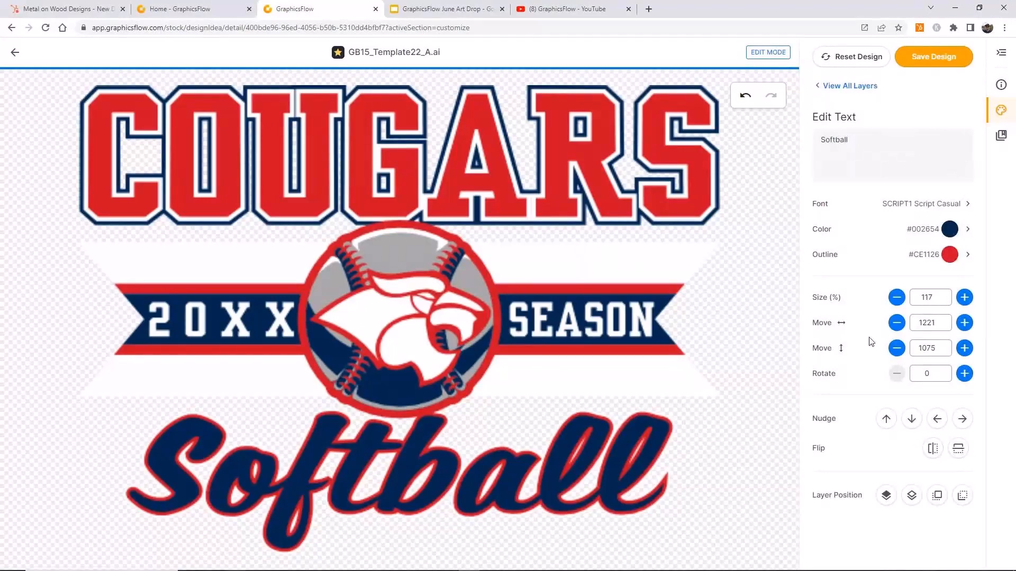
left_click(967, 205)
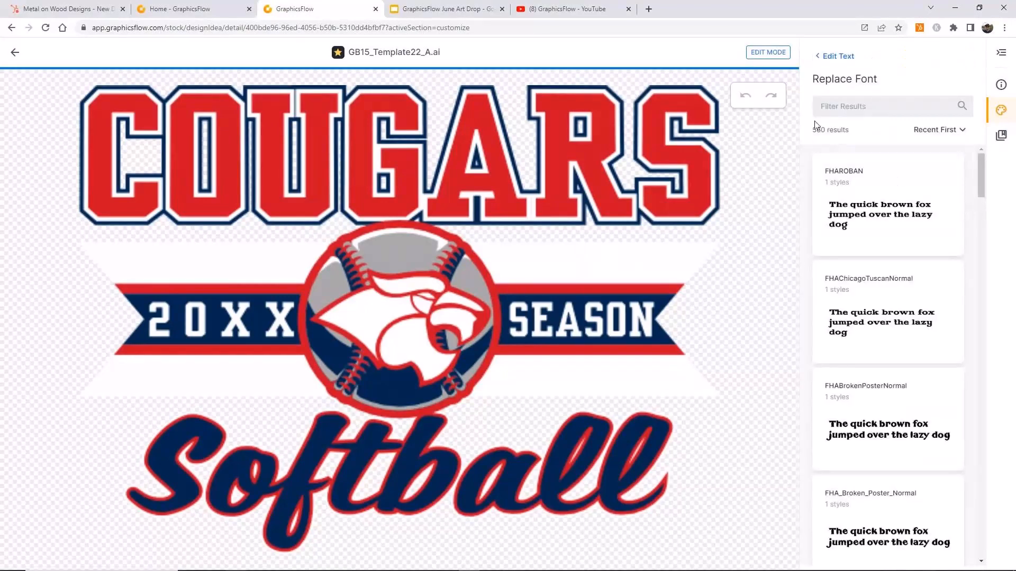
left_click(843, 104)
type("script")
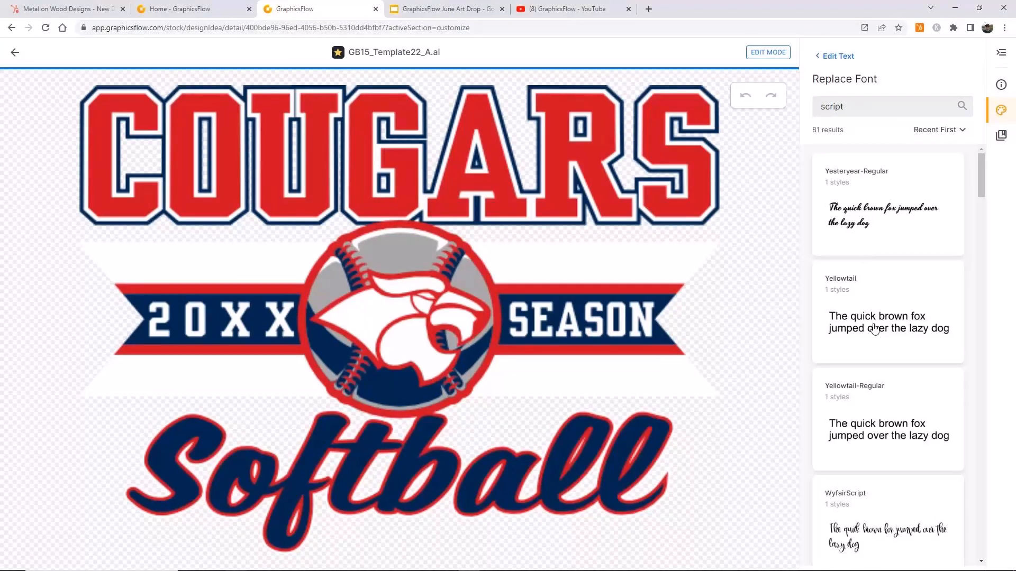
scroll(917, 377, "down", 6)
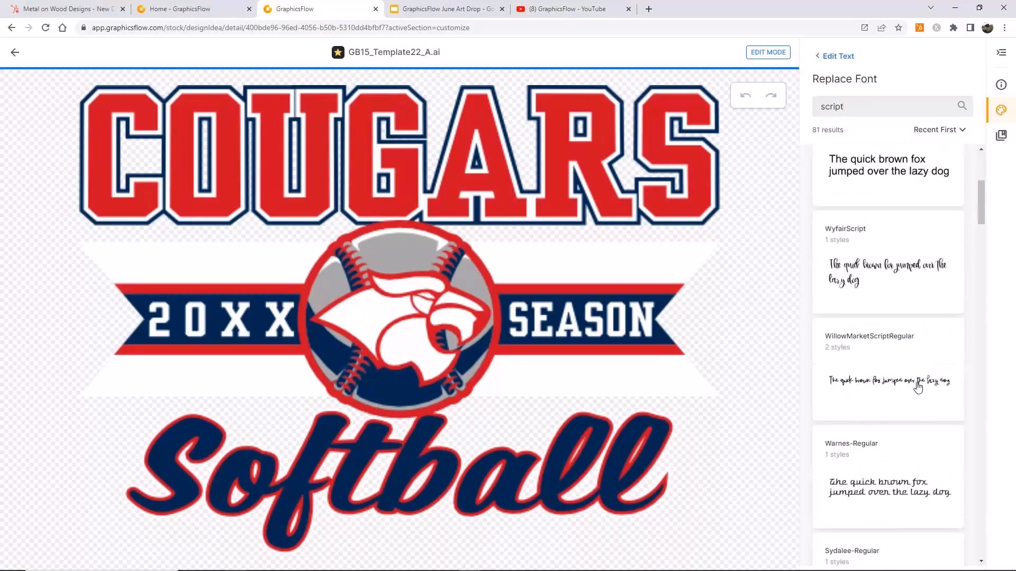
scroll(920, 402, "down", 6)
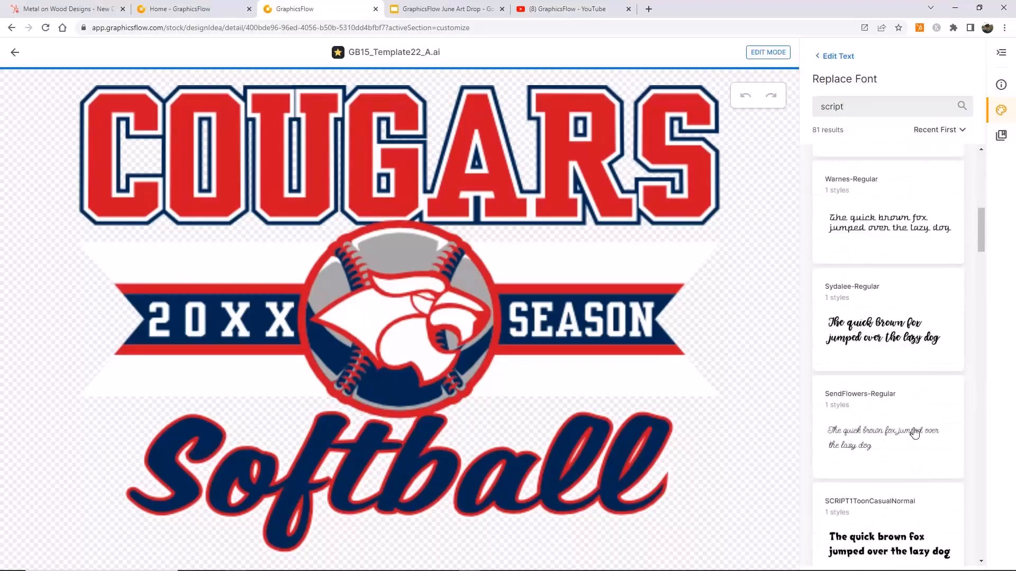
scroll(916, 433, "down", 2)
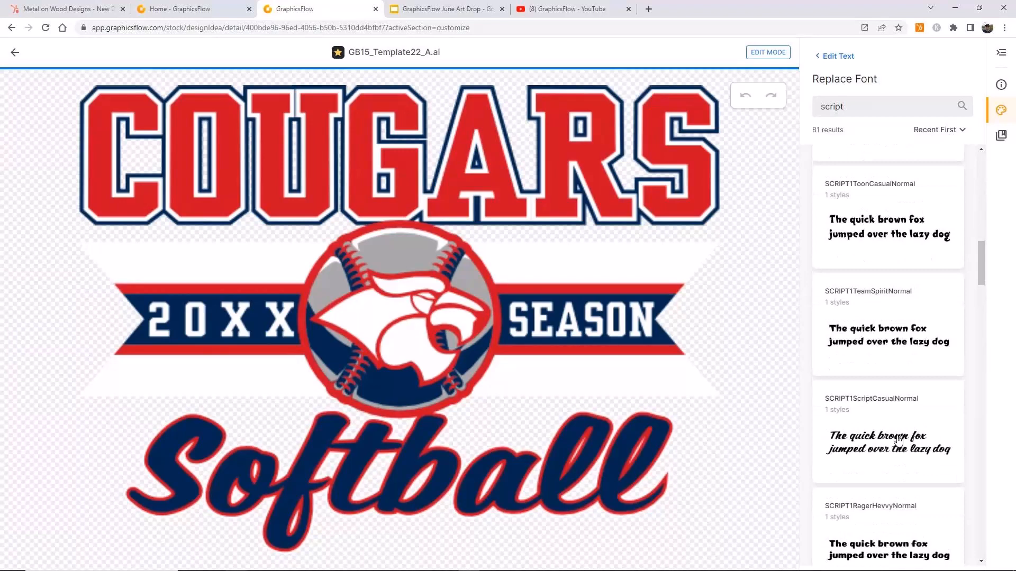
scroll(896, 443, "down", 1)
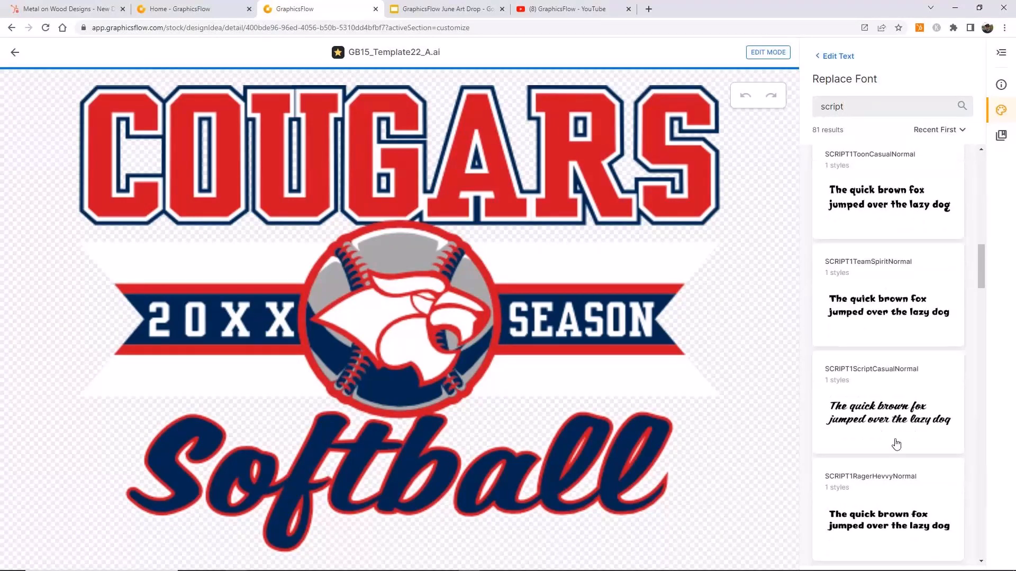
scroll(896, 444, "down", 4)
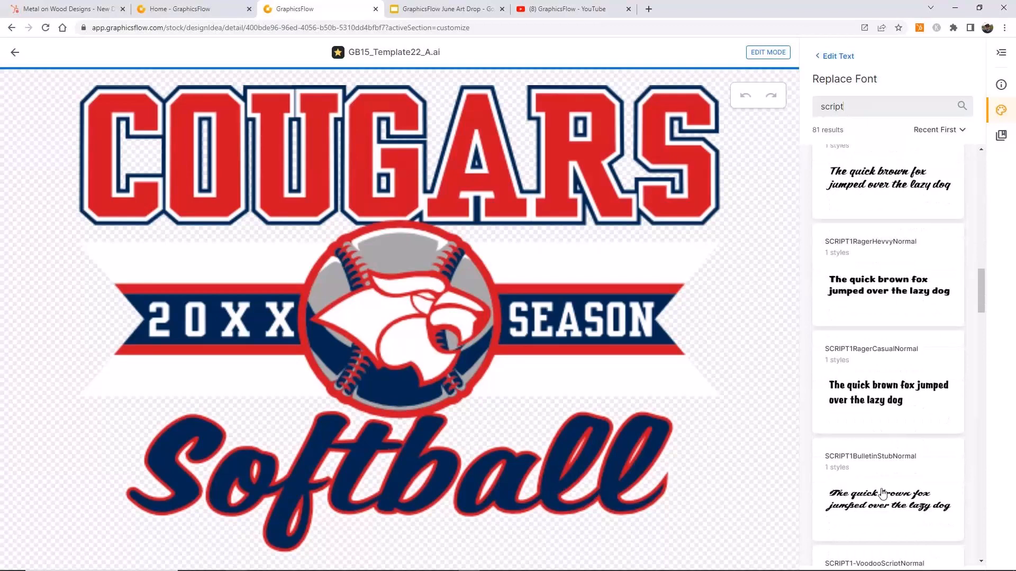
scroll(880, 497, "down", 2)
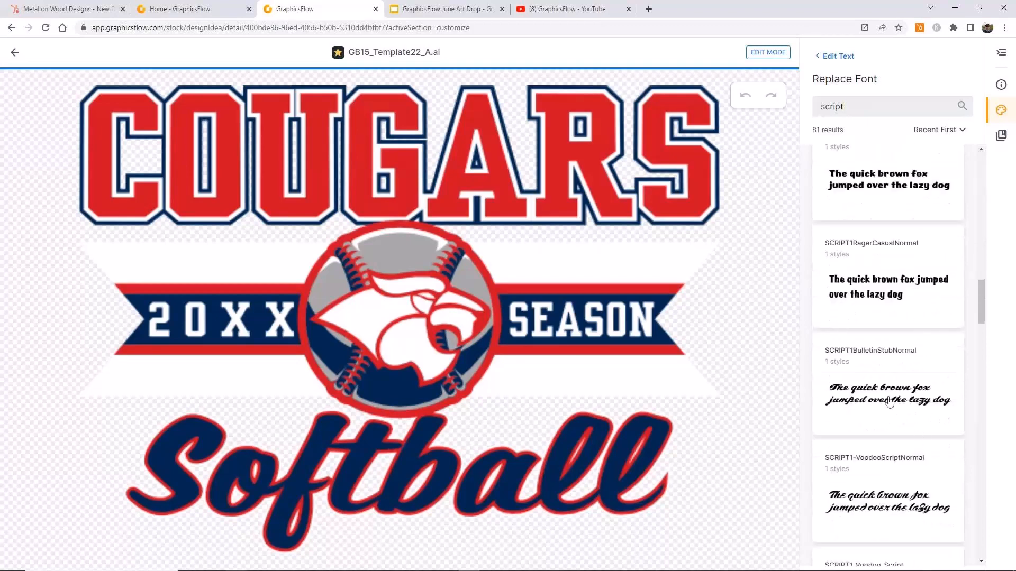
Try the SCRIPT1-VoodooScriptNormal and SCRIPT1BulletinStubNormal fonts on the Softball lettering.
left_click(877, 508)
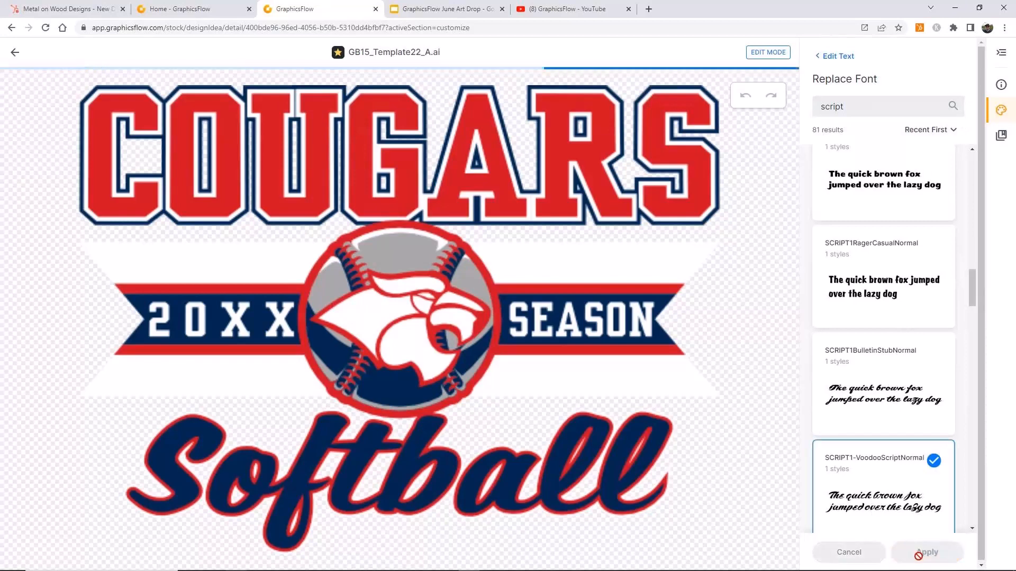
left_click(879, 391)
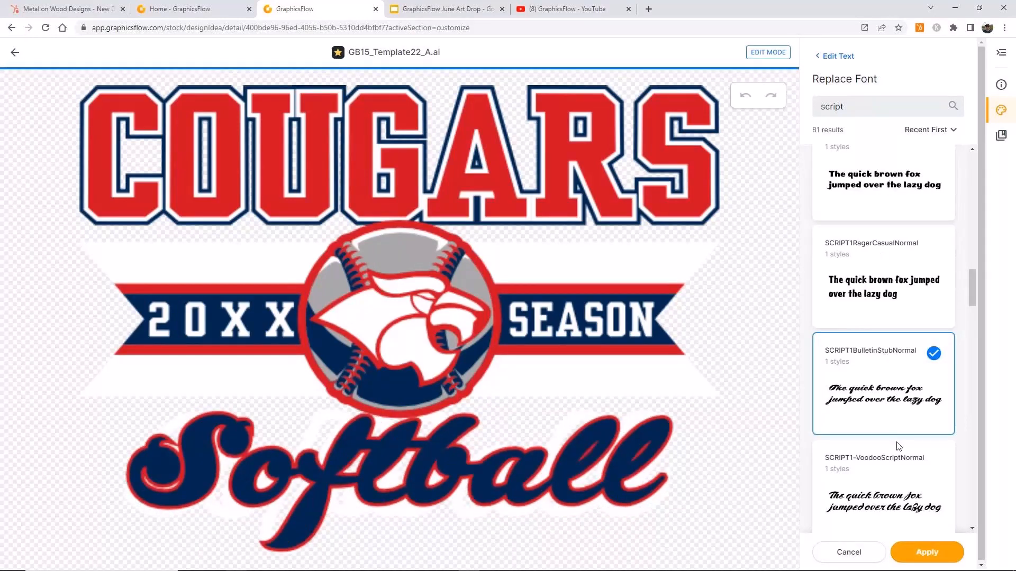
Apply the SCR1STAN font to the Softball lettering and return to the full layer list.
scroll(899, 460, "down", 5)
scroll(901, 459, "down", 4)
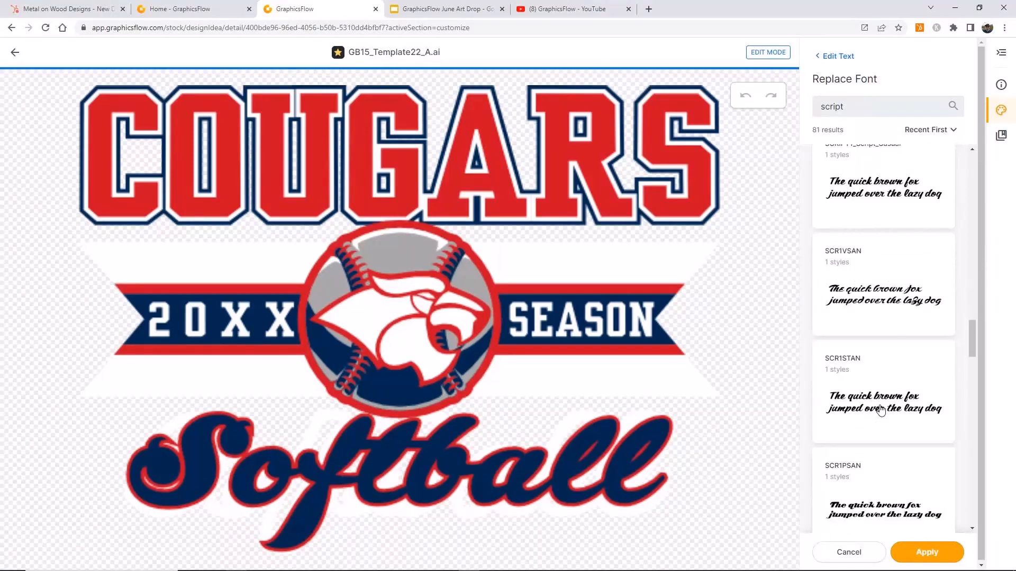
left_click(882, 410)
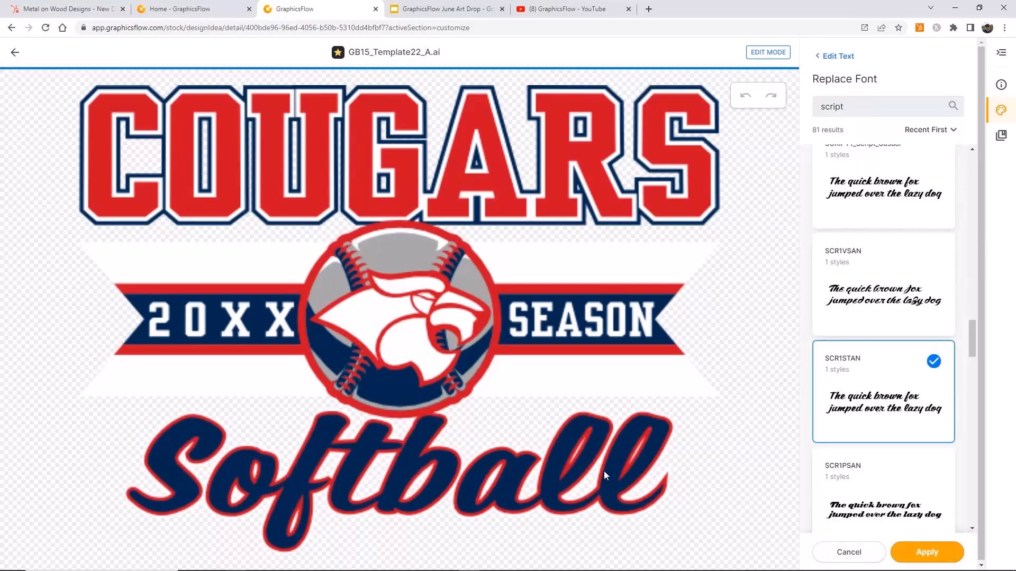
left_click(924, 553)
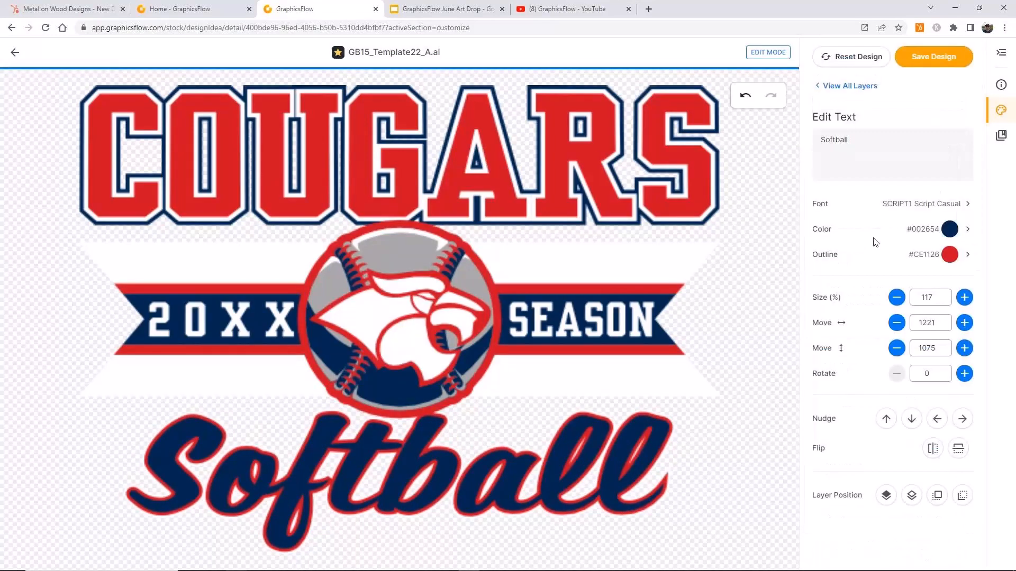
left_click(825, 90)
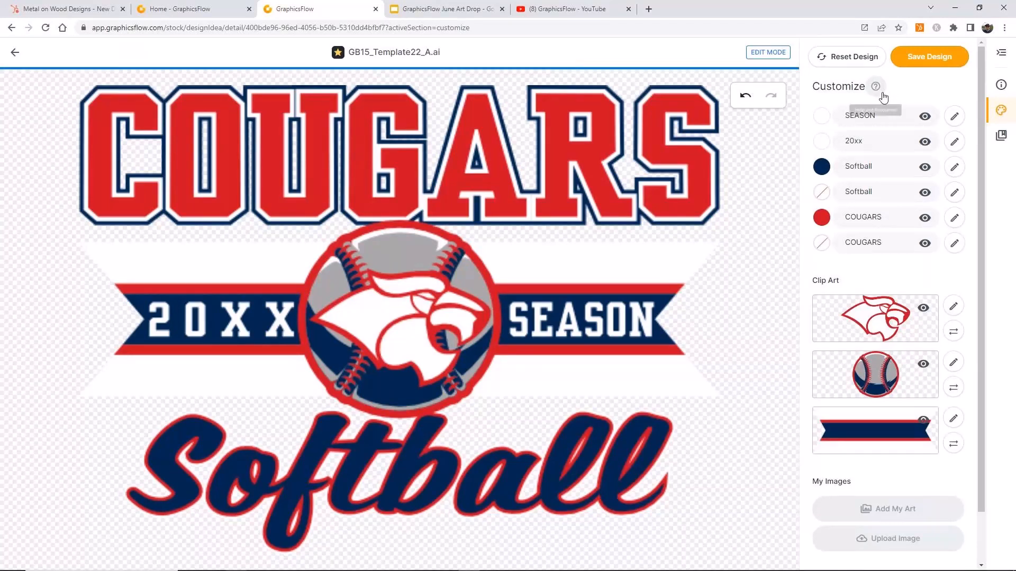
Save the customized design as copy_GB15_Template22_A in the BTS Designs folder of My Art.
left_click(933, 58)
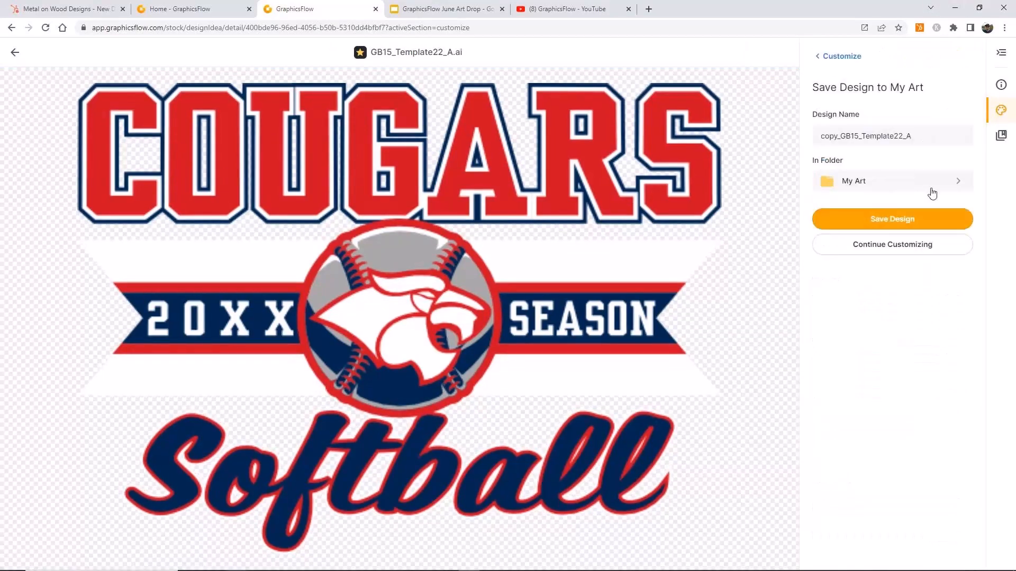
left_click(950, 185)
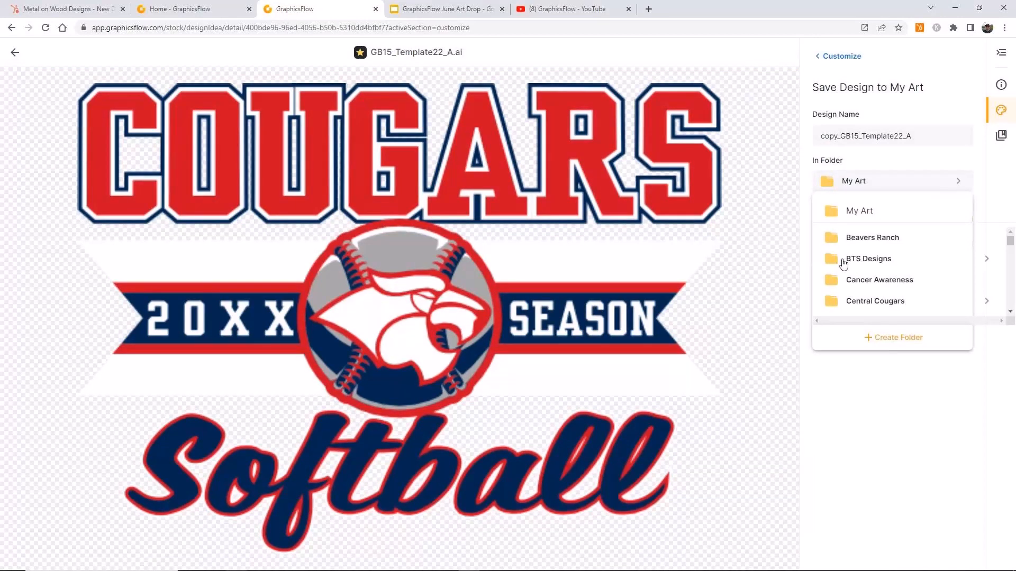
left_click(843, 263)
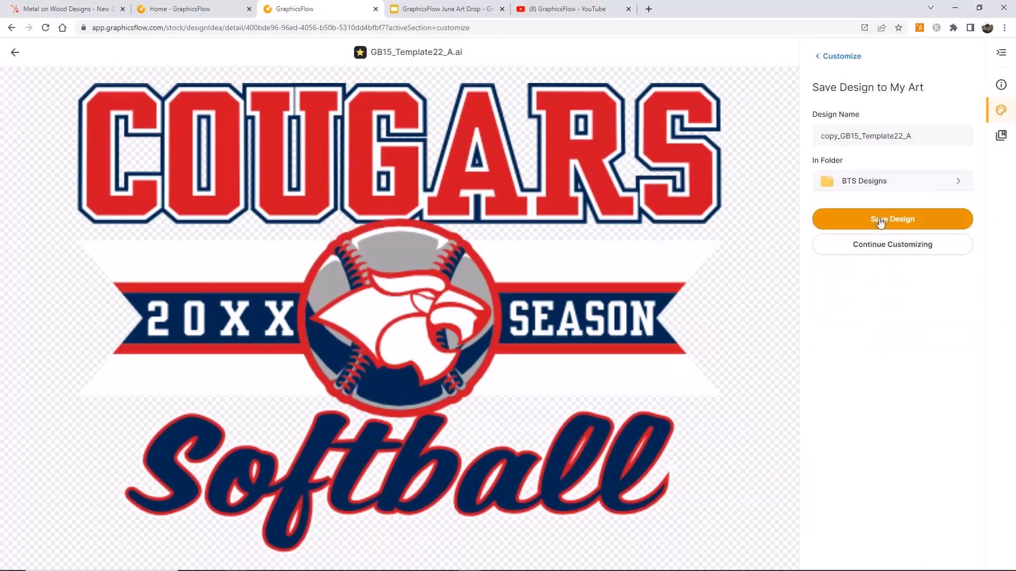
left_click(879, 220)
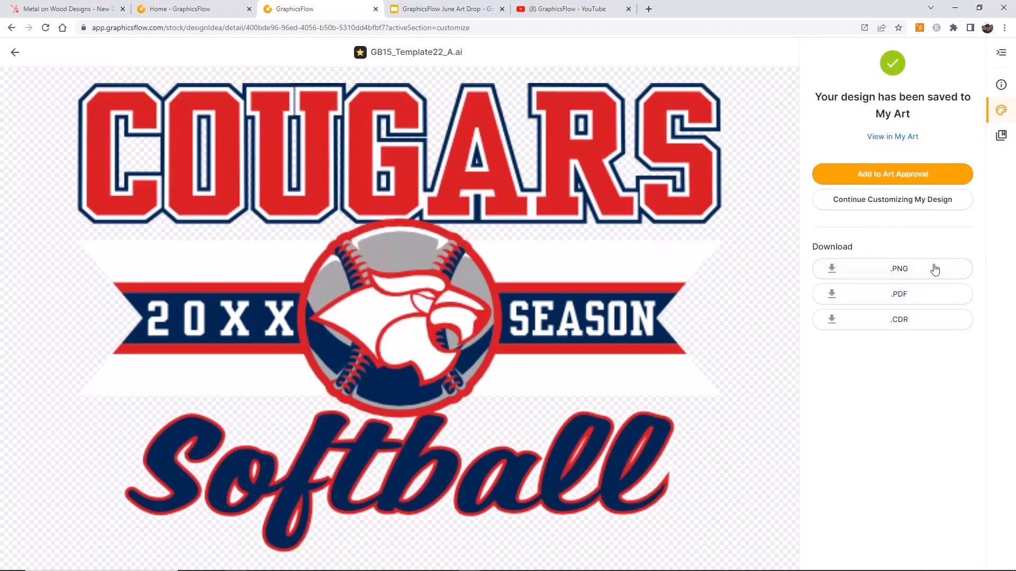
Download the saved design as a PDF named "Cougars Softball 03" to the Downloads folder.
left_click(913, 300)
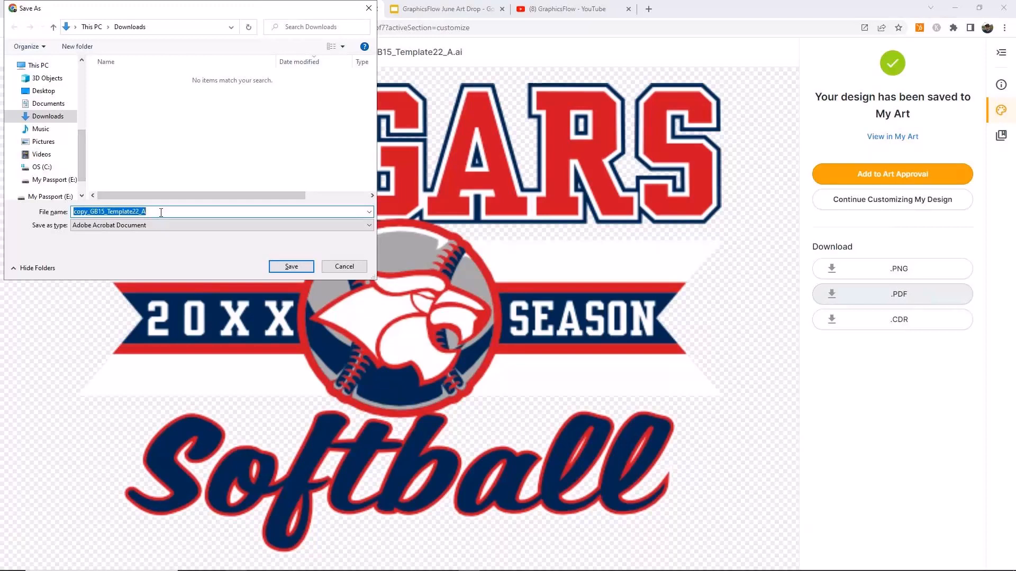
type("Cougar")
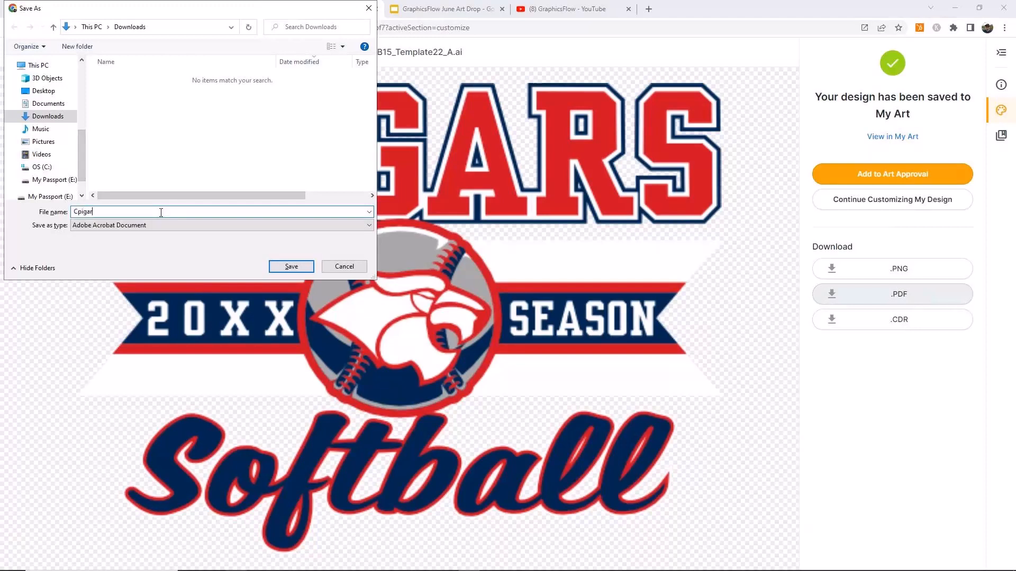
key("BackSpace")
key("BackSpace")
key("BackSpace")
key("BackSpace")
key("BackSpace")
key("BackSpace")
type("Cpi")
key("BackSpace")
type("oougars")
key("BackSpace")
key("BackSpace")
key("BackSpace")
key("BackSpace")
key("BackSpace")
key("BackSpace")
key("BackSpace")
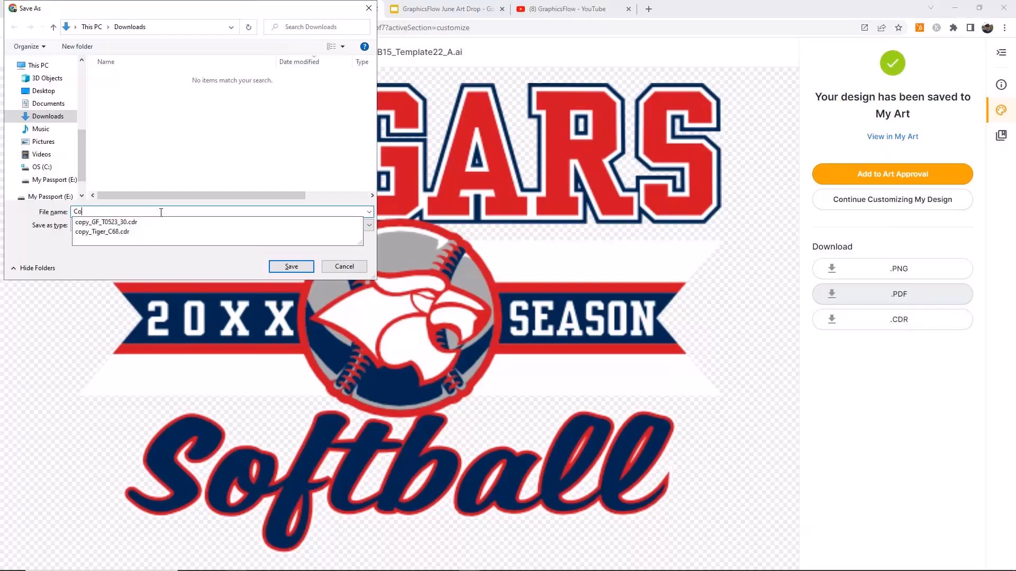
type("ugar")
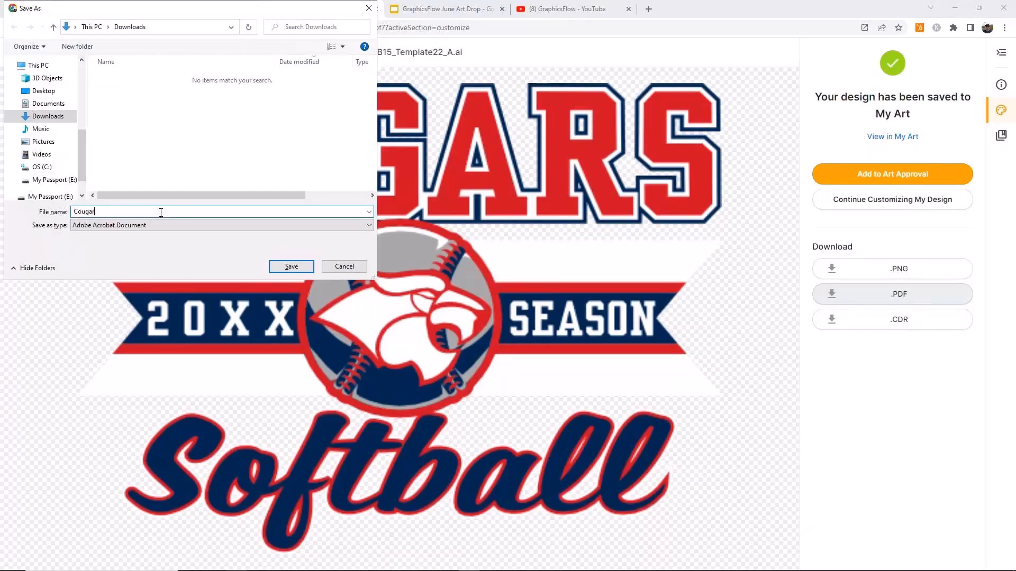
type("s Softball 03")
left_click(292, 268)
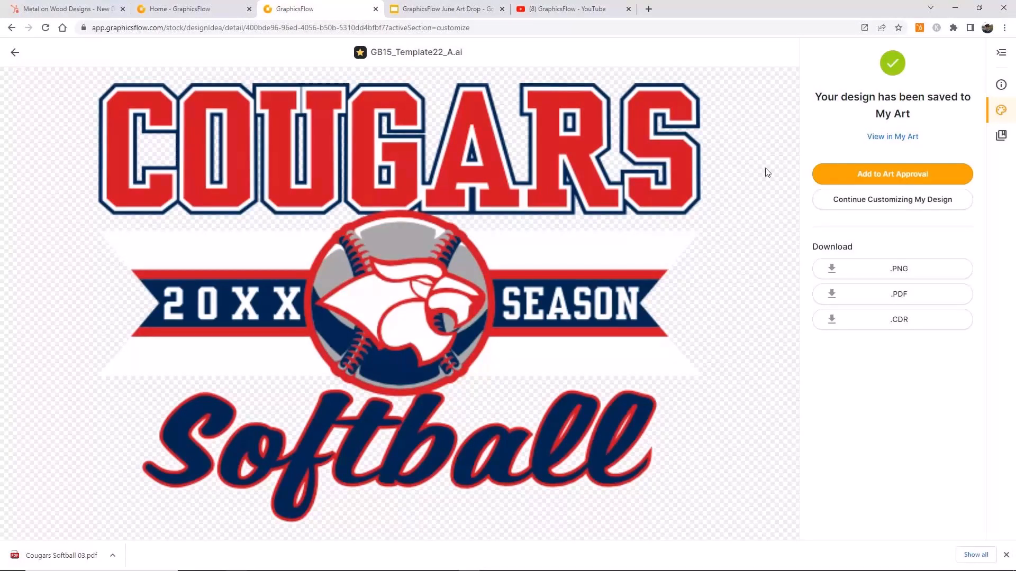
Add the design to the Central Cougars BTS Store art approval and dismiss the browser's download bar.
left_click(905, 178)
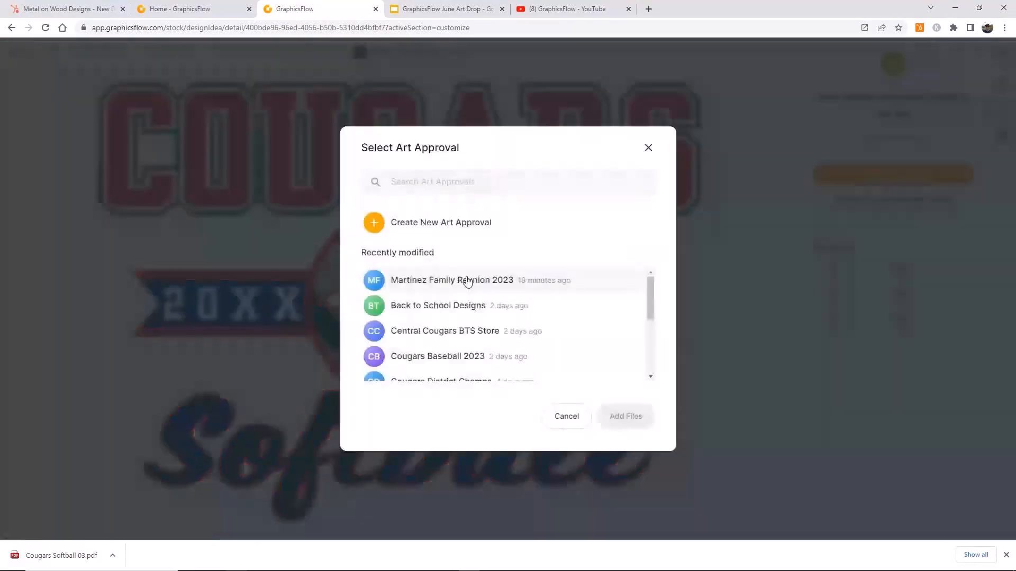
left_click(474, 332)
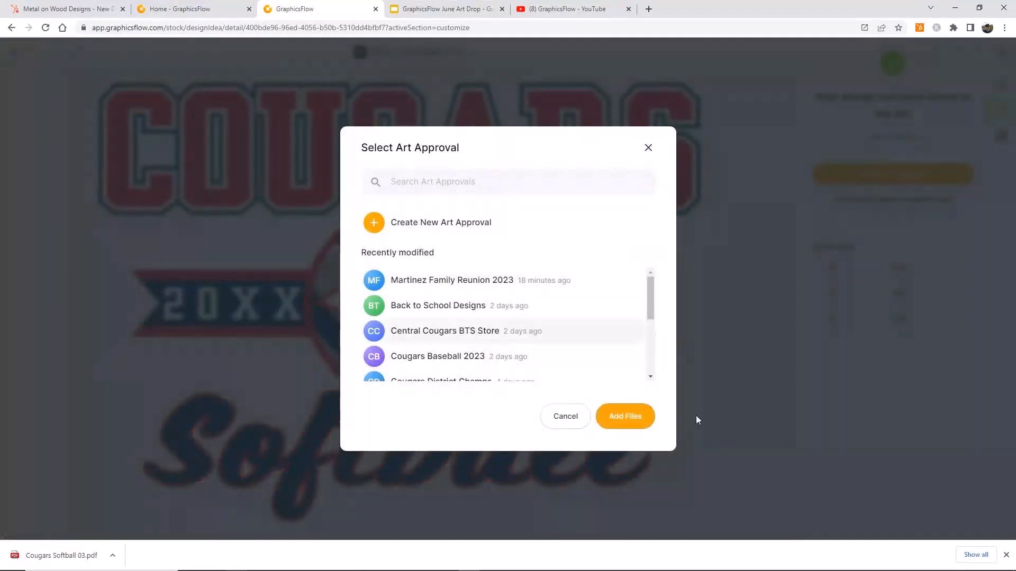
left_click(627, 417)
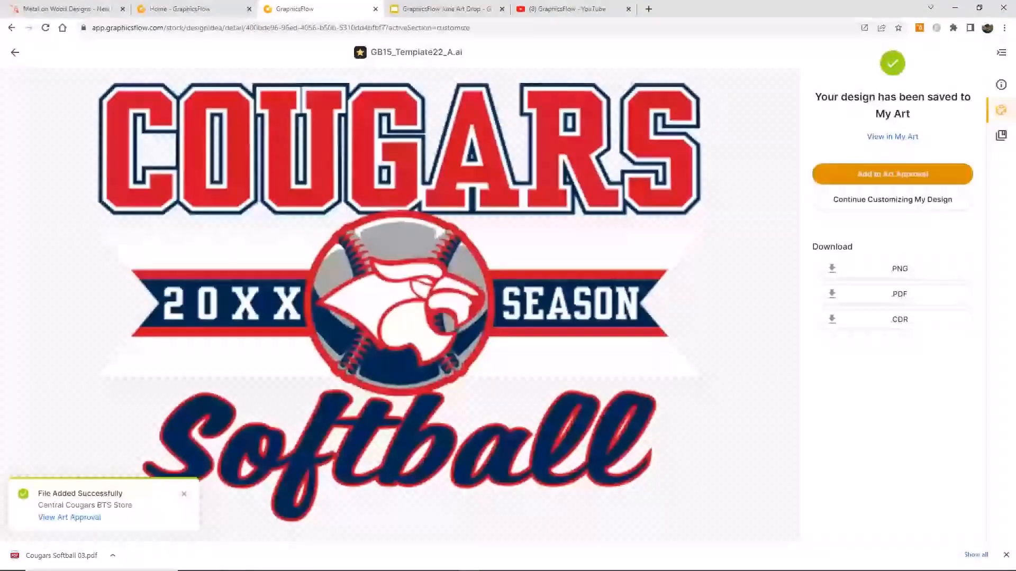
left_click(1006, 555)
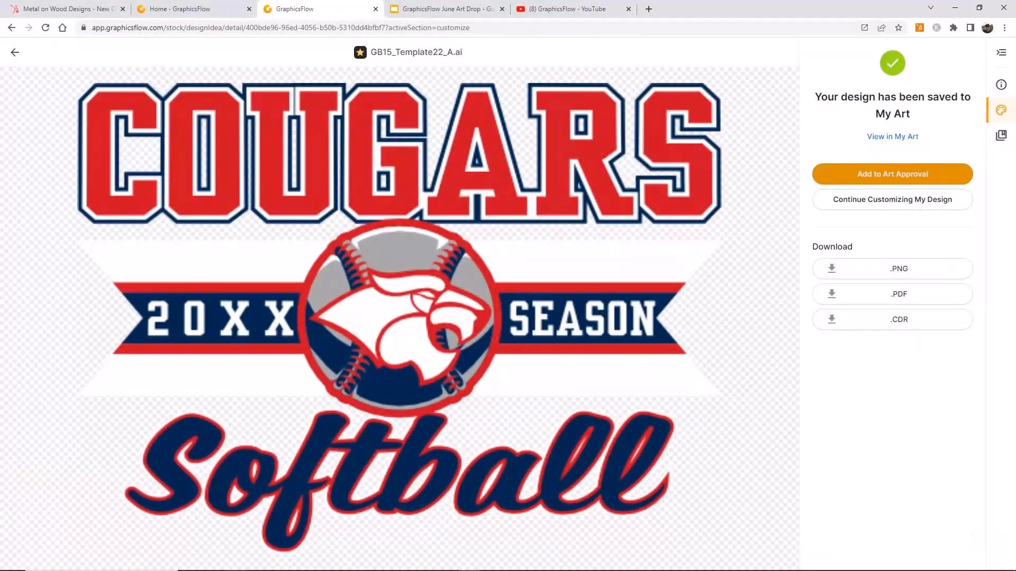
Leave the softball template and open the newest copy_GB15_Template22_A design from the BTS Designs folder in My Art.
left_click(14, 54)
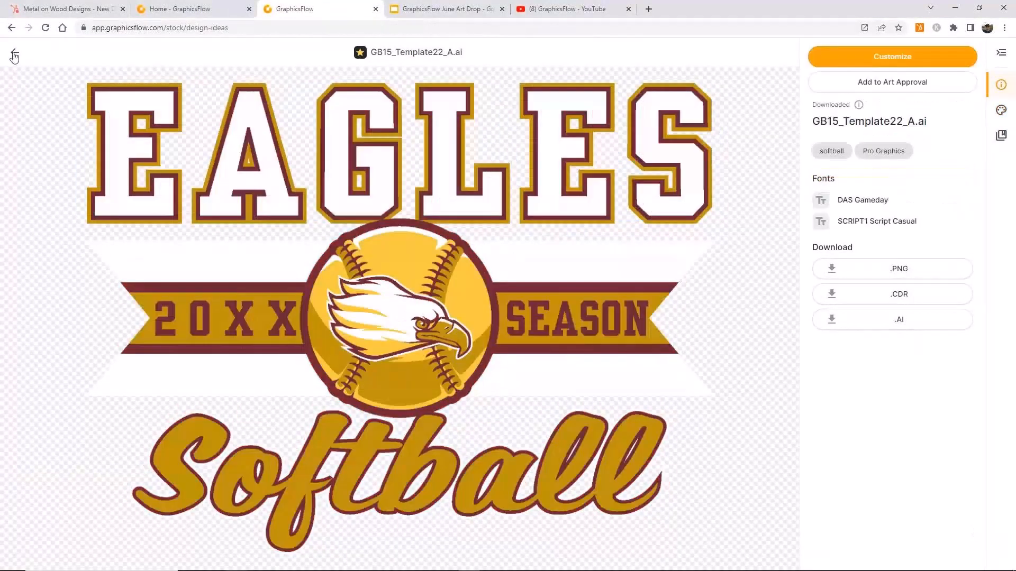
left_click(15, 54)
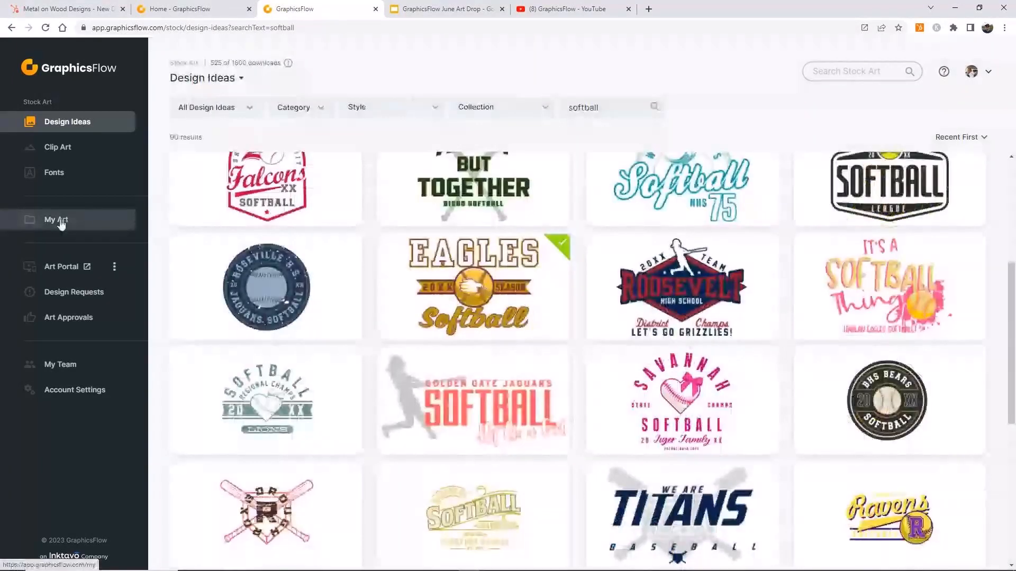
left_click(61, 224)
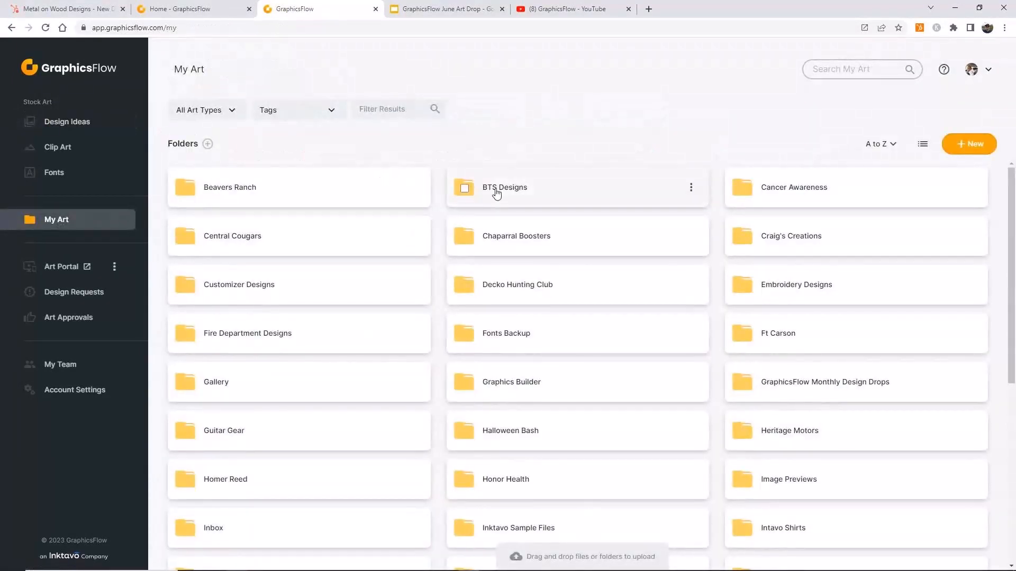
left_click(497, 194)
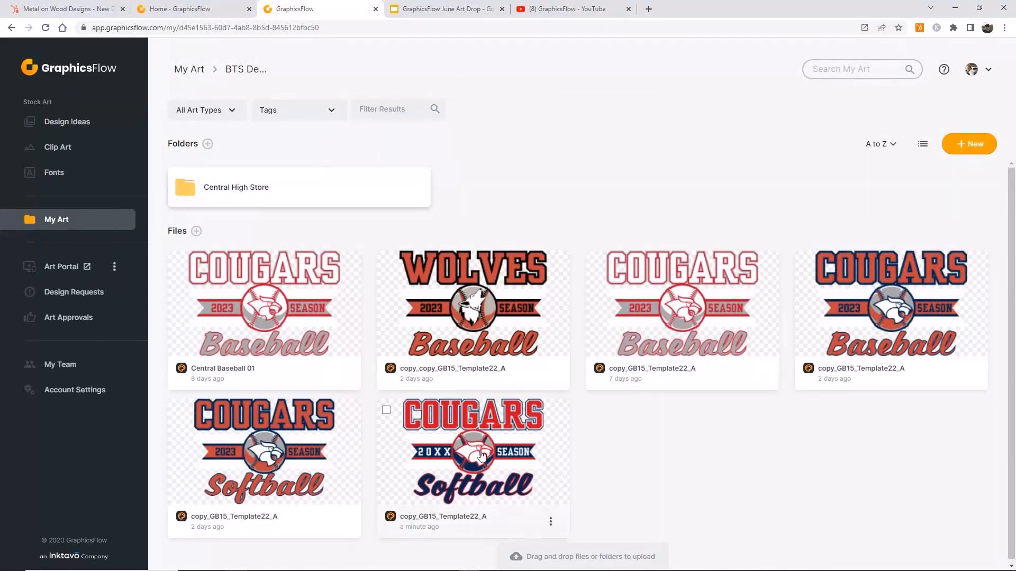
left_click(481, 461)
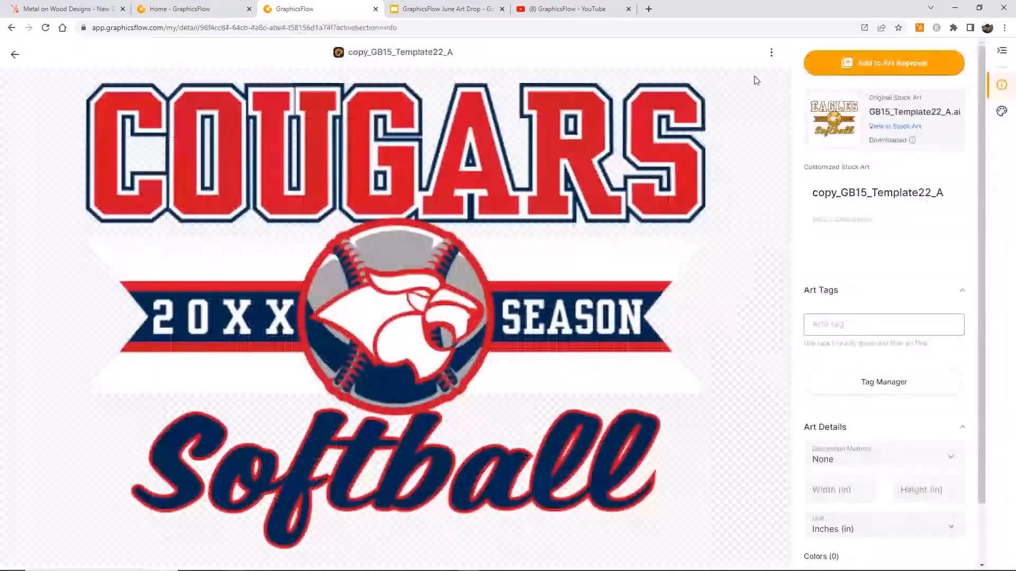
Reopen the saved design for customizing and bring up the color choices for the red COUGARS text layer.
left_click(770, 55)
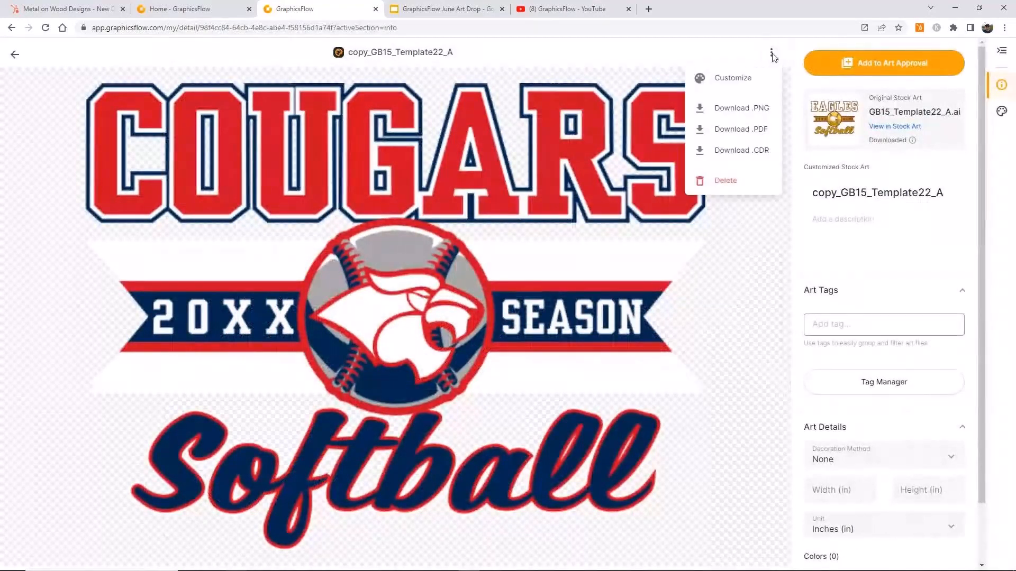
left_click(731, 79)
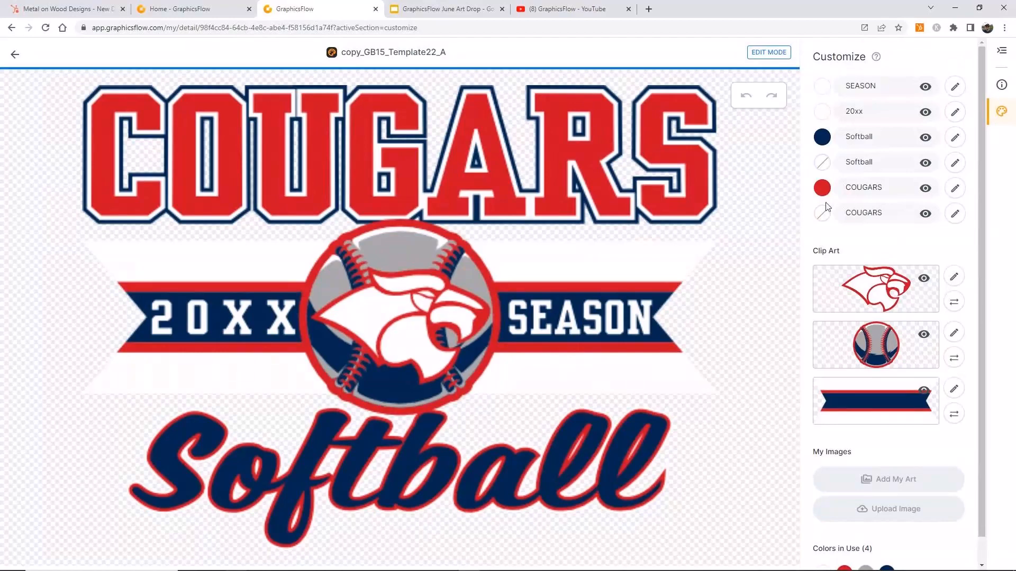
left_click(954, 189)
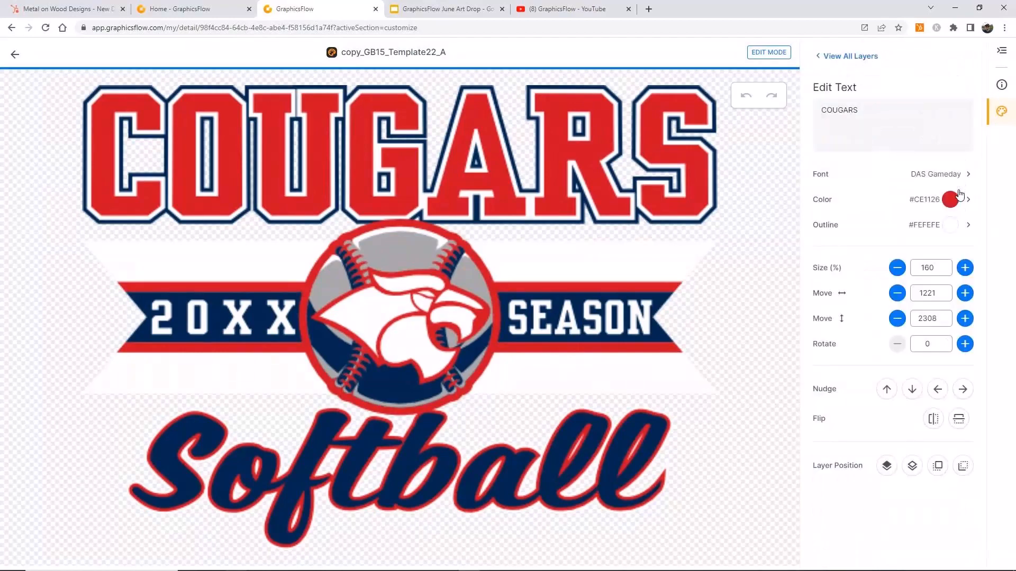
left_click(949, 199)
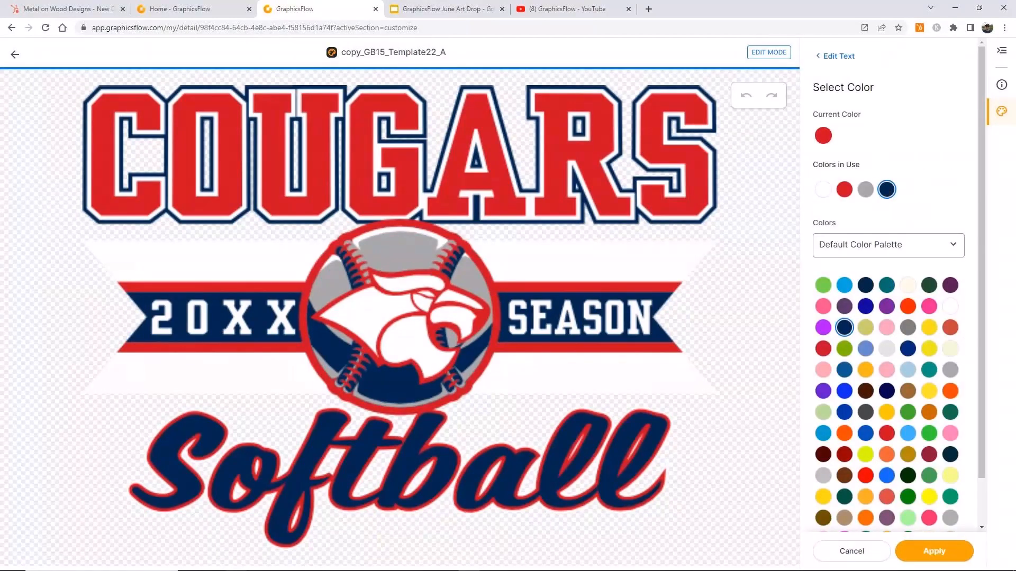
Recolor the COUGARS text fill to navy #002654 and the outline of its back COUGARS layer to red #CE1126.
left_click(935, 552)
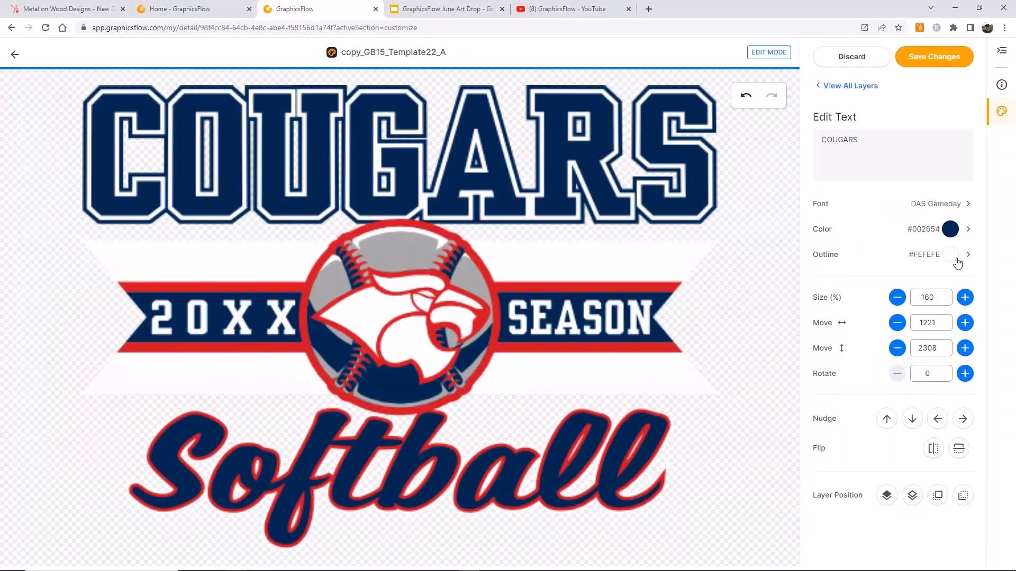
left_click(829, 86)
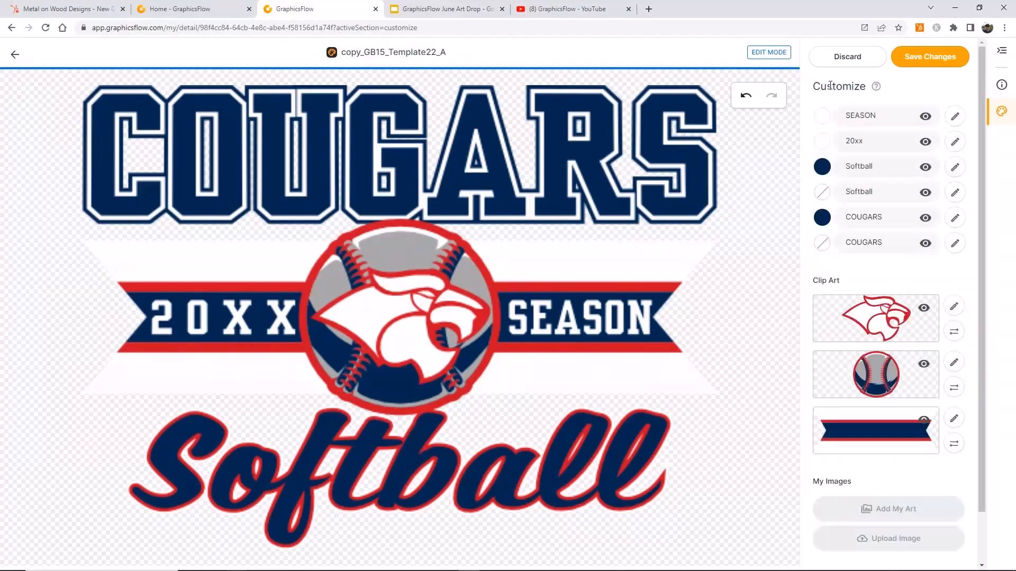
left_click(955, 244)
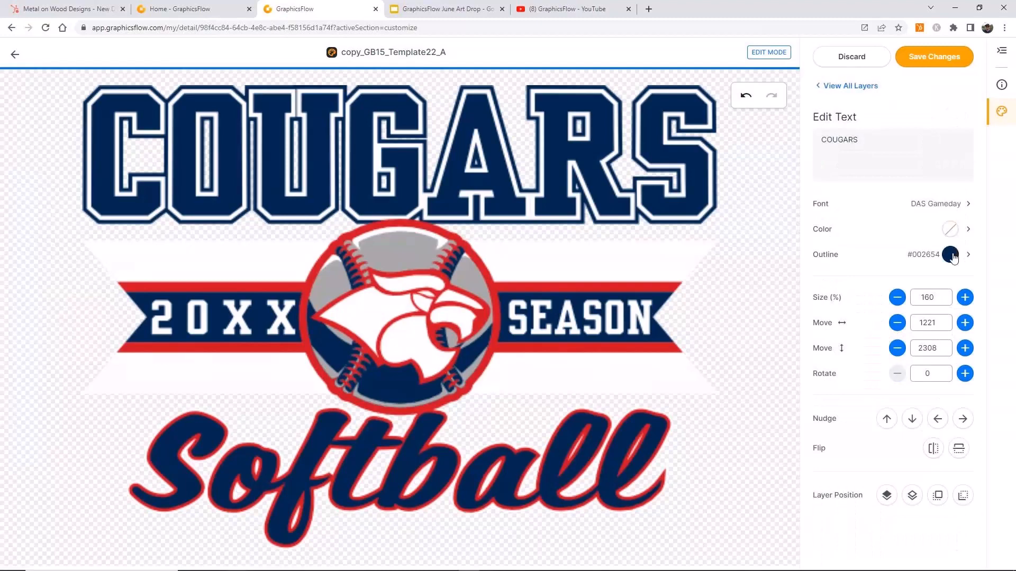
left_click(950, 255)
left_click(844, 241)
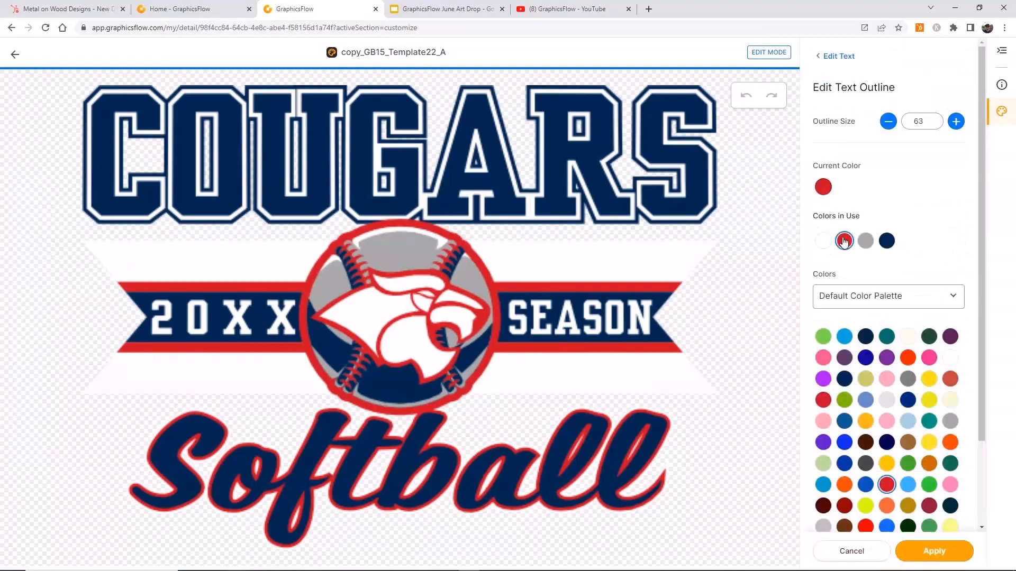
left_click(935, 552)
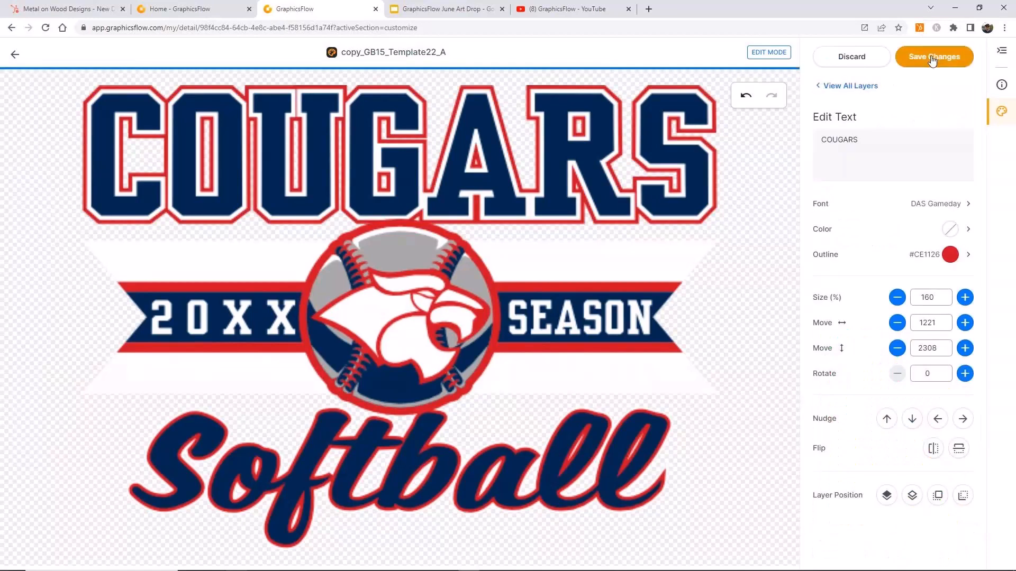
Save the recolored artwork as a new customized design in the BTS Designs folder and return to that folder.
left_click(932, 59)
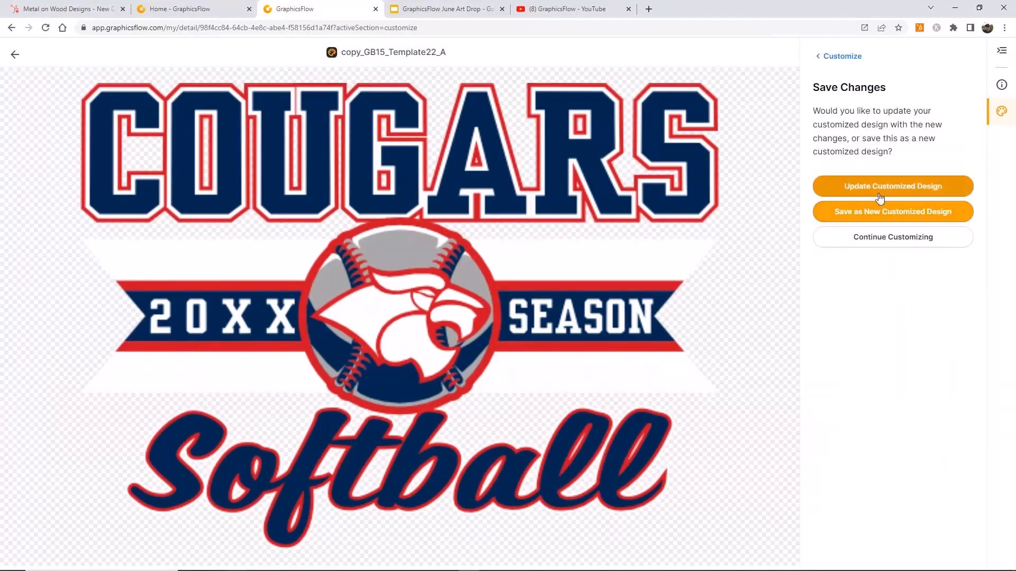
left_click(902, 214)
left_click(956, 183)
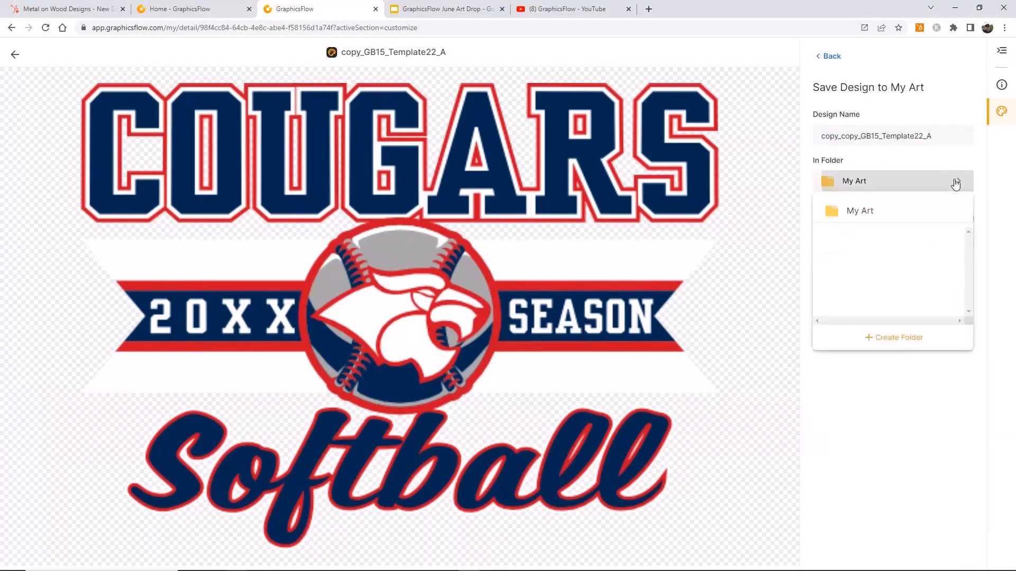
left_click(857, 261)
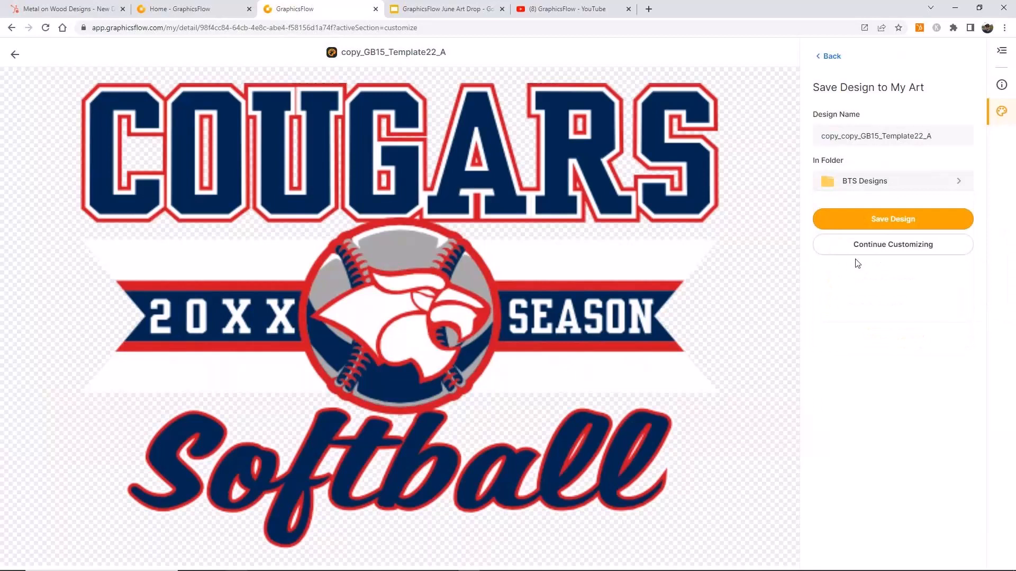
left_click(919, 225)
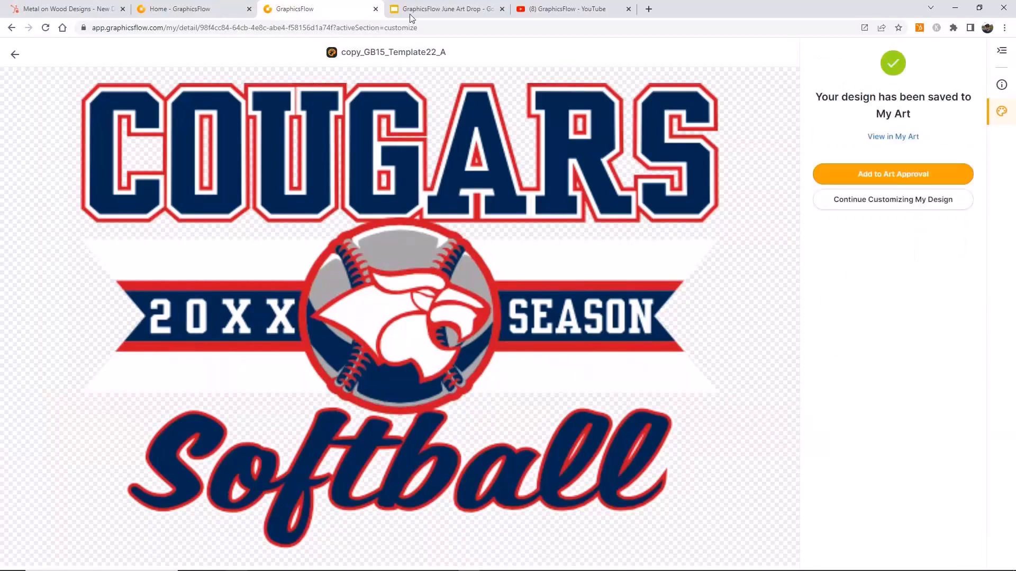
left_click(15, 55)
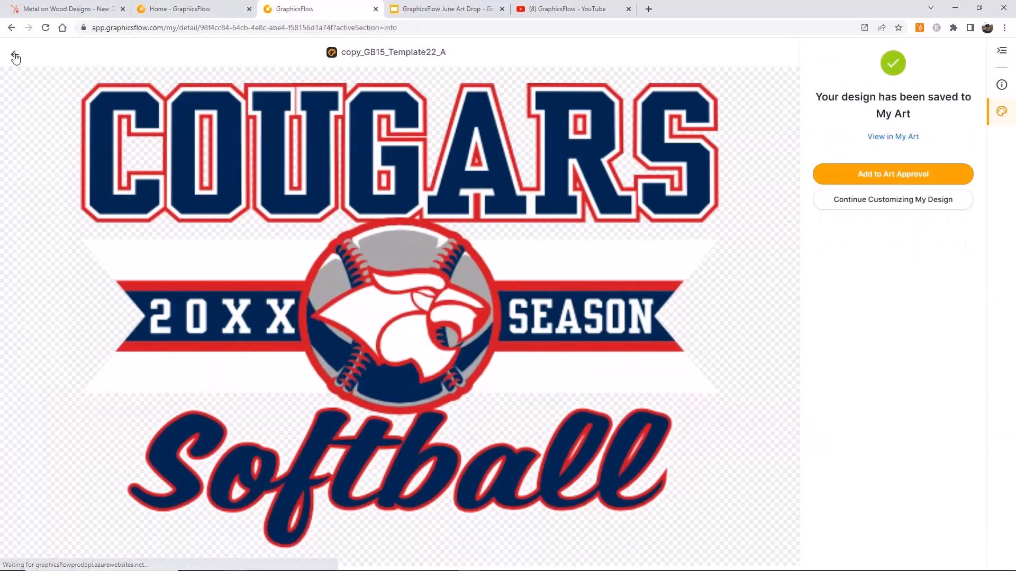
left_click(14, 55)
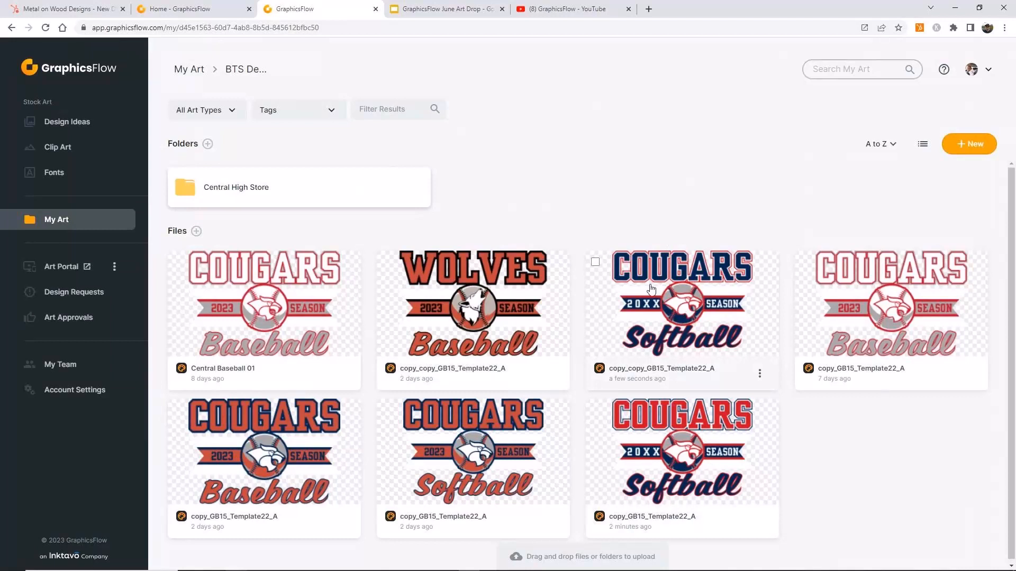
Select the newly saved navy Cougars Softball design and view its available file actions.
left_click(595, 263)
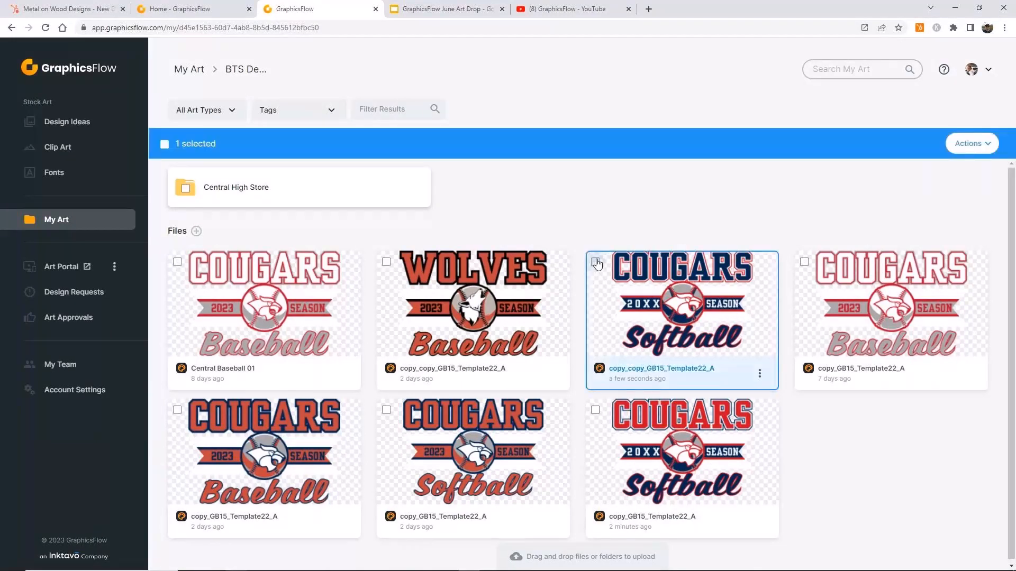
left_click(760, 374)
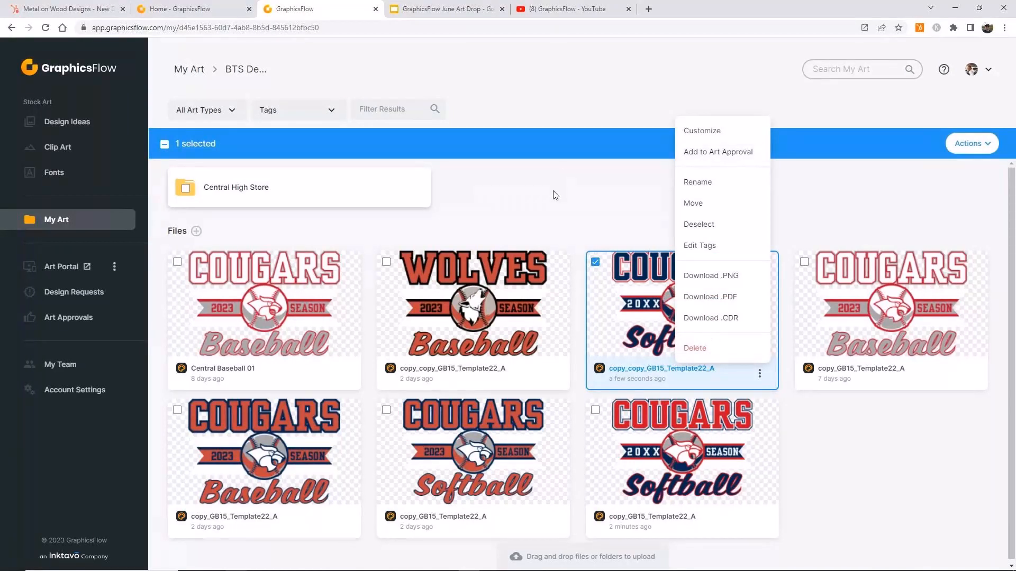
left_click(557, 194)
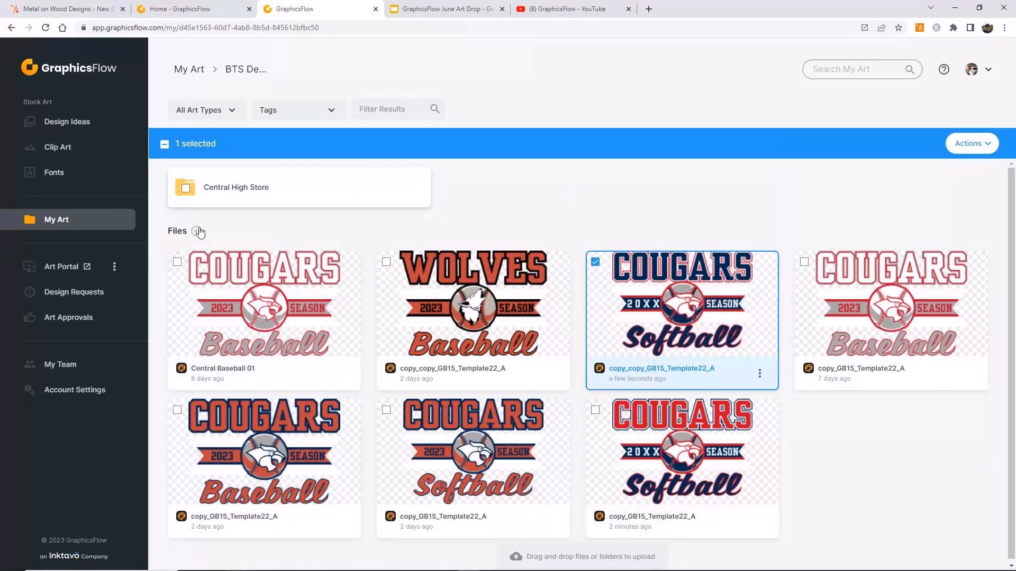
Add all the other Cougars designs in the folder to the selection, leaving the Wolves design out.
left_click(180, 263)
left_click(387, 262)
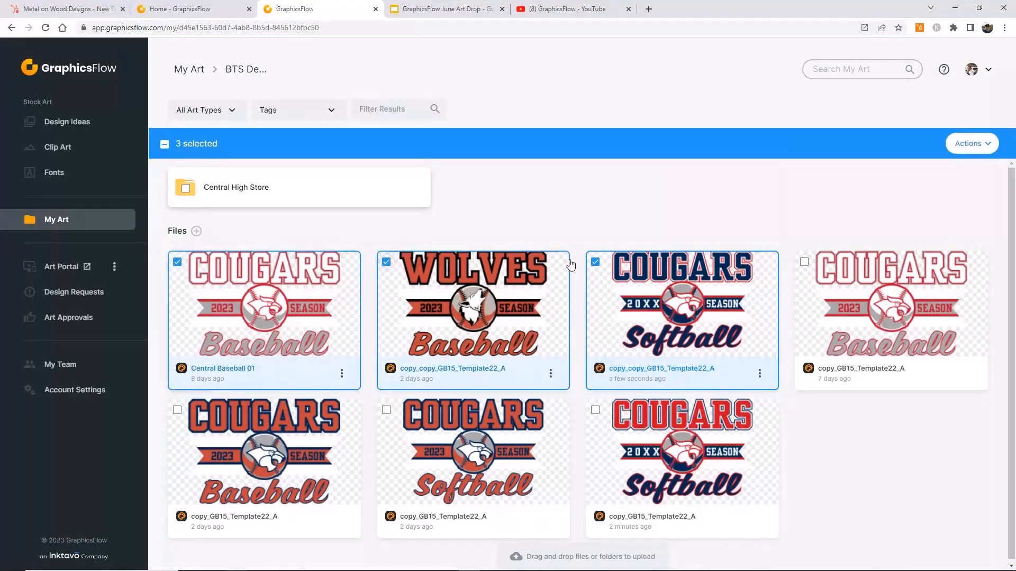
left_click(804, 262)
left_click(387, 263)
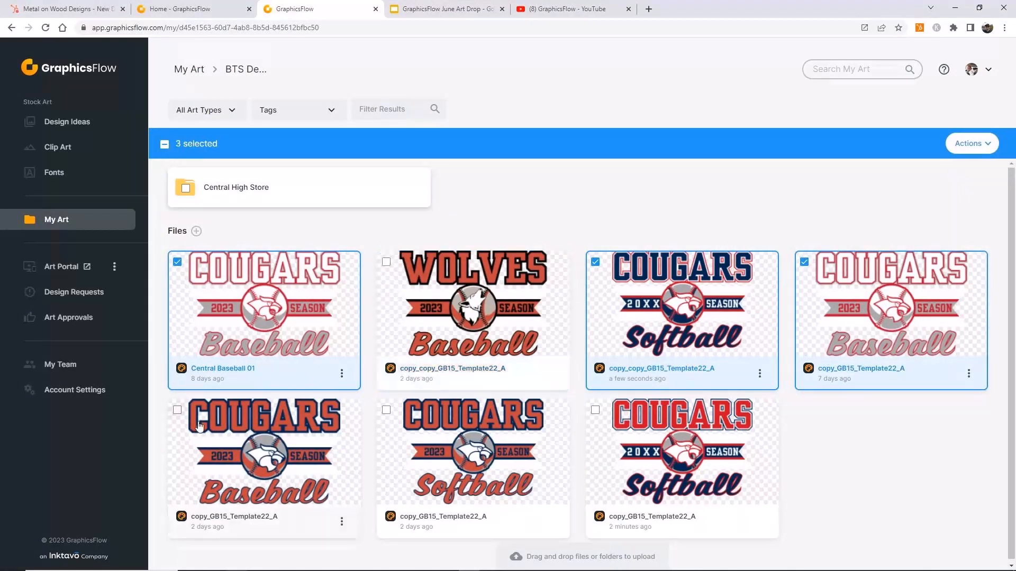
left_click(177, 410)
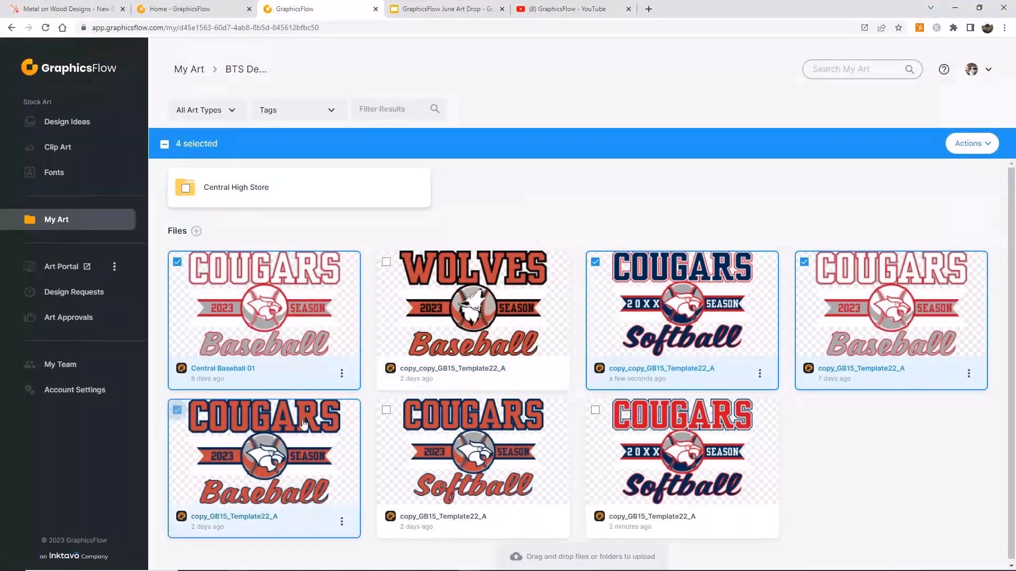
left_click(386, 410)
left_click(595, 410)
Assign the existing tag Cougar to the selected designs and close the tag editor.
left_click(996, 143)
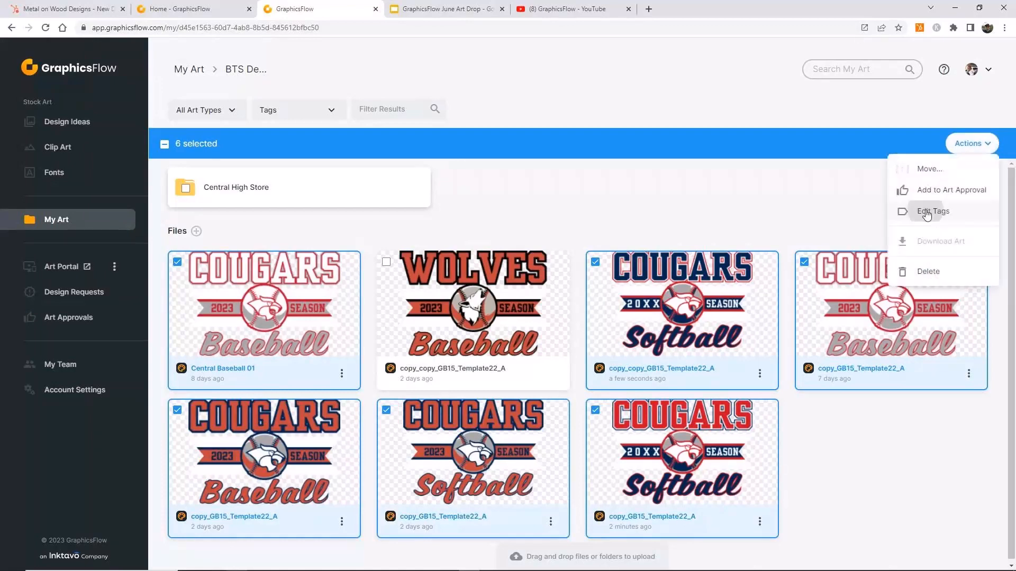
left_click(918, 207)
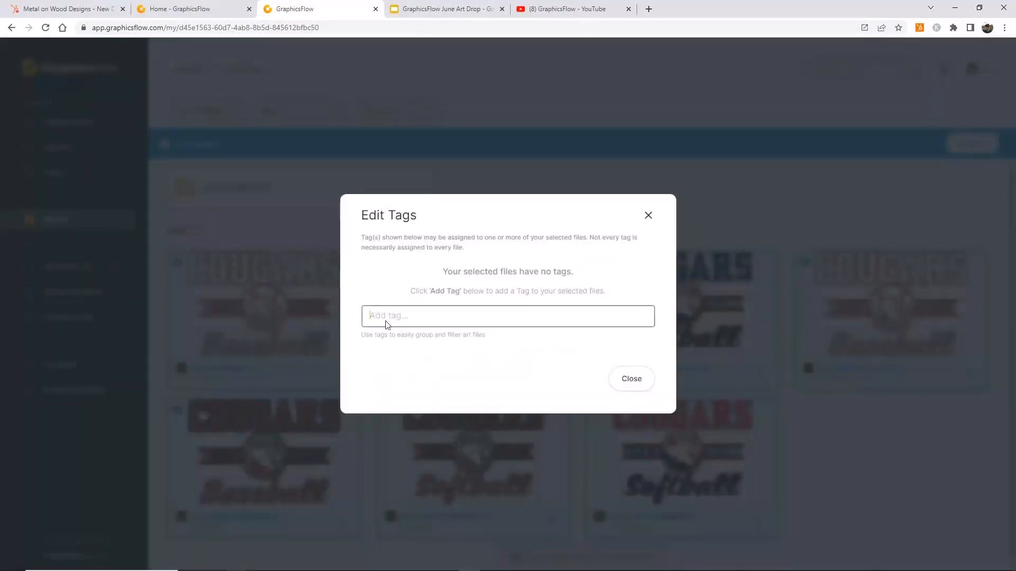
type("Cou")
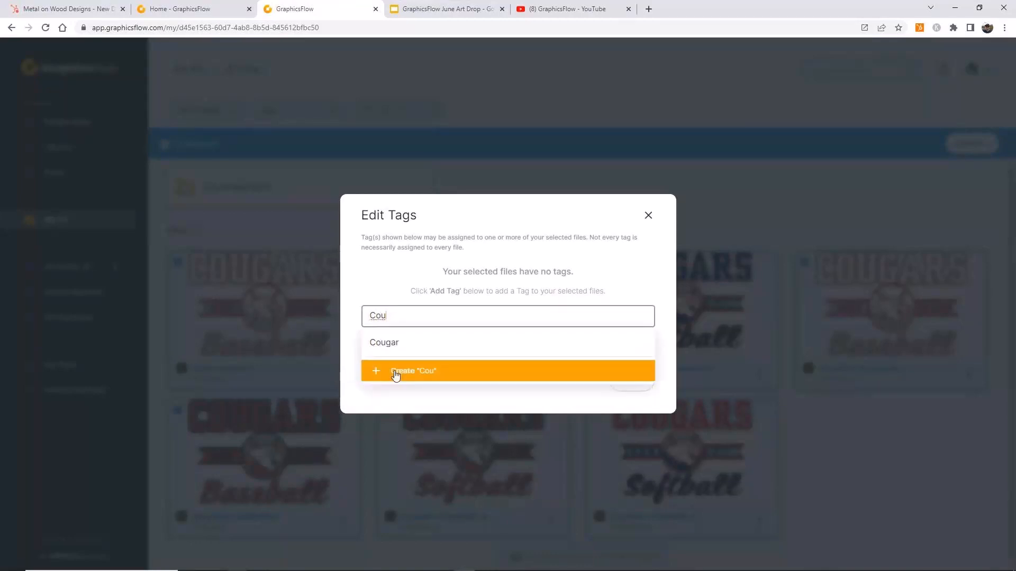
left_click(390, 344)
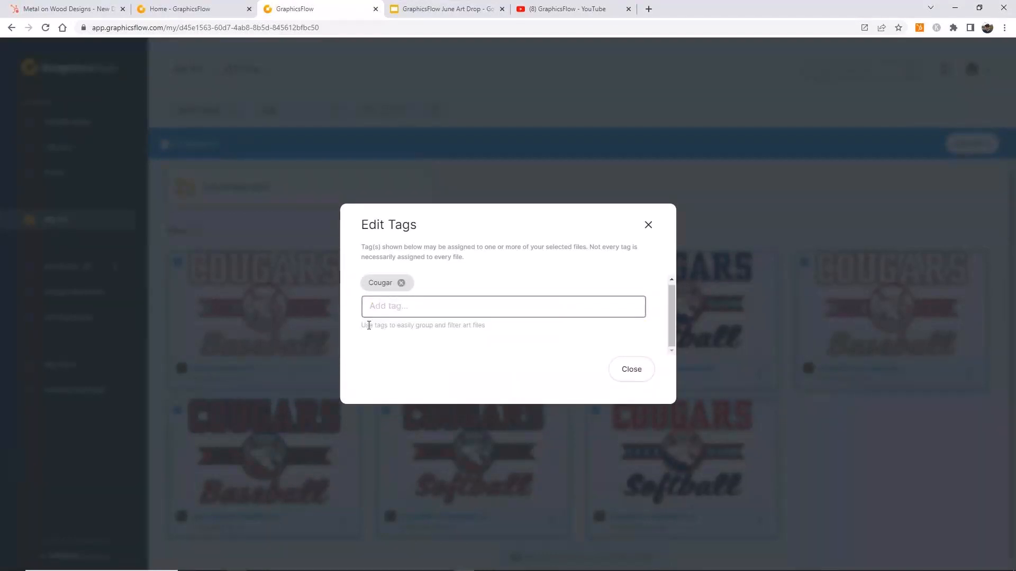
left_click(642, 374)
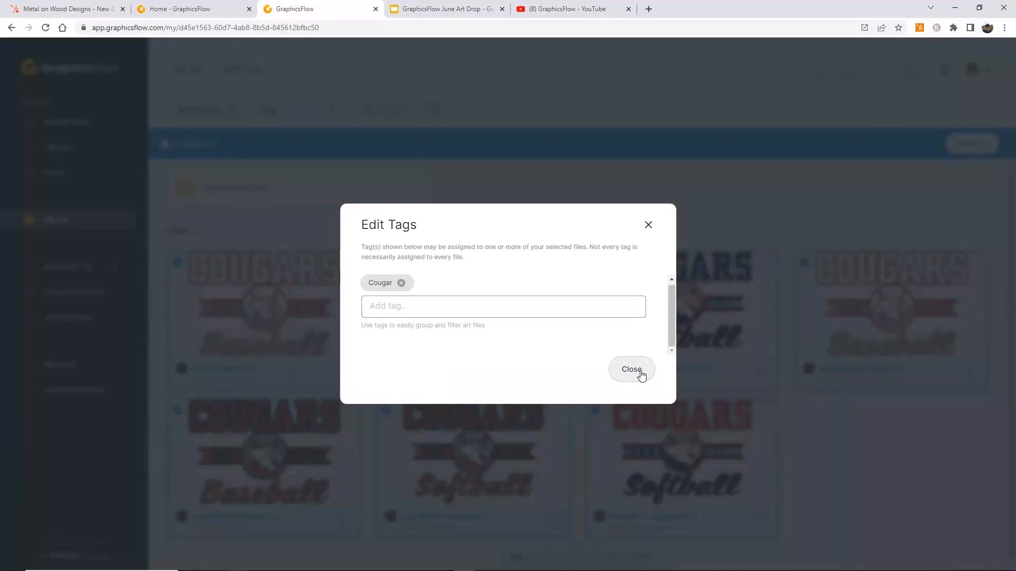
left_click(641, 375)
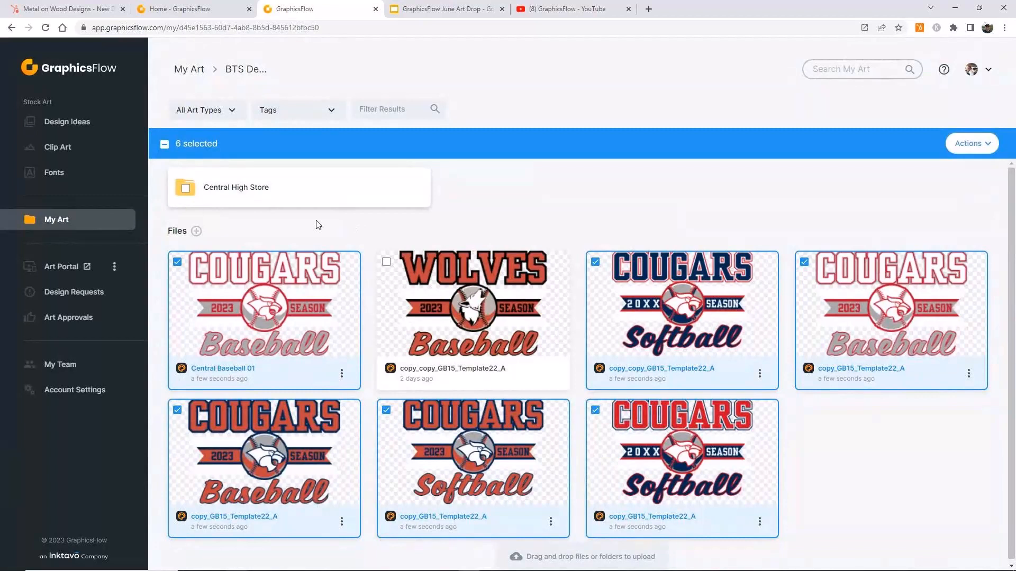
Filter the folder by "cougar" and view the download formats offered for the navy Cougars Softball design.
left_click(385, 110)
type("c")
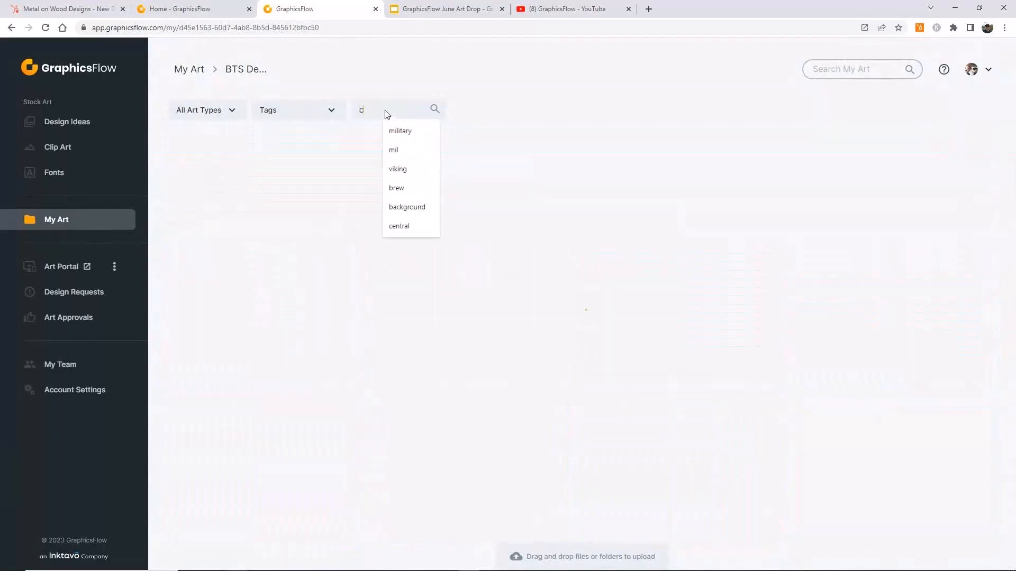
type("ougar")
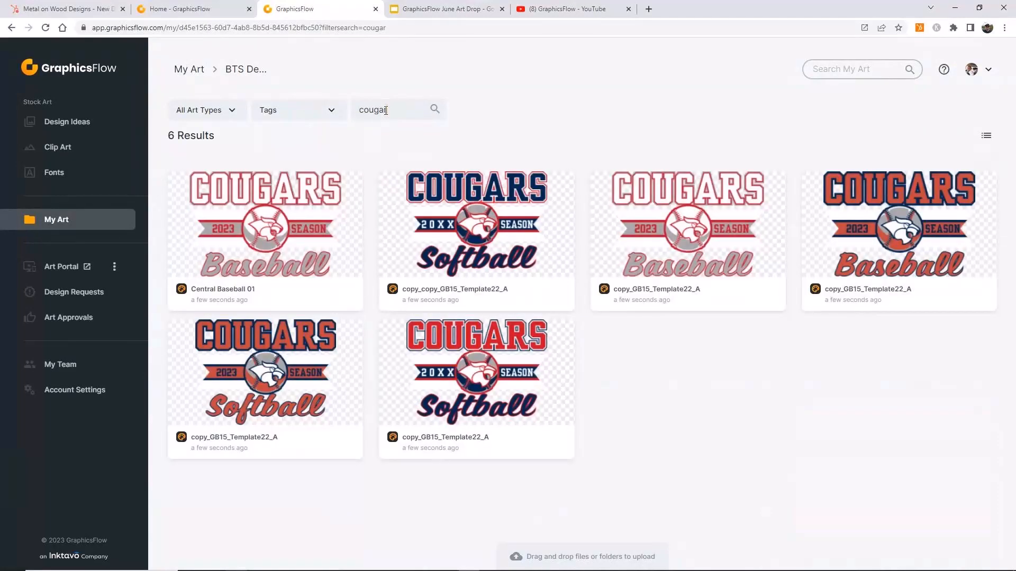
left_click(555, 294)
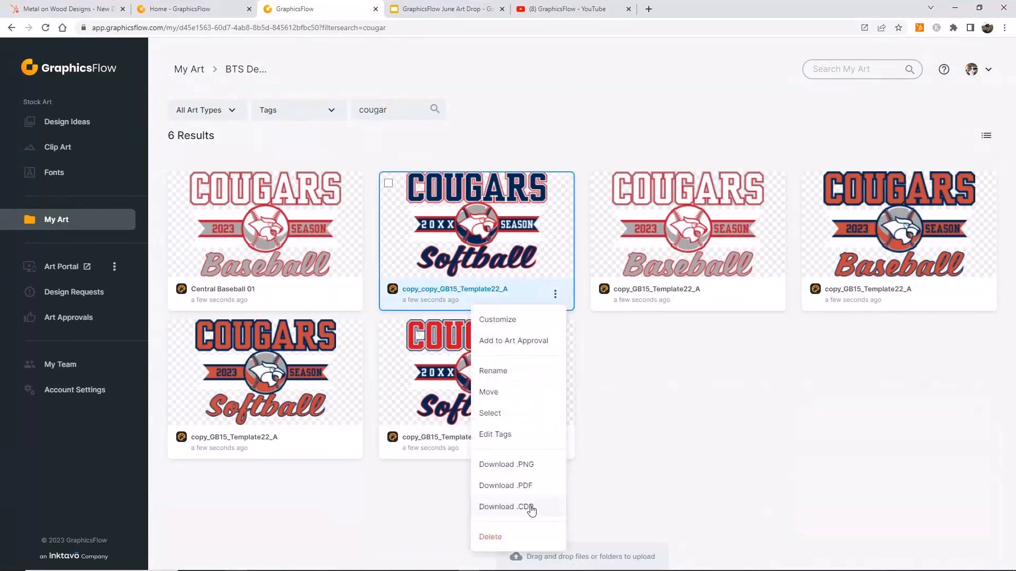
left_click(690, 479)
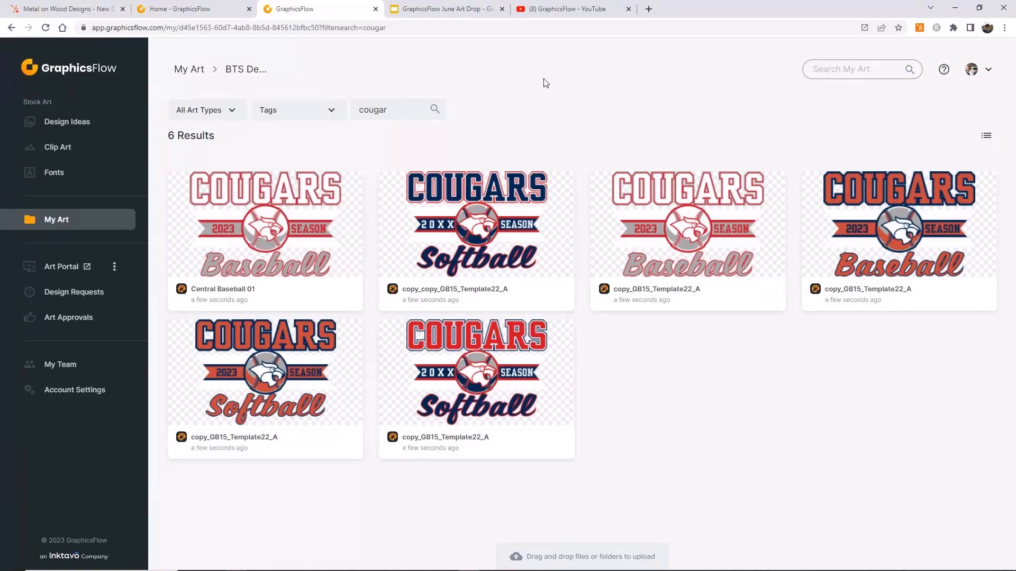
Go to the stock Design Ideas library and filter it to Downloaded designs.
left_click(69, 123)
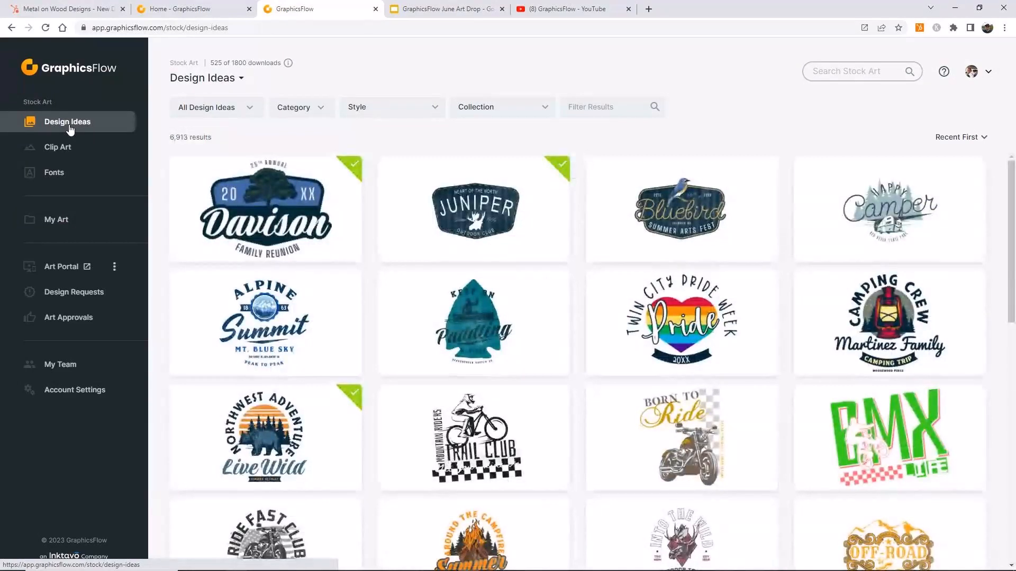
left_click(248, 109)
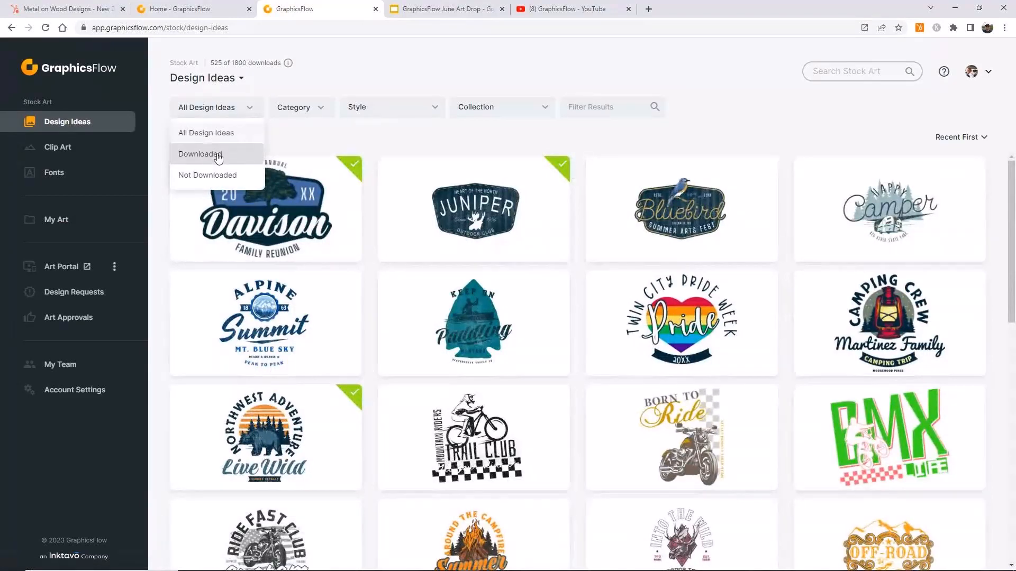
left_click(218, 156)
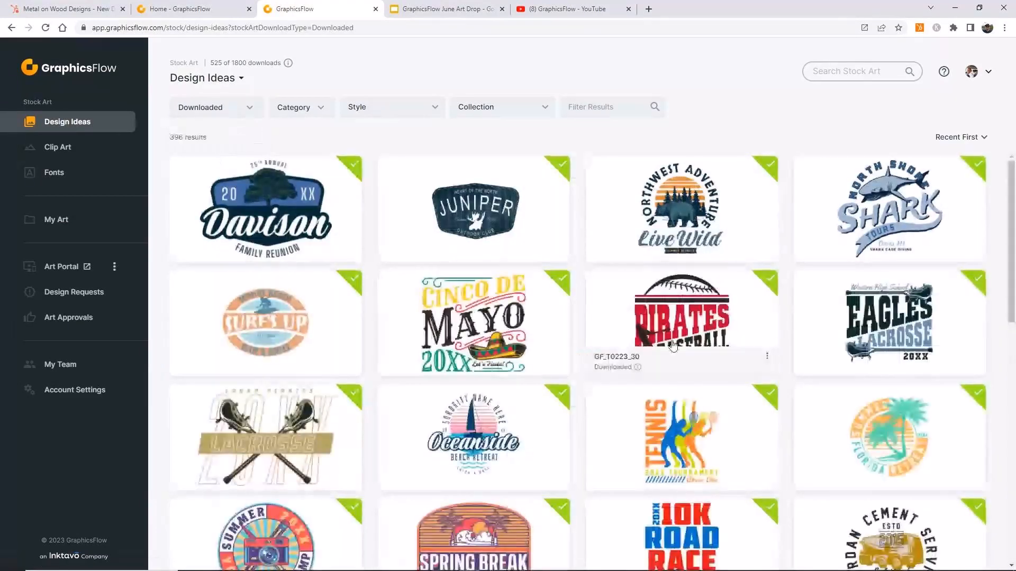
Browse the downloaded designs and view the file options for the 88 Falcons basketball design.
scroll(680, 353, "down", 2)
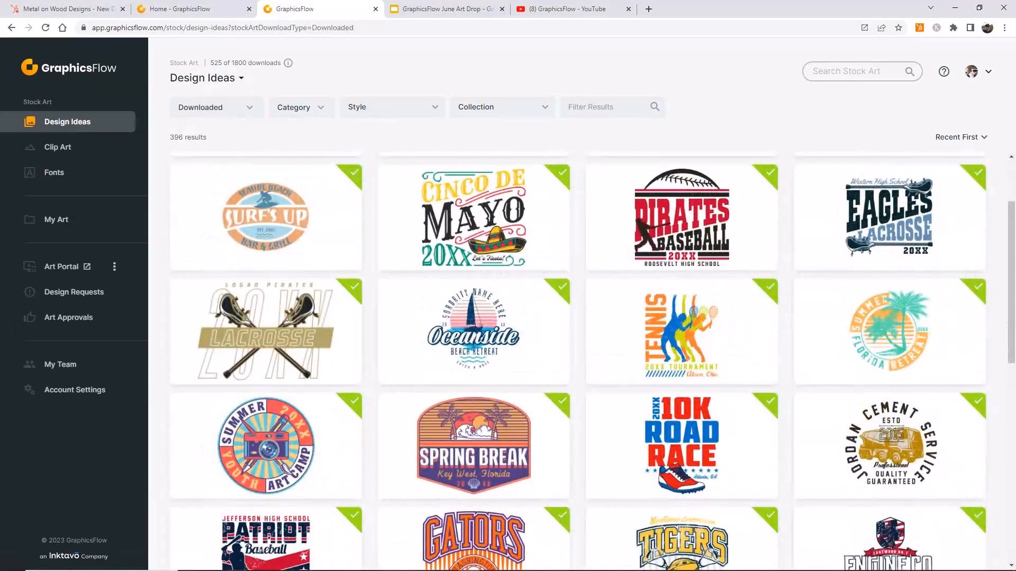
left_click_drag(1012, 290, 1014, 494)
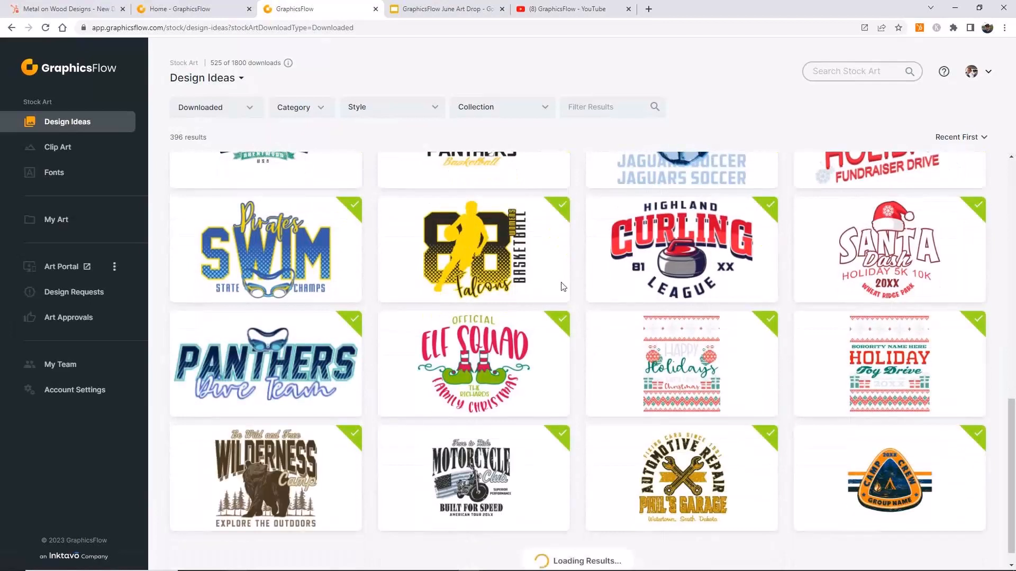
left_click(559, 283)
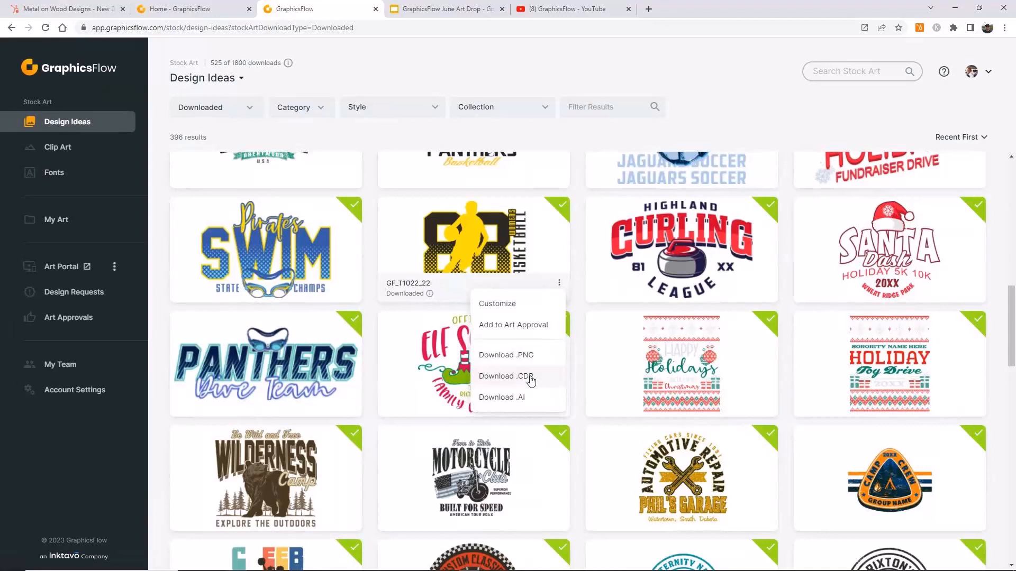
left_click(479, 64)
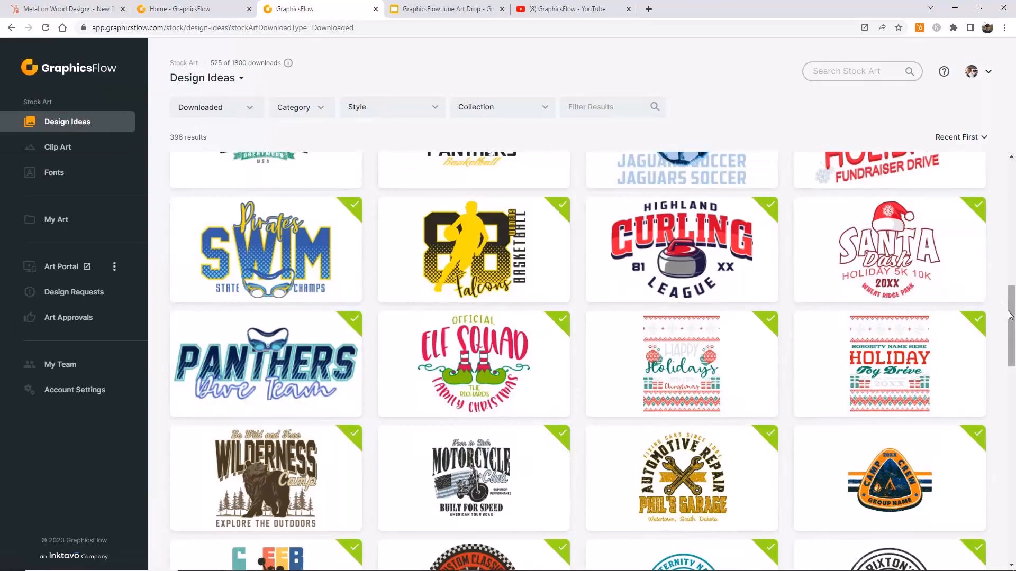
left_click_drag(1010, 315, 1010, 192)
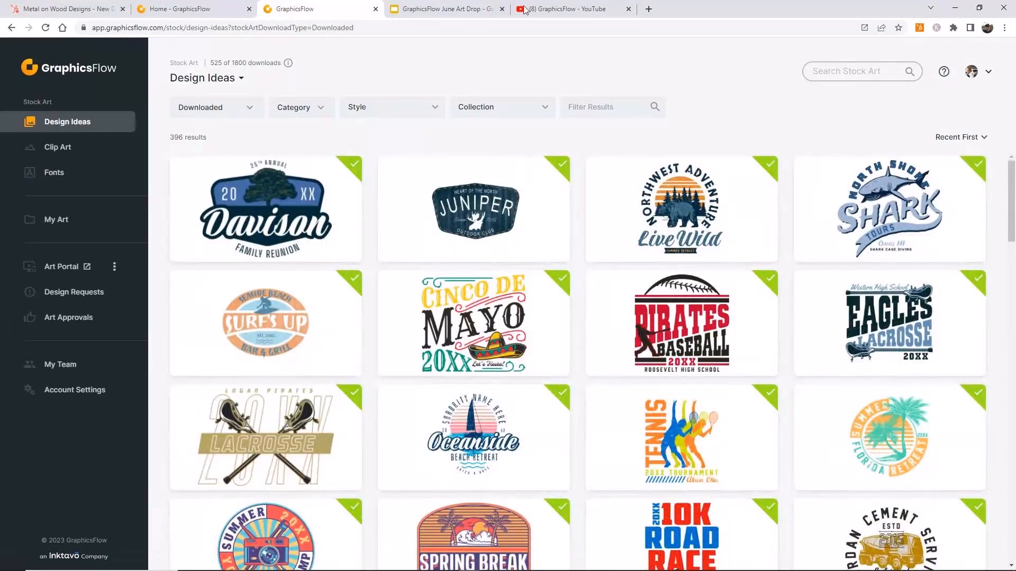
Open the Circus Print Shop InkSoft demo art portal page in a new browser tab.
left_click(649, 9)
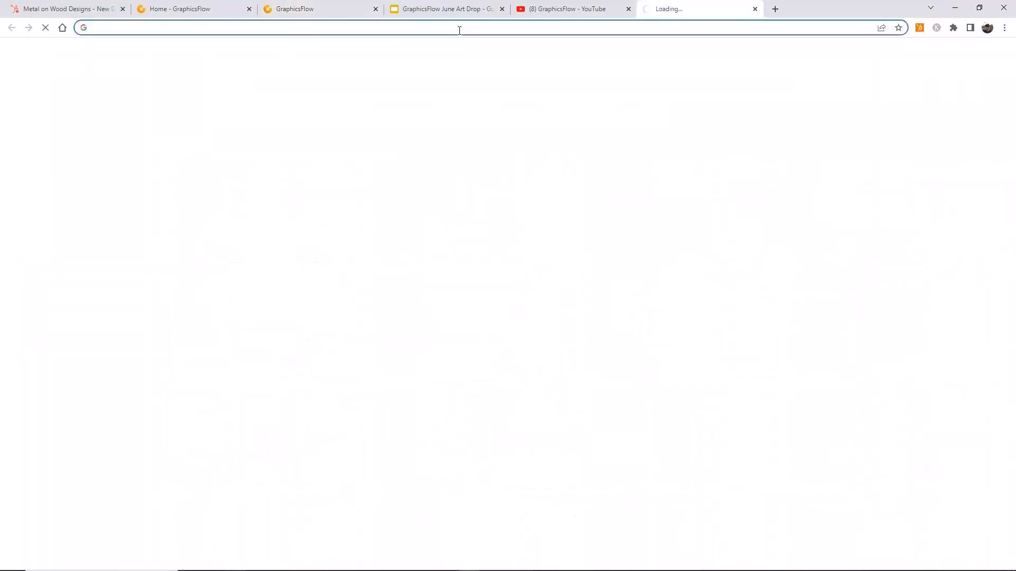
left_click(111, 28)
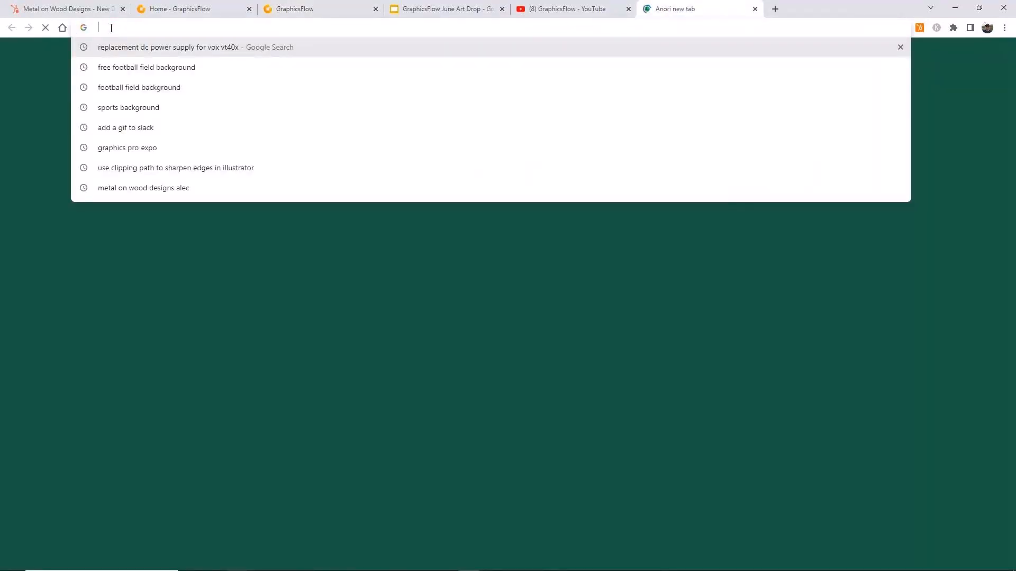
type("circusprintshop.myorder.design")
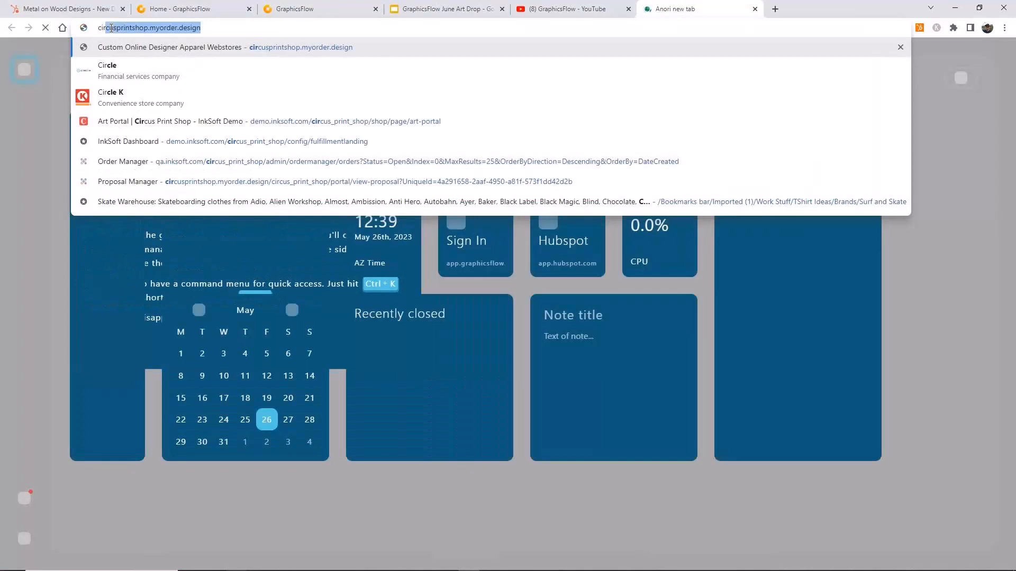
key("Down")
key("Down")
key("Down")
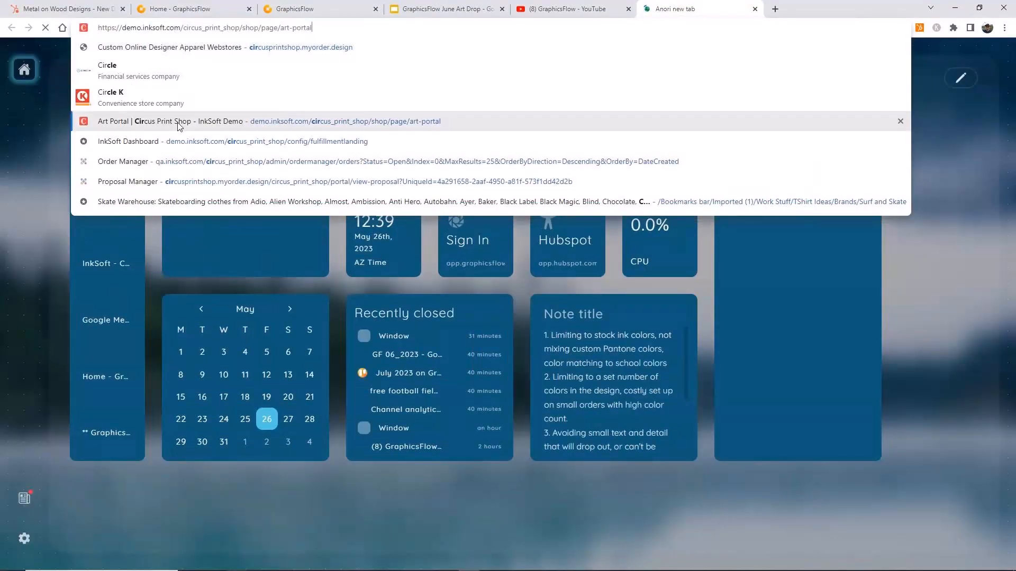
key("Return")
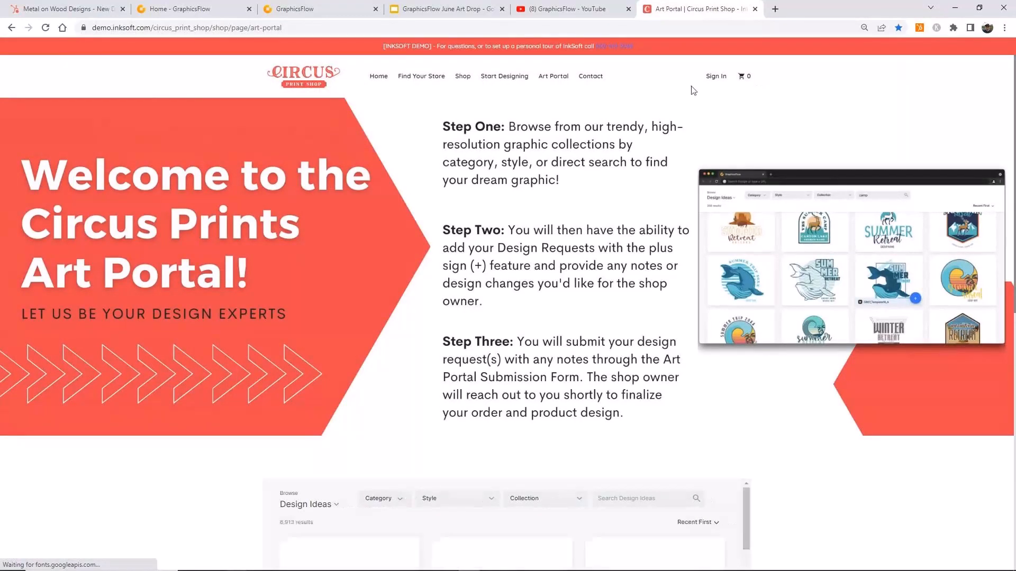
Sign in to the Circus Print Shop with the saved account credentials and go to its list of active stores.
left_click(715, 76)
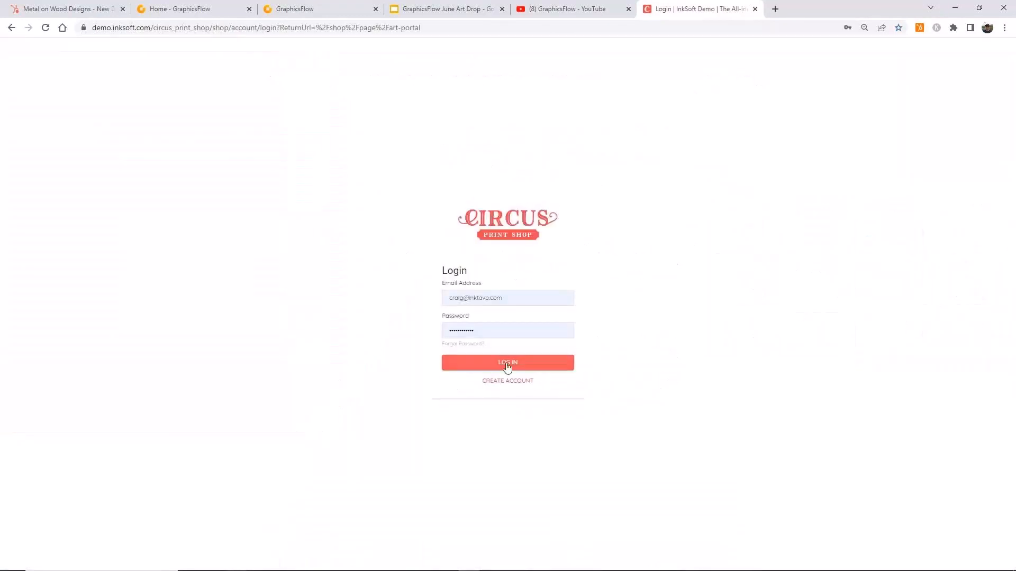
left_click(507, 364)
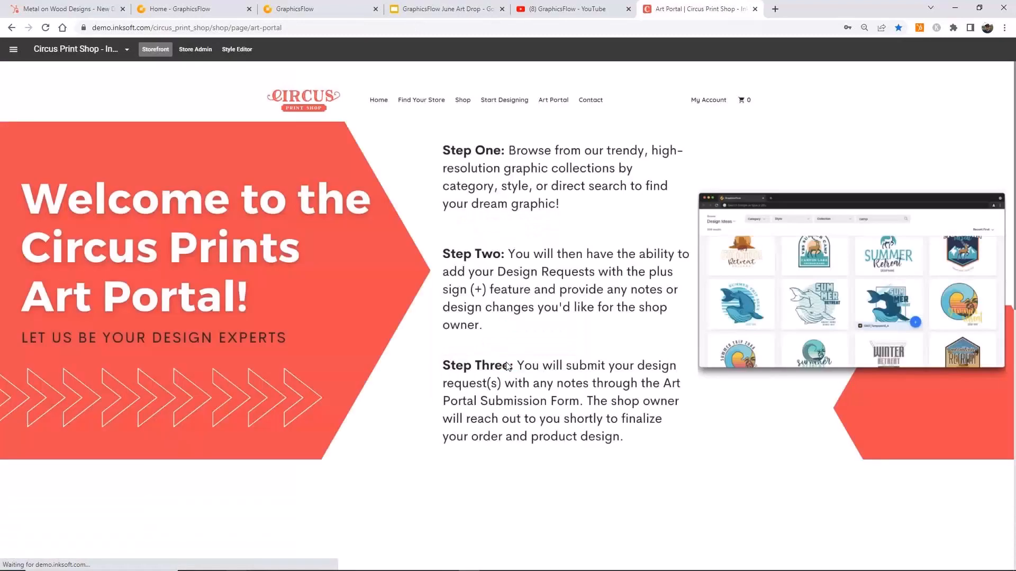
left_click(127, 50)
left_click(16, 52)
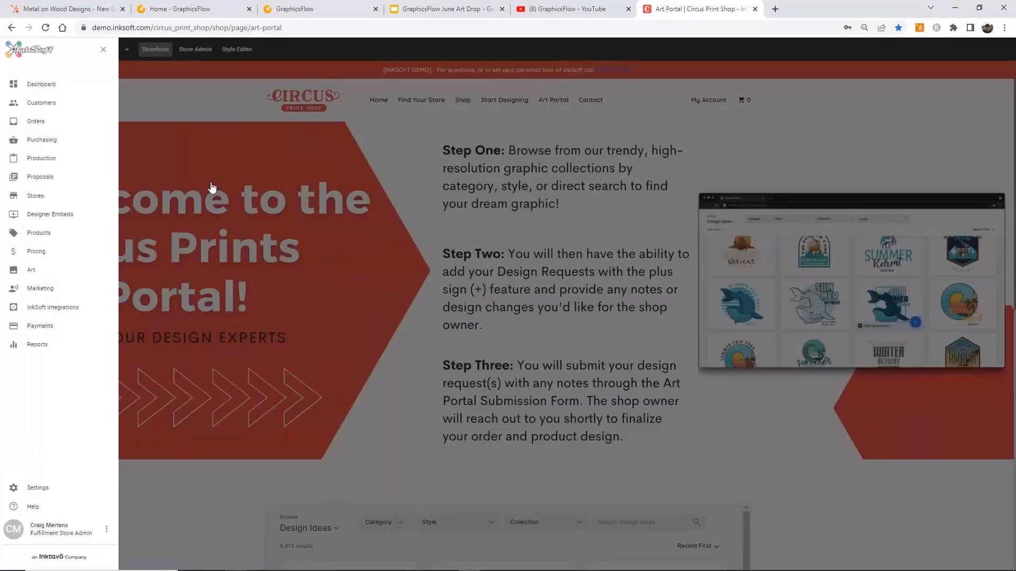
left_click(211, 193)
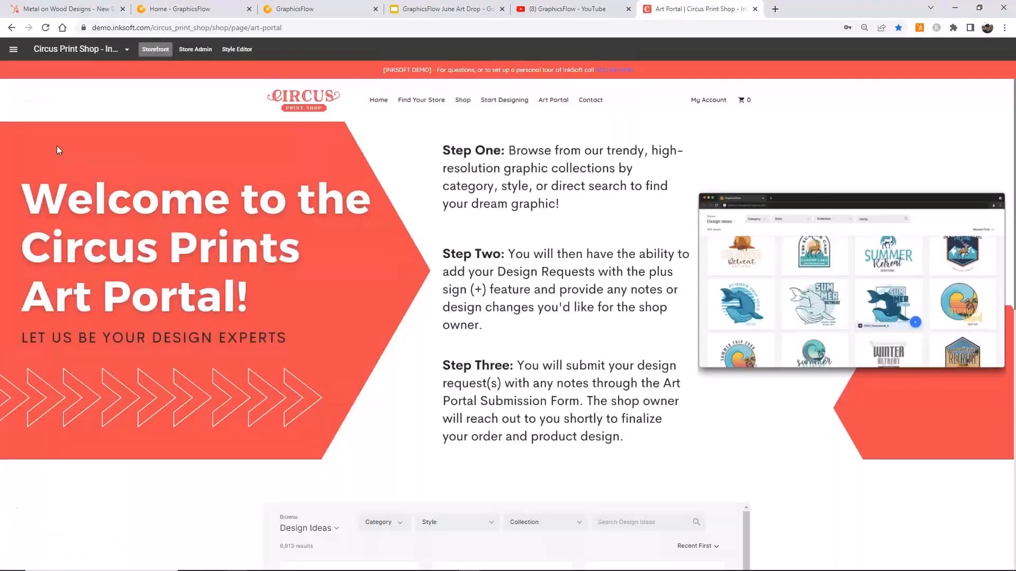
left_click(16, 50)
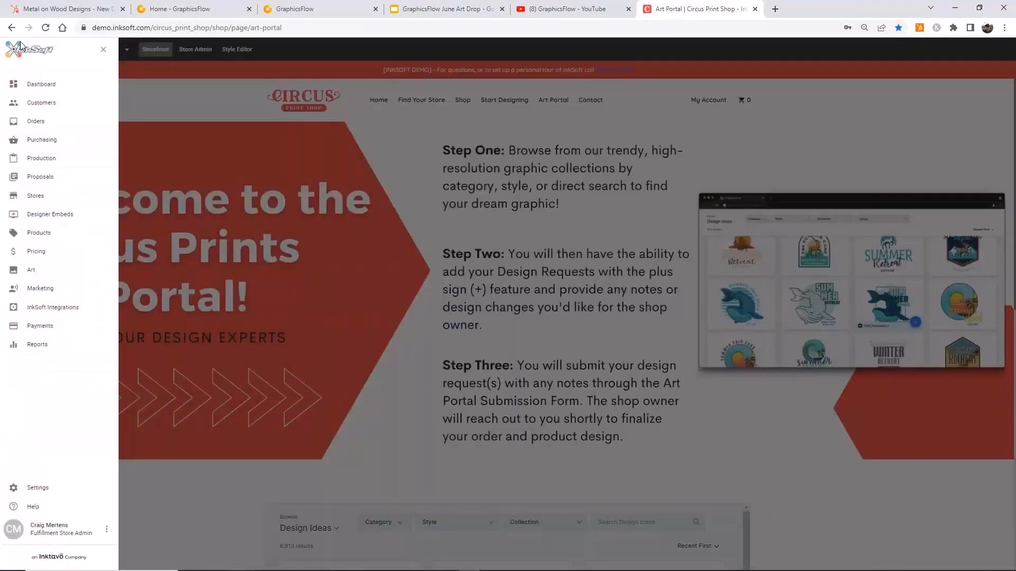
left_click(32, 198)
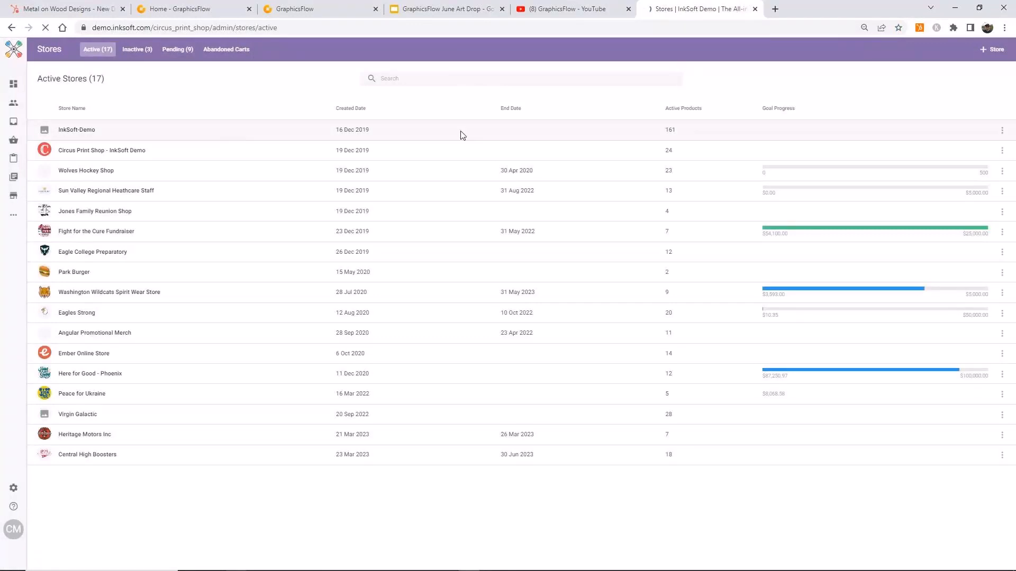
left_click(993, 51)
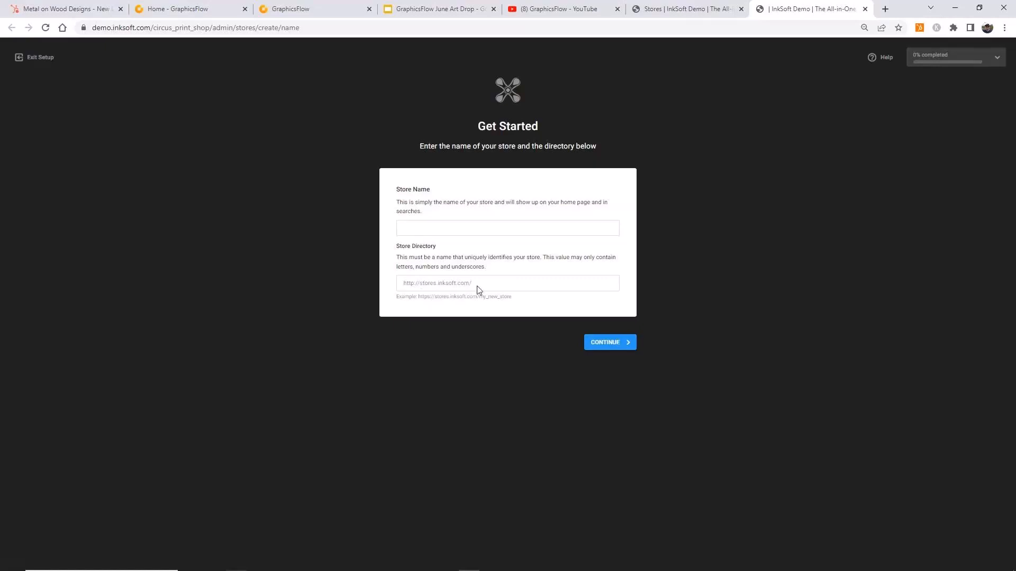
left_click(417, 233)
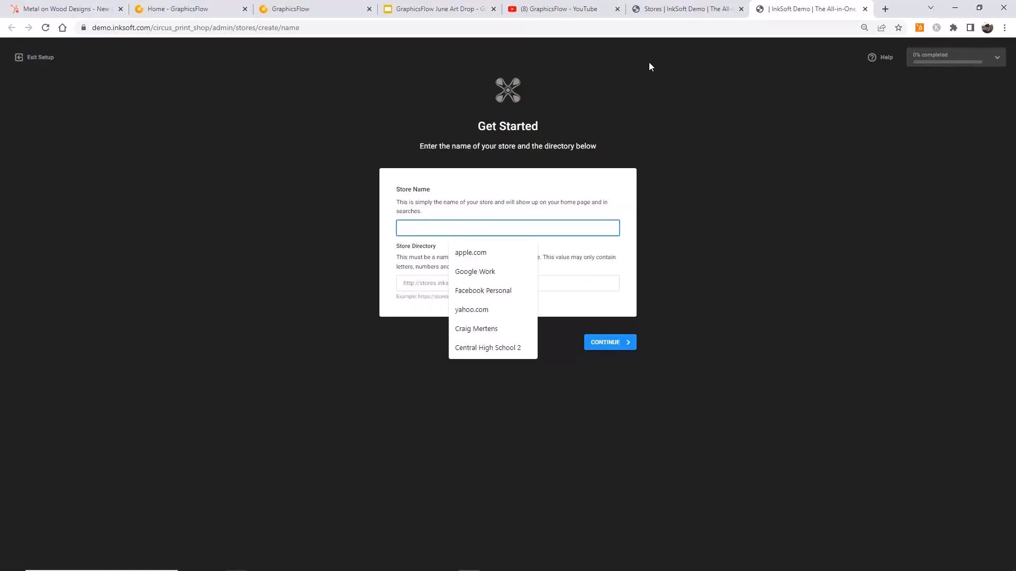
left_click(22, 58)
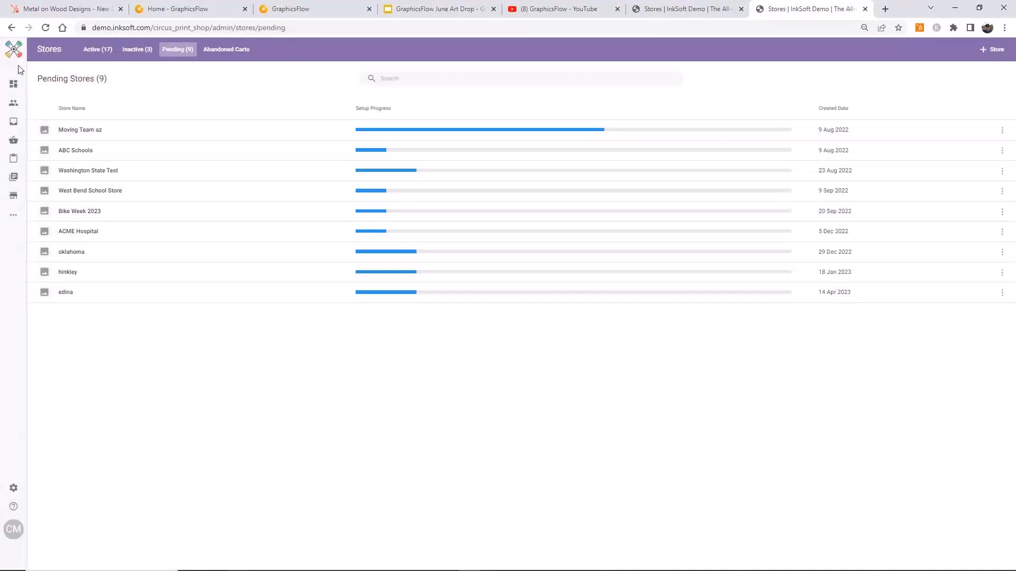
mouse_move(14, 86)
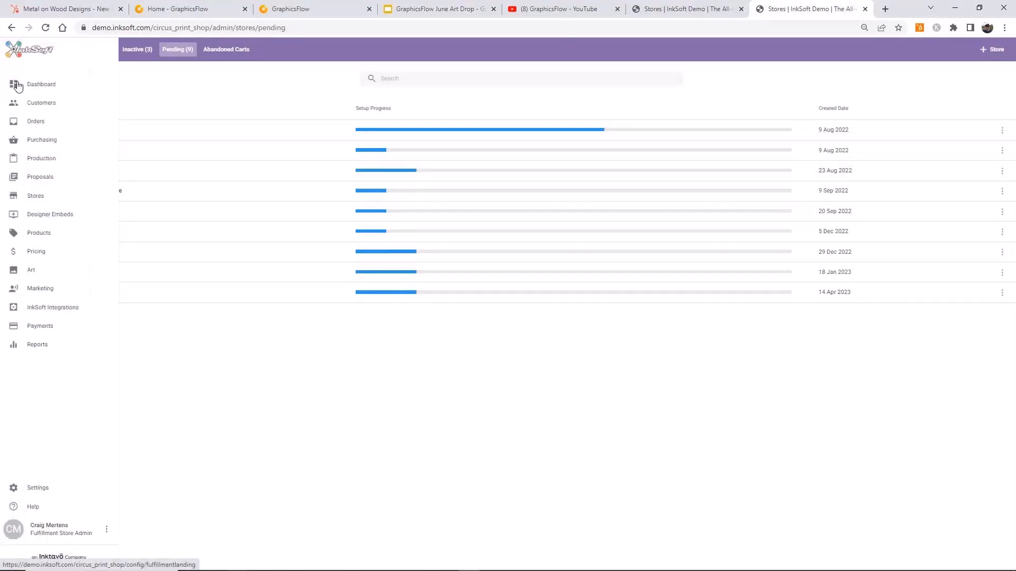
left_click(34, 196)
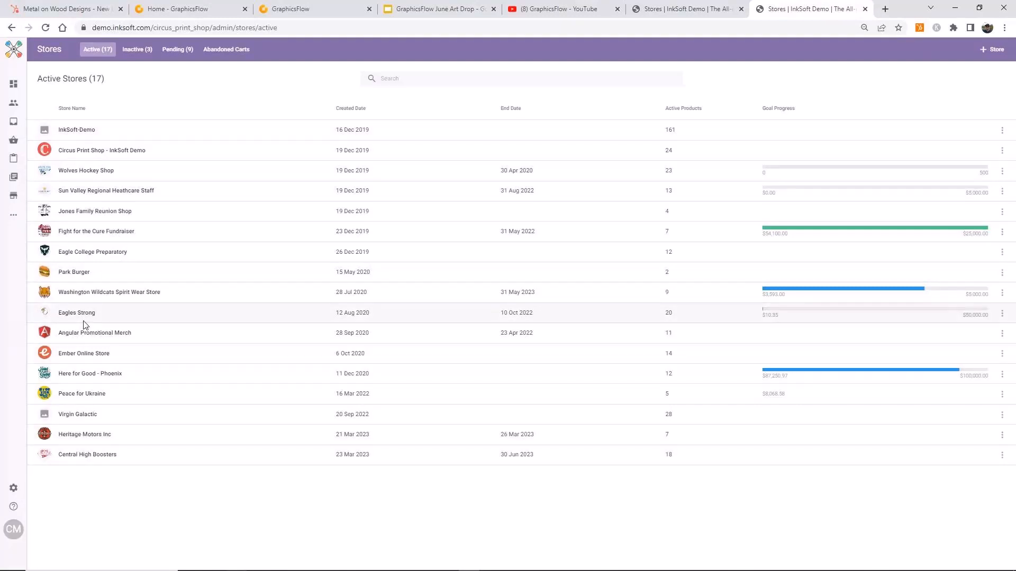
Open the Central High Boosters store from the active stores and view its storefront home page.
left_click(89, 460)
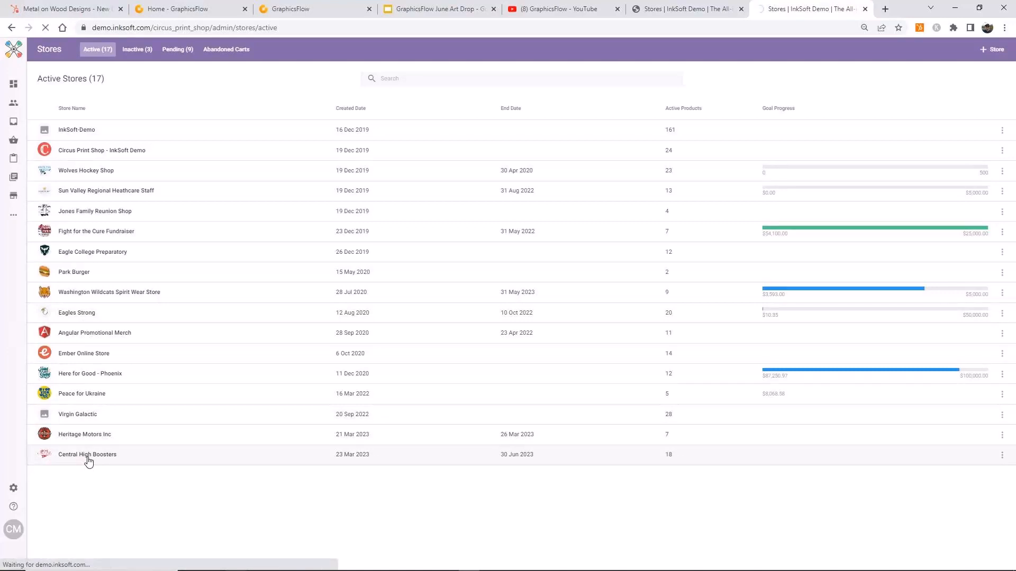
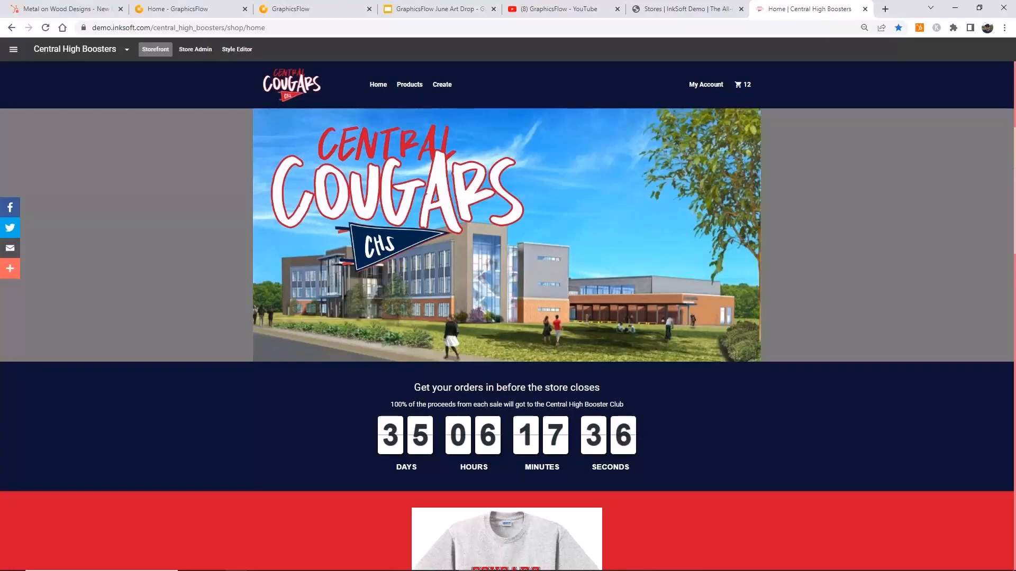
key("ctrl+l")
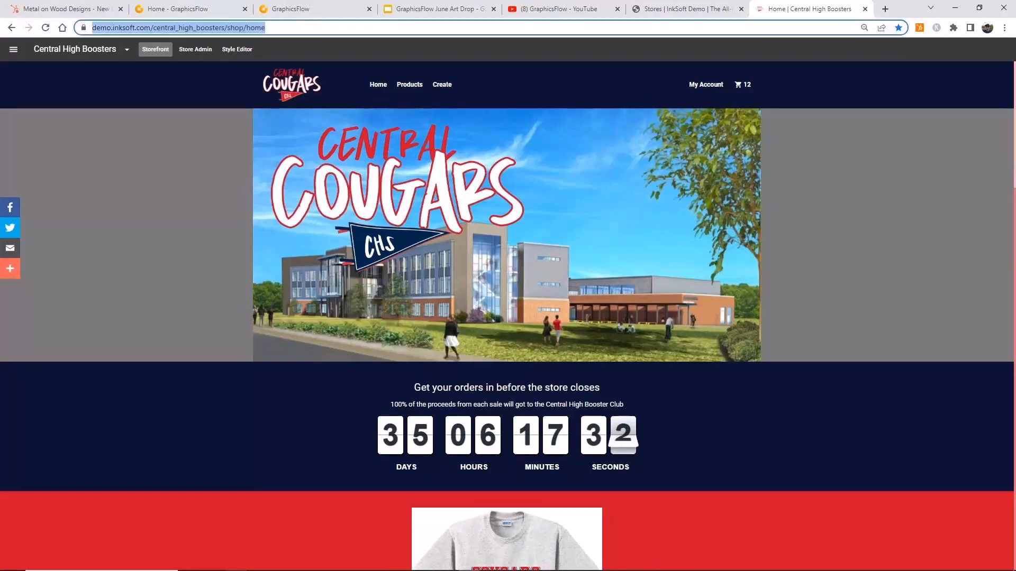
key("alt+Tab")
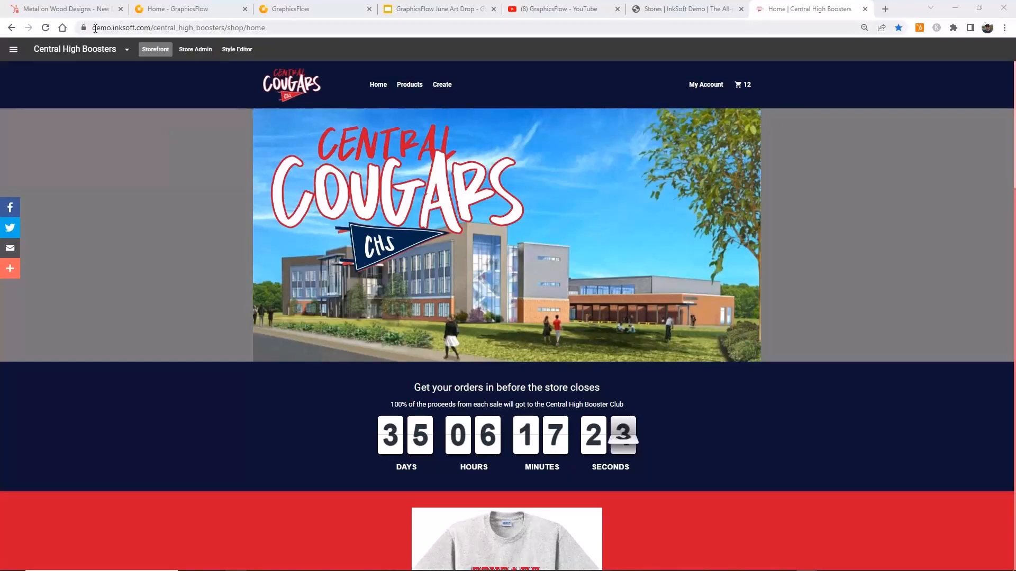
left_click_drag(94, 28, 164, 211)
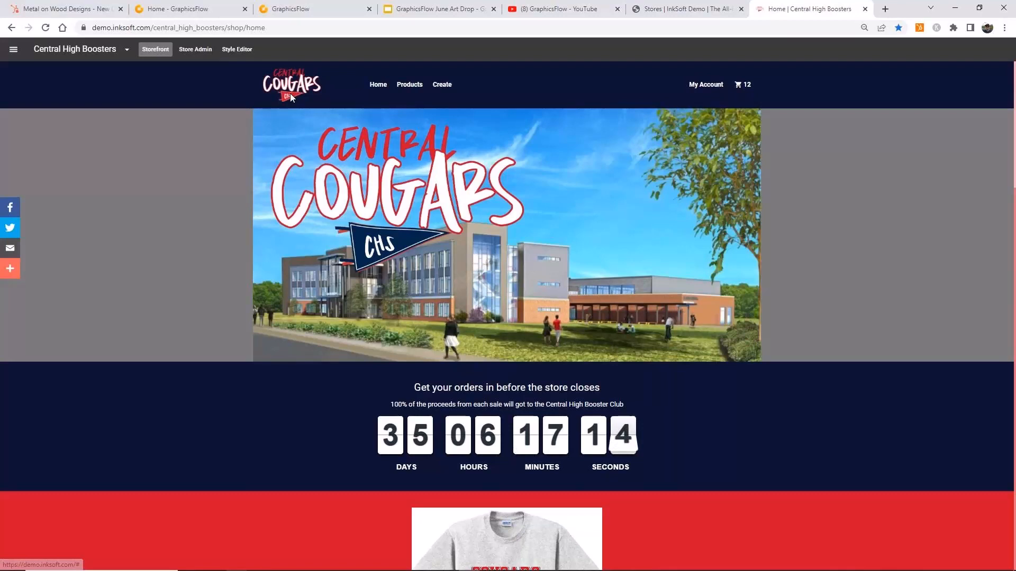
Go to the shop's proposals and start a new draft proposal.
left_click(14, 51)
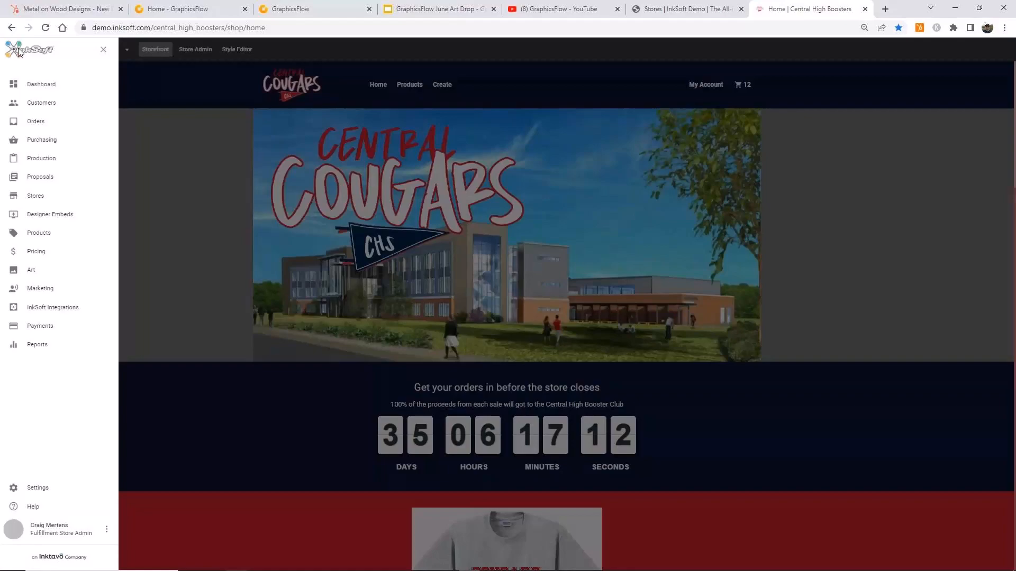
left_click(38, 179)
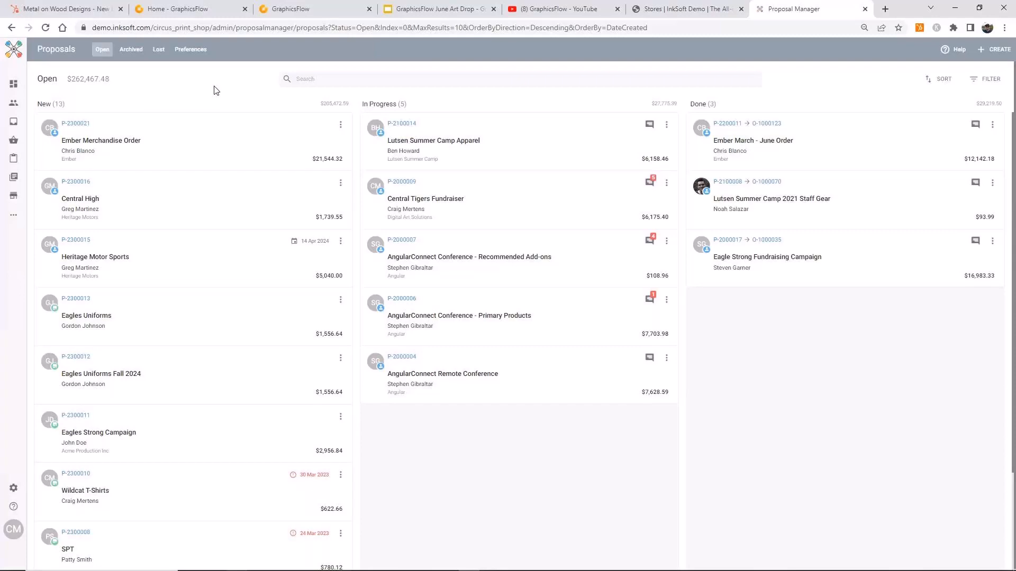
left_click(992, 50)
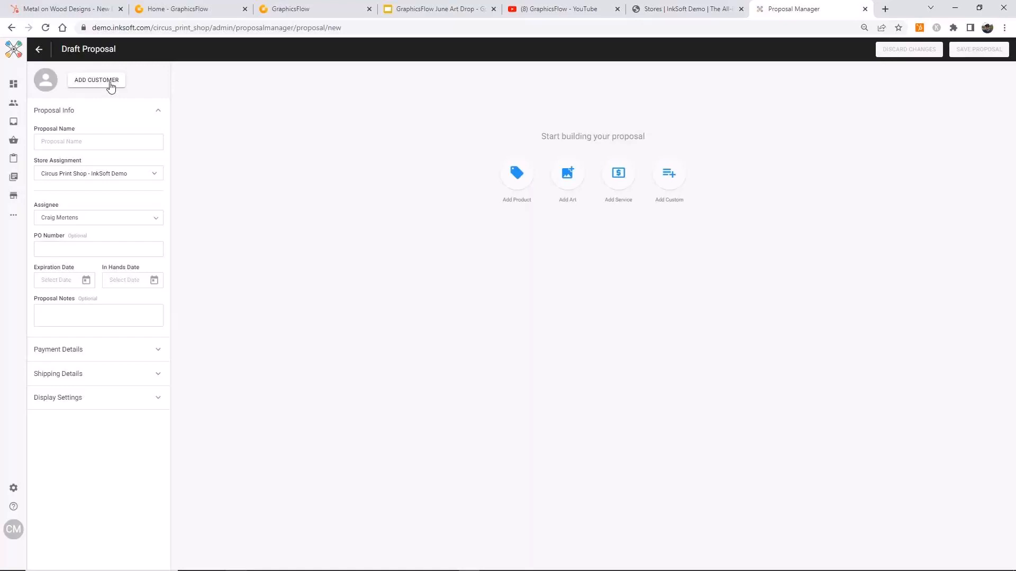
Search for the existing Heritage Motors customer by name and add them to the draft proposal.
left_click(111, 87)
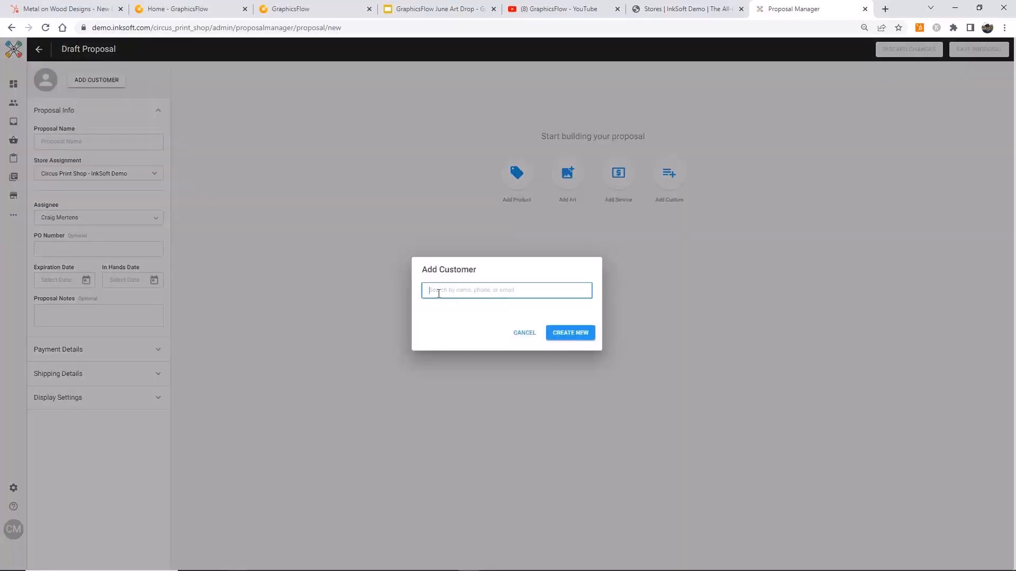
type("greg m")
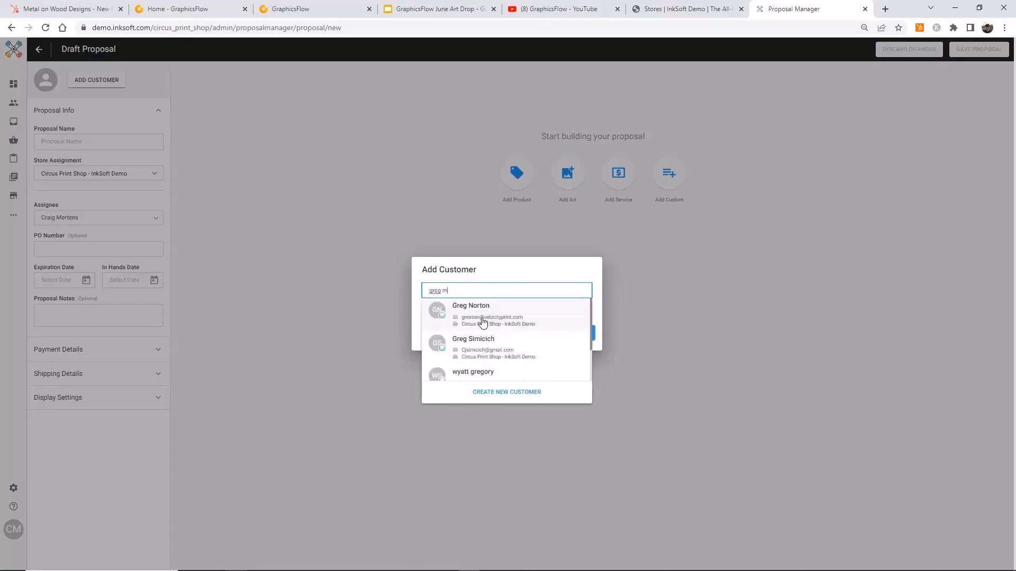
scroll(503, 312, "down", 1)
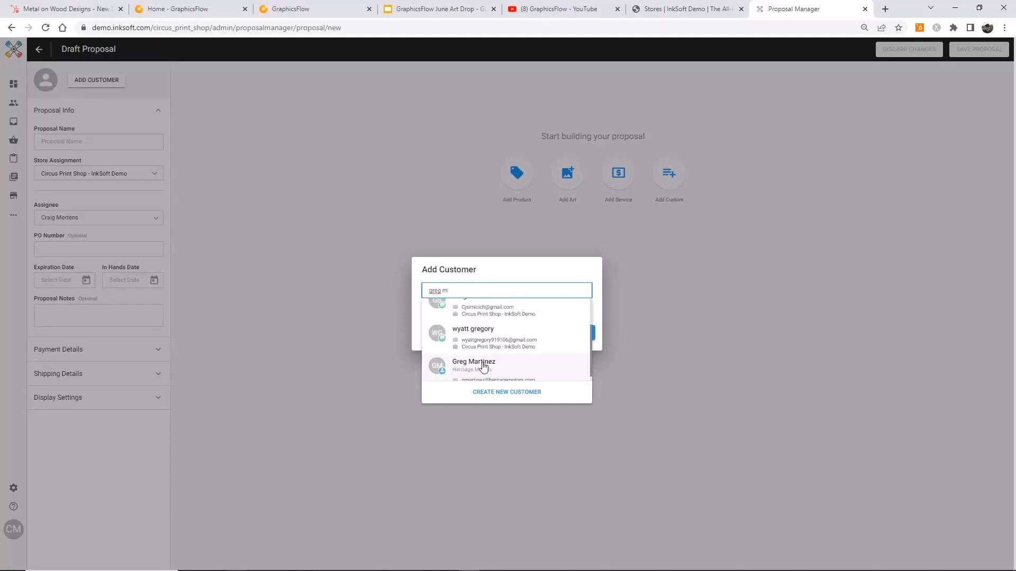
scroll(483, 349, "up", 1)
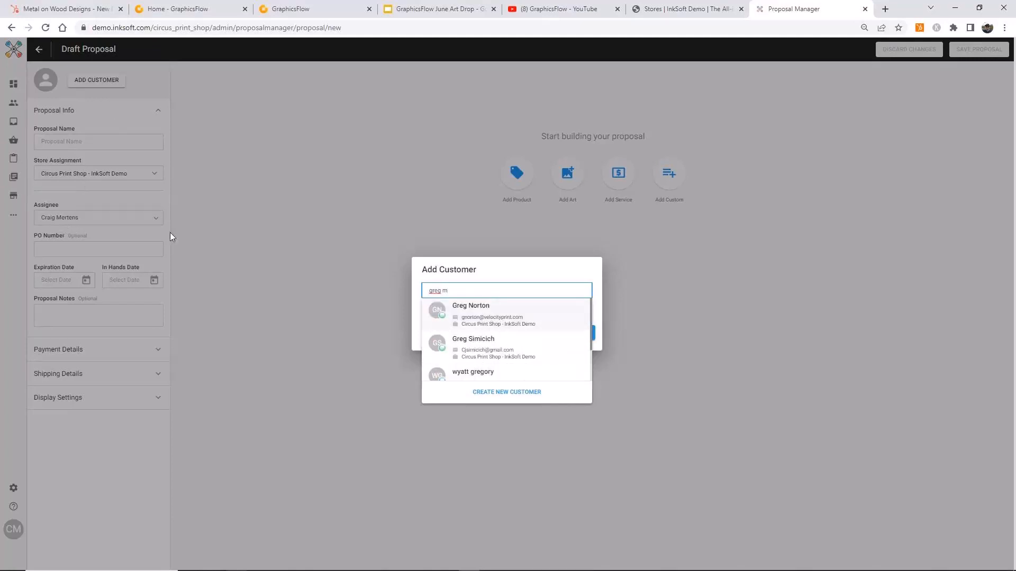
scroll(481, 343, "down", 1)
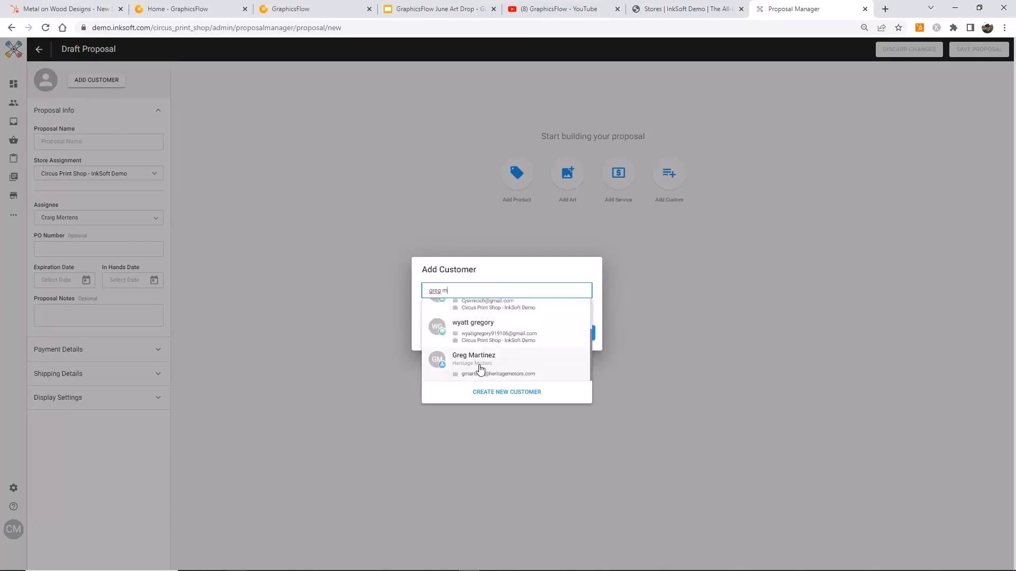
left_click(480, 369)
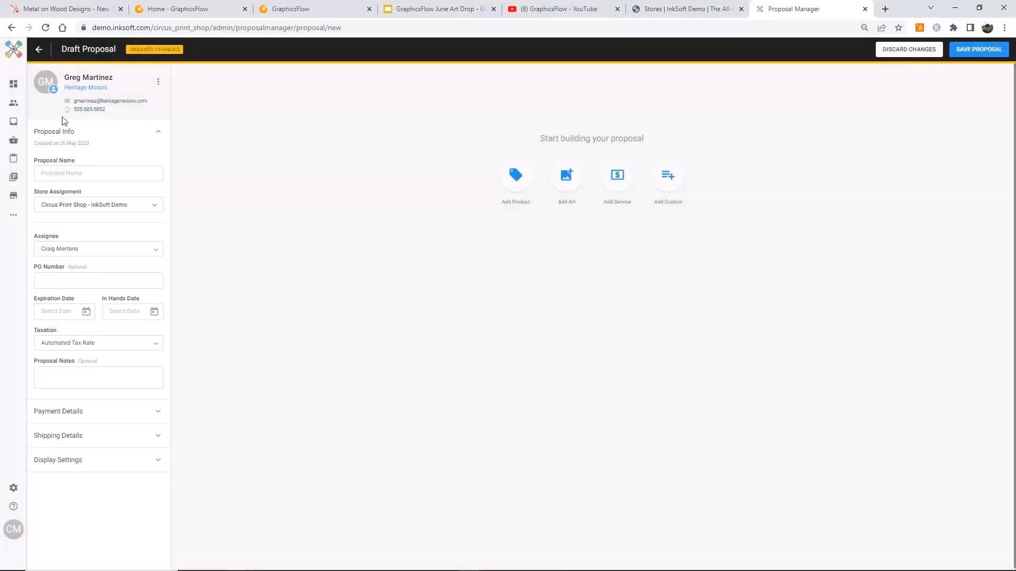
Name the proposal Central Cougars Softball and assign it to the Central High Boosters store.
left_click(57, 175)
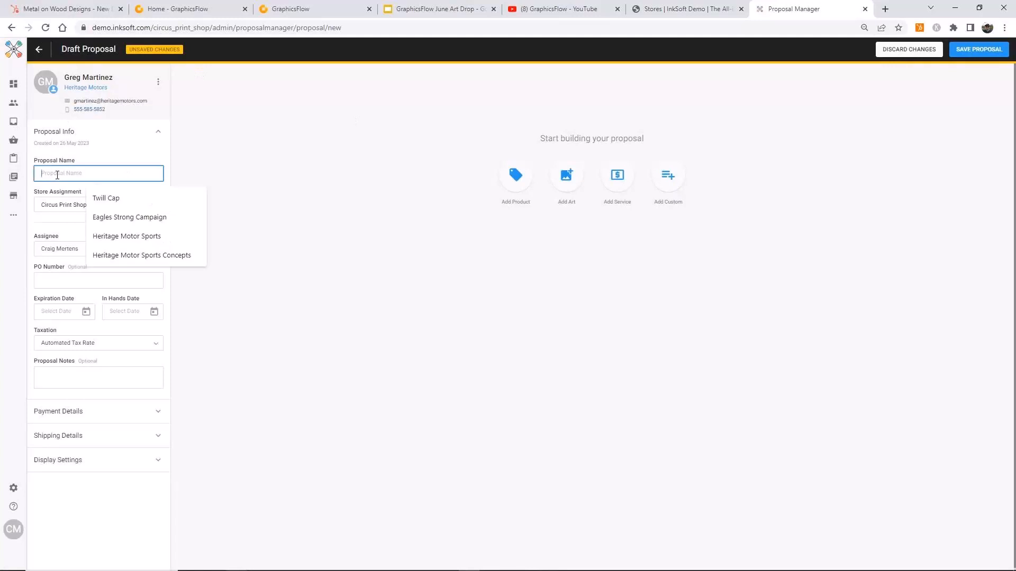
type("One")
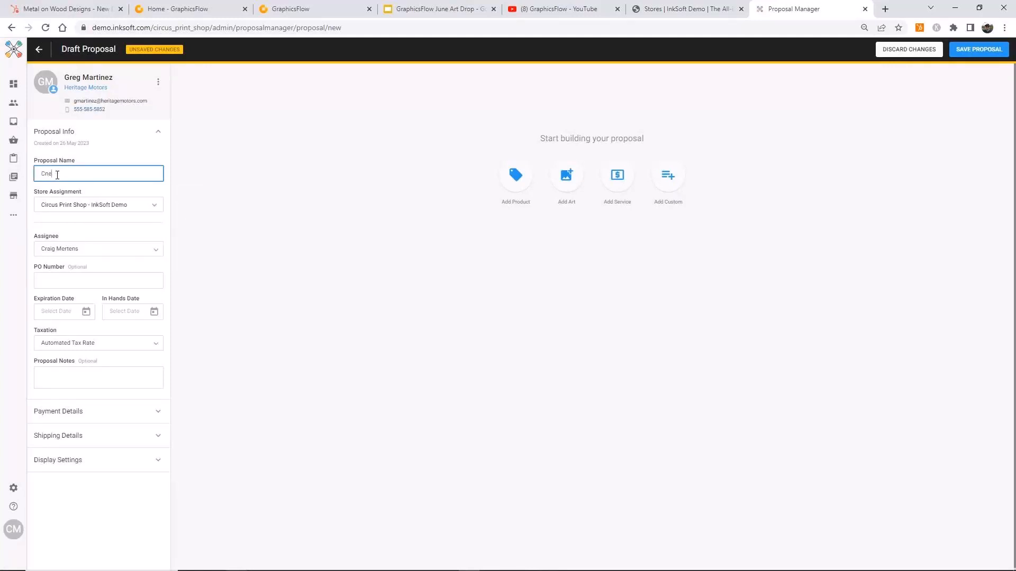
type("tral Cougars Softball")
left_click(155, 210)
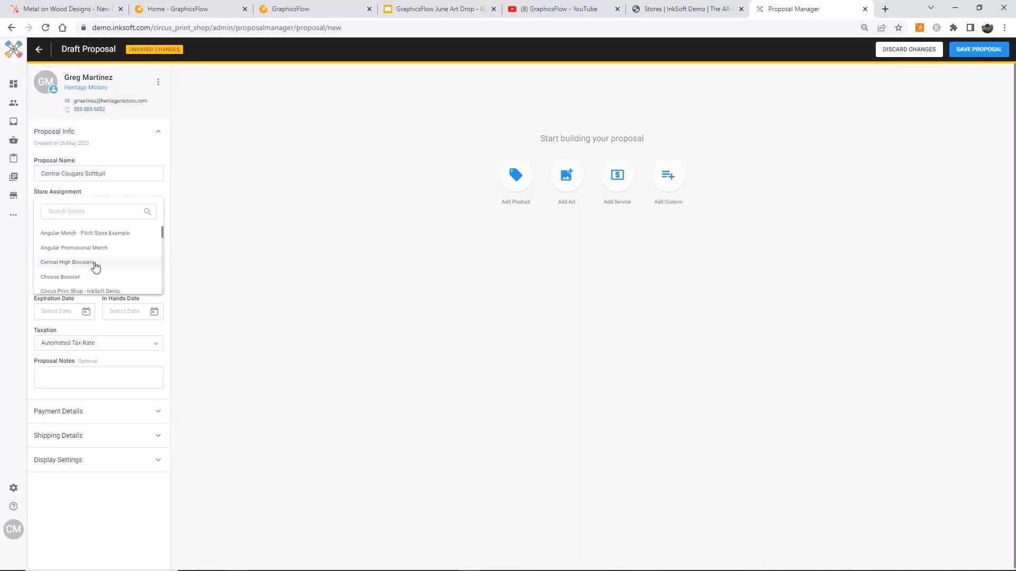
left_click(96, 265)
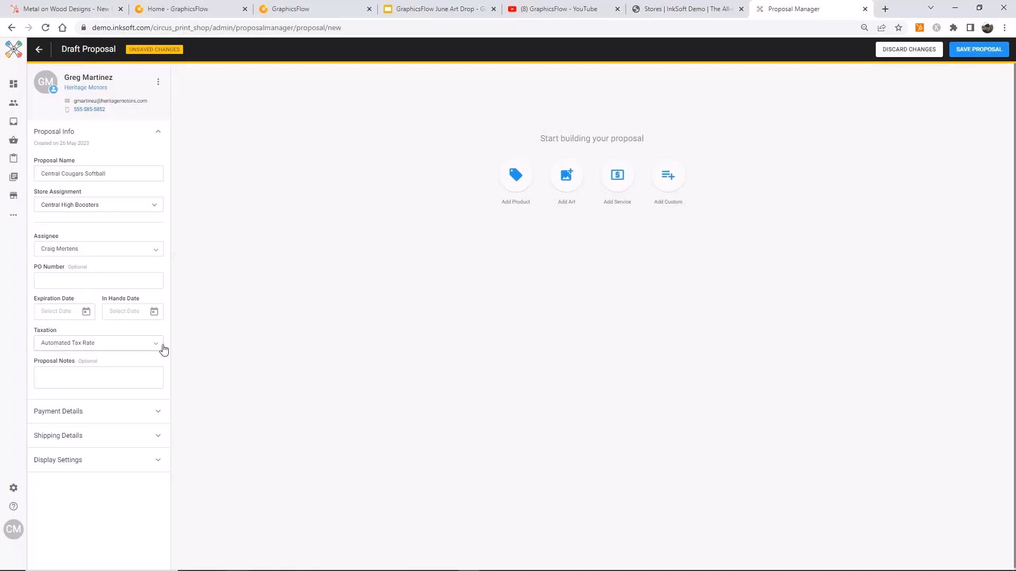
Review the proposal's payment details and payment terms, leaving them as they are.
left_click(158, 413)
scroll(143, 438, "down", 1)
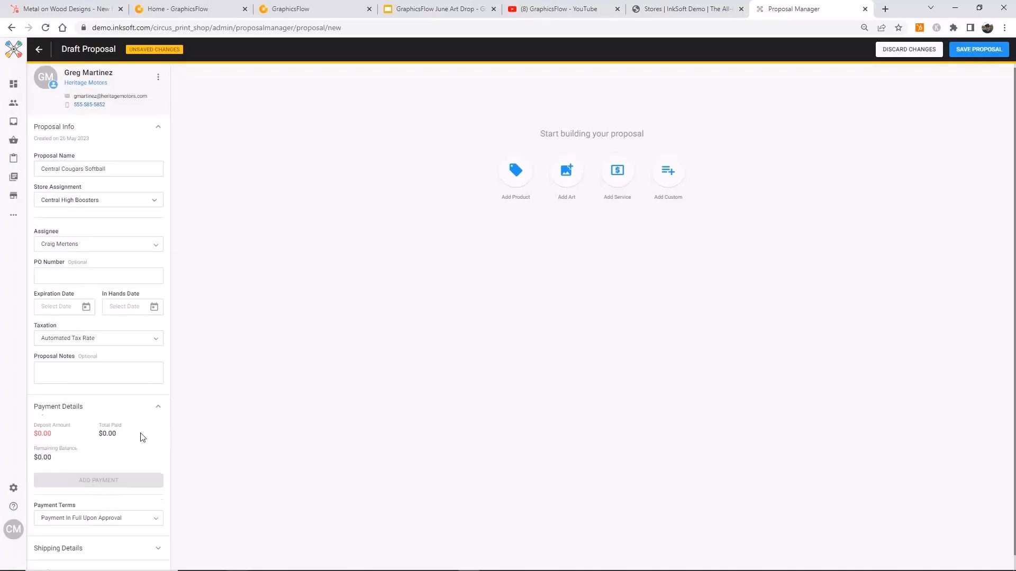
scroll(143, 438, "down", 1)
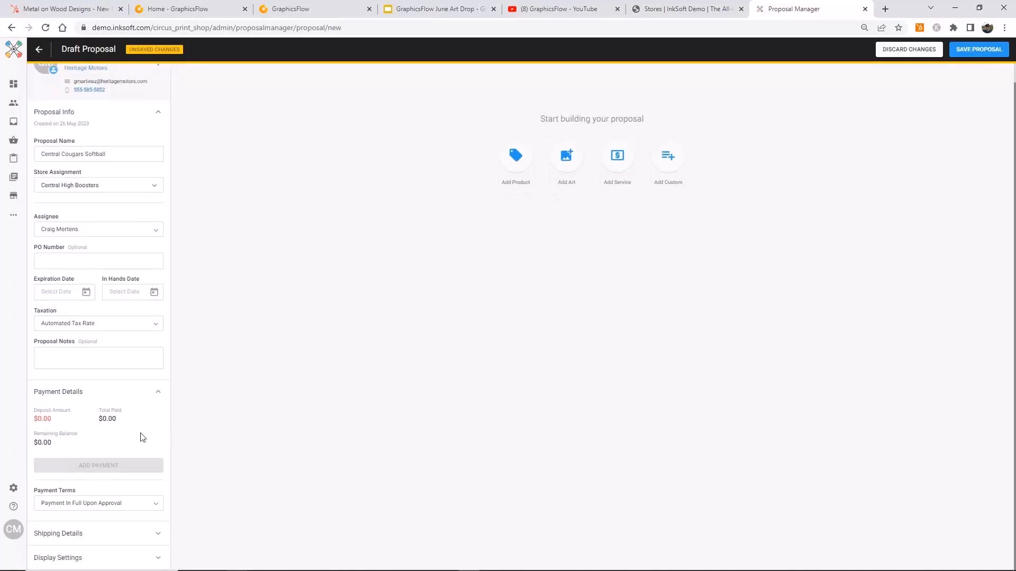
left_click(159, 393)
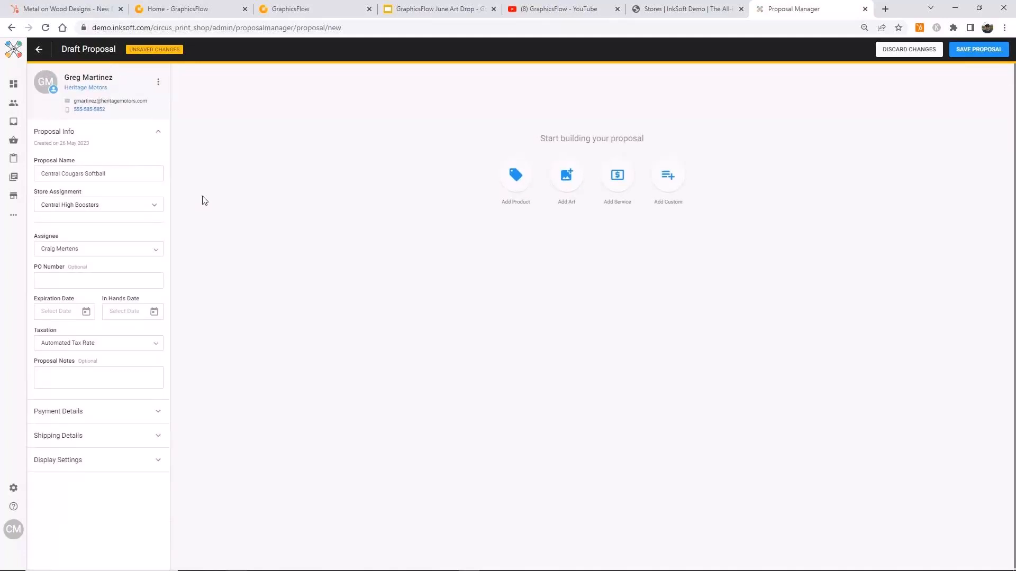
Upload the Cougars Softball 03 PDF from Downloads as print art for the proposal and save the proposal.
left_click(566, 179)
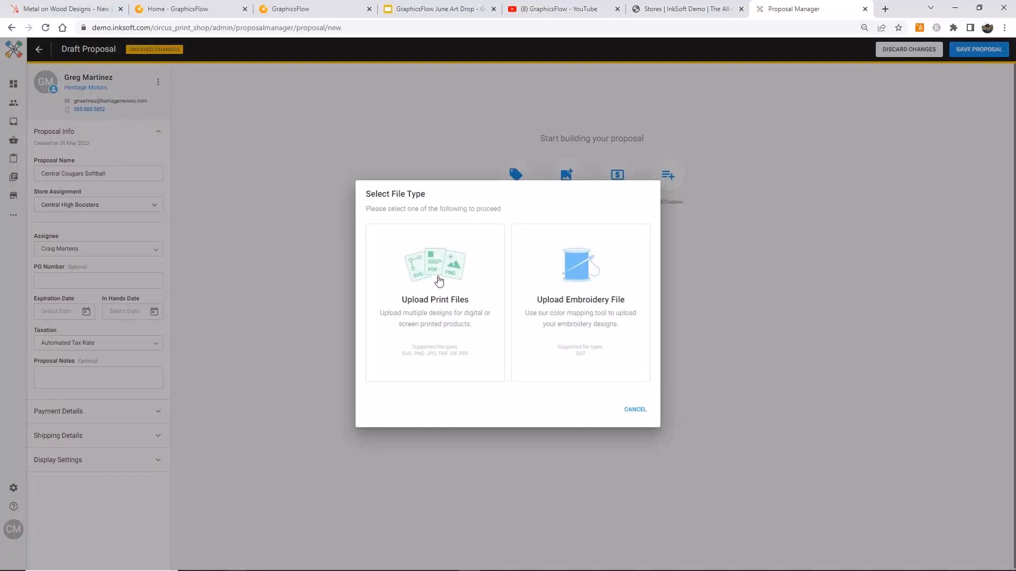
left_click(438, 281)
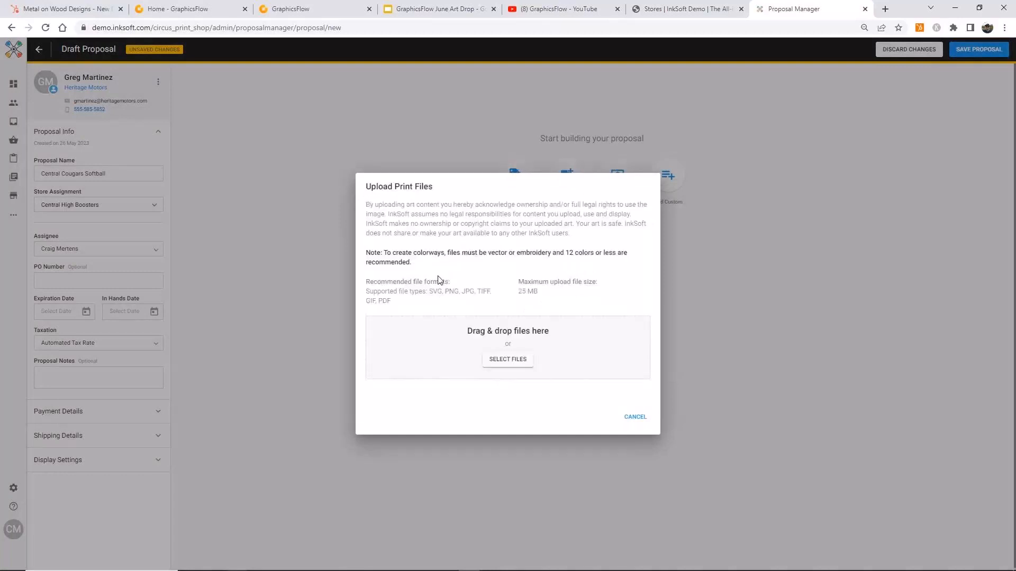
left_click(507, 361)
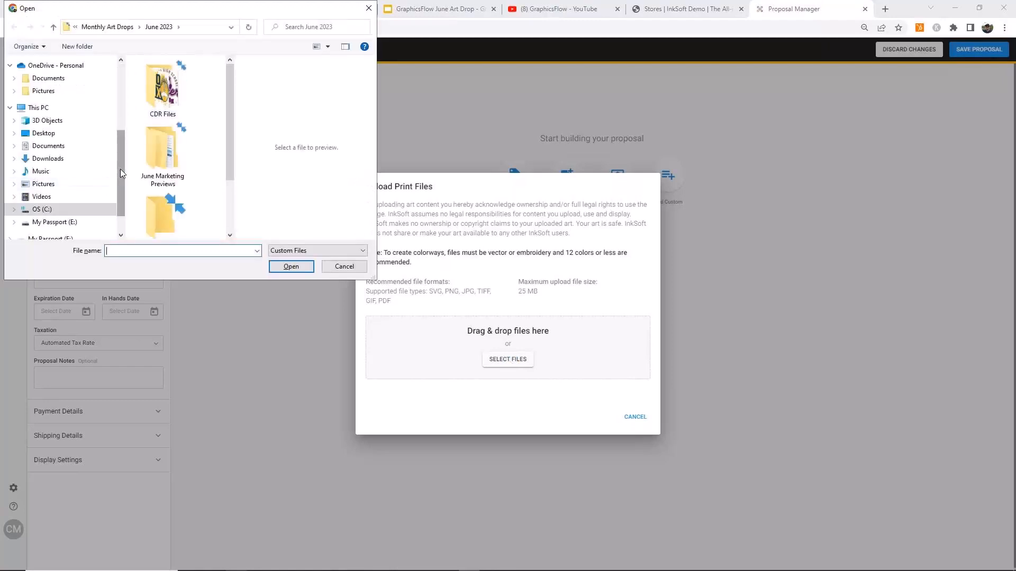
left_click(63, 159)
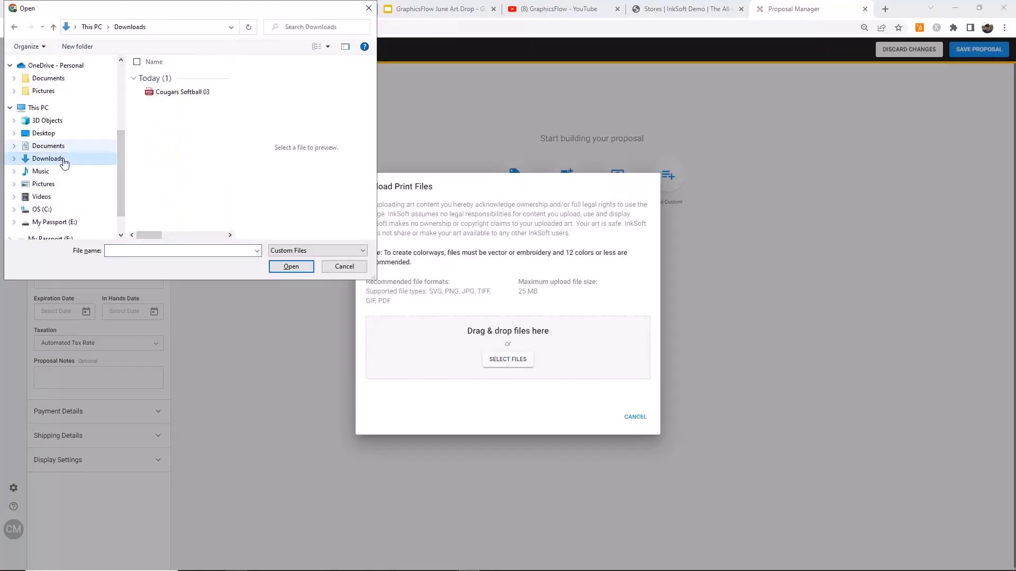
left_click(179, 92)
left_click(296, 268)
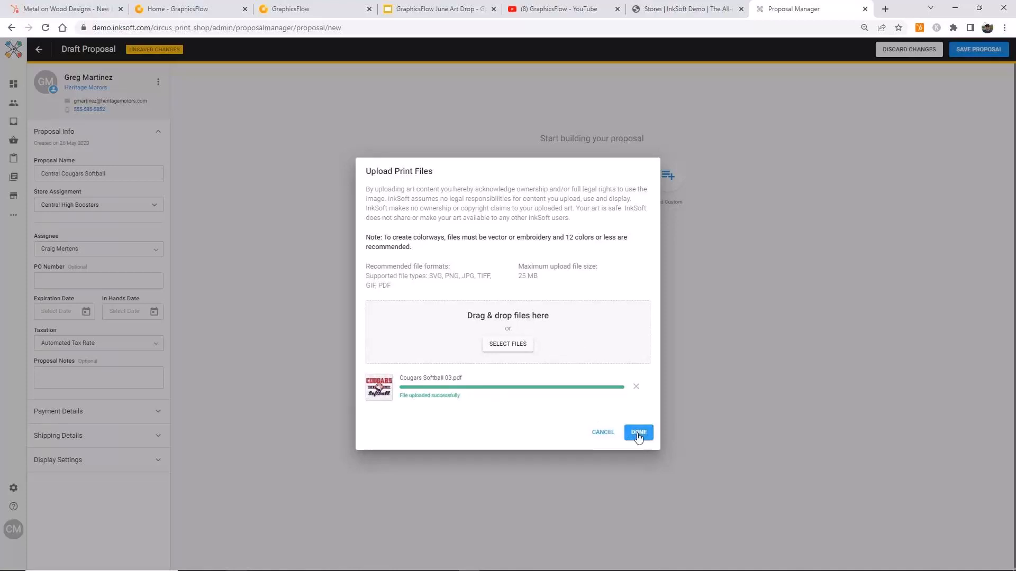
left_click(638, 434)
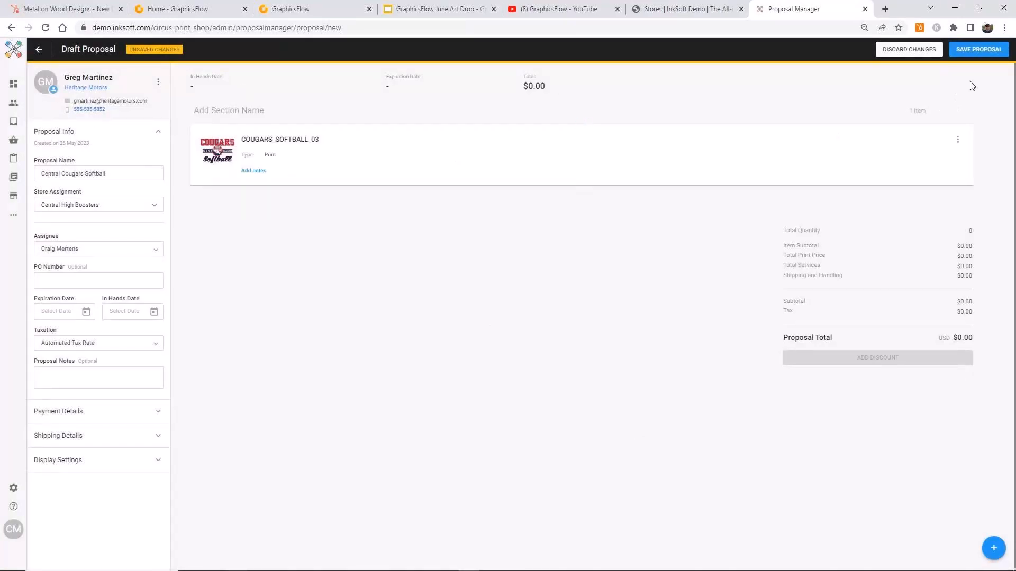
left_click(976, 51)
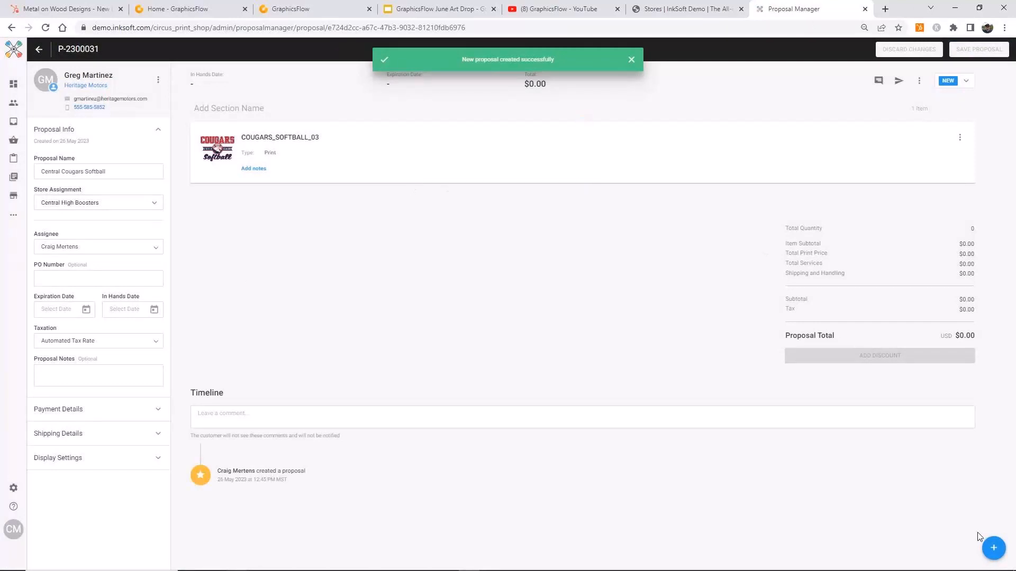
Start adding a product to the proposal and browse the product catalog.
left_click(993, 554)
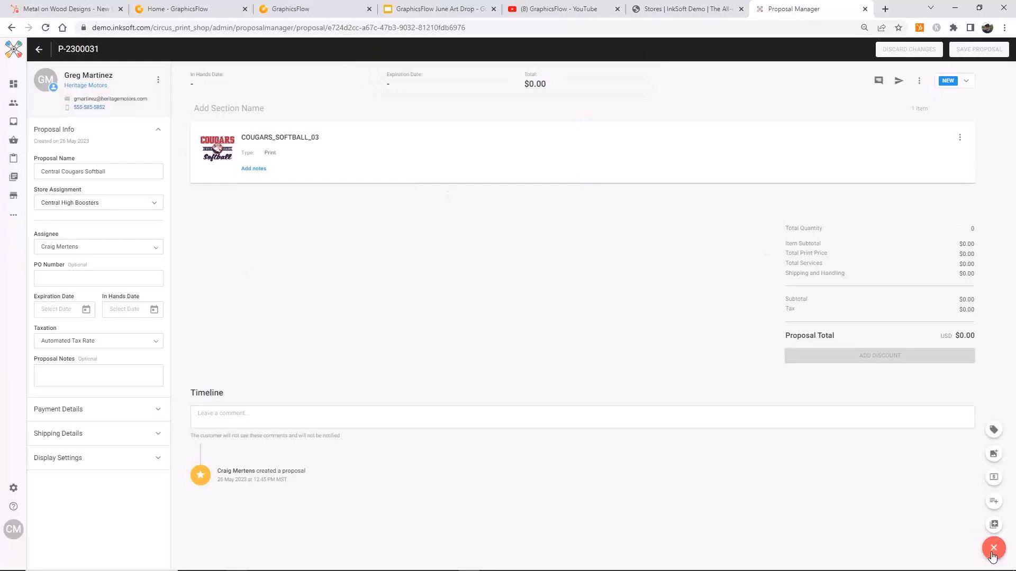
left_click(994, 430)
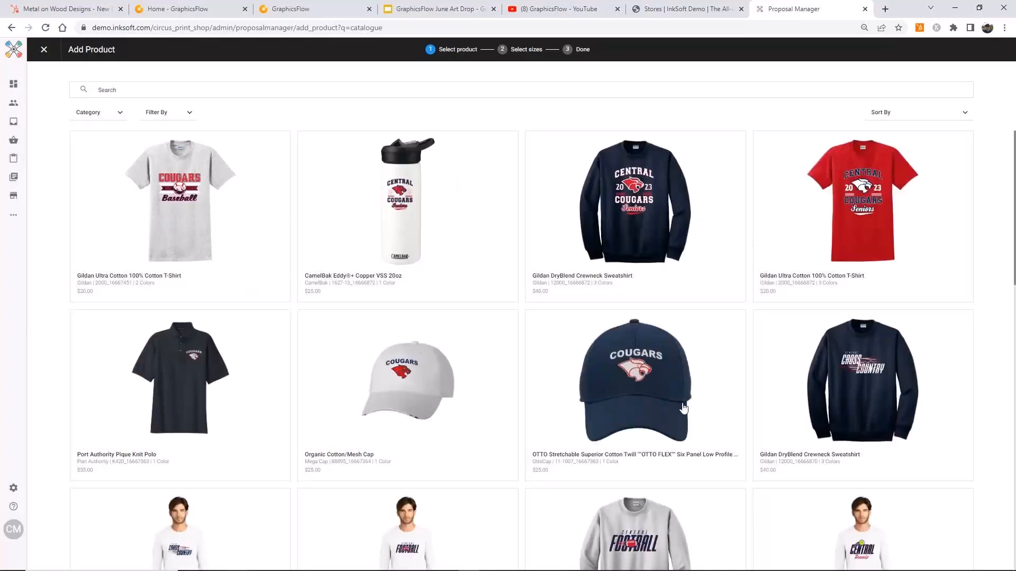
scroll(683, 408, "down", 5)
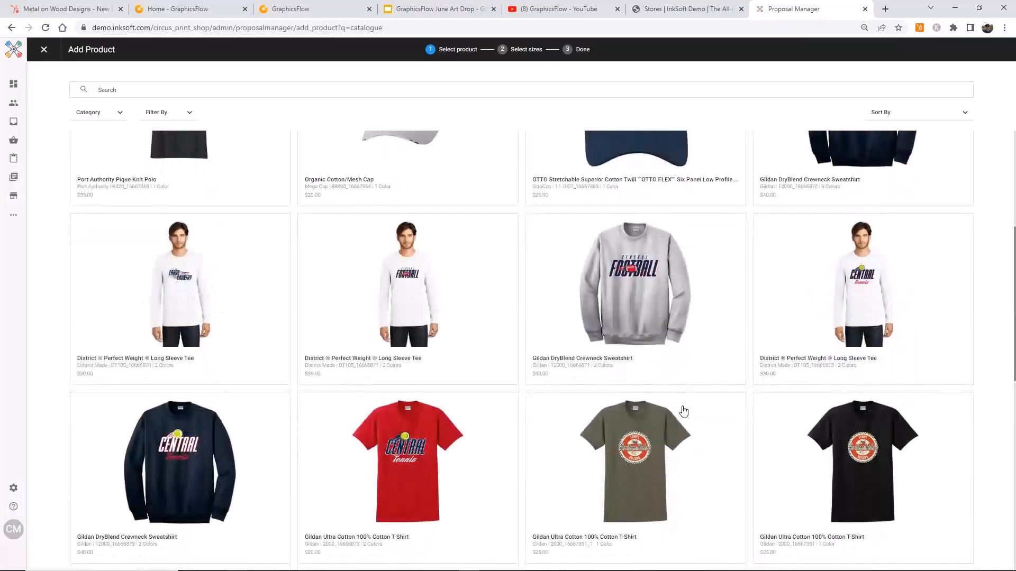
scroll(969, 305, "down", 1)
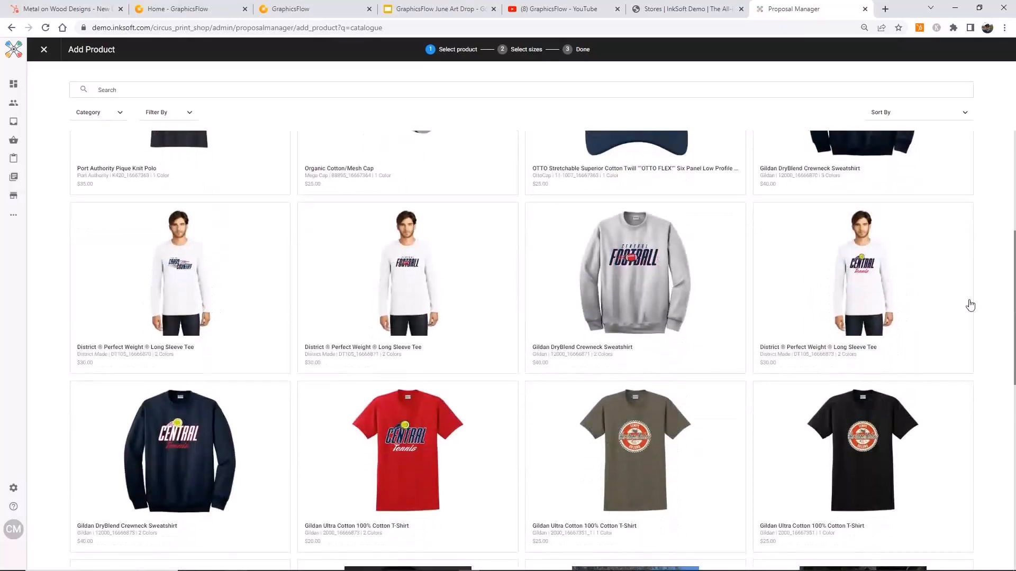
scroll(894, 424, "down", 2)
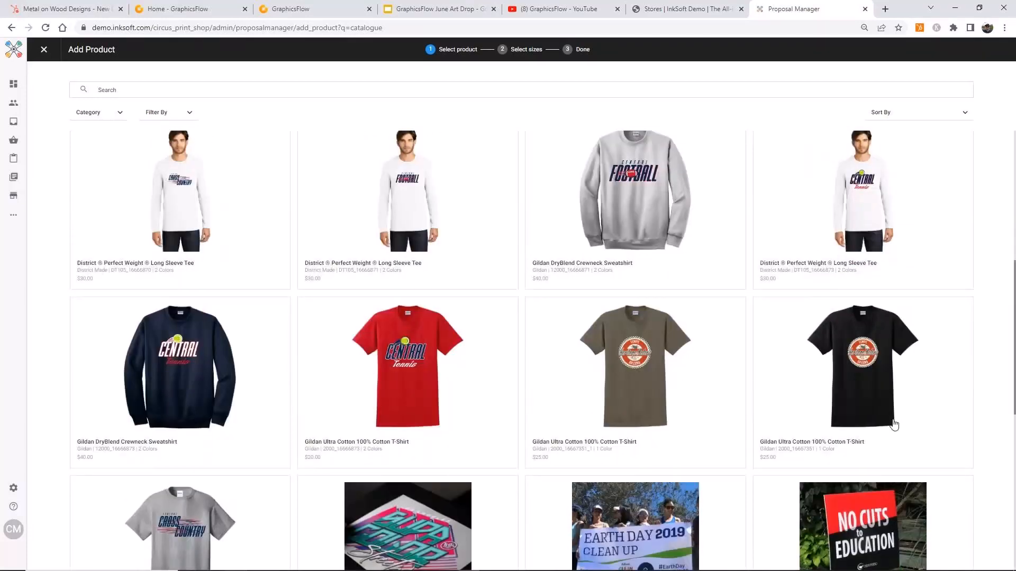
scroll(957, 276, "down", 5)
scroll(957, 277, "up", 12)
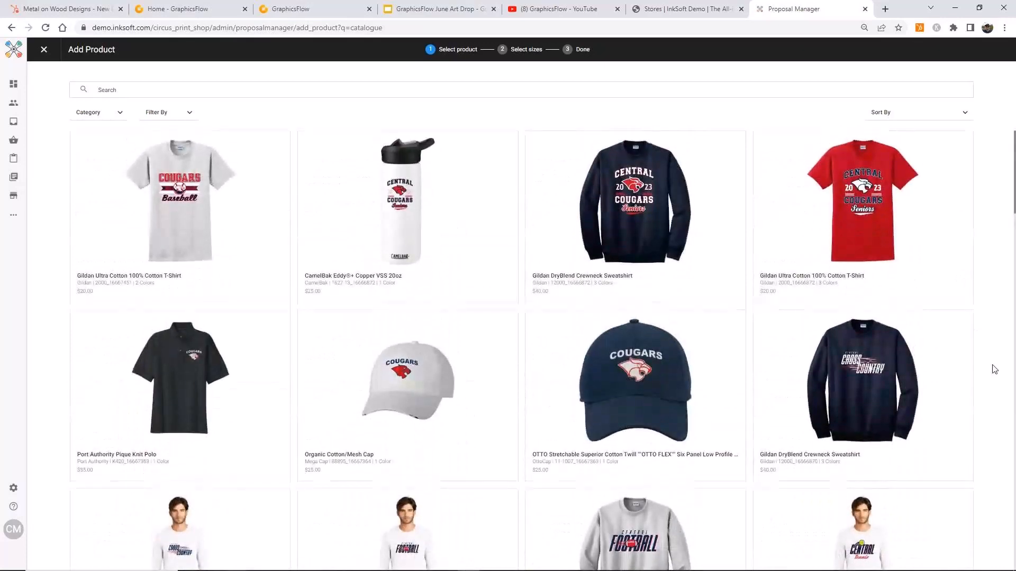
Search the product catalog for gildan and narrow it to the T-Shirts category.
left_click(139, 90)
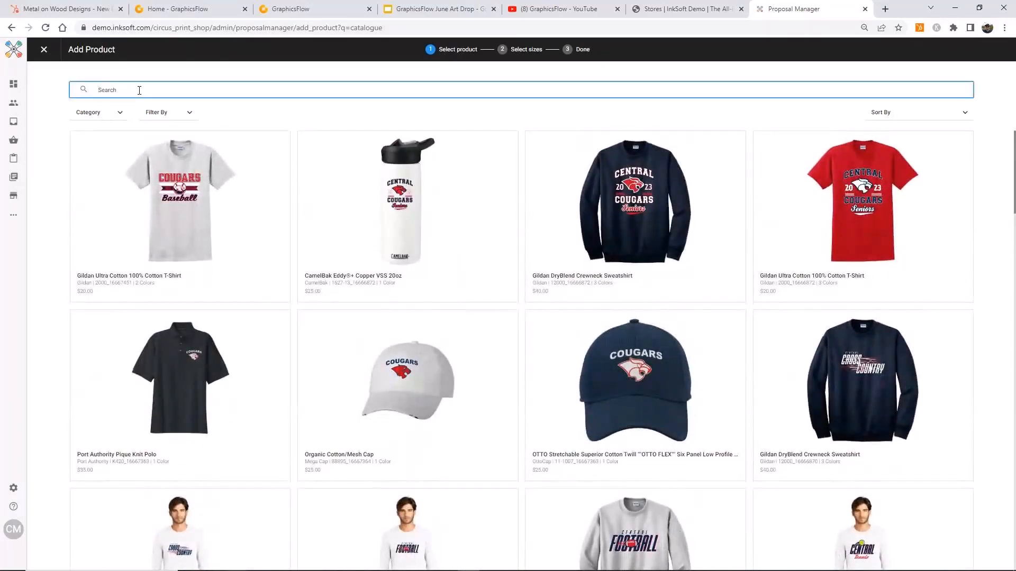
type("2000")
left_click_drag(140, 90, 96, 91)
type("gildan")
key("Return")
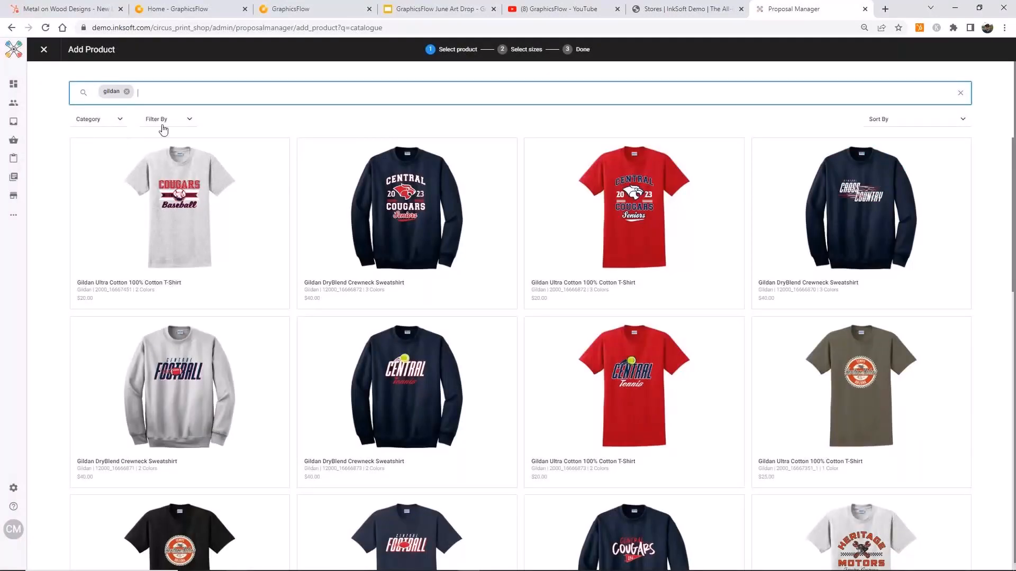
left_click(123, 122)
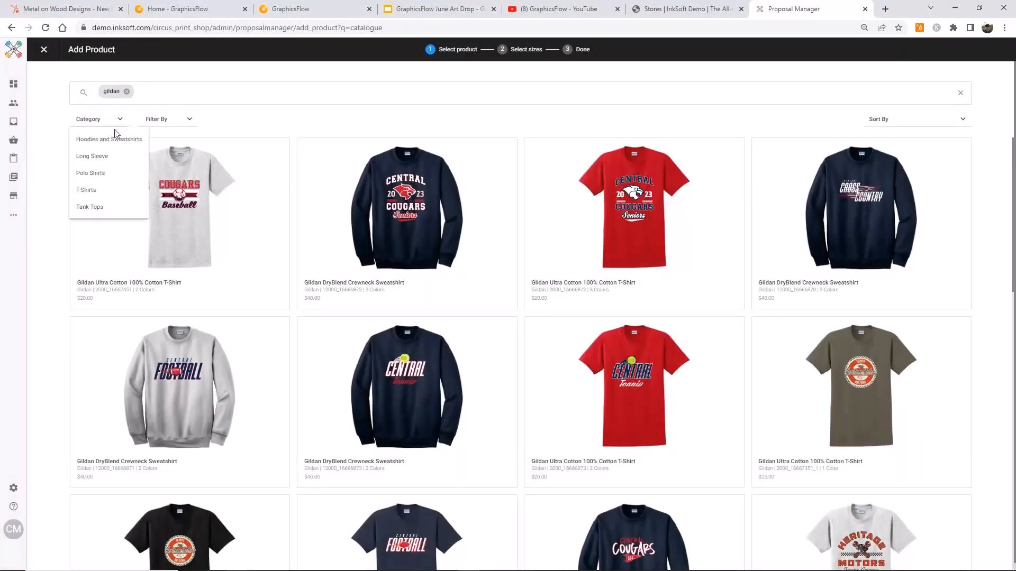
left_click(92, 197)
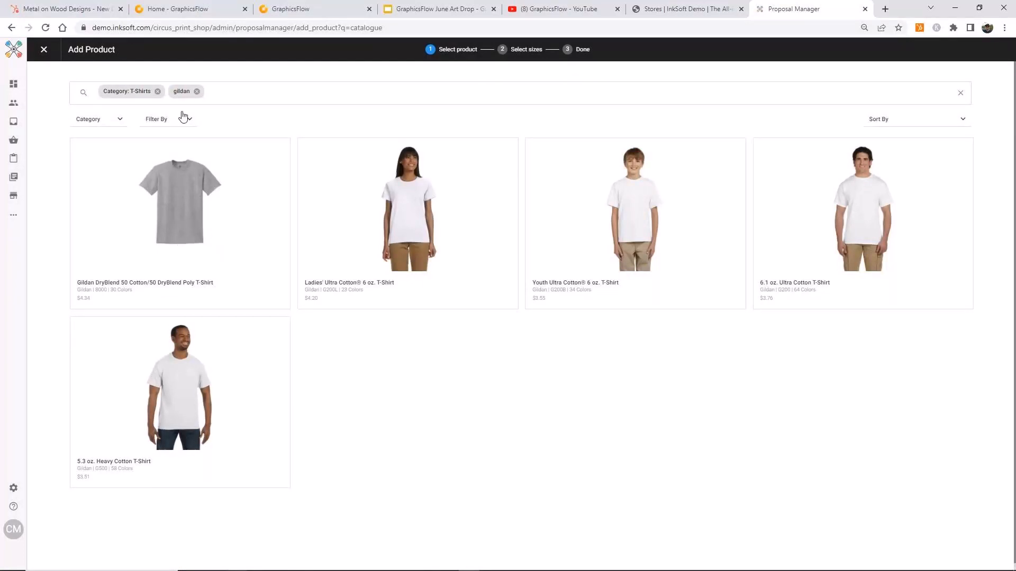
Look through the catalog's supplier filter options without applying one.
left_click(190, 127)
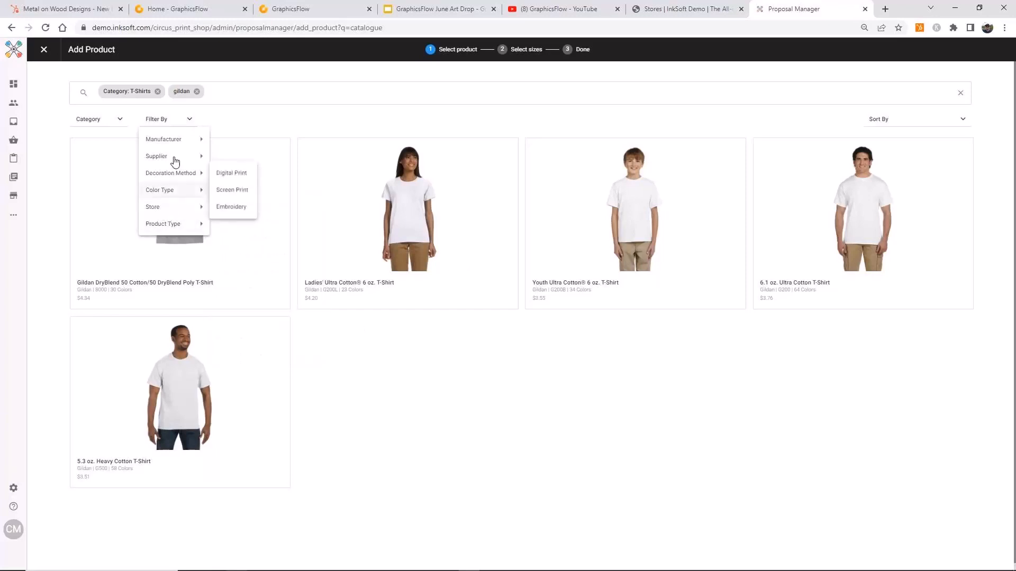
mouse_move(175, 161)
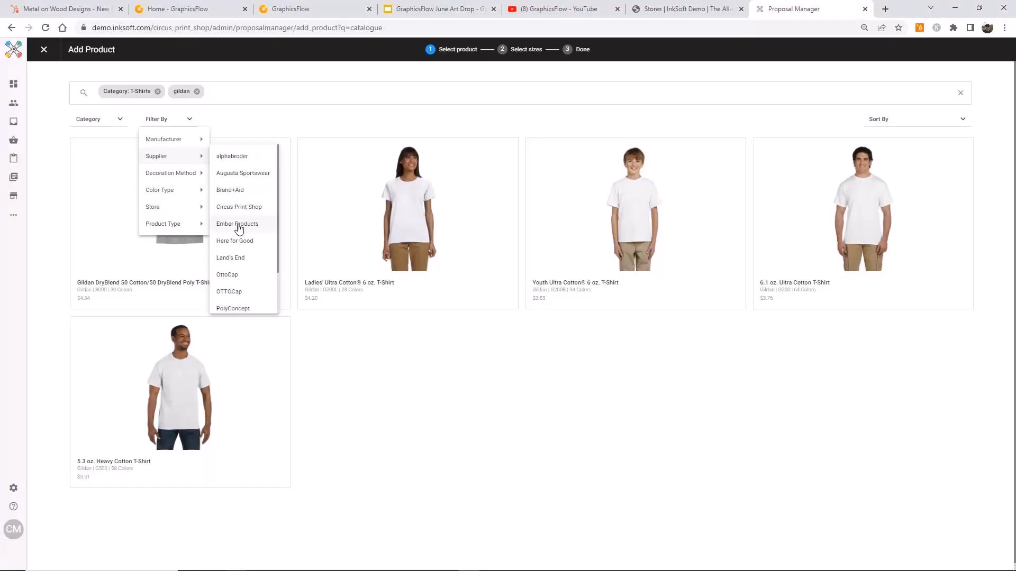
left_click(284, 118)
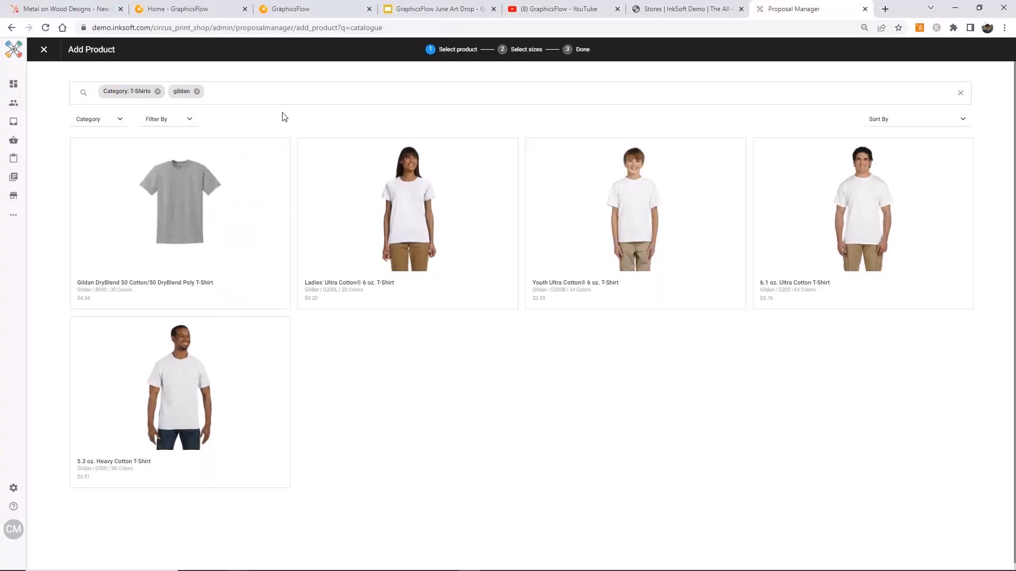
Choose the Gildan DryBlend 50 Cotton/50 DryBlend Poly T-Shirt in Ash, Sport Grey and Navy.
left_click(183, 199)
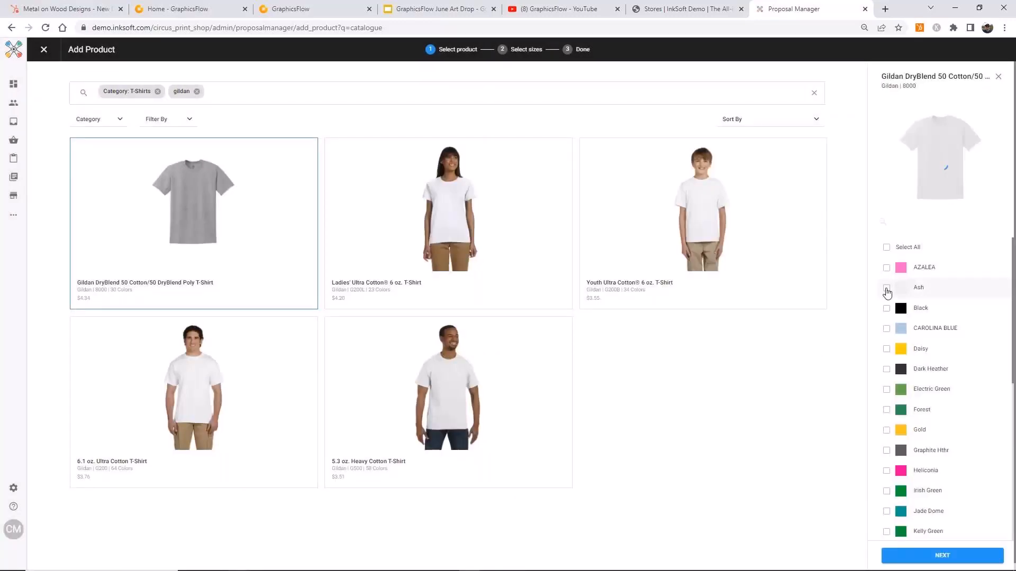
left_click(886, 287)
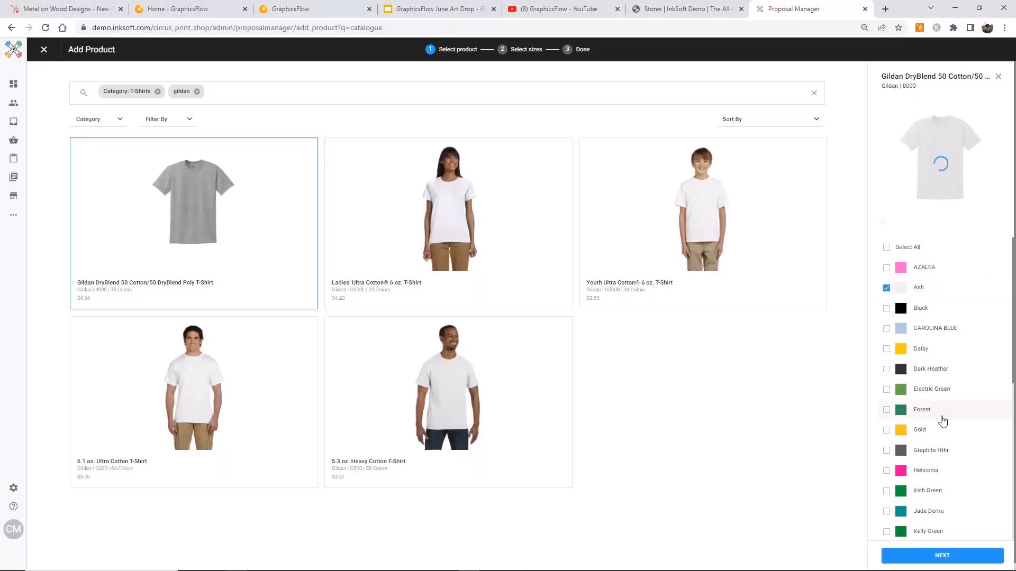
scroll(942, 420, "down", 2)
scroll(957, 374, "up", 2)
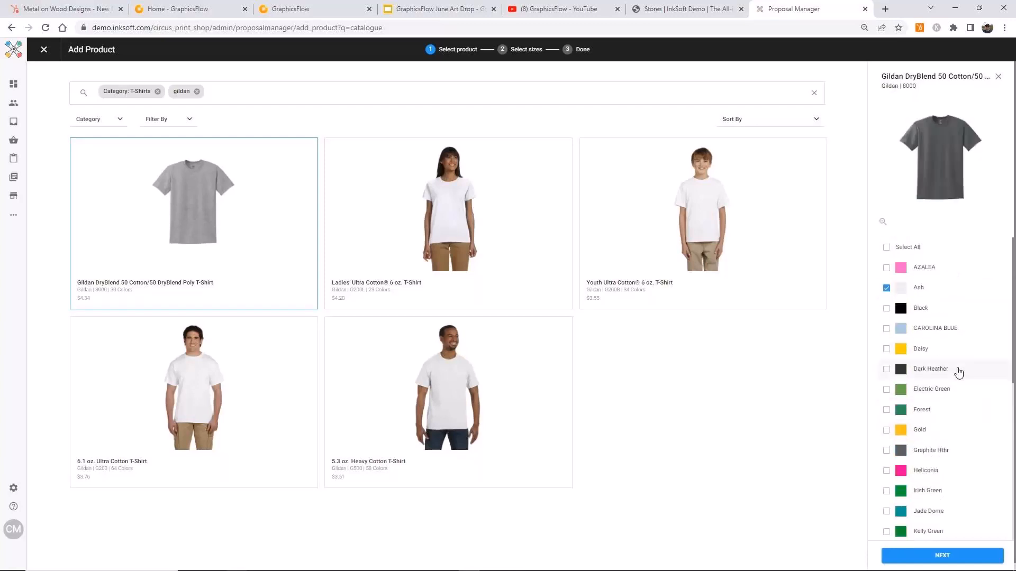
scroll(959, 373, "down", 5)
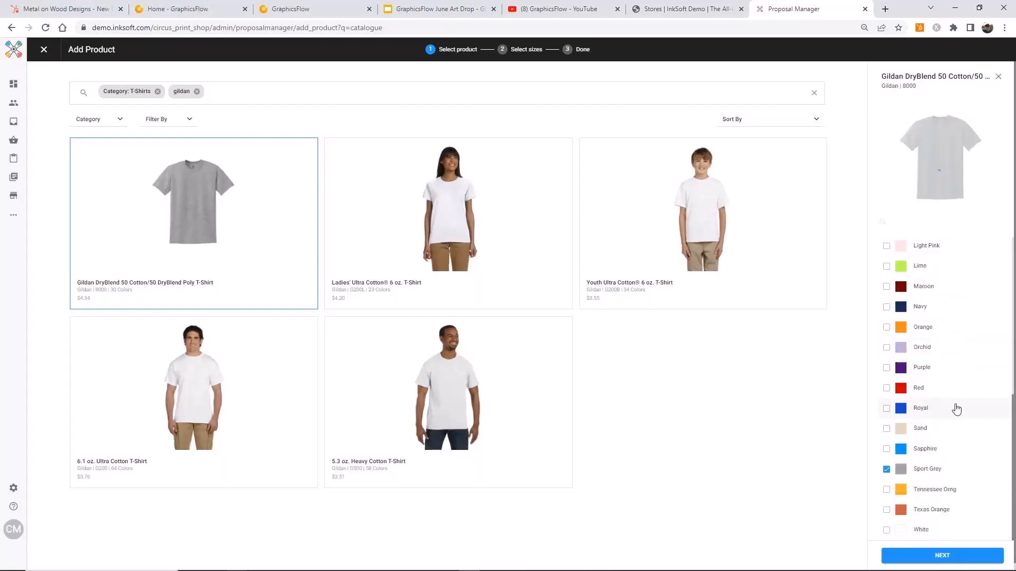
scroll(956, 411, "down", 2)
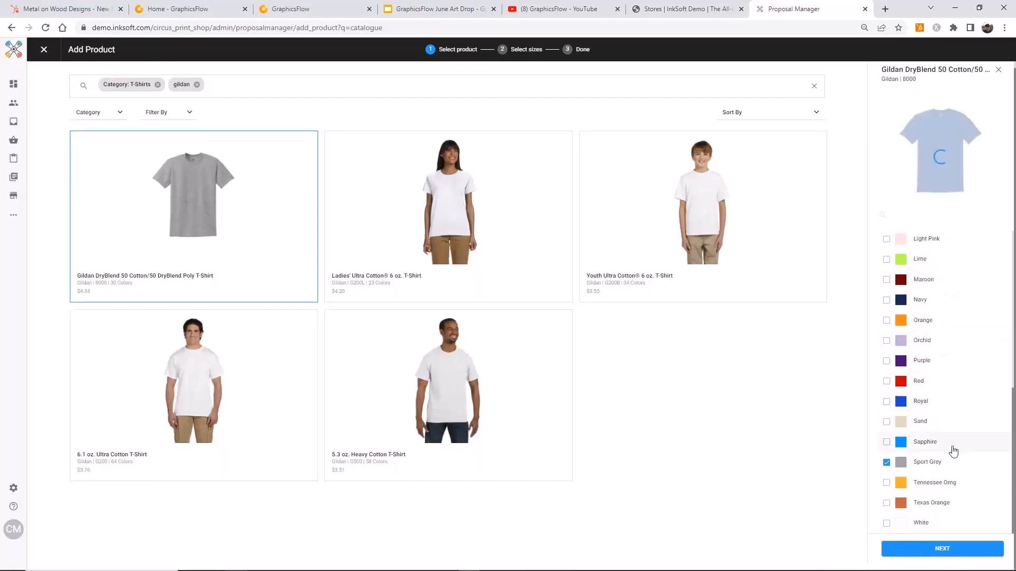
left_click(887, 300)
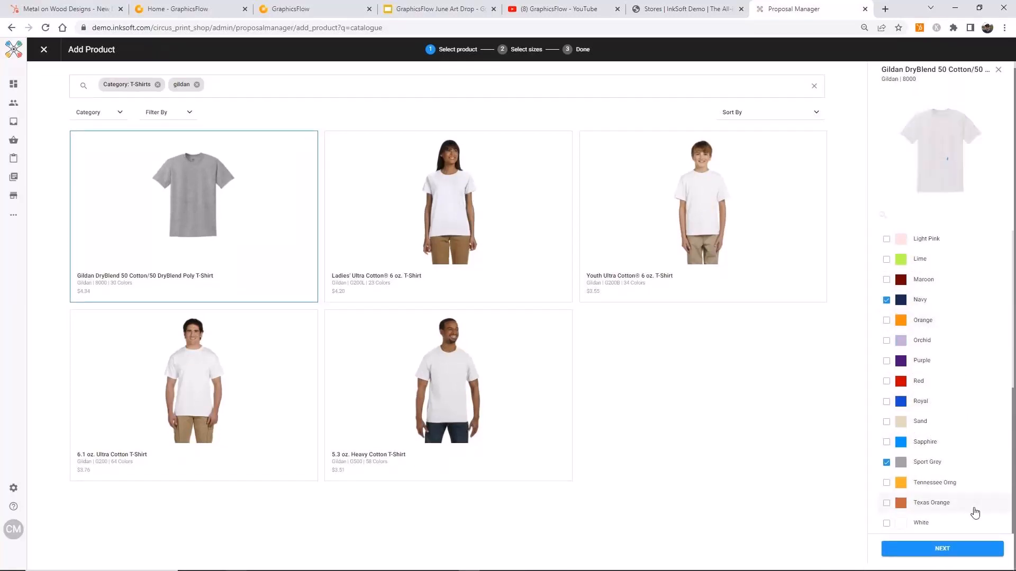
Continue with uploaded art, place the Cougars Softball design on the shirt's full front and preview it on Navy.
left_click(954, 553)
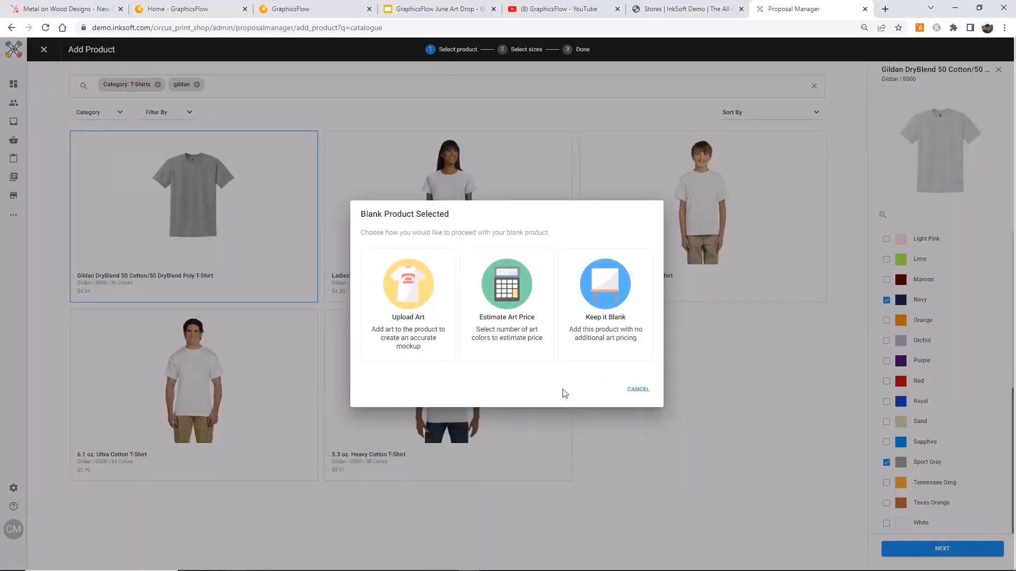
left_click(408, 286)
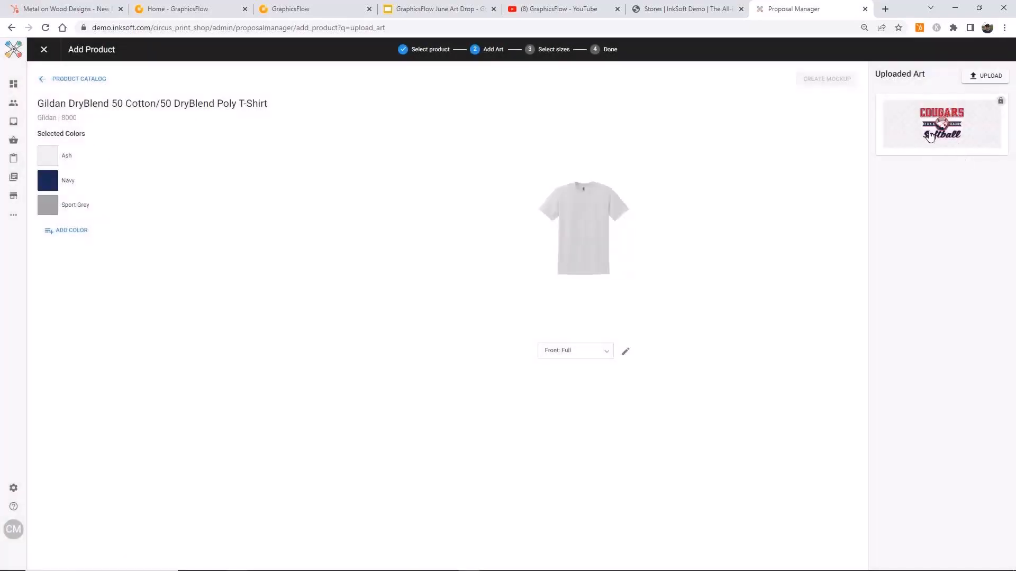
left_click(929, 136)
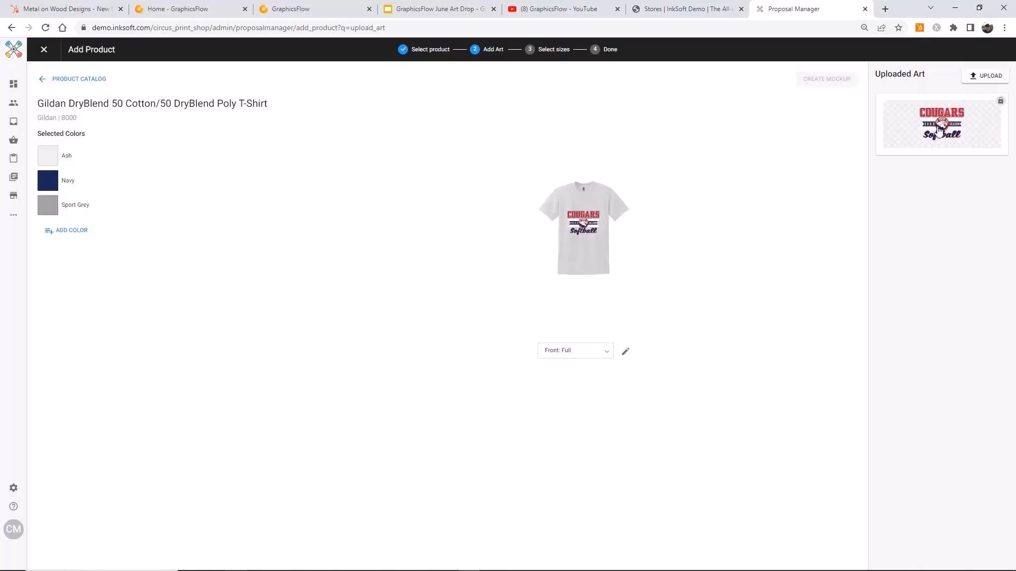
left_click(936, 129)
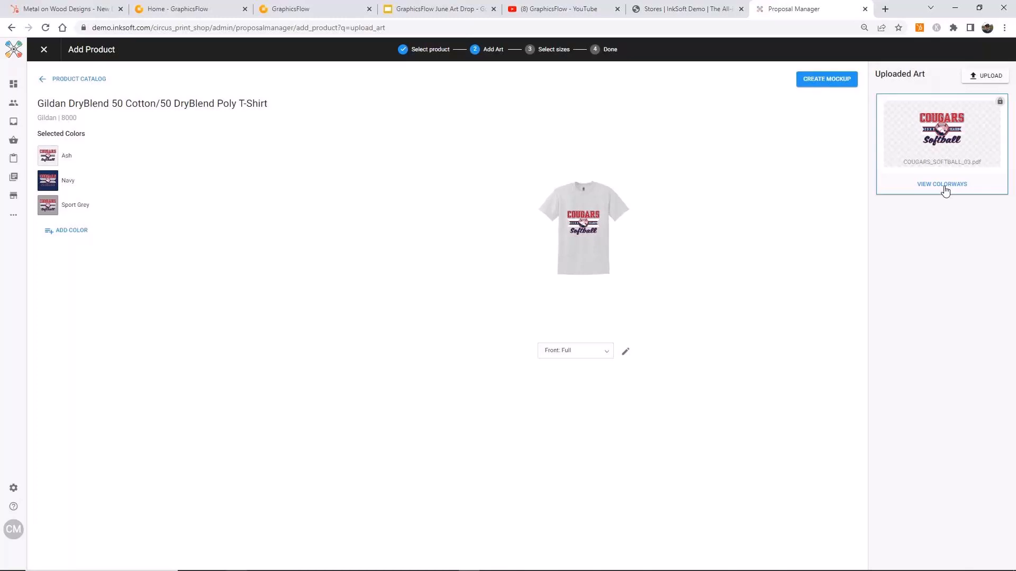
left_click(85, 183)
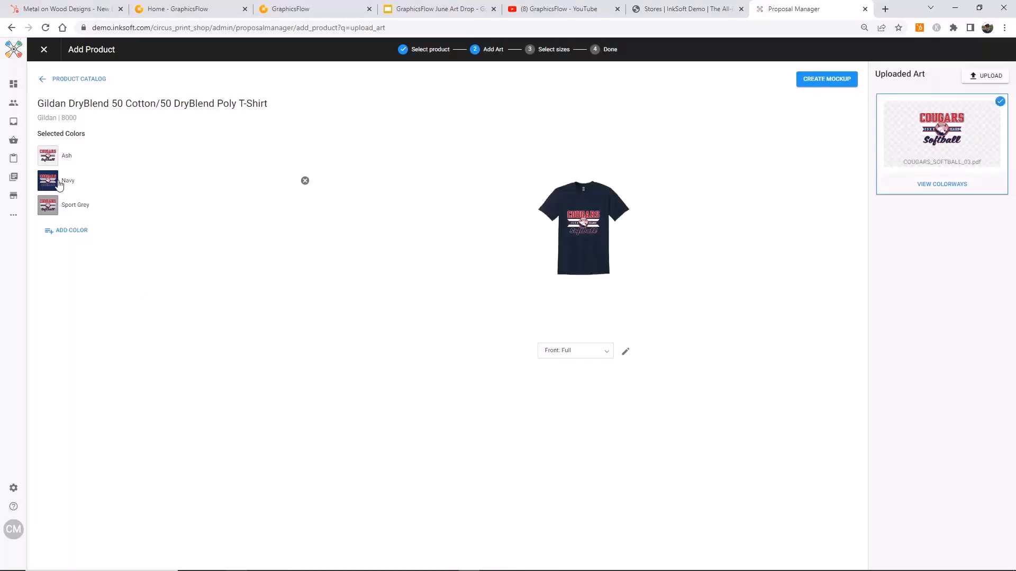
left_click(351, 154)
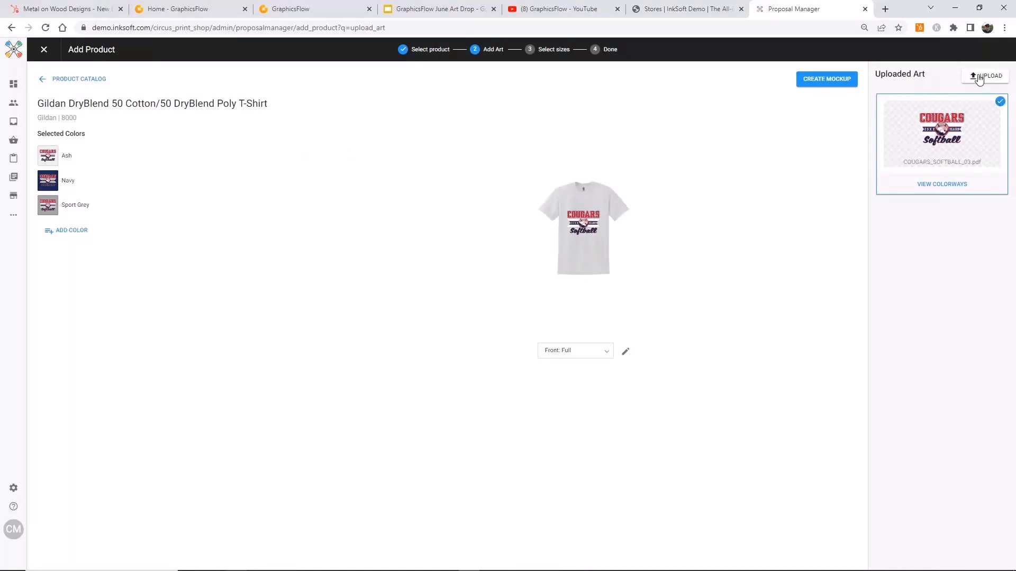
Return from the size selection to the art stage and add Red to the shirt's selected colors.
left_click(827, 83)
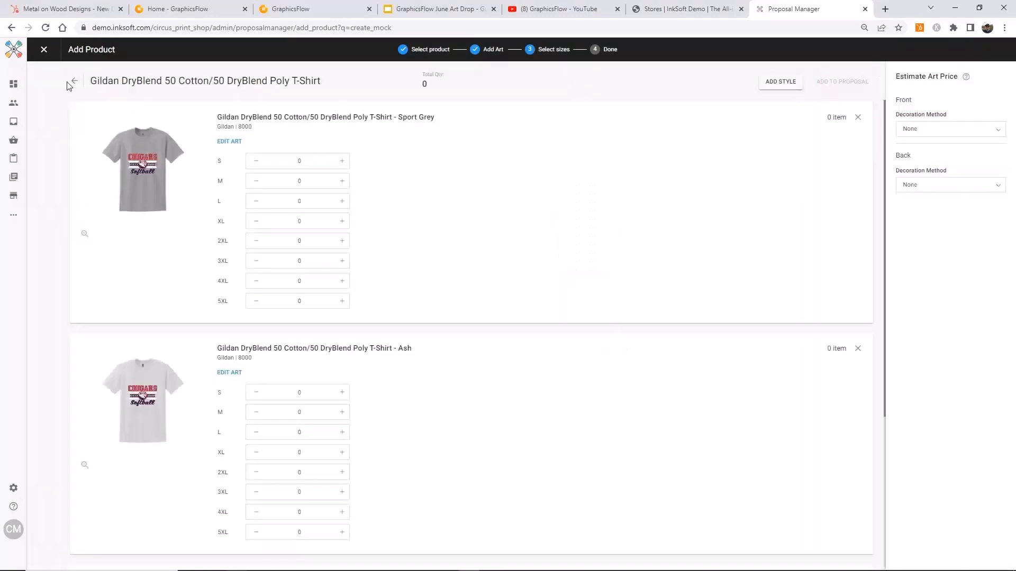
left_click(74, 83)
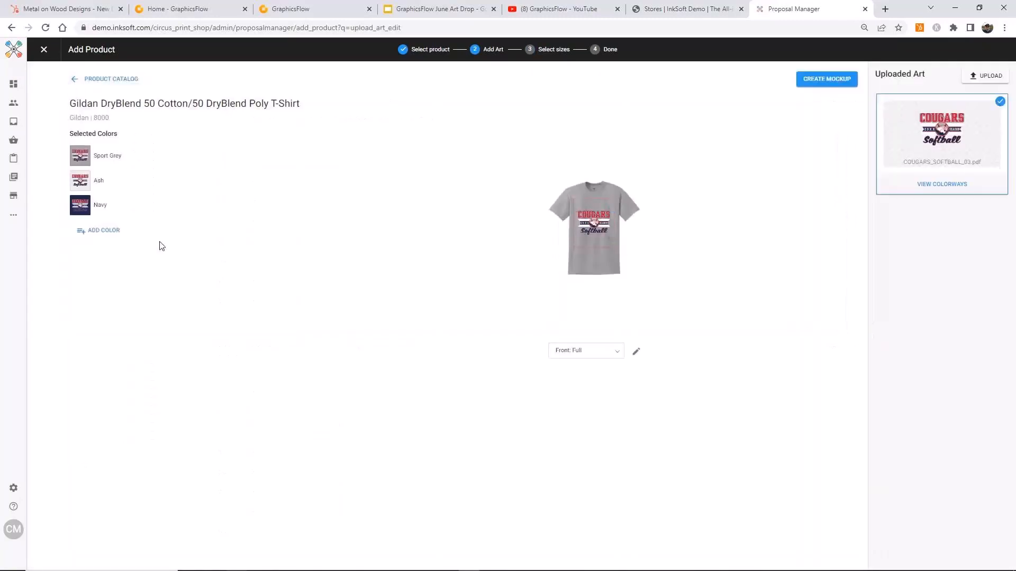
left_click(101, 233)
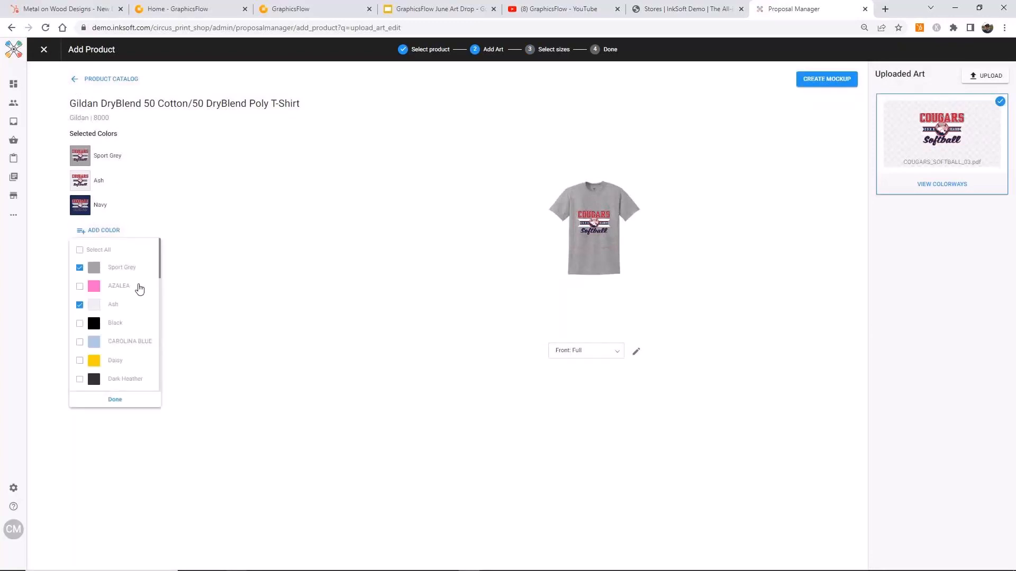
left_click_drag(160, 271, 159, 363)
left_click(79, 351)
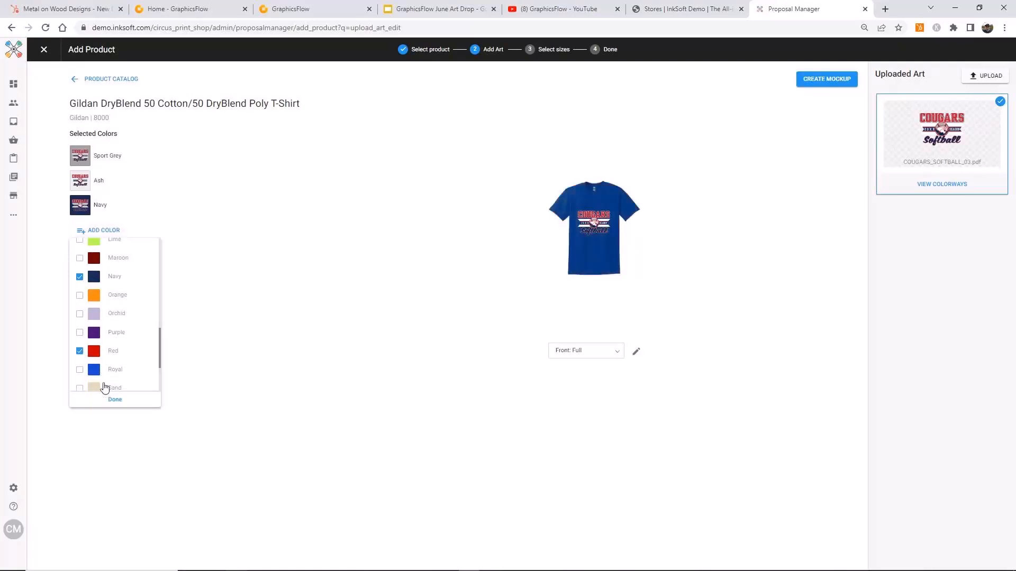
left_click(113, 402)
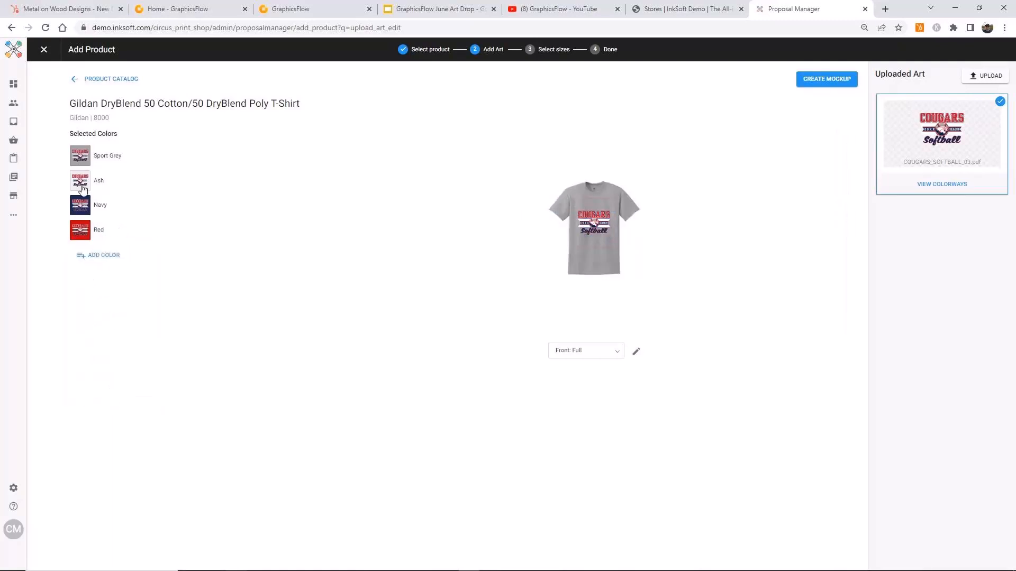
Create and save a new colorway of the Cougars Softball art that replaces its red with white, with the Red shirt selected.
left_click(923, 186)
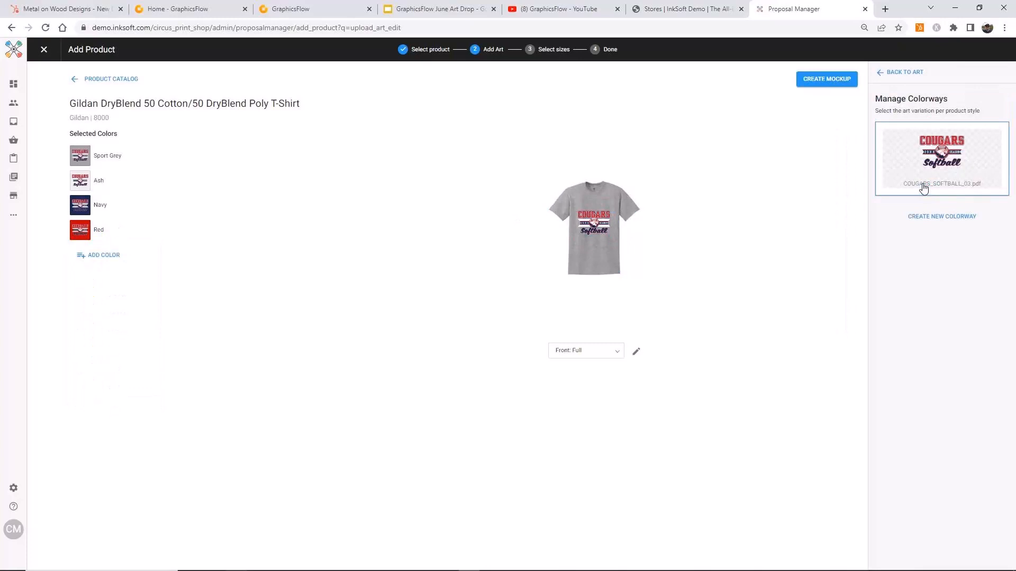
left_click(935, 218)
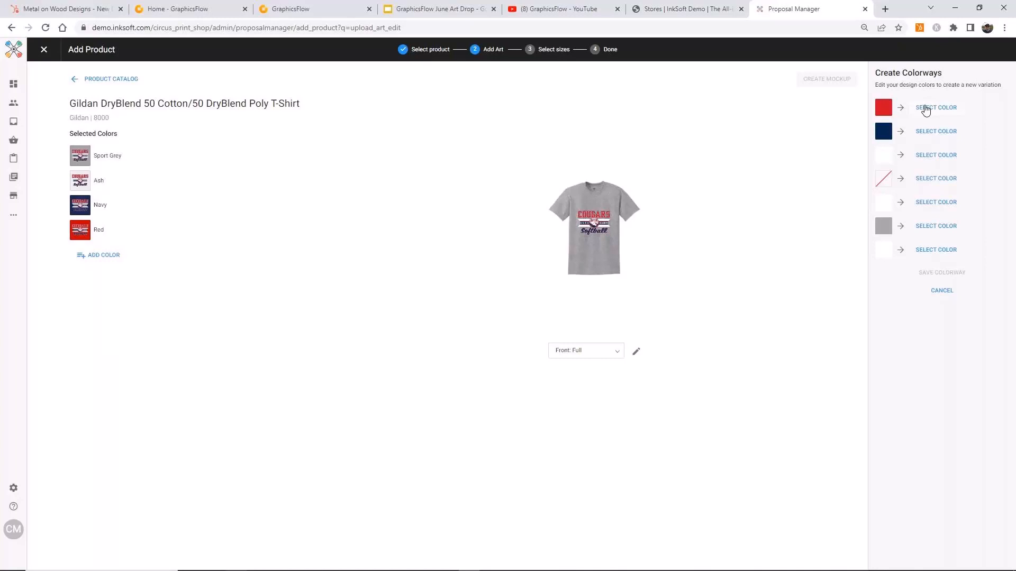
left_click(925, 109)
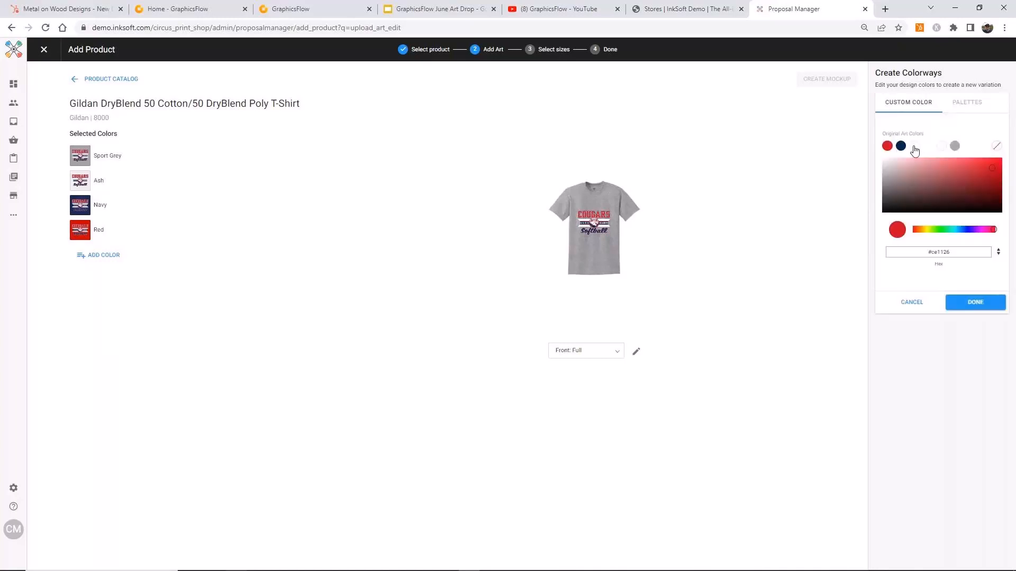
left_click(915, 148)
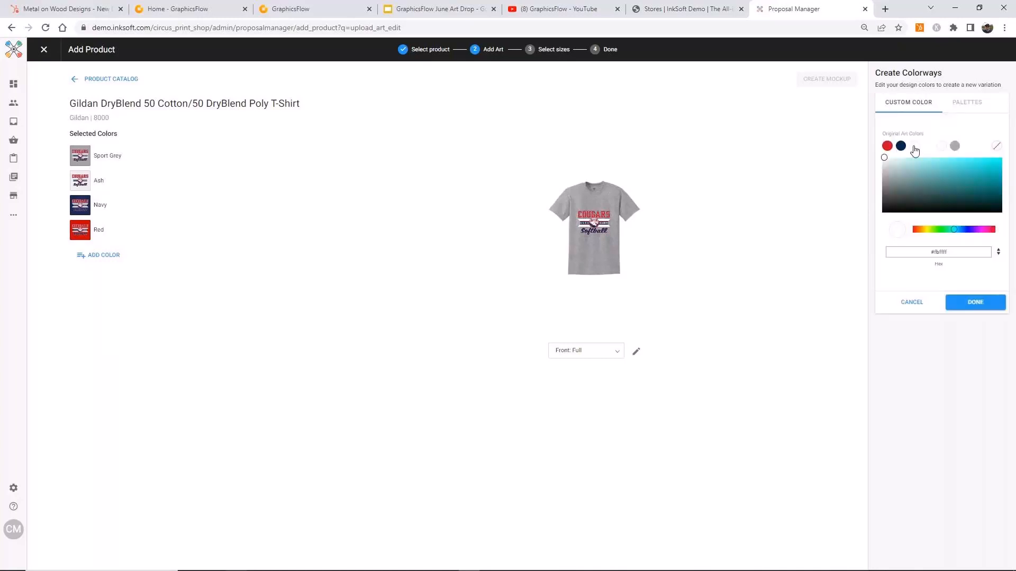
left_click(976, 303)
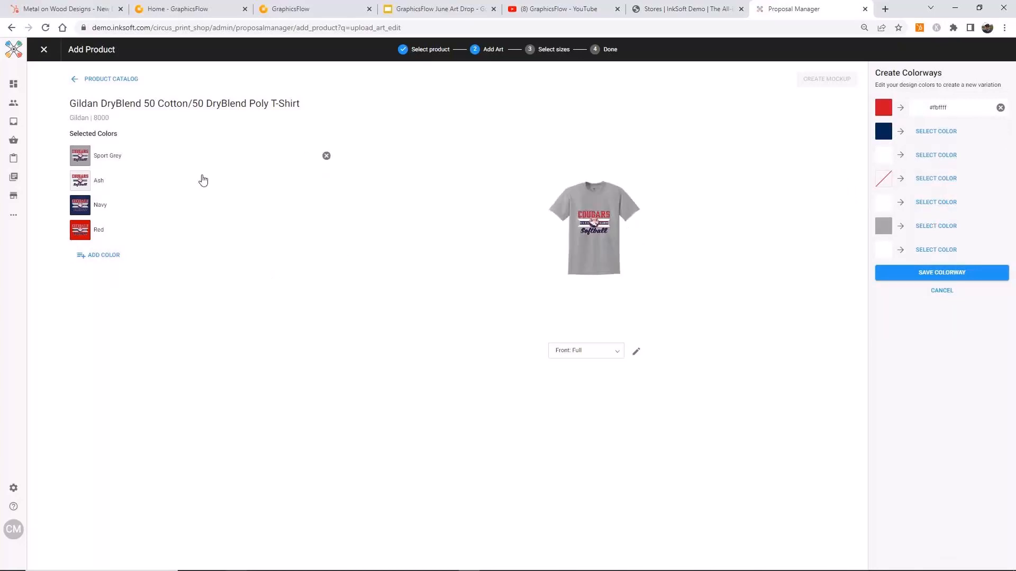
left_click(80, 236)
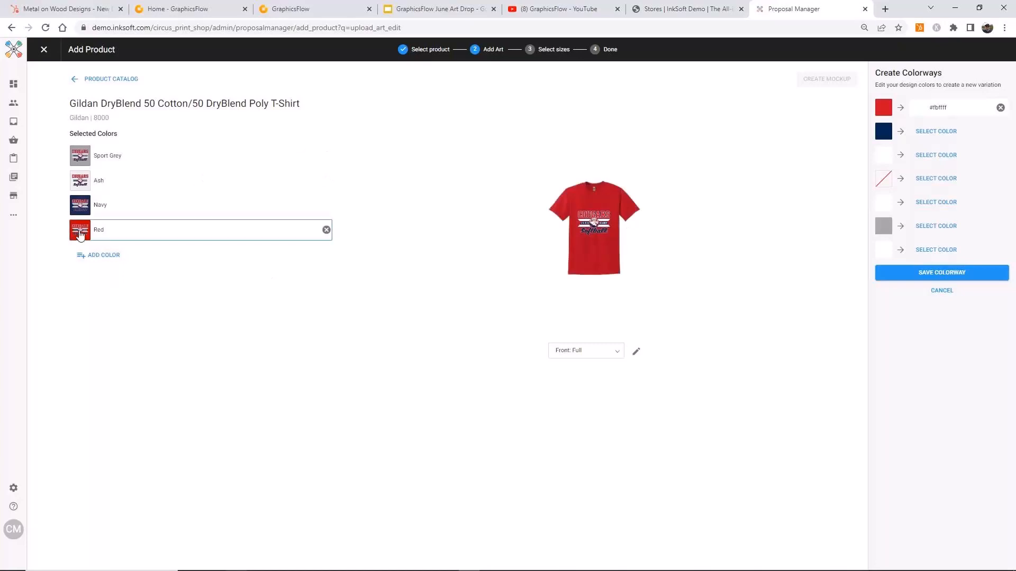
left_click(945, 275)
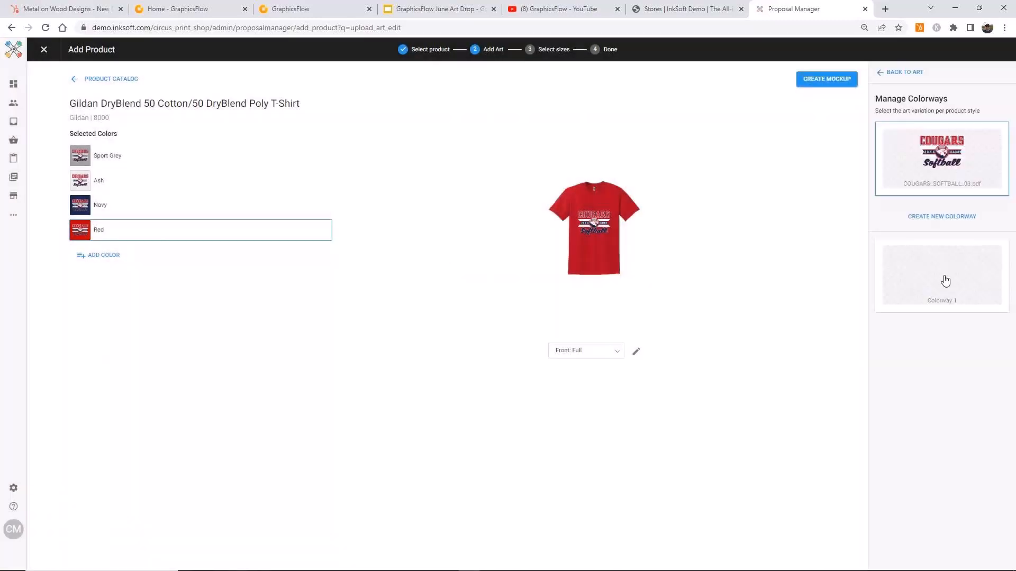
Apply the new white-lettered colorway to the Red shirt and create the product mockups.
left_click(952, 282)
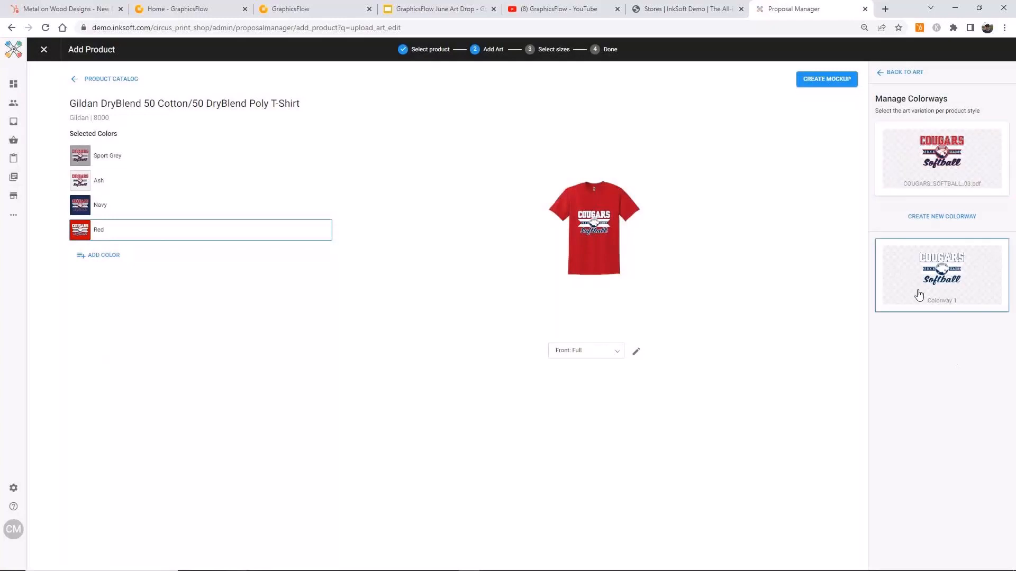
left_click(923, 172)
left_click(76, 153)
left_click(837, 80)
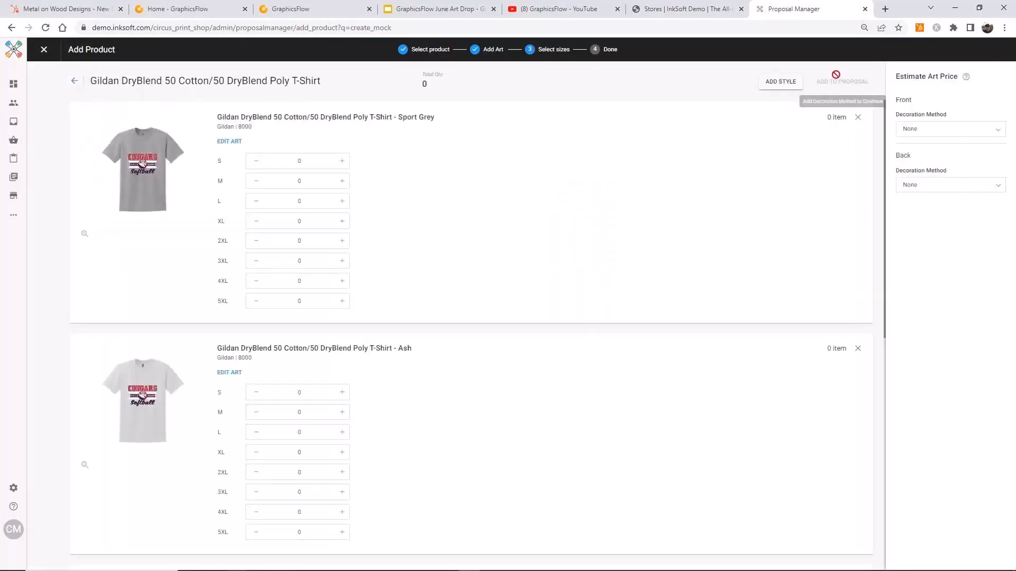
Review the shirt mockups and remove the Sport Grey and Ash styles.
scroll(398, 259, "down", 5)
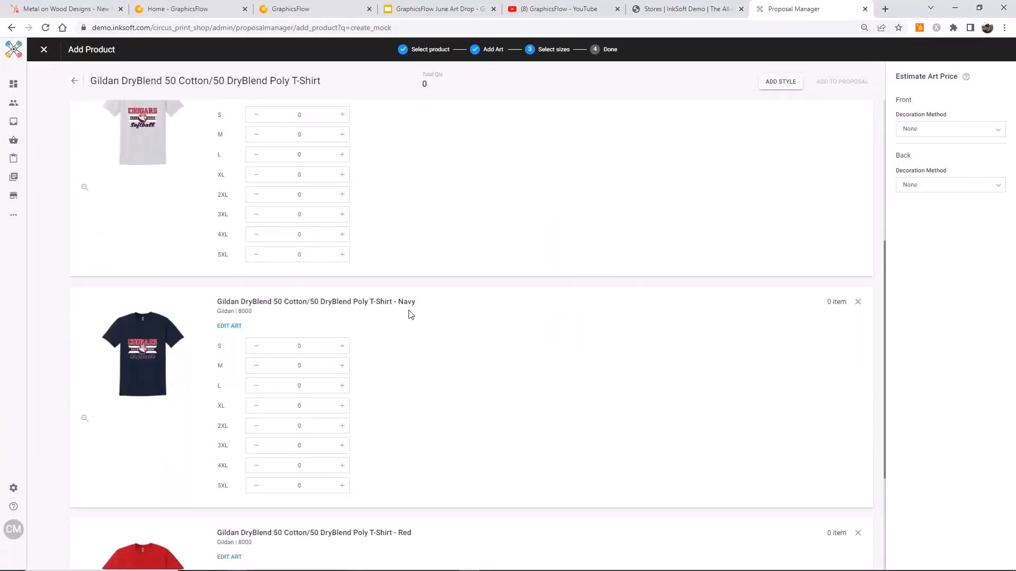
scroll(411, 328, "down", 3)
scroll(410, 339, "up", 3)
scroll(412, 337, "down", 1)
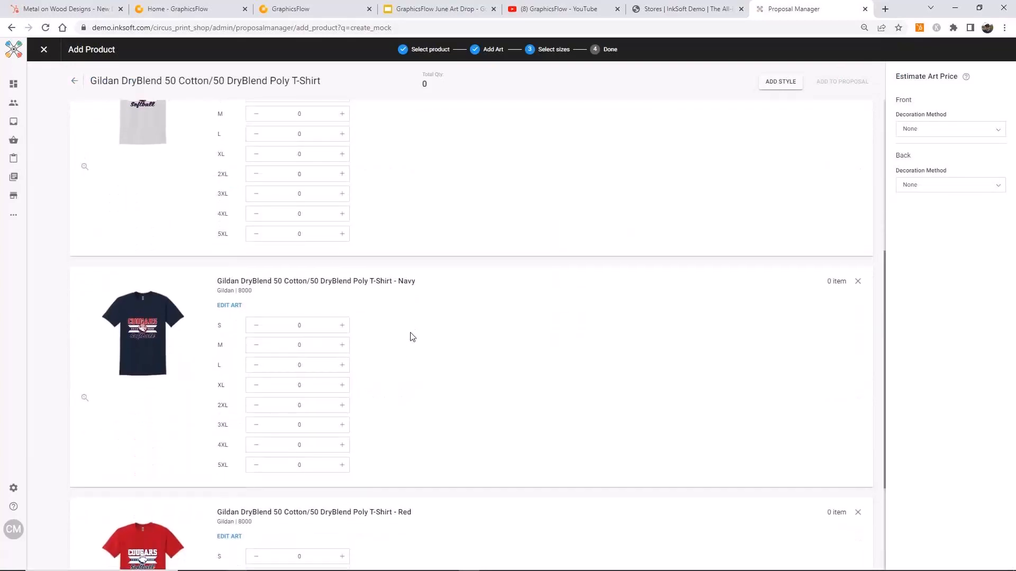
scroll(412, 336, "up", 4)
scroll(412, 337, "down", 5)
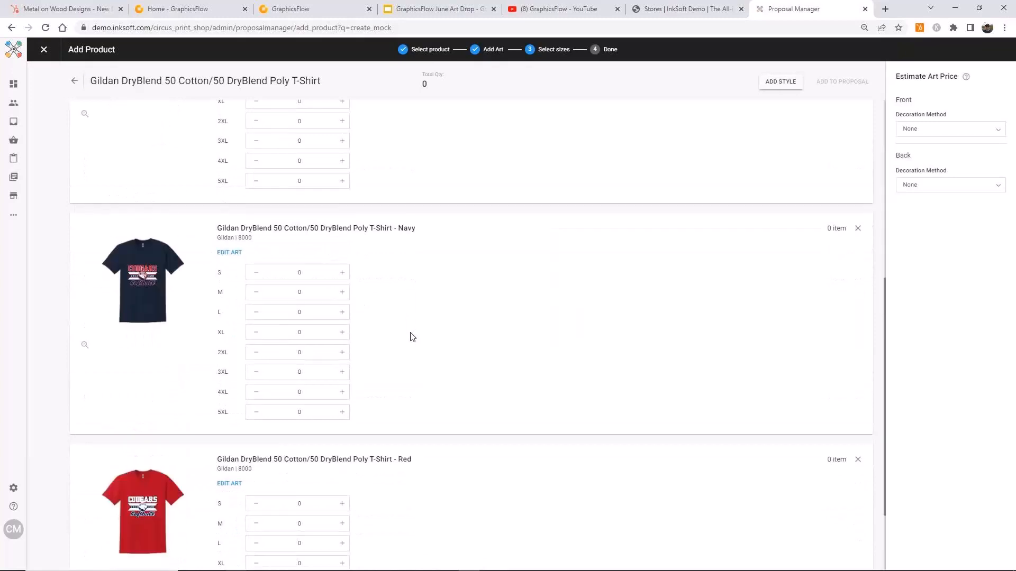
scroll(561, 312, "up", 1)
scroll(562, 312, "up", 3)
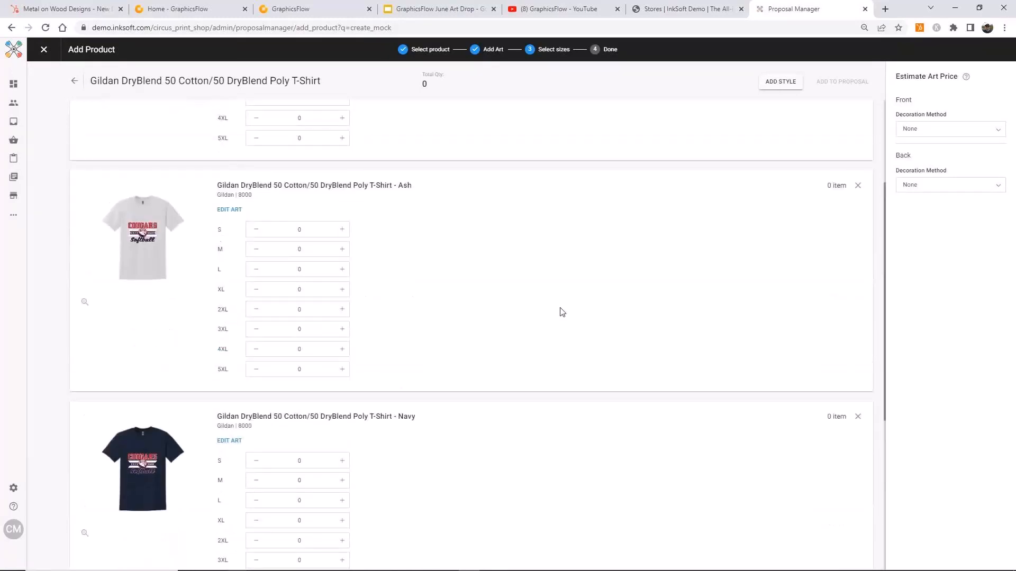
scroll(561, 311, "up", 3)
left_click(858, 119)
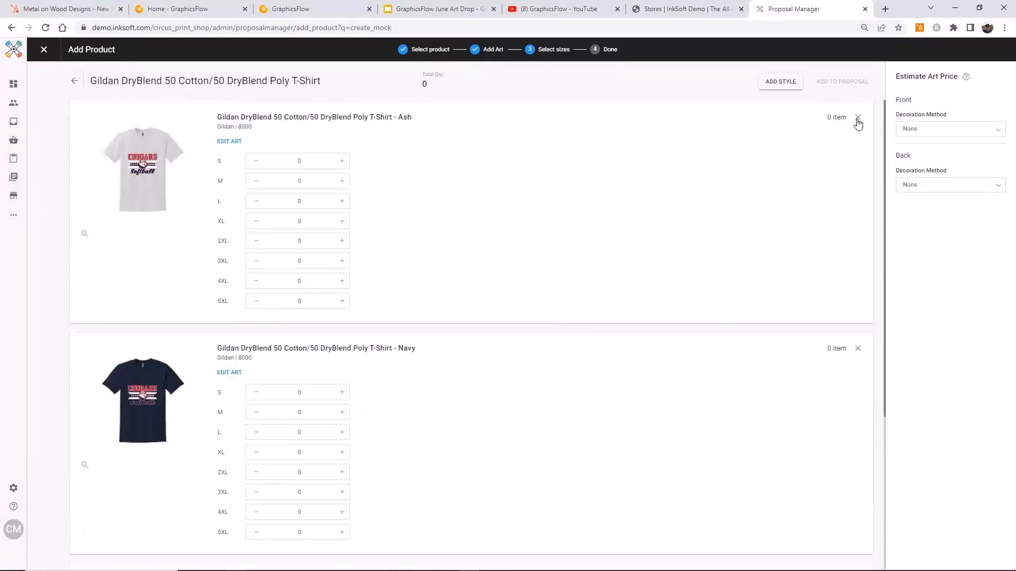
left_click(858, 118)
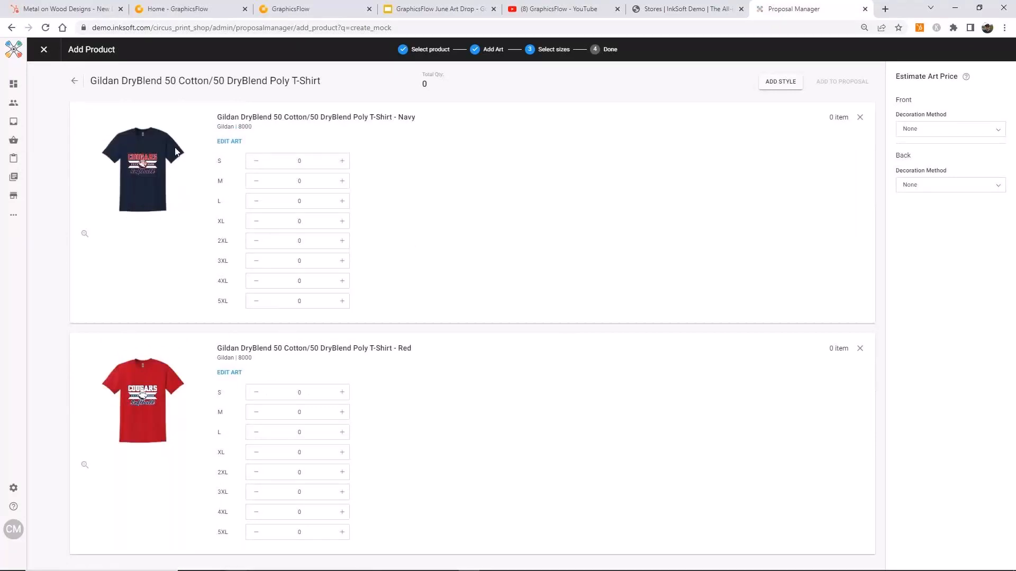
Set the Navy shirt quantities to 6 S, 12 M, 12 L, 12 XL and 6 2XL.
left_click(300, 162)
double_click(302, 164)
type("6")
left_click(295, 180)
type("12")
left_click(297, 202)
type("12")
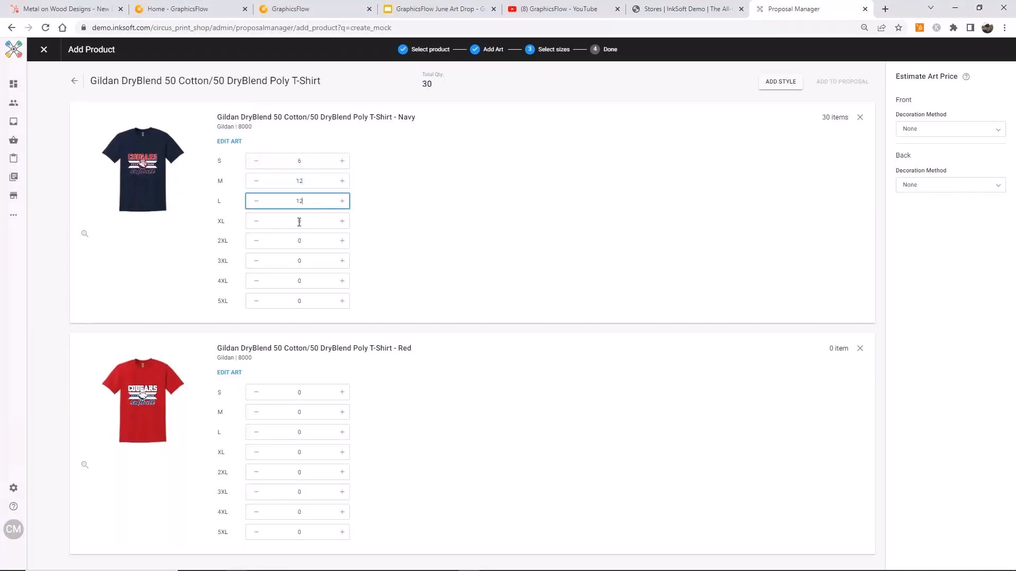
left_click(299, 222)
type("12")
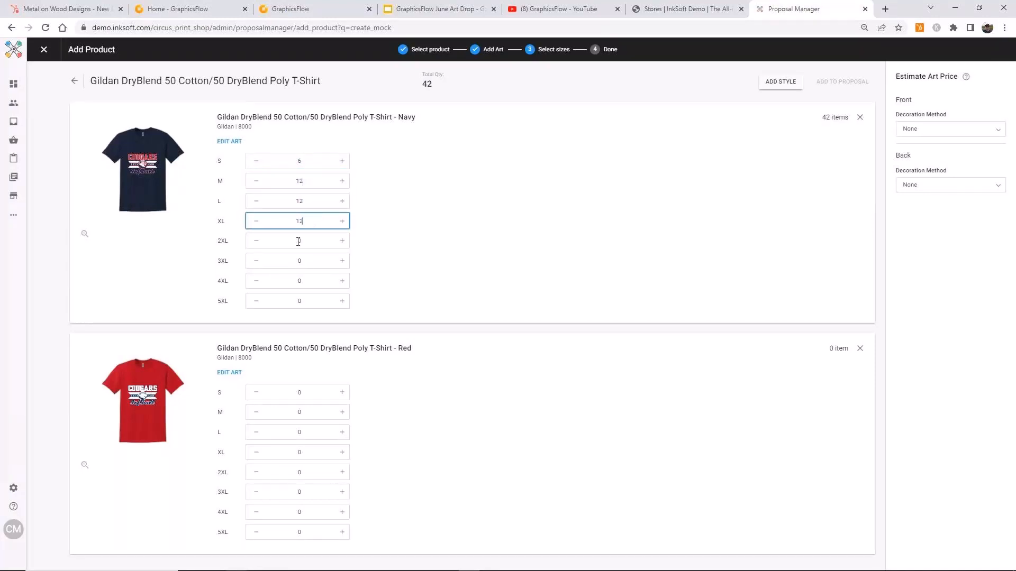
left_click(299, 242)
type("6")
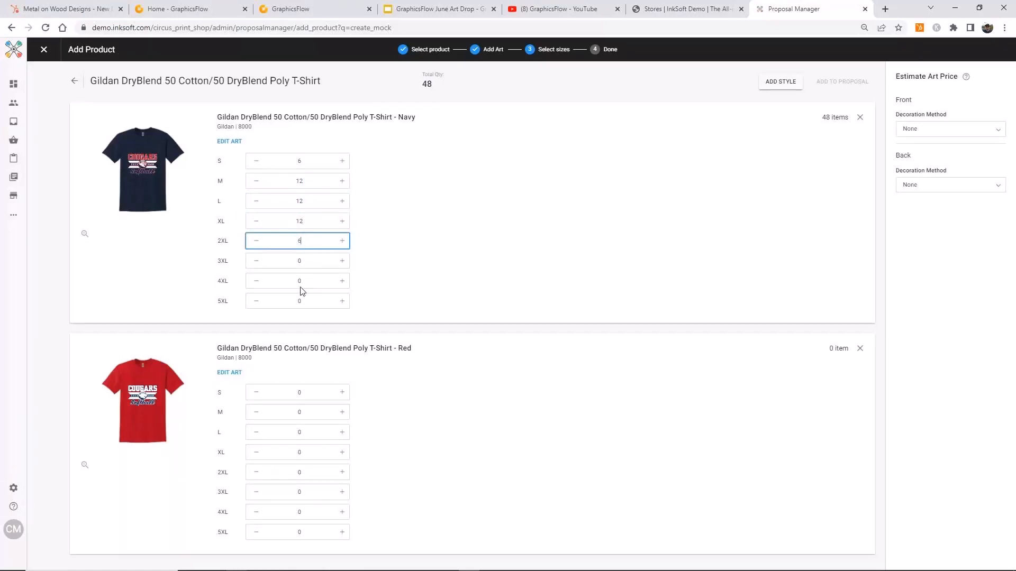
Set the Red shirt quantities to 6 S, 12 M, 12 L, 12 XL and 6 2XL.
left_click(310, 392)
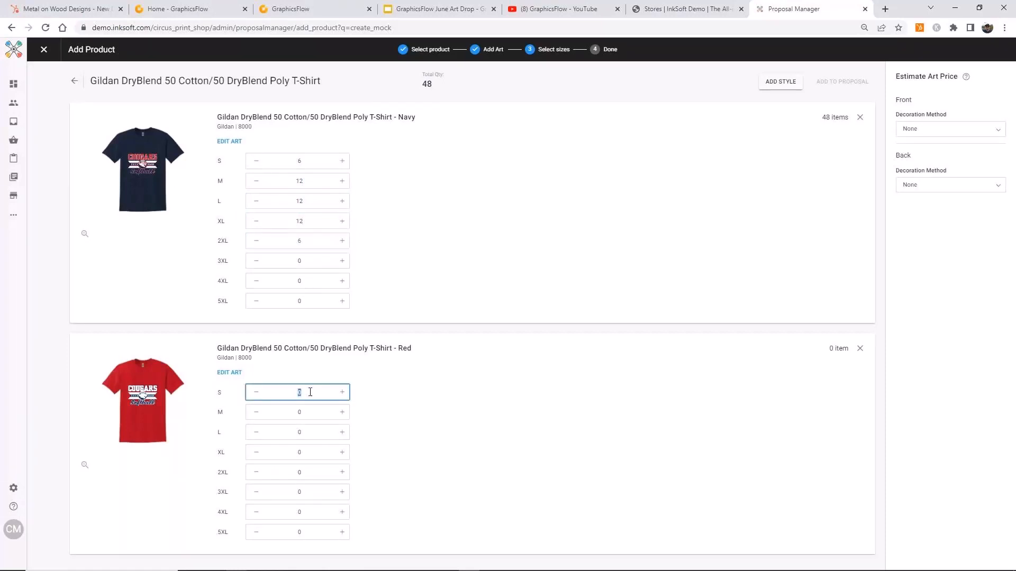
type("6")
left_click(298, 415)
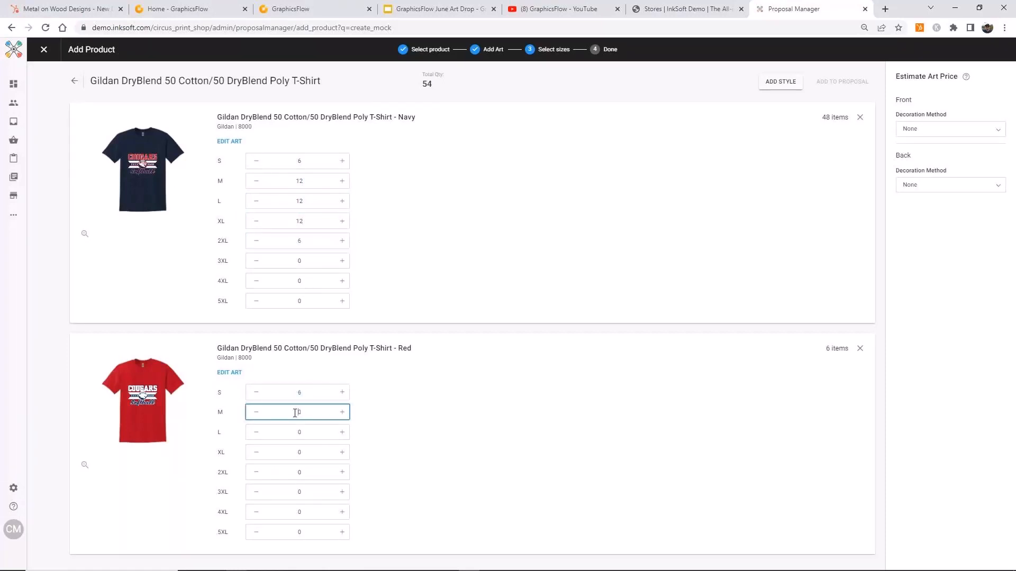
type("12")
left_click(296, 432)
type("12")
left_click(295, 454)
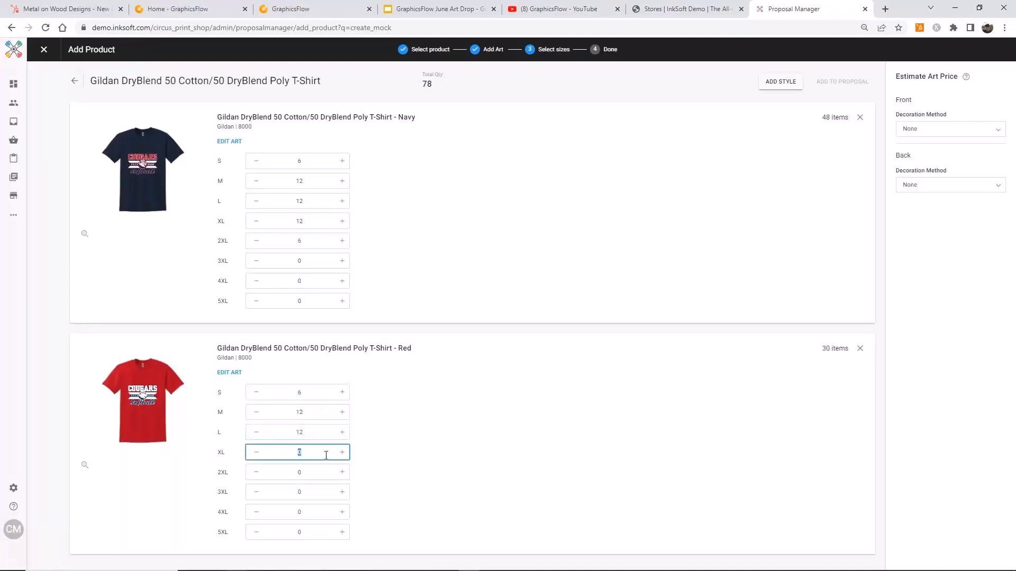
type("12")
left_click(312, 472)
type("6")
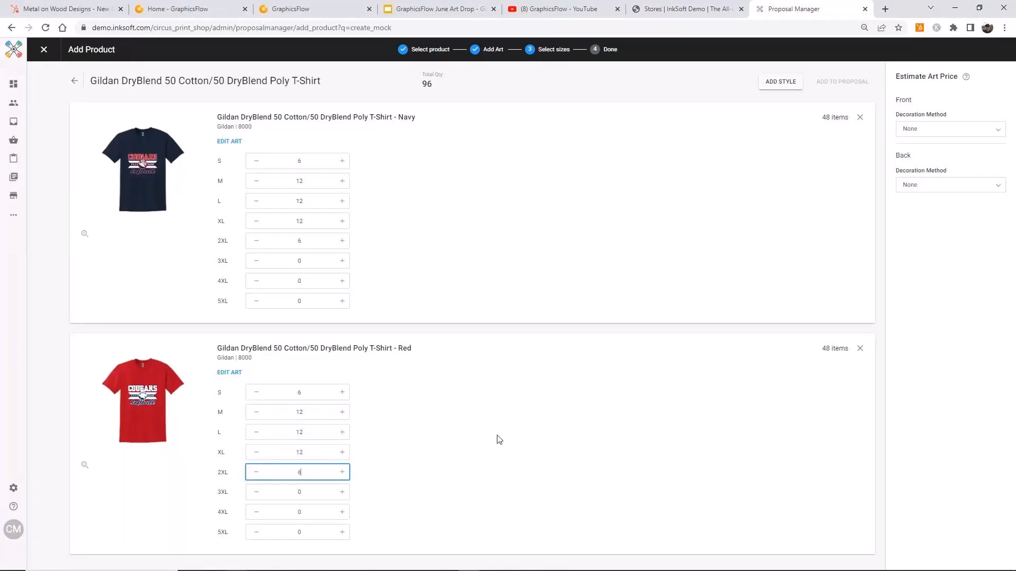
Set the front decoration method to Screen Print with 4 Colors and add the shirts to the proposal.
left_click(499, 440)
key("ctrl+plus")
key("ctrl+plus")
key("ctrl+plus")
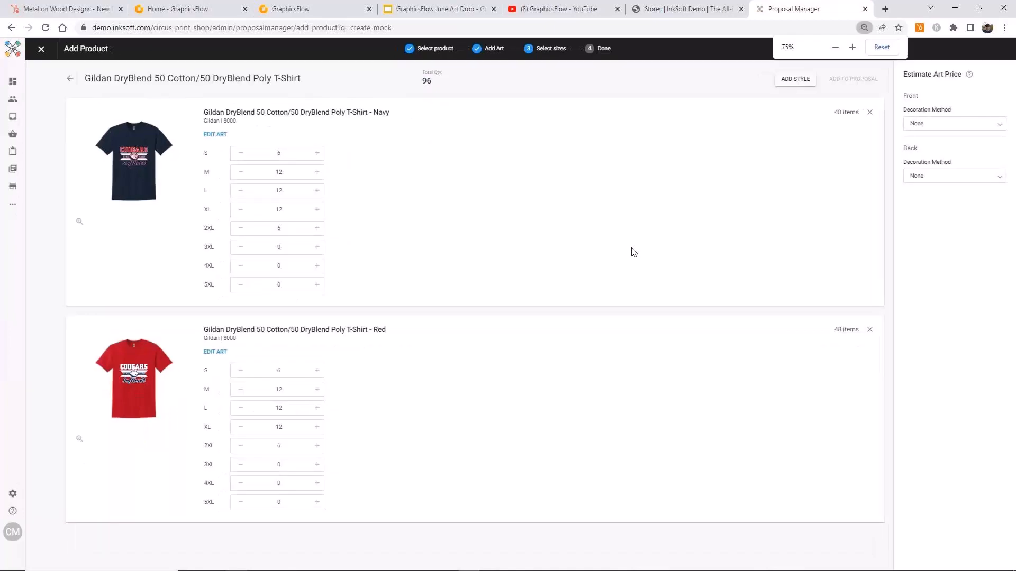
key("ctrl+plus")
key("ctrl+plus")
key("ctrl+plus")
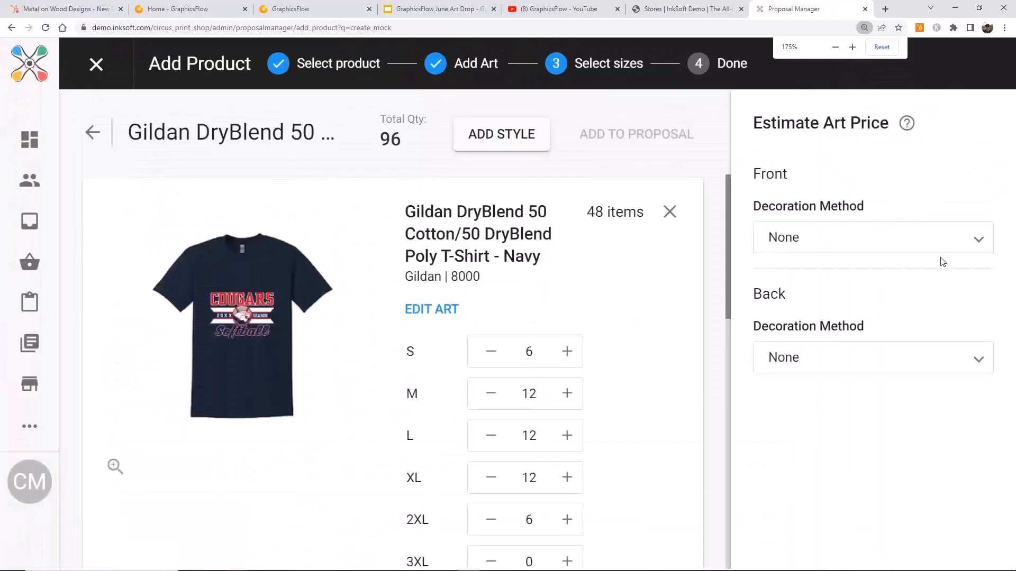
left_click(951, 244)
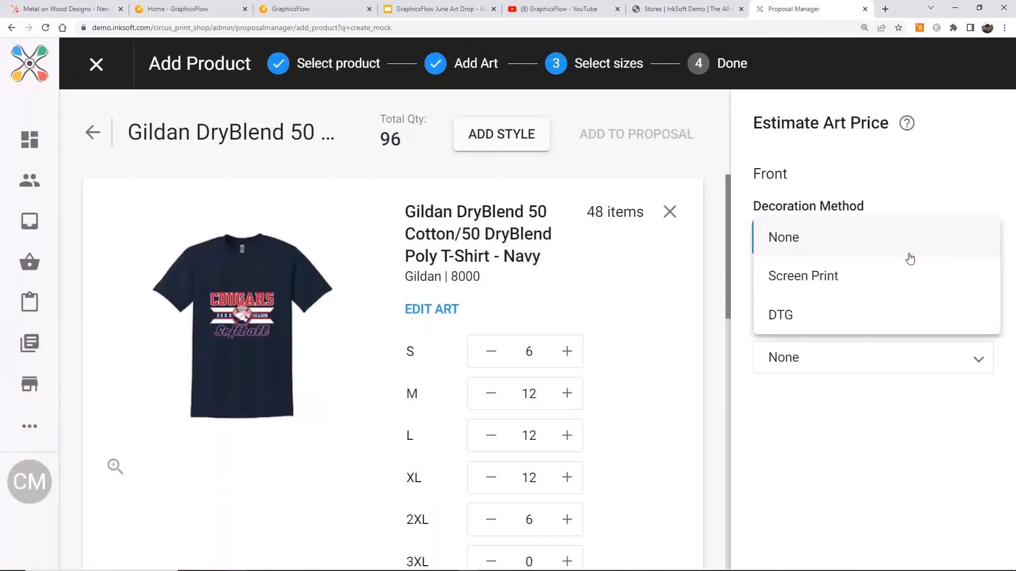
left_click(805, 281)
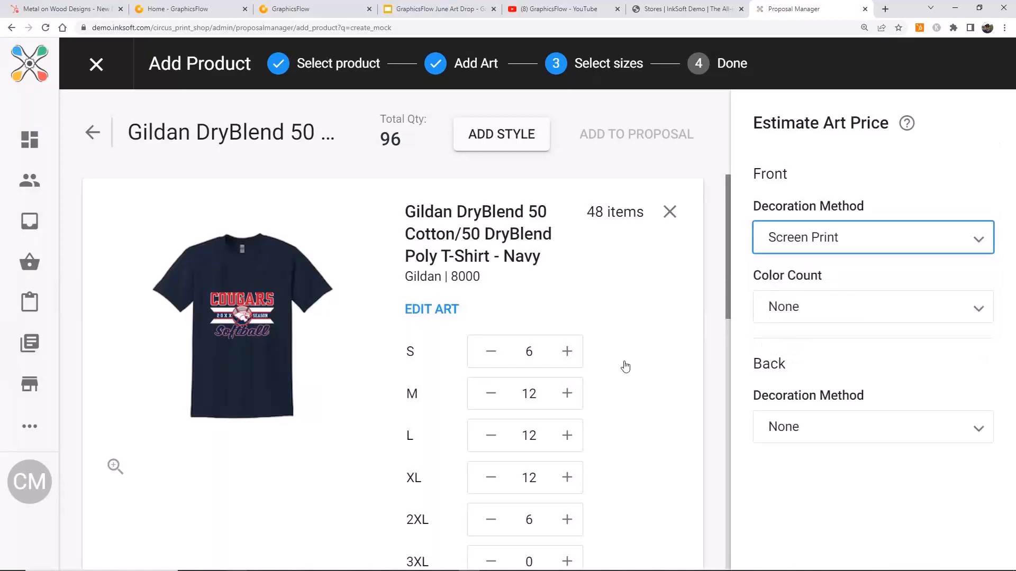
left_click(978, 311)
left_click(978, 311)
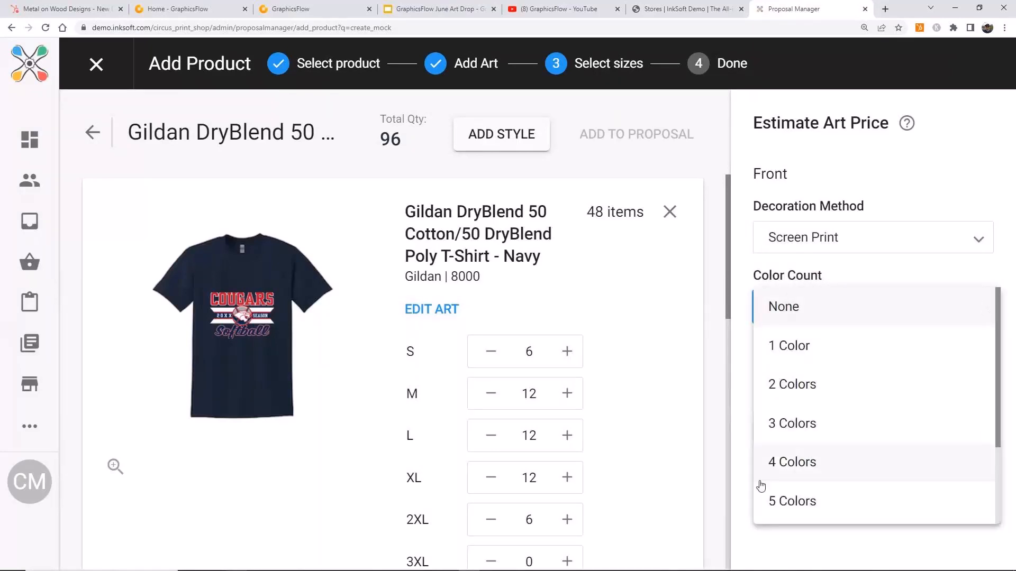
left_click(788, 464)
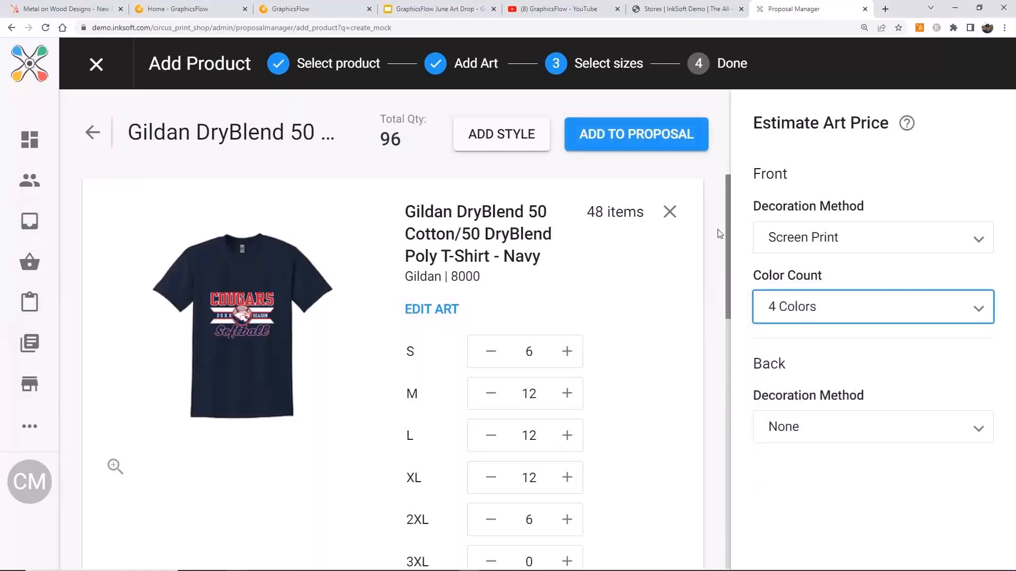
mouse_move(727, 230)
left_mouse_down()
mouse_move(727, 313)
mouse_move(722, 243)
left_mouse_up()
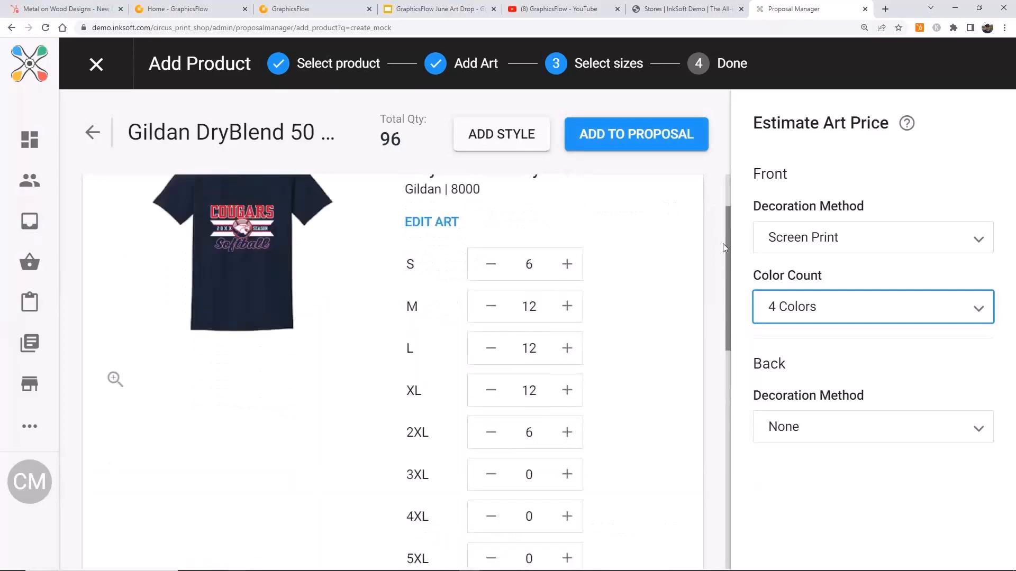
left_click(665, 135)
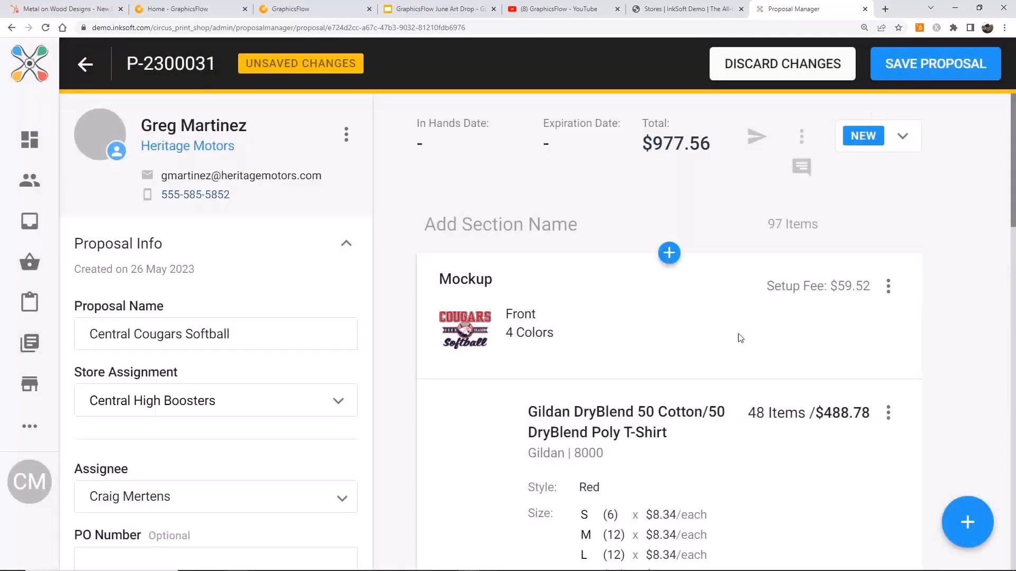
Review the Red and Navy shirt line items and the Red shirt's options, and save the proposal.
scroll(739, 340, "down", 4)
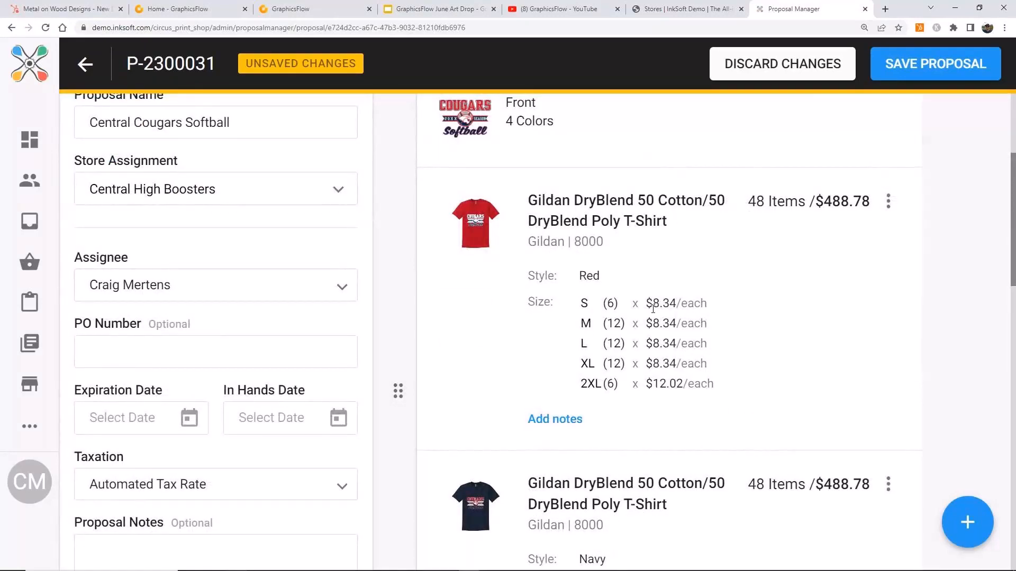
scroll(770, 324, "down", 2)
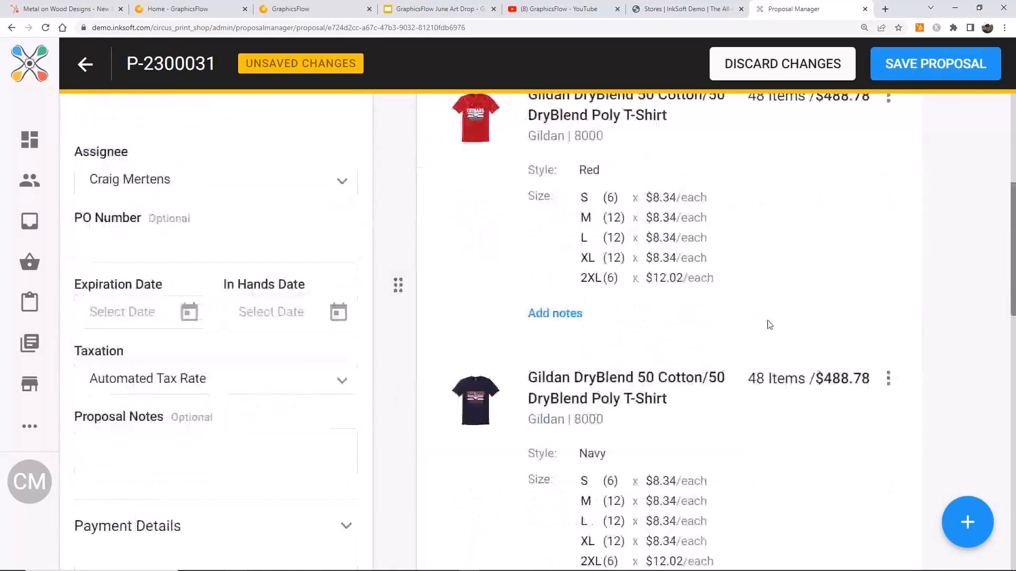
scroll(770, 324, "up", 1)
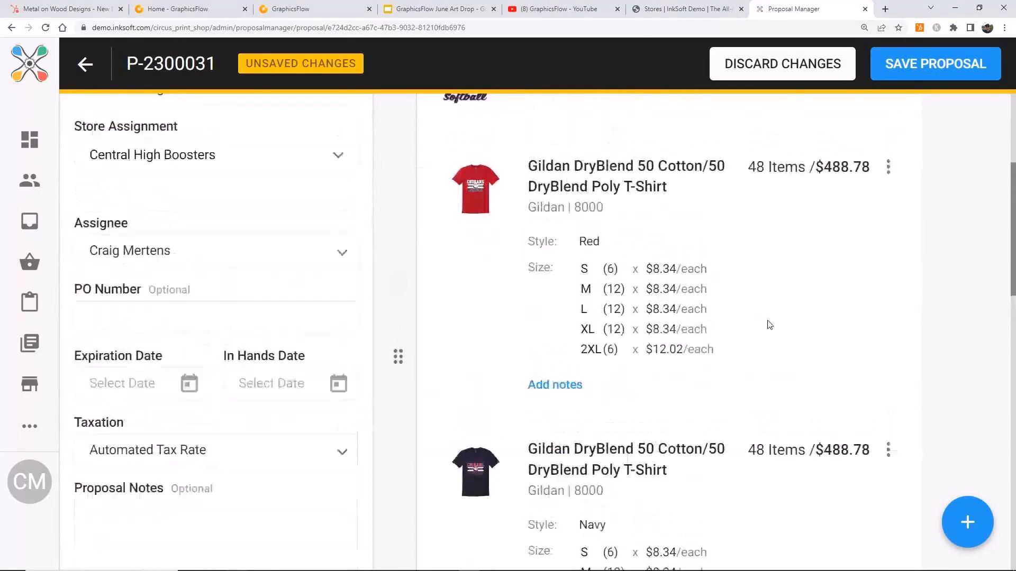
scroll(769, 325, "up", 3)
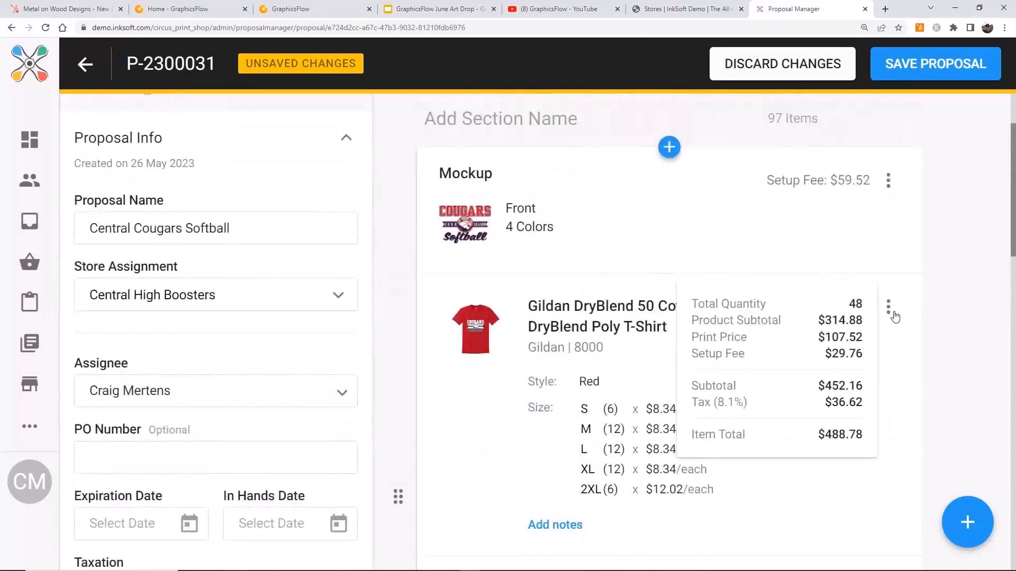
left_click(889, 312)
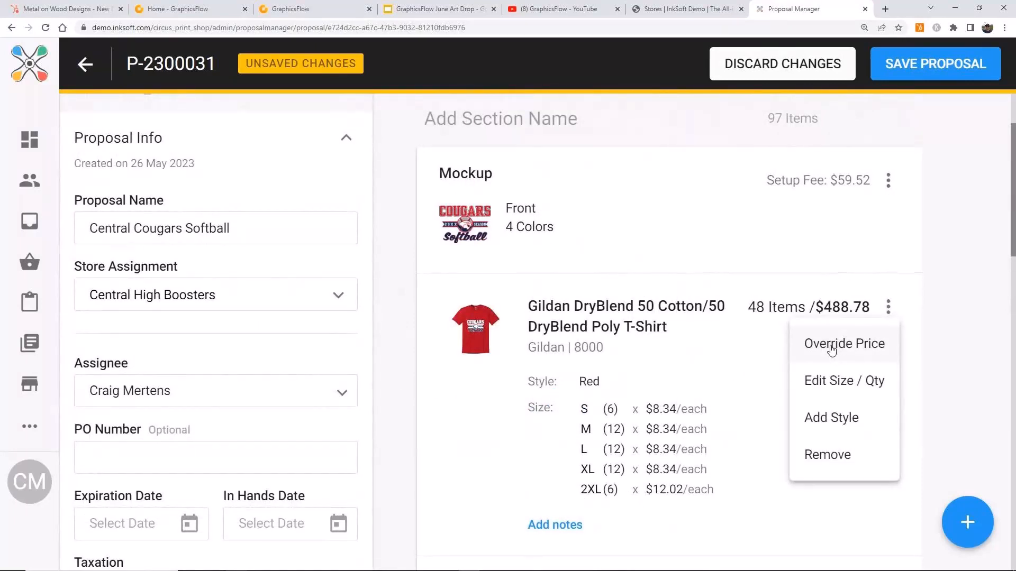
left_click(396, 139)
left_click(921, 69)
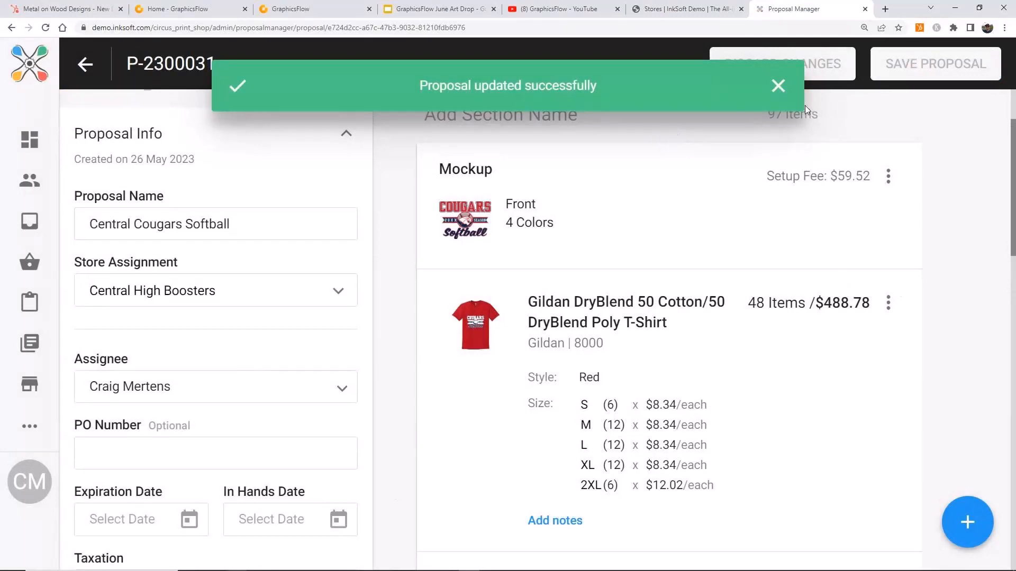
left_click(778, 87)
Preview the saved proposal's customer view as an approval.
scroll(905, 398, "up", 1)
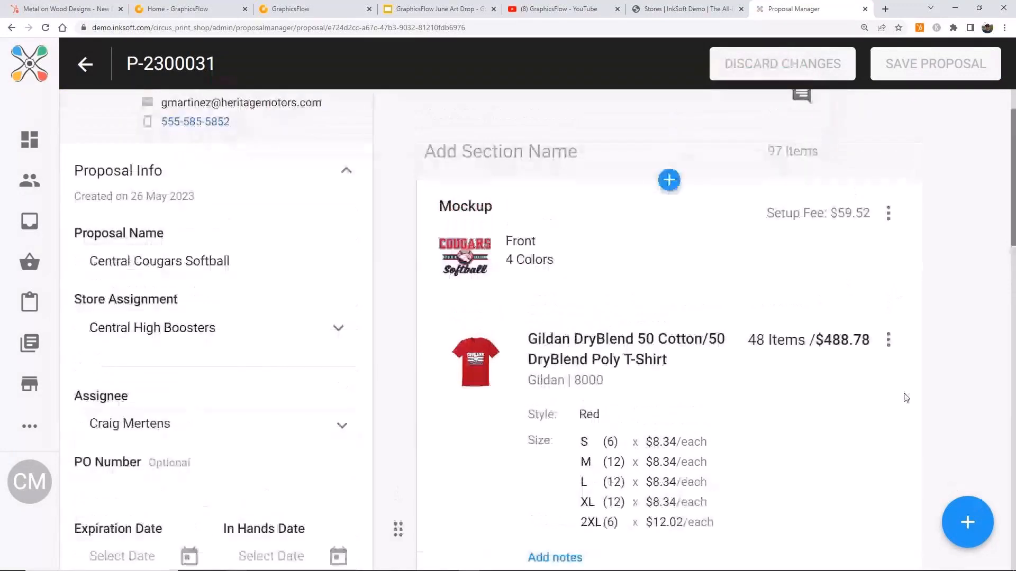
scroll(902, 289, "up", 2)
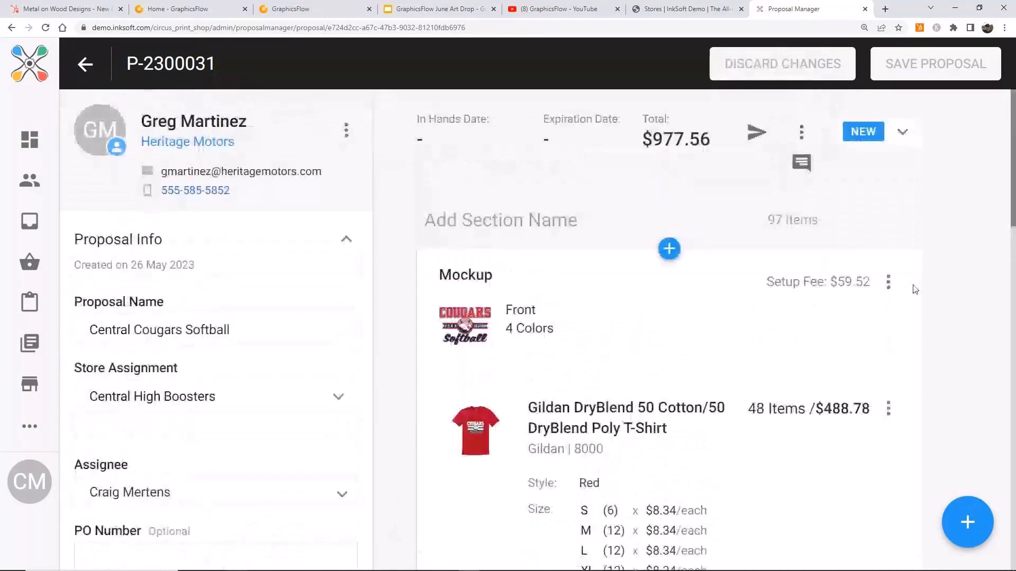
key("ctrl+minus")
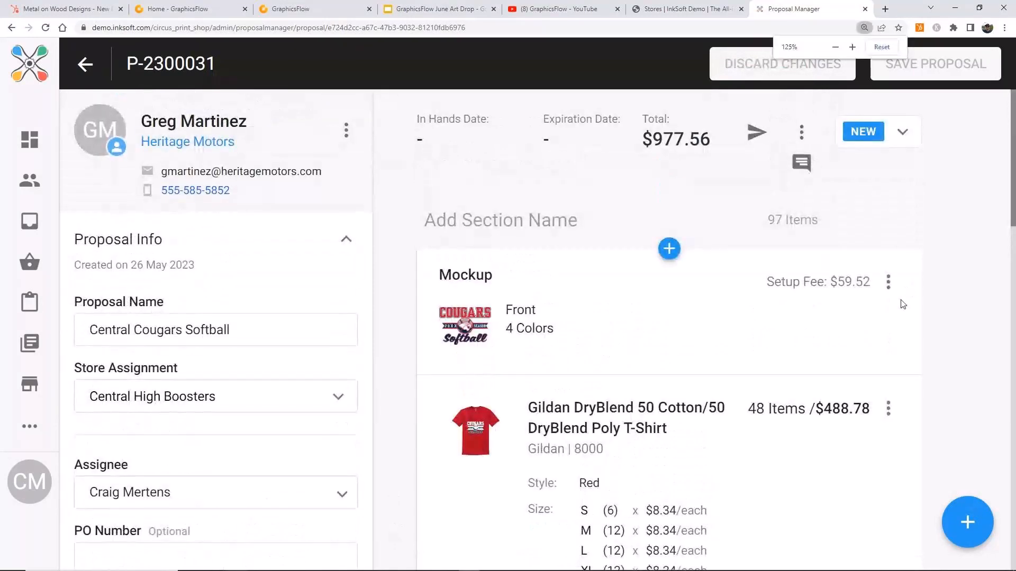
key("ctrl+minus")
key("ctrl+minus")
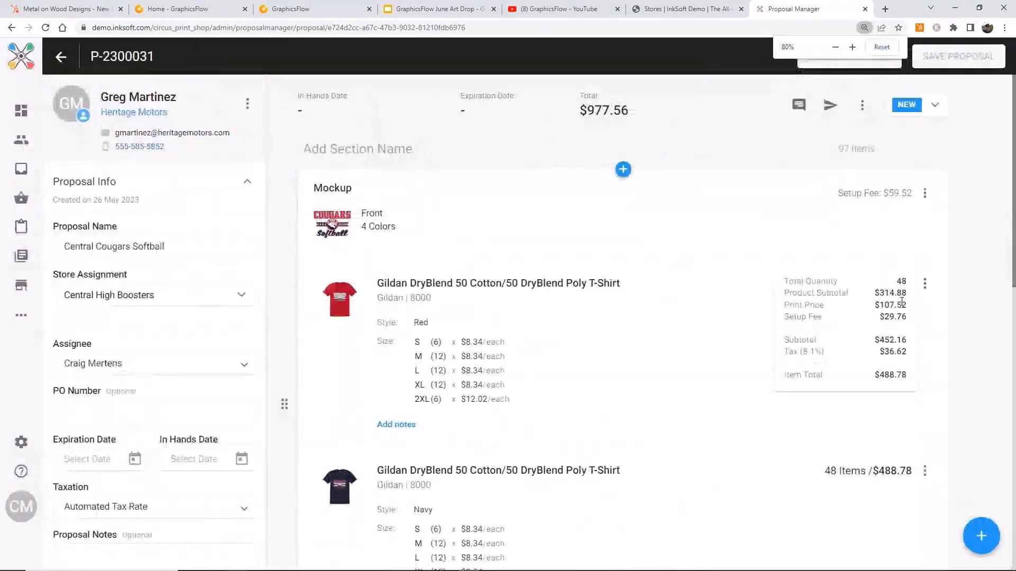
key("ctrl+minus")
key("ctrl+minus")
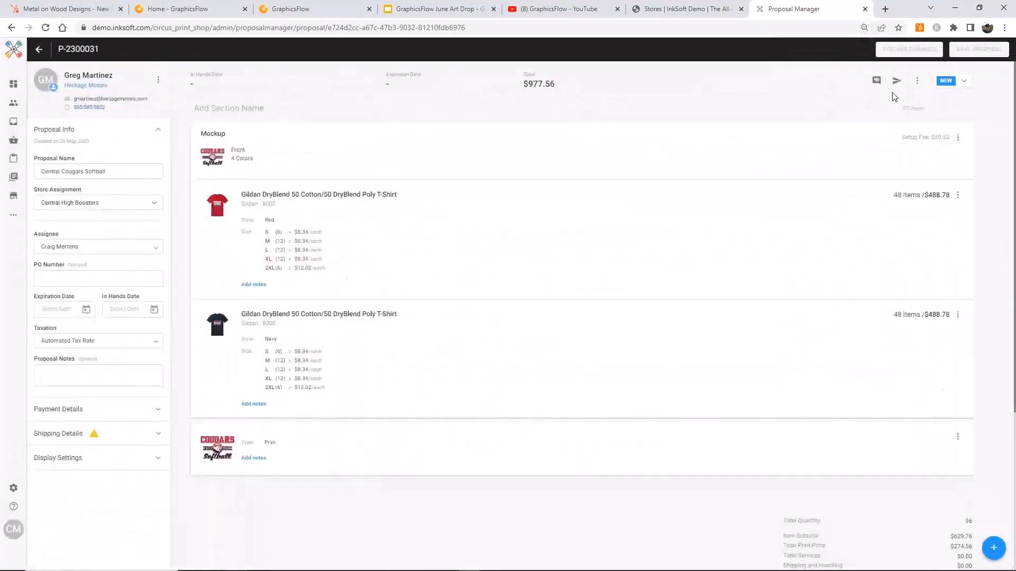
left_click(918, 83)
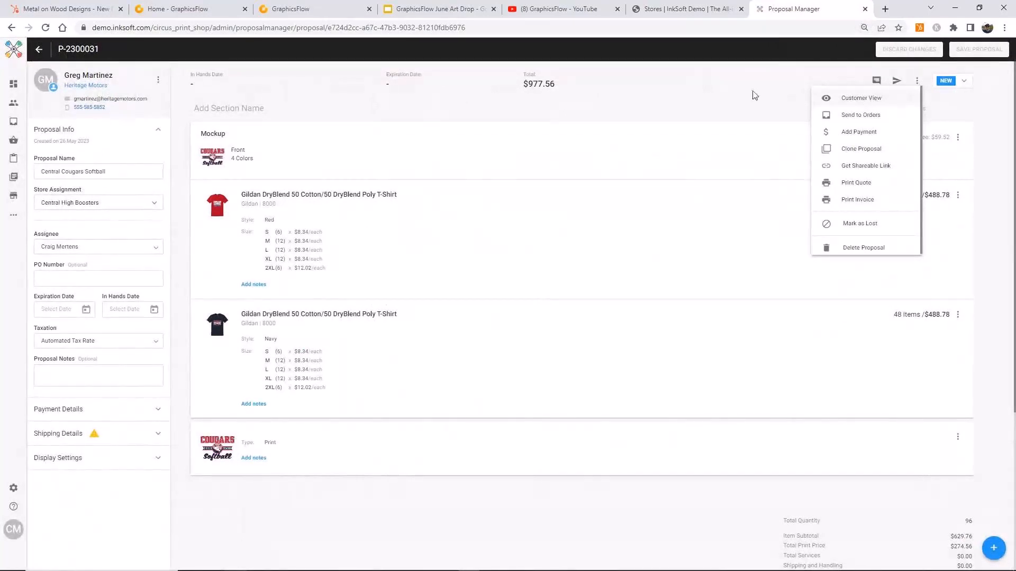
left_click(919, 83)
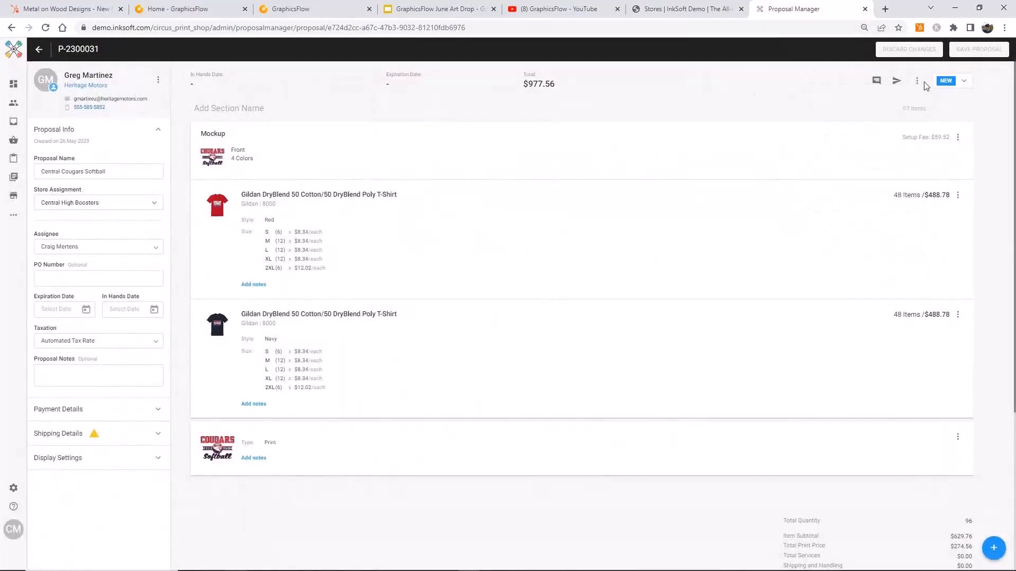
left_click(919, 83)
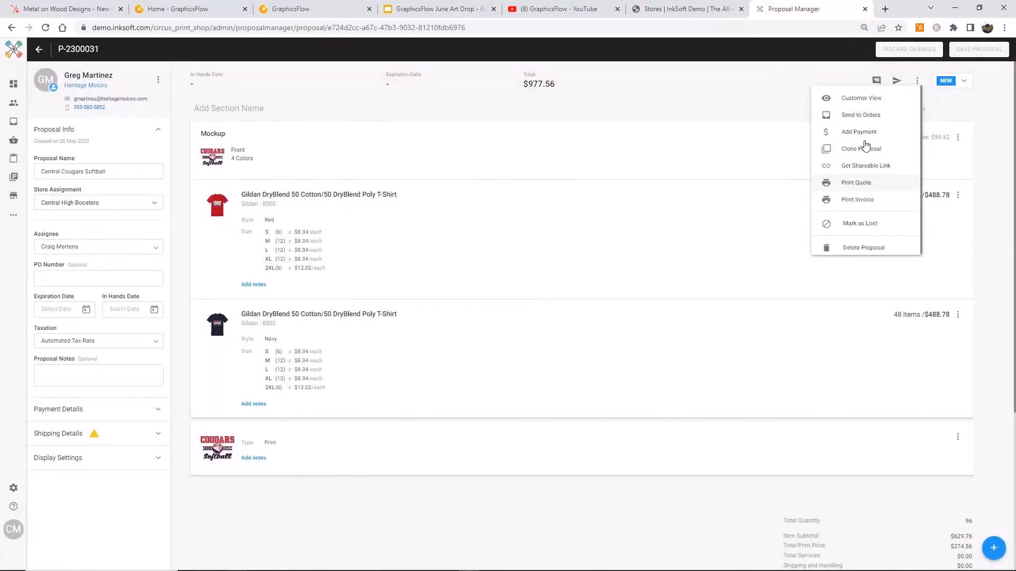
left_click(849, 102)
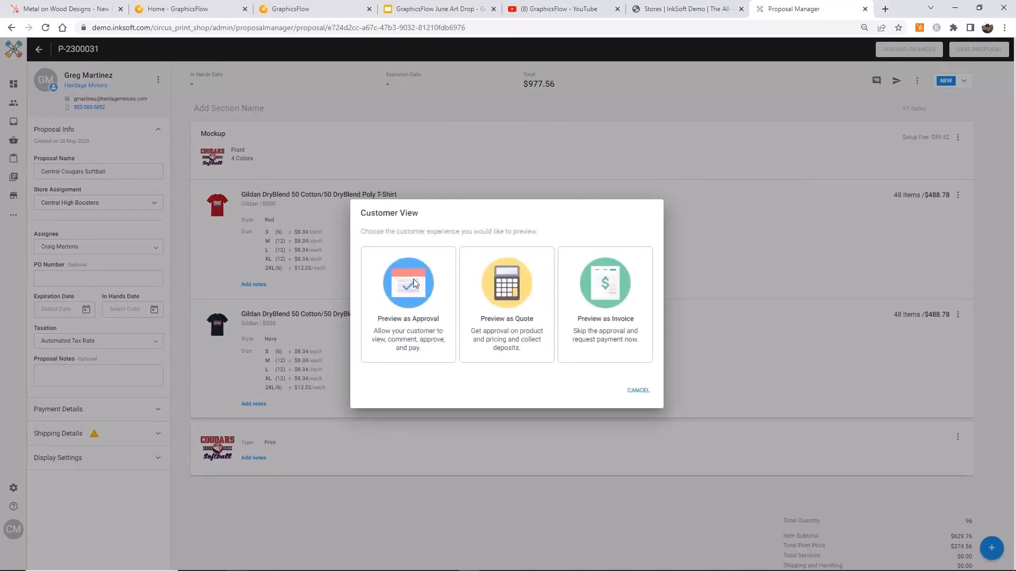
left_click(415, 285)
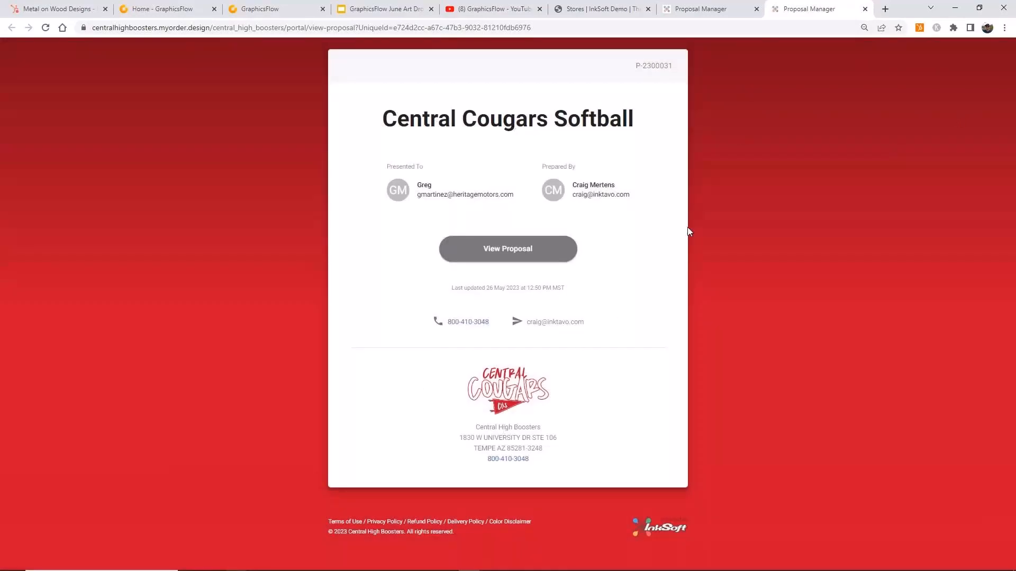
View the proposal as the customer and examine the Navy shirt's details and the Cougars Softball print artwork.
left_click(523, 257)
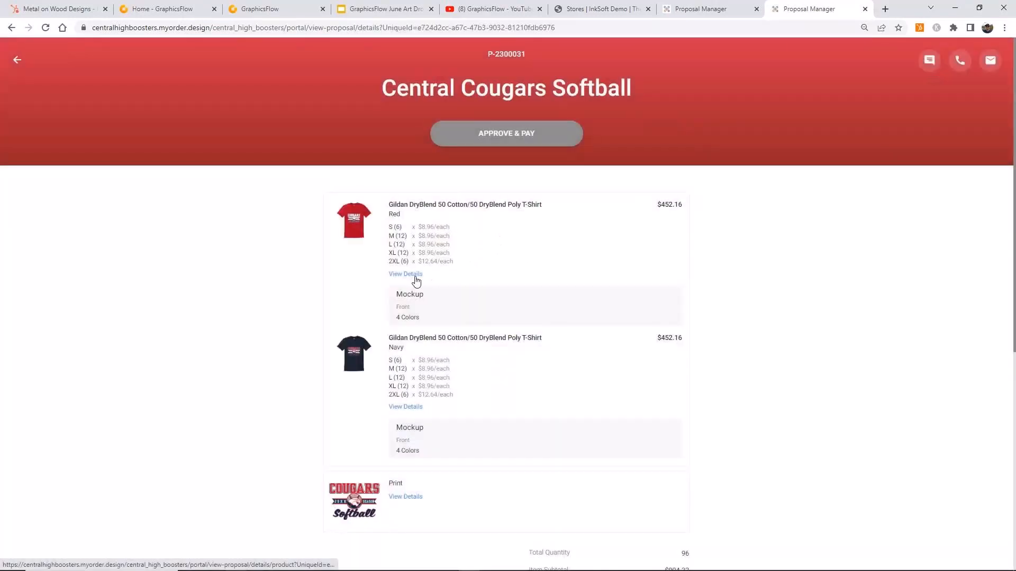
left_click(412, 407)
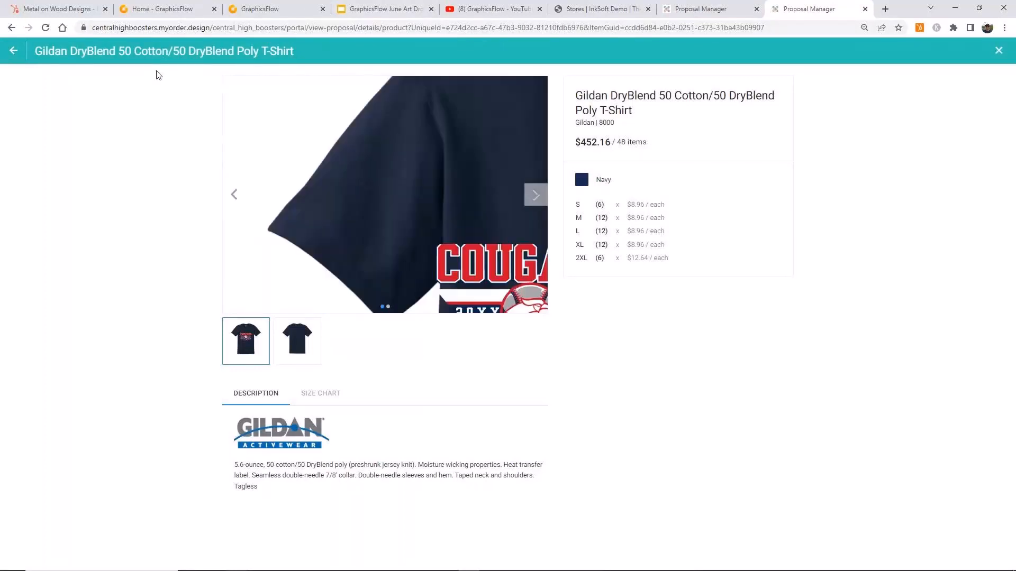
left_click(14, 49)
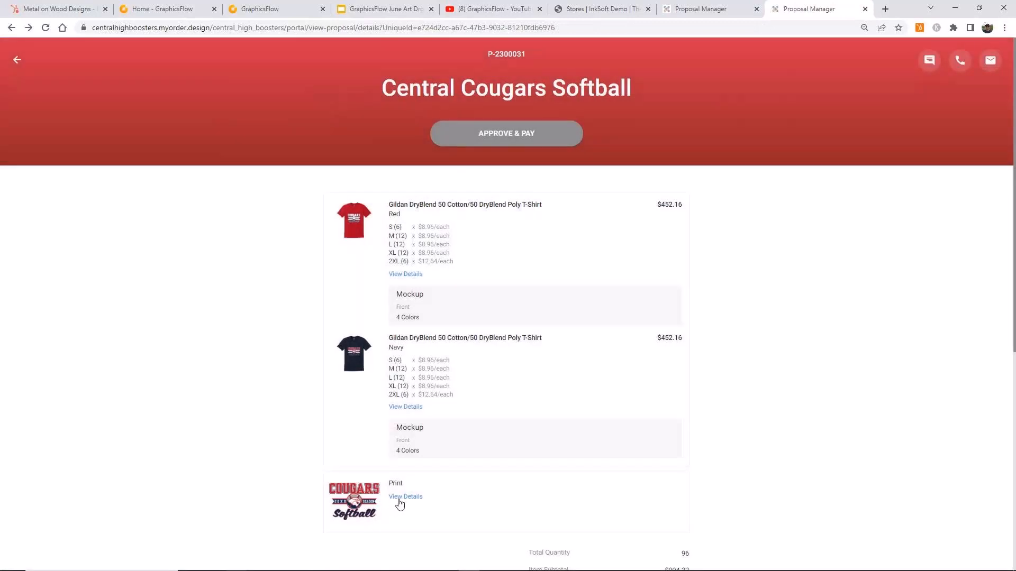
left_click(400, 500)
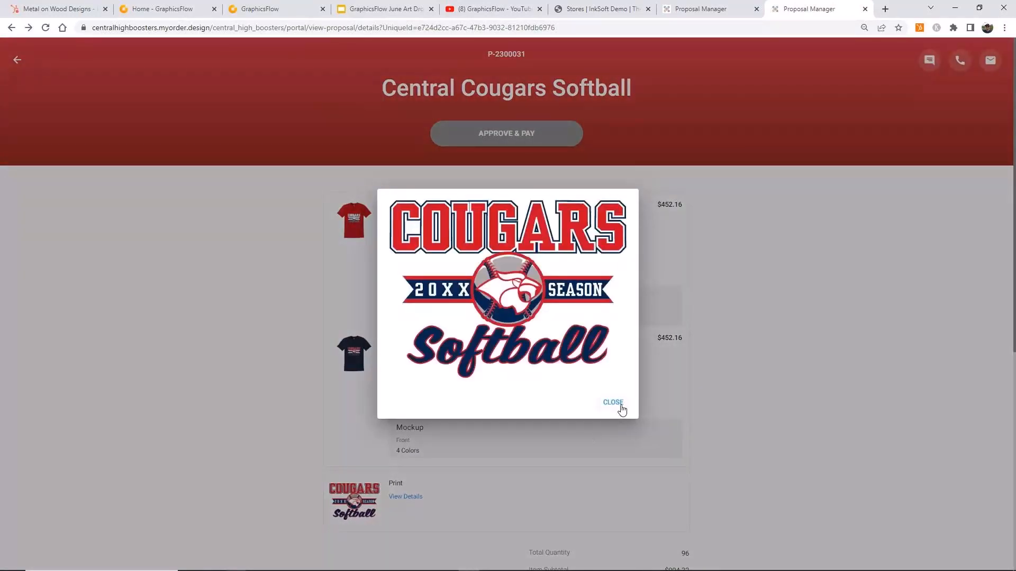
left_click(613, 403)
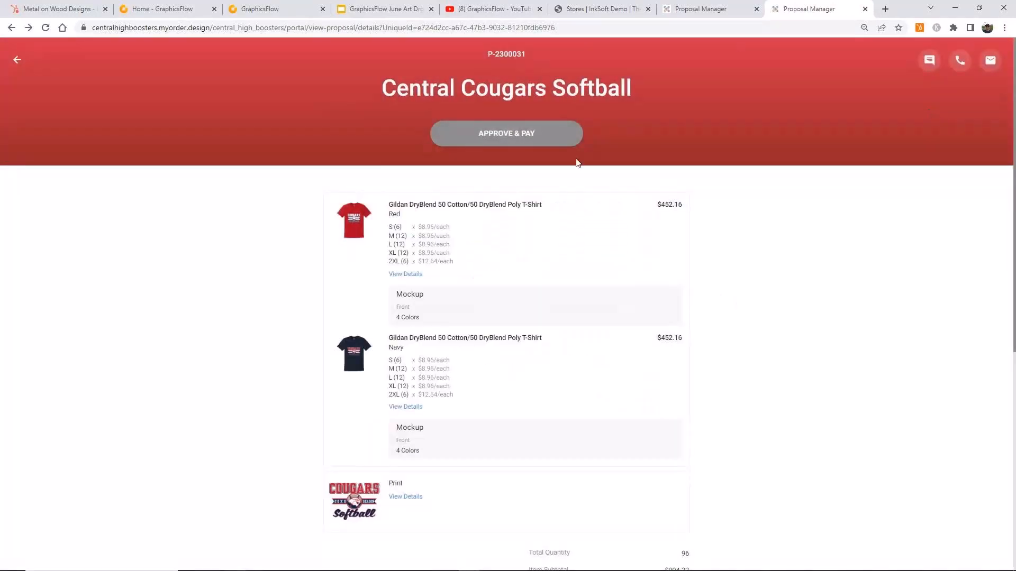
Preview the Approve & Pay process with Total Balance and Credit Card selected, and return to the proposal's cover page.
left_click(528, 139)
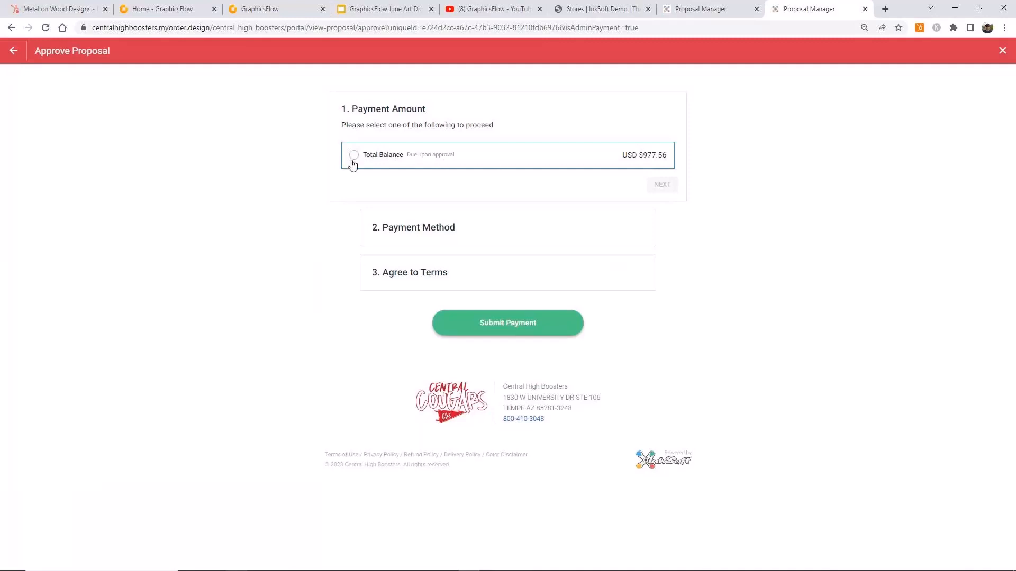
left_click(354, 157)
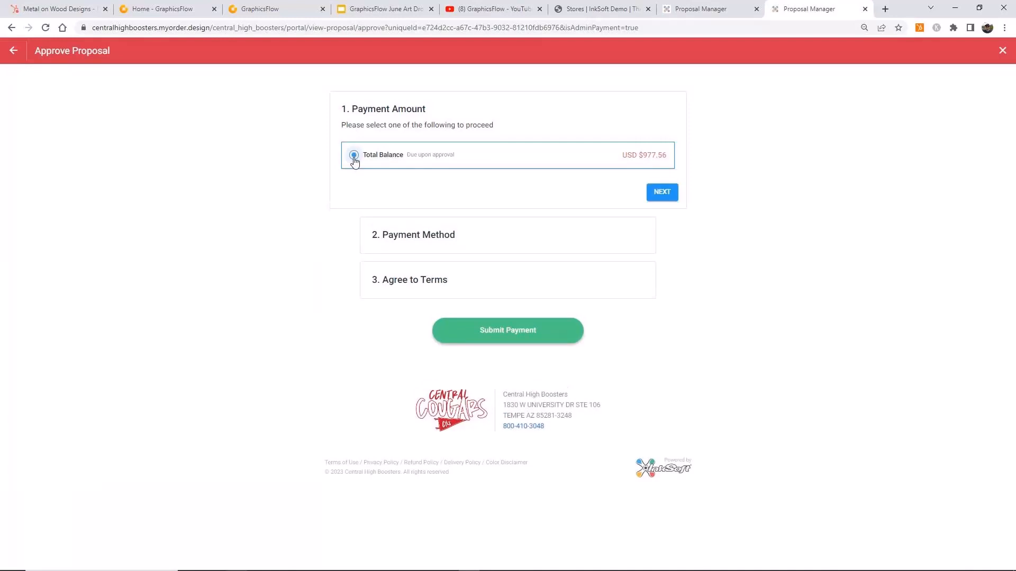
left_click(661, 193)
left_click(382, 205)
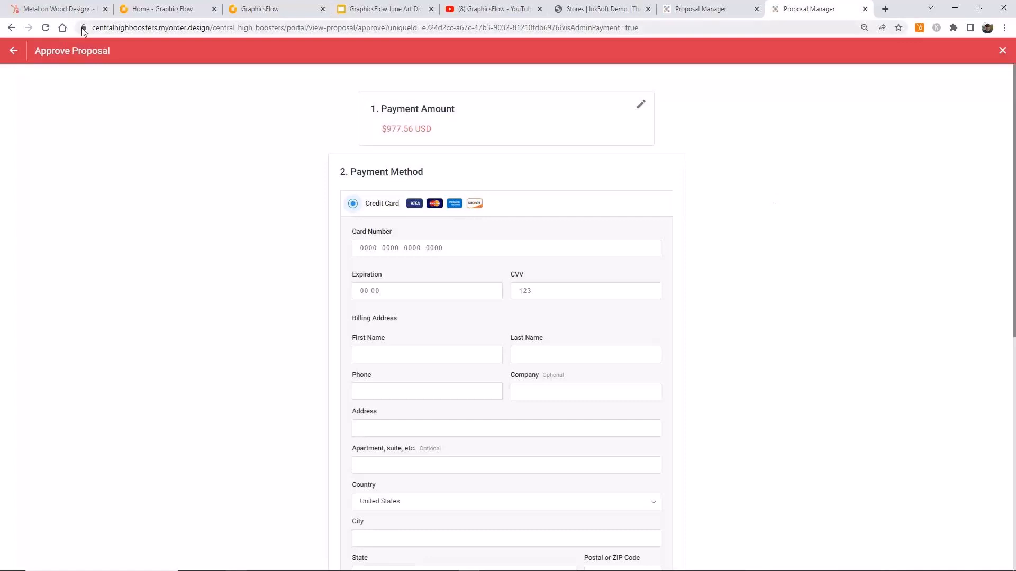
left_click(13, 51)
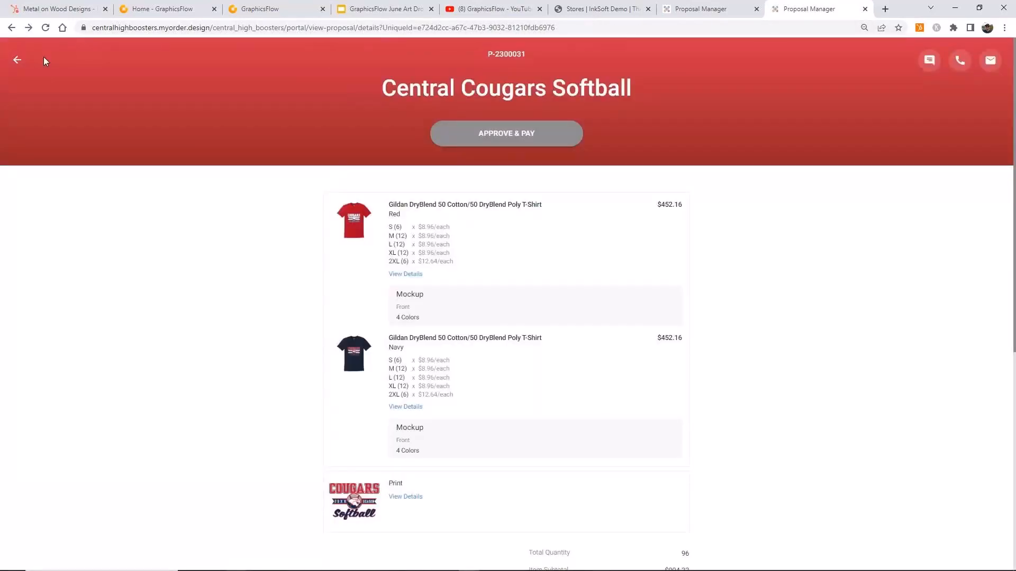
left_click(16, 58)
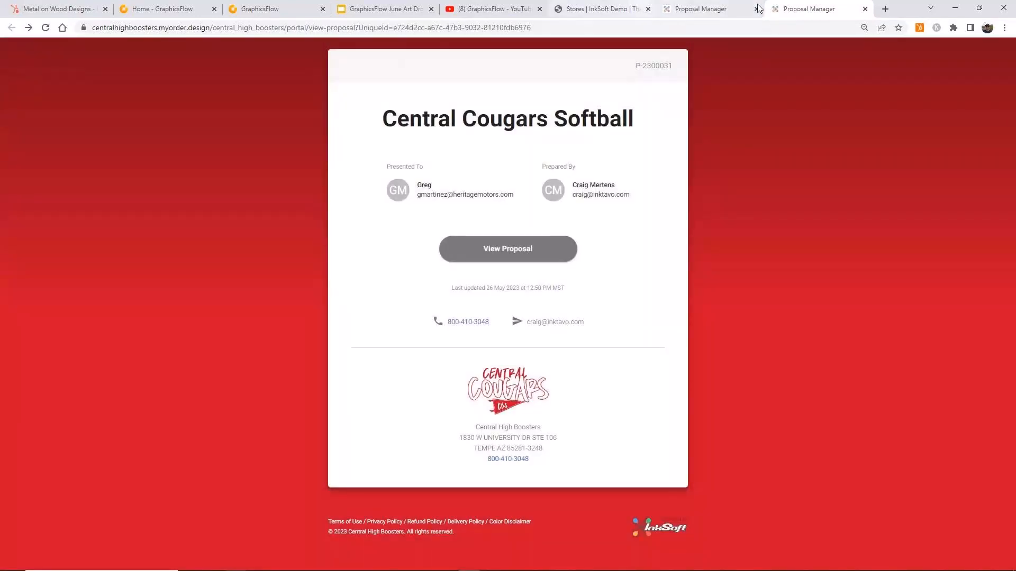
Return to the proposal's admin page and open the Central High Boosters store from the active stores.
left_click(729, 6)
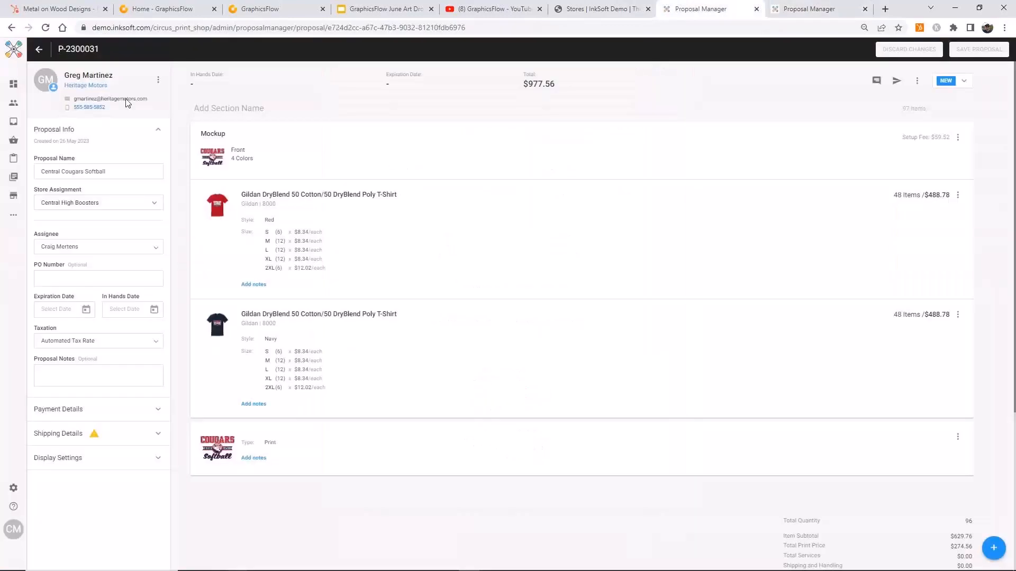
mouse_move(13, 127)
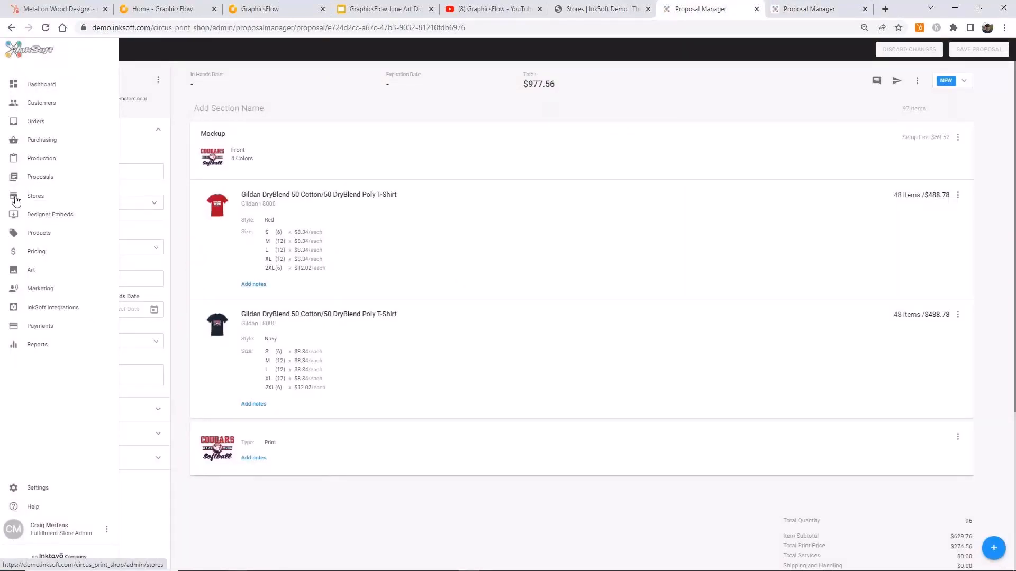
left_click(16, 200)
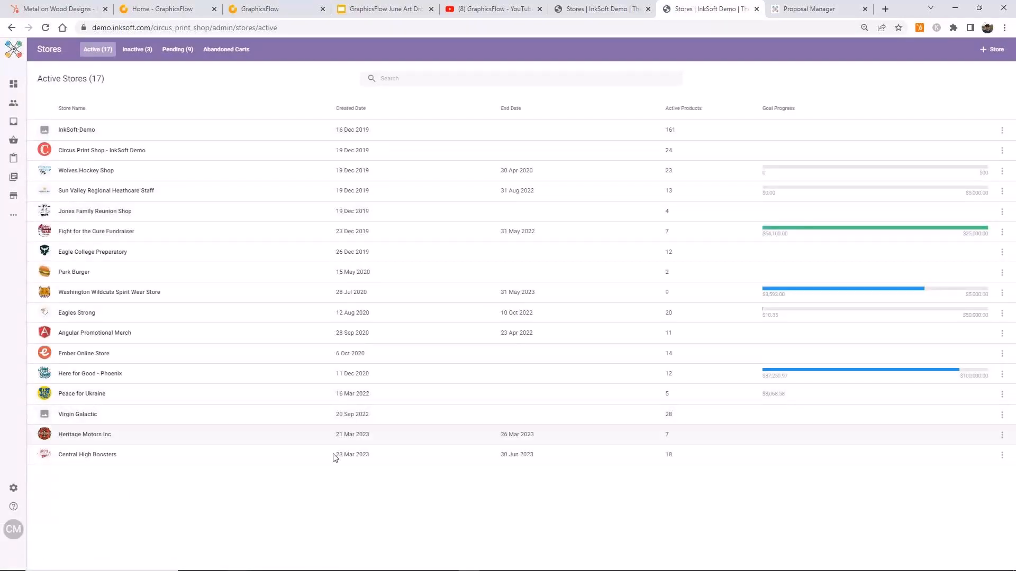
left_click(96, 458)
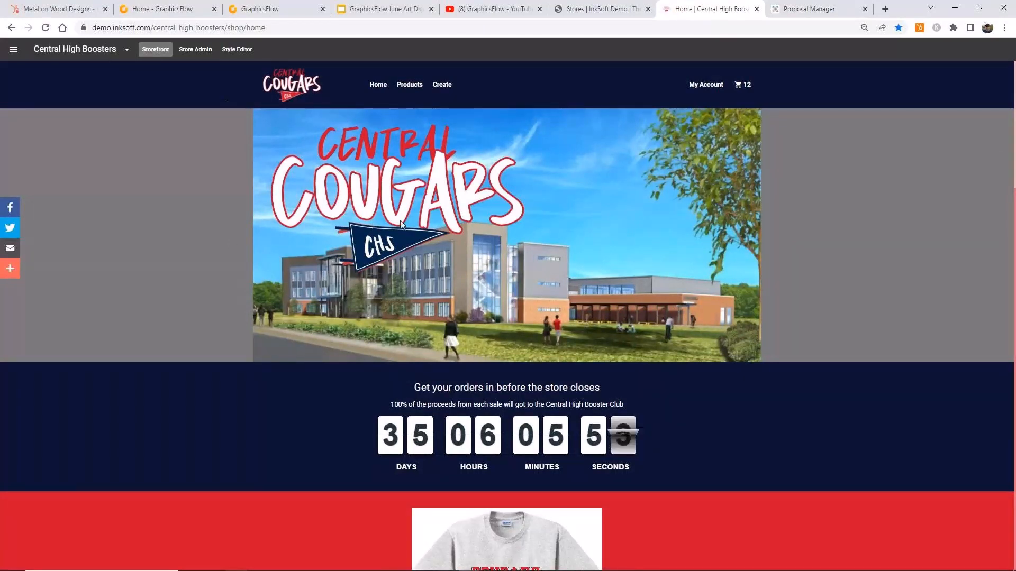
Open the store's style editor and set the countdown section's end date to 7/7/2023.
left_click(247, 50)
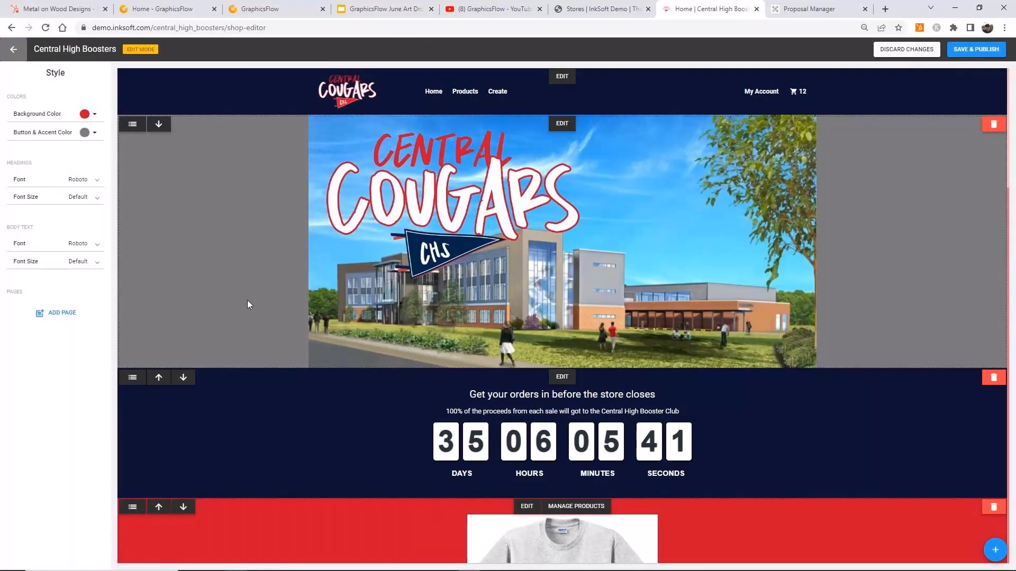
scroll(247, 300, "down", 5)
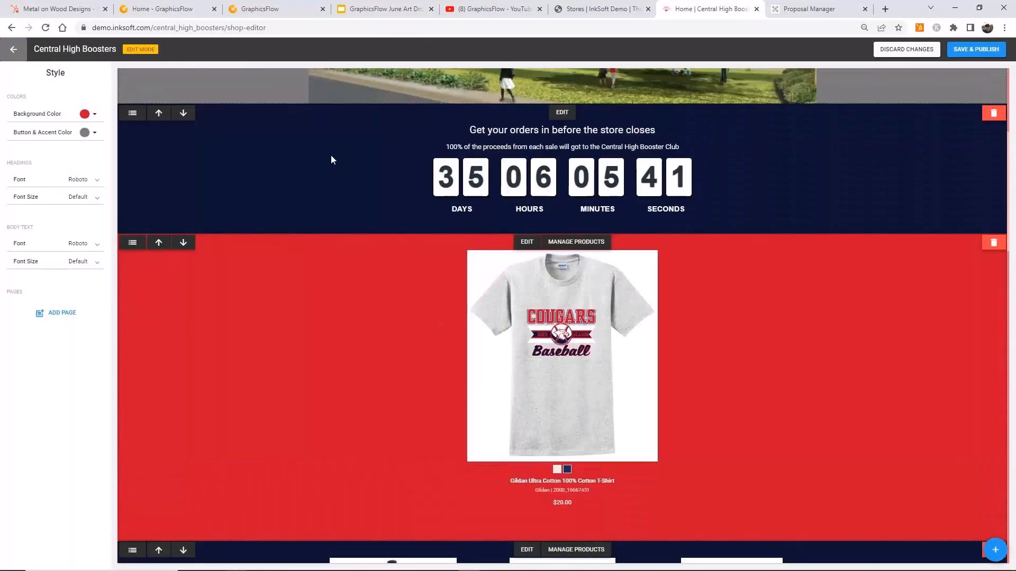
left_click(566, 114)
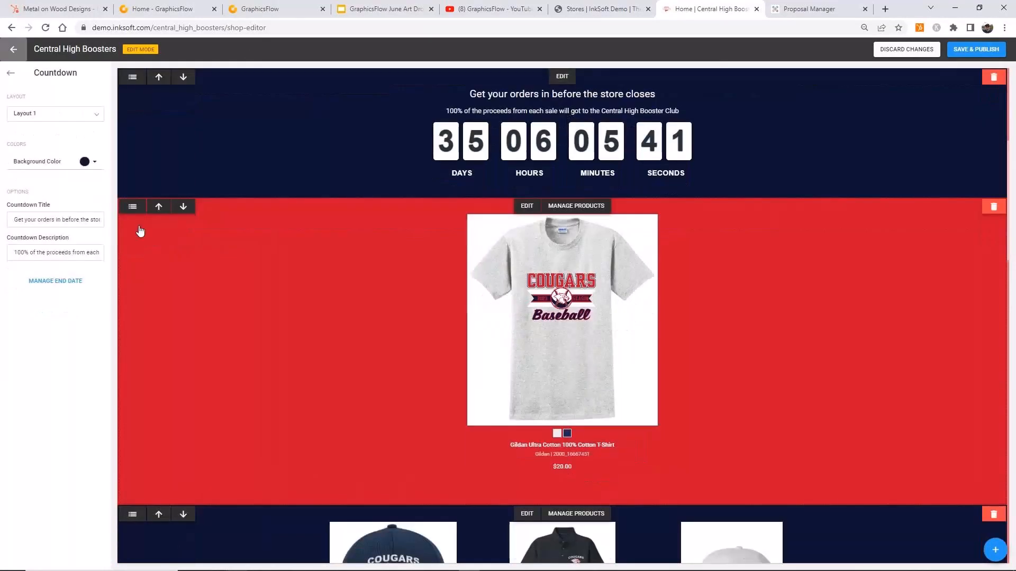
left_click(60, 283)
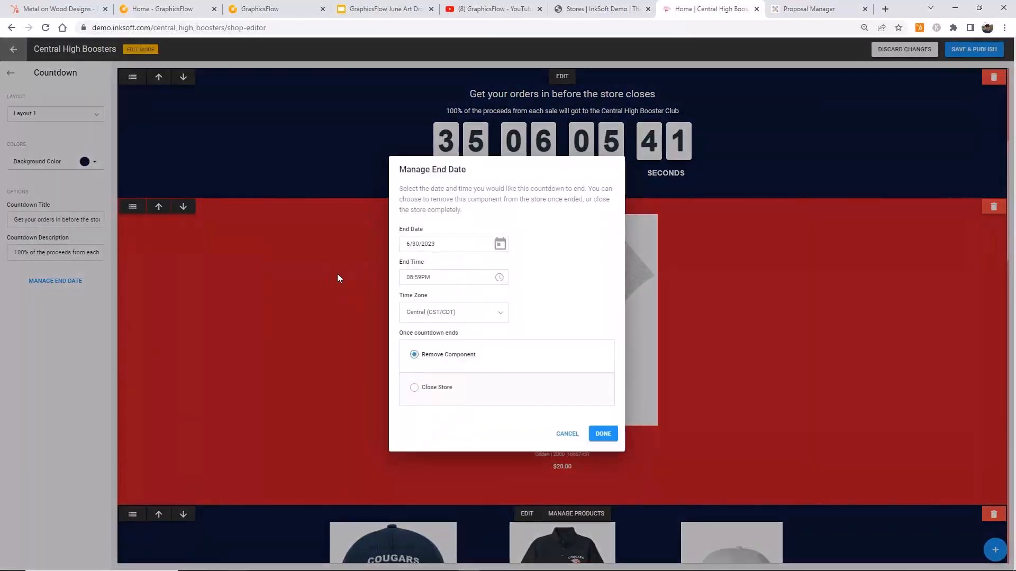
left_click(500, 244)
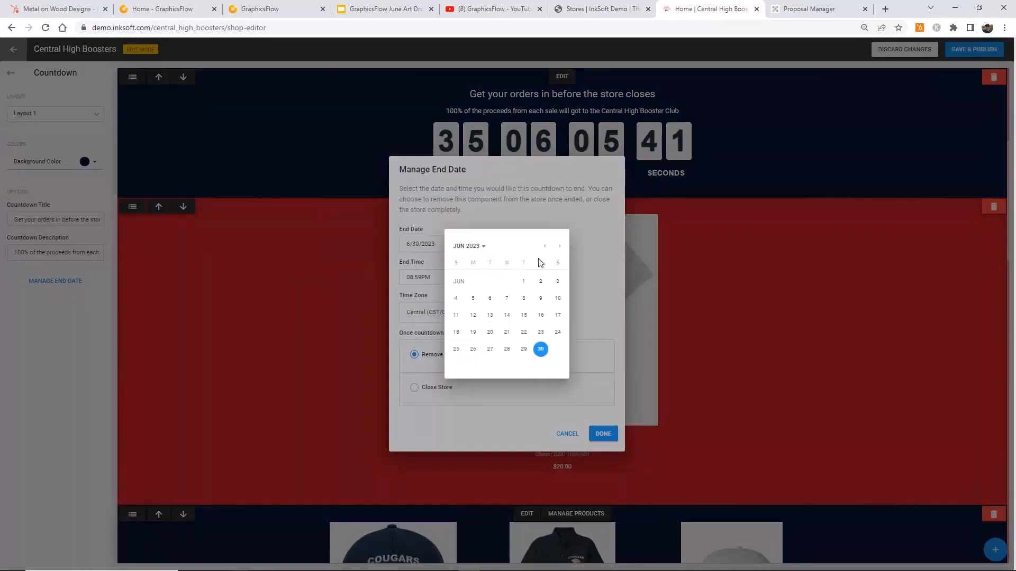
left_click(484, 246)
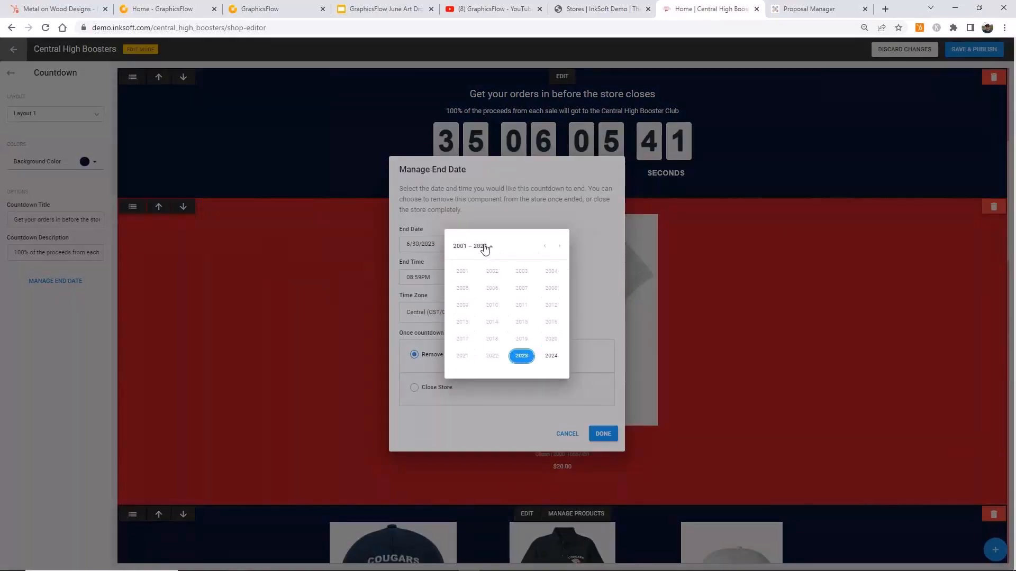
left_click(519, 358)
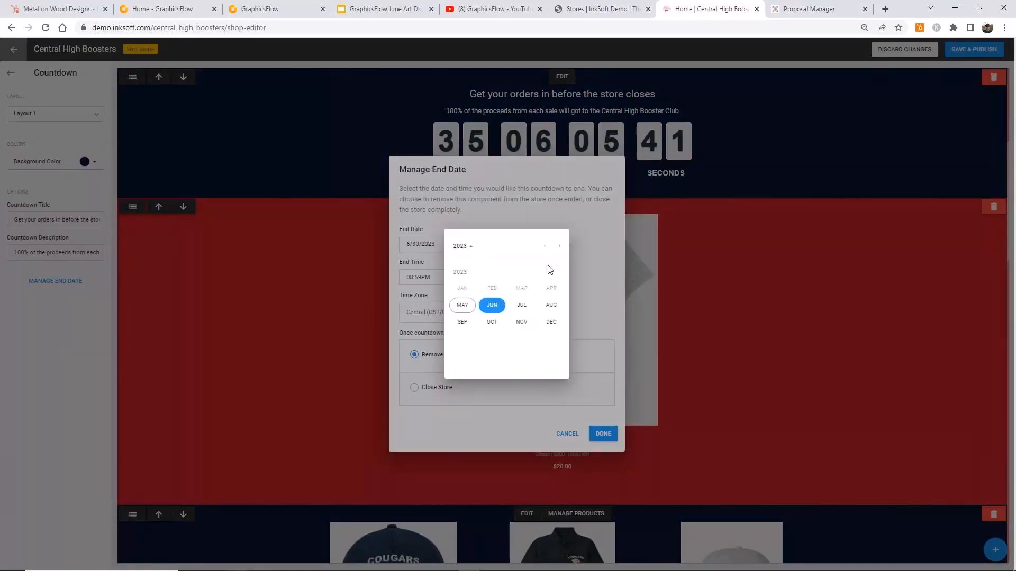
left_click(521, 305)
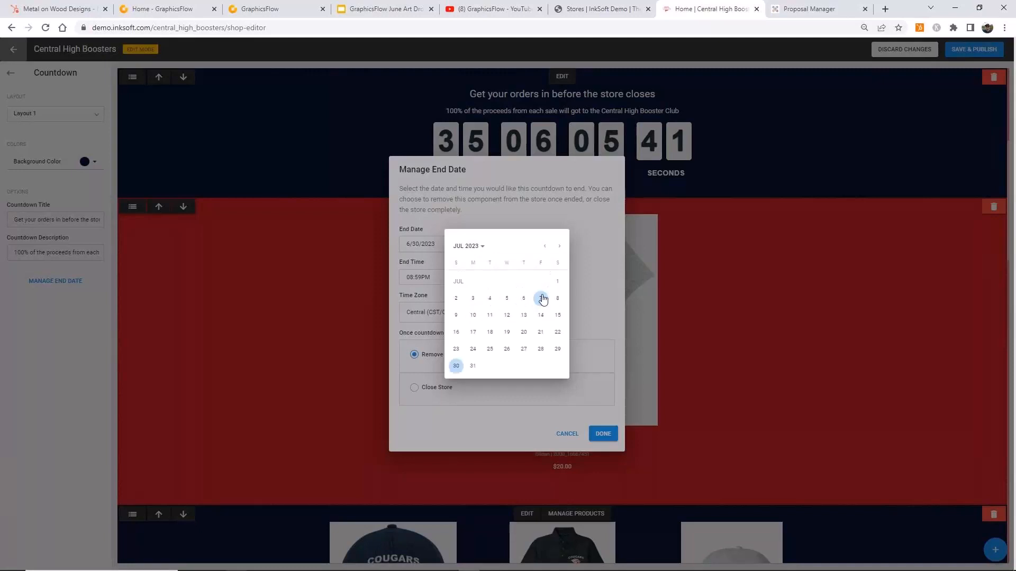
left_click(542, 298)
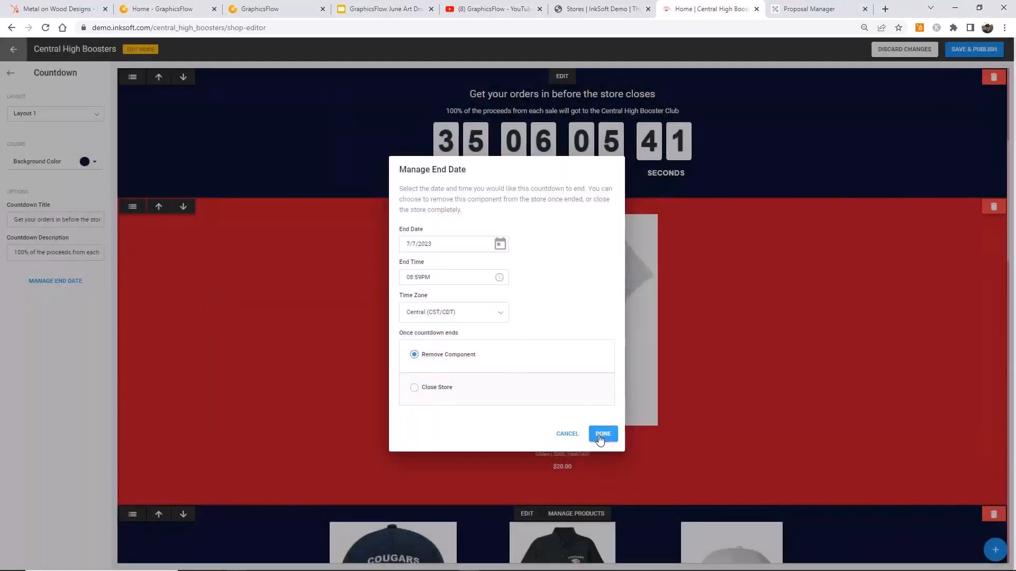
left_click(602, 434)
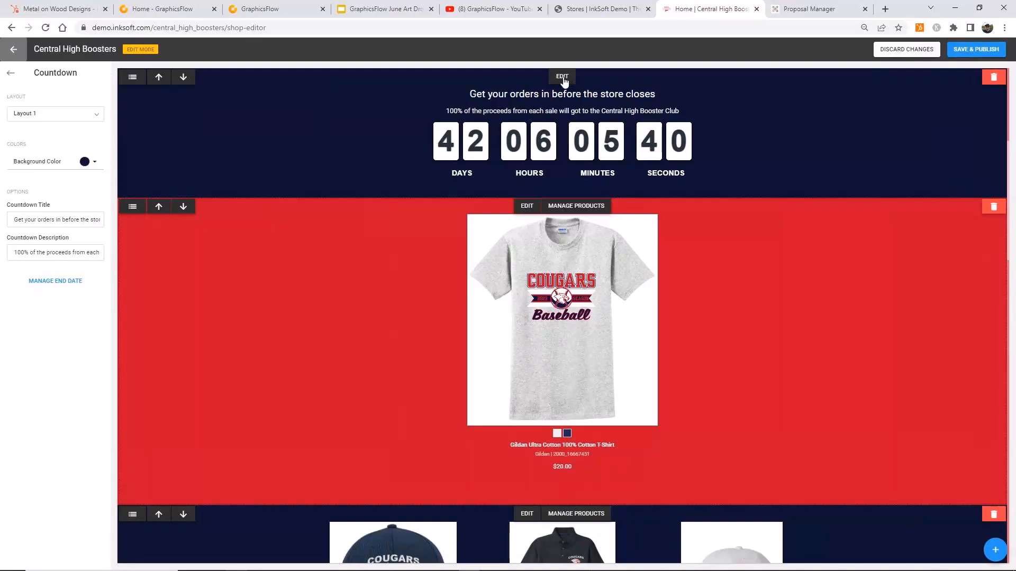
Change the countdown section's background color to the gray #7a7a7a already in use in the store.
left_click(94, 161)
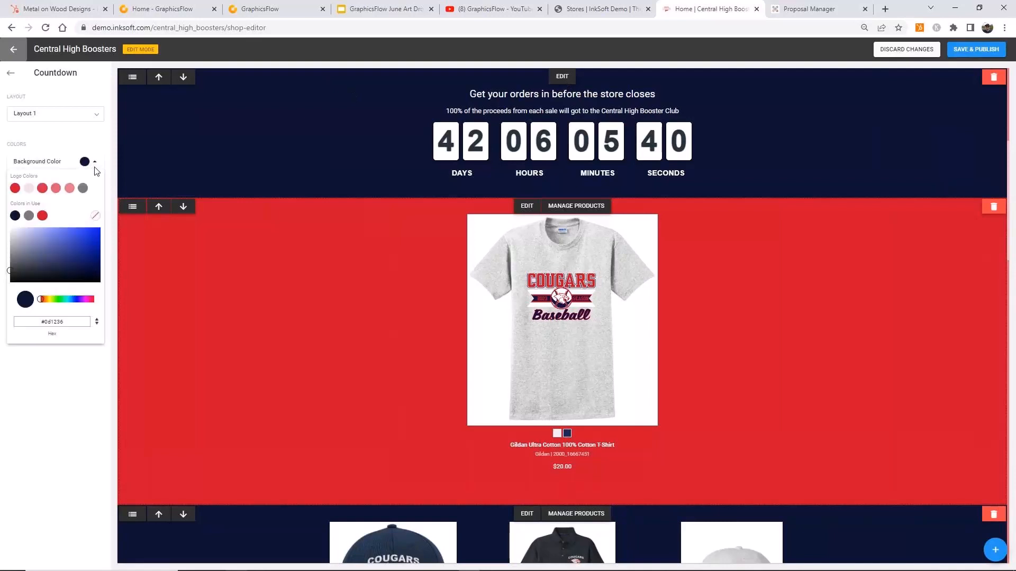
left_click(29, 216)
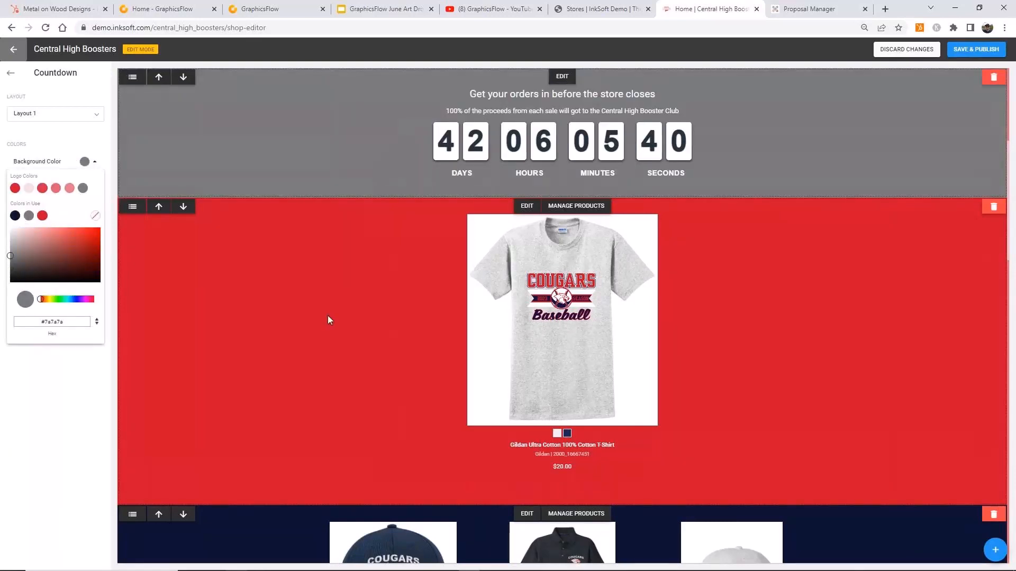
left_click(309, 279)
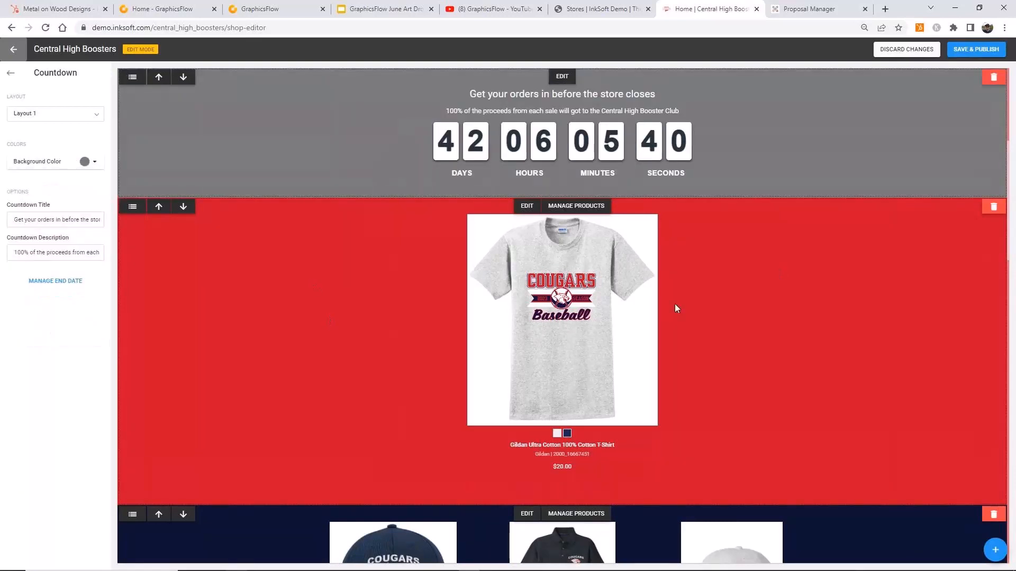
Delete the featured products section below the countdown that holds only the Cougars Baseball T-shirt.
scroll(675, 304, "down", 2)
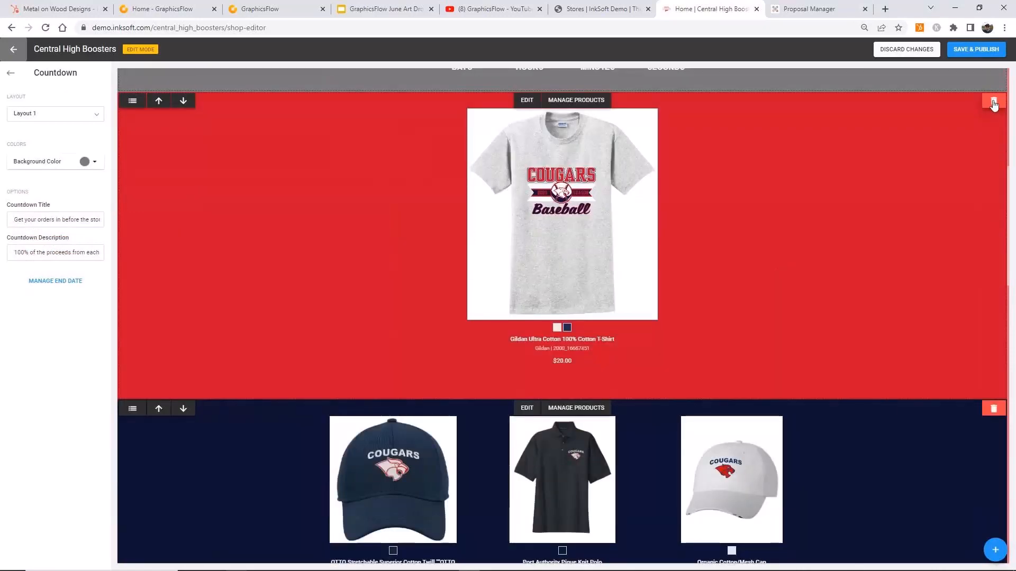
scroll(589, 210, "up", 1)
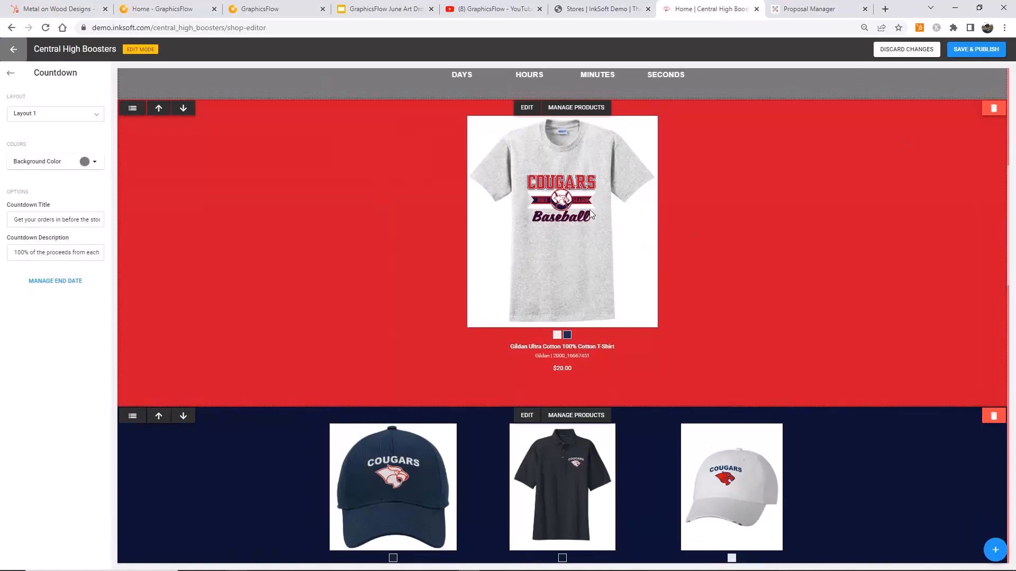
scroll(591, 215, "up", 5)
scroll(634, 240, "down", 3)
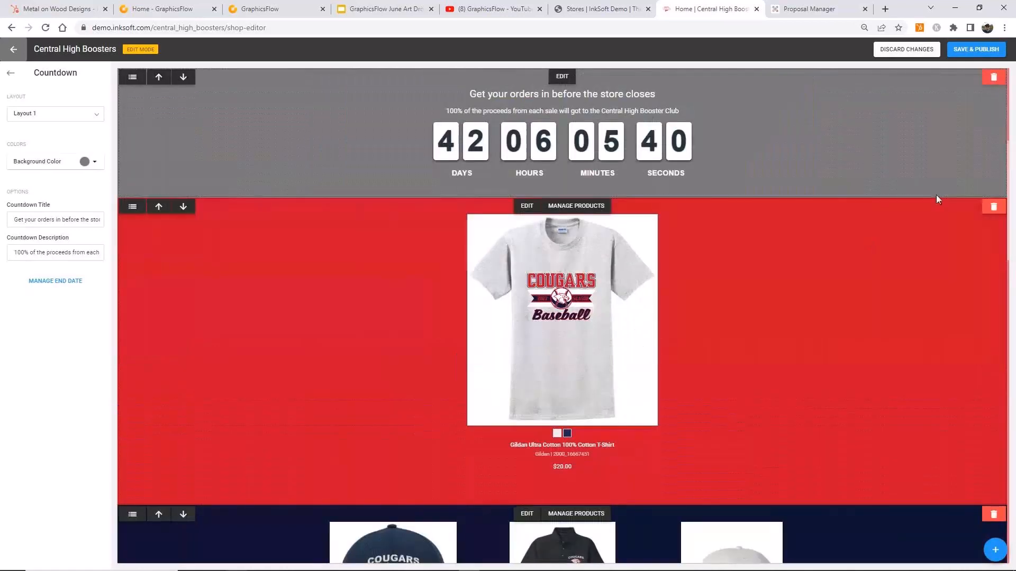
left_click(992, 208)
left_click(547, 342)
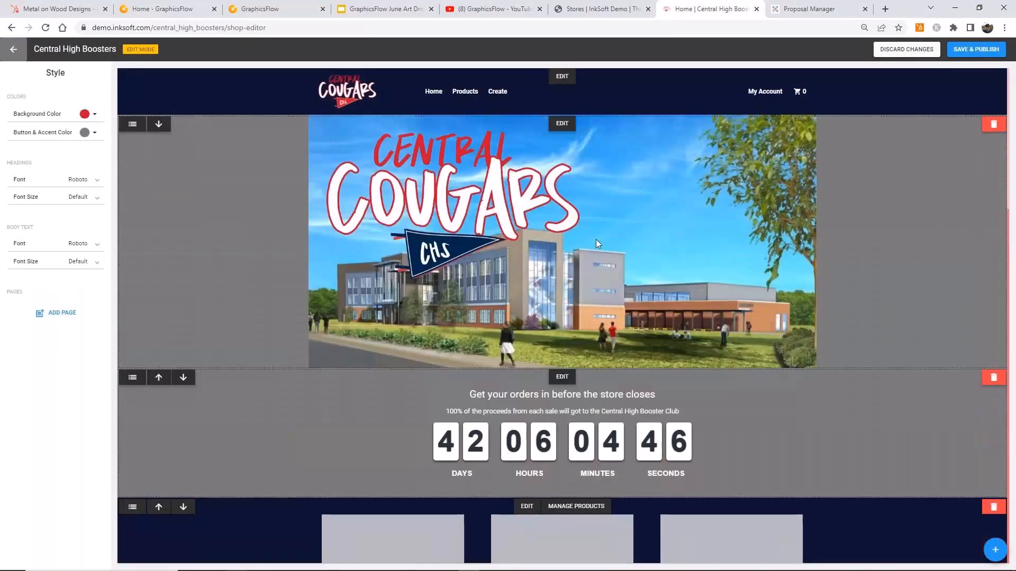
Add a Featured Products component in Layout 2, starting from scratch with default settings.
left_click(994, 550)
scroll(947, 296, "down", 1)
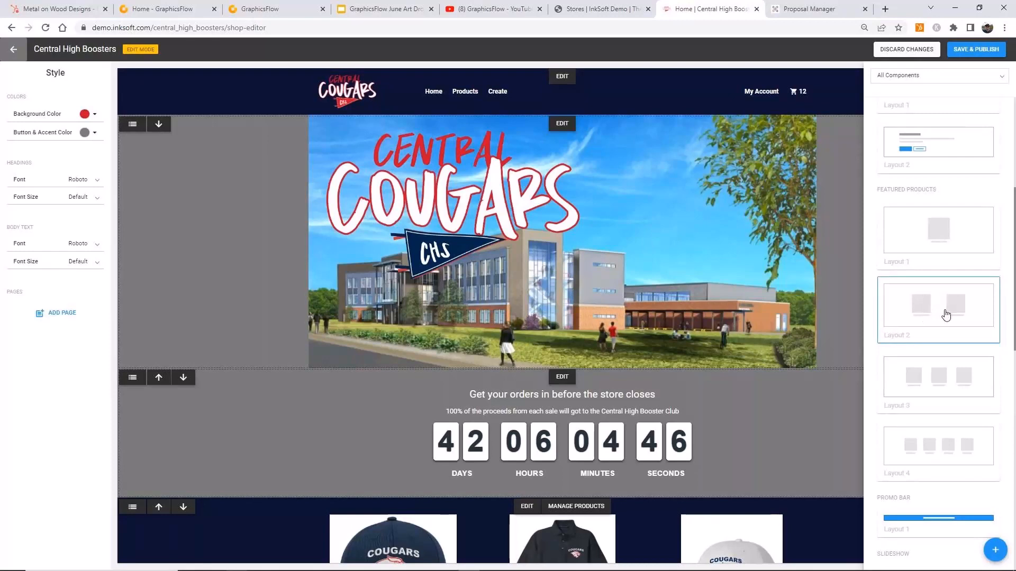
left_click(946, 315)
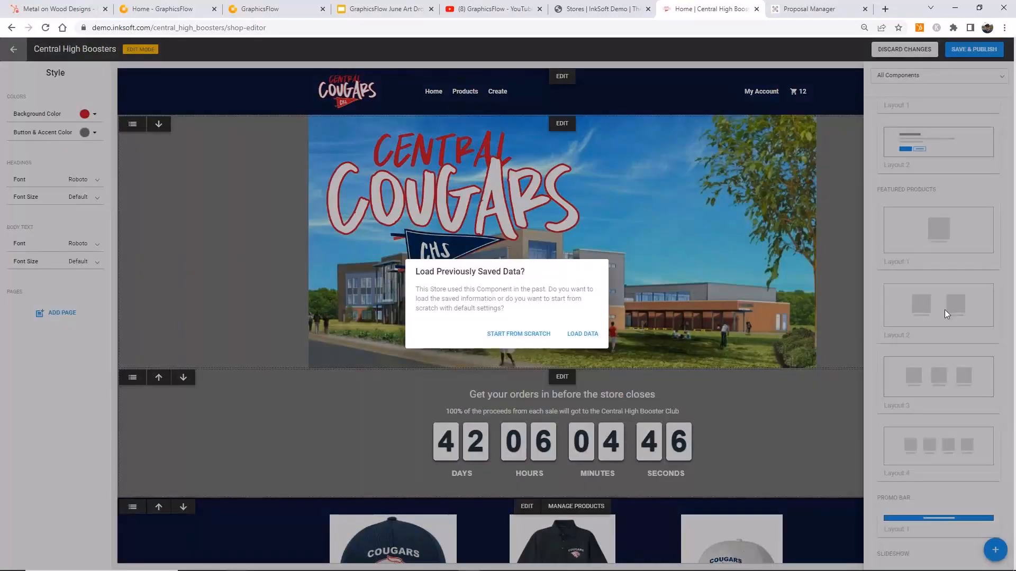
left_click(518, 334)
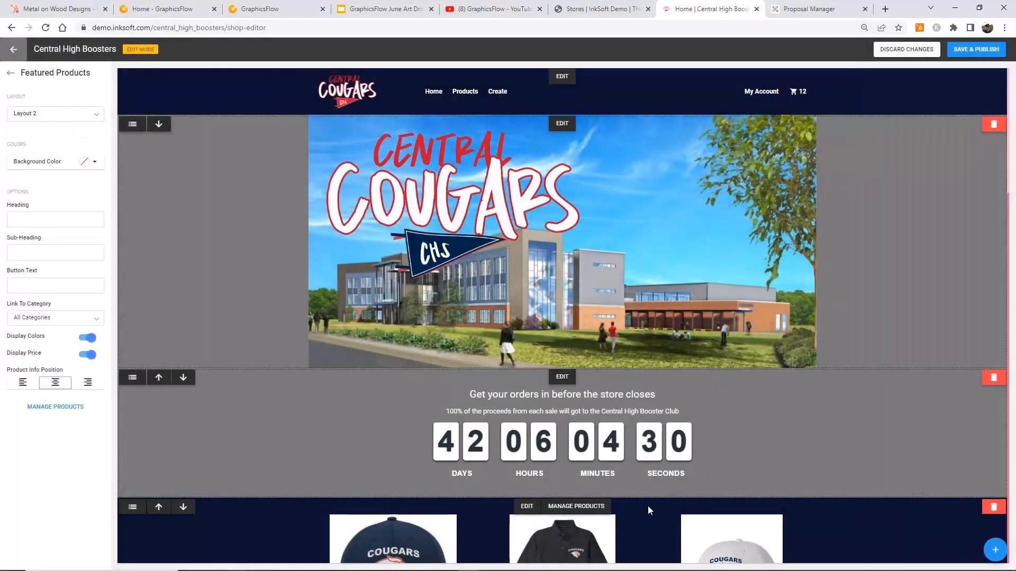
Reorder the page components so the empty two-product section sits directly below the countdown.
scroll(649, 508, "down", 2)
left_click_drag(1000, 189, 1004, 458)
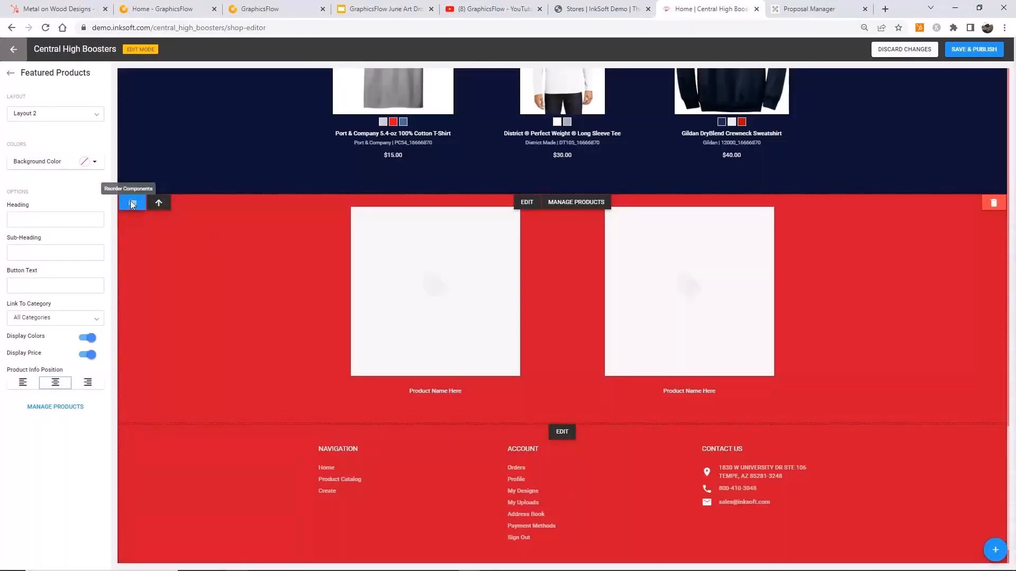
left_click(133, 204)
left_click_drag(422, 456, 442, 231)
left_click(615, 493)
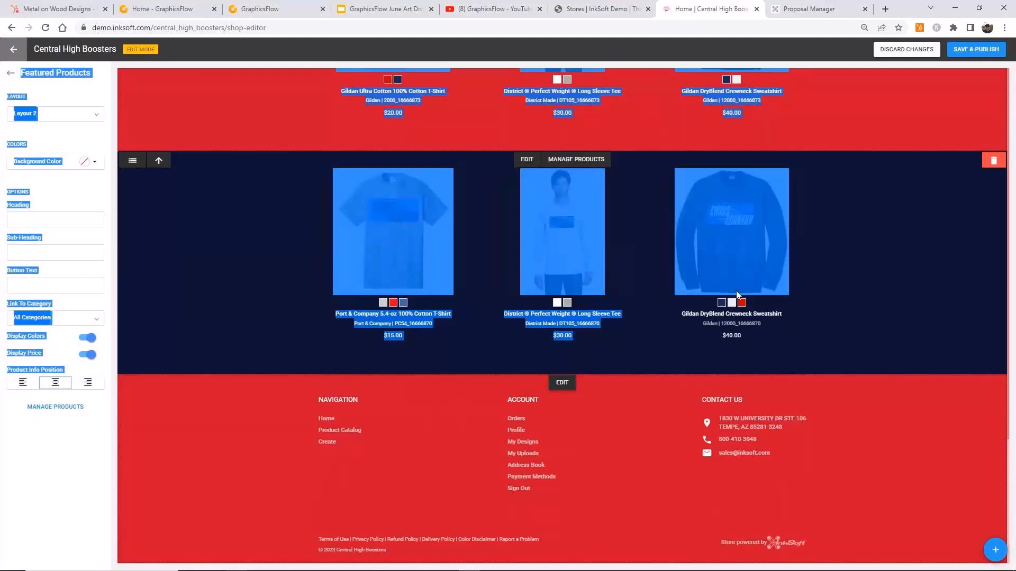
scroll(741, 287, "up", 3)
scroll(256, 207, "up", 10)
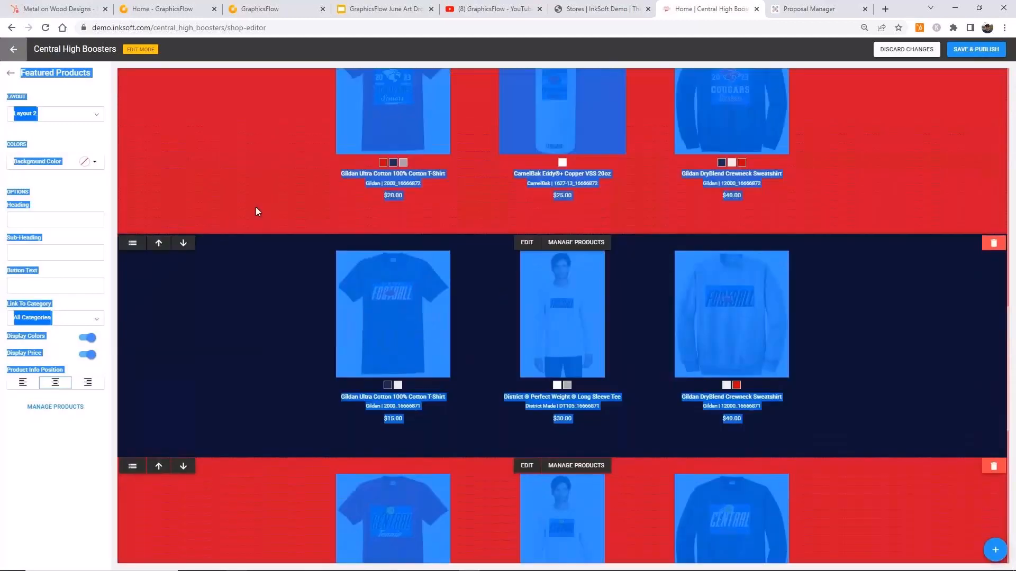
scroll(272, 214, "up", 3)
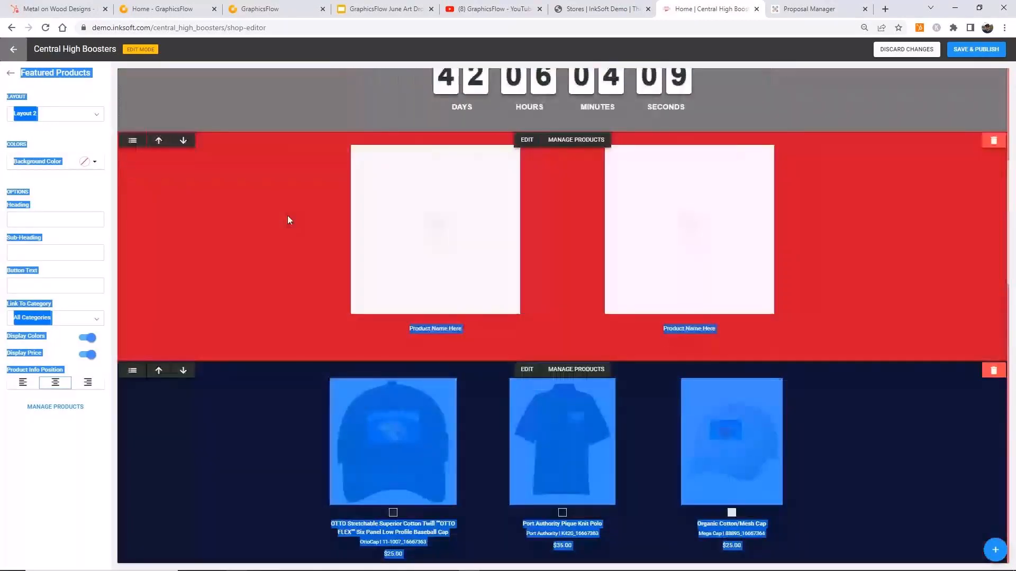
left_click(288, 220)
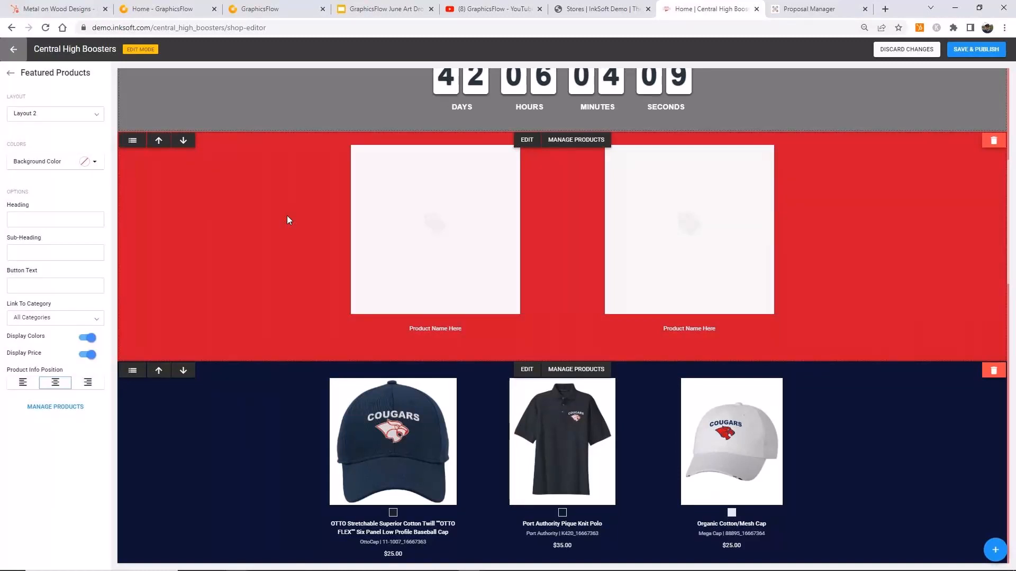
Feature the gray Cougars Baseball and red Central Cougars Seniors Gildan Ultra Cotton T-shirts in the empty two-product section.
left_click(578, 142)
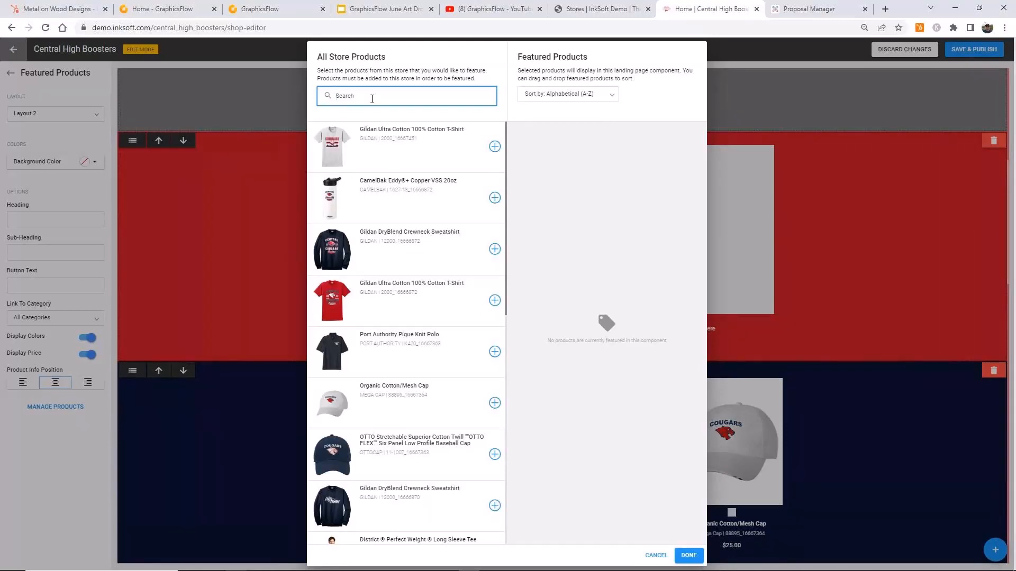
left_click(494, 147)
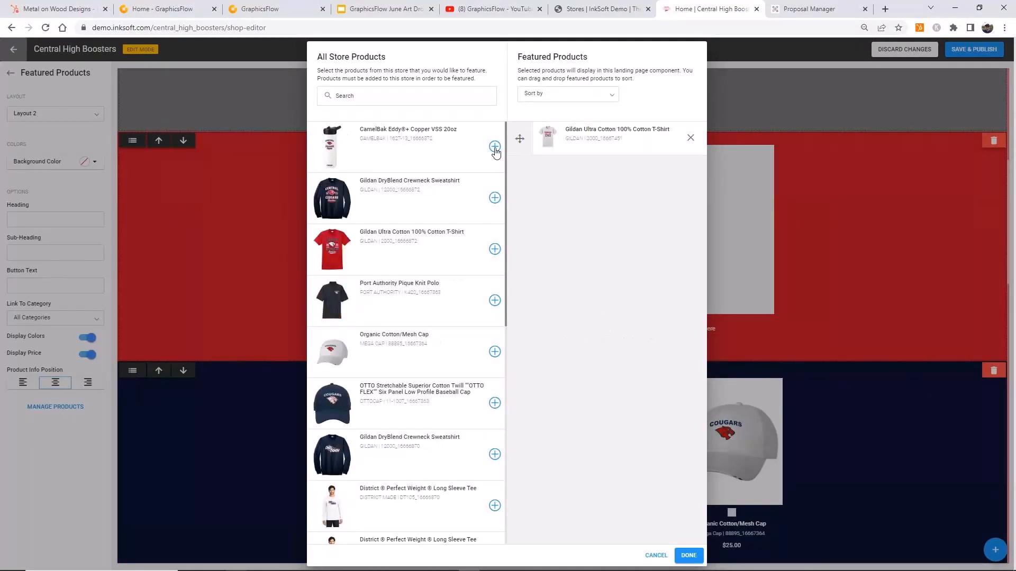
scroll(432, 296, "down", 8)
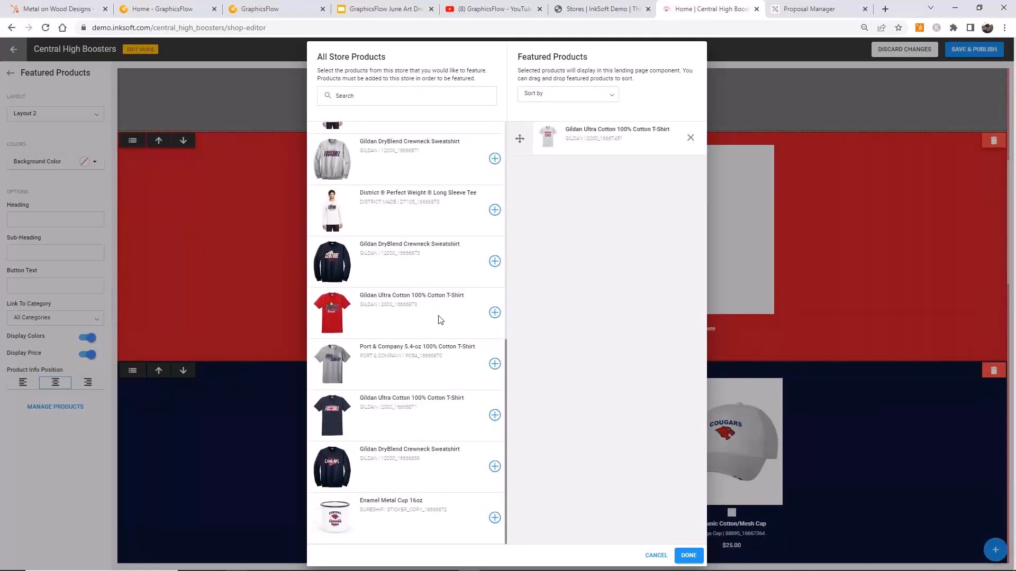
scroll(438, 320, "up", 4)
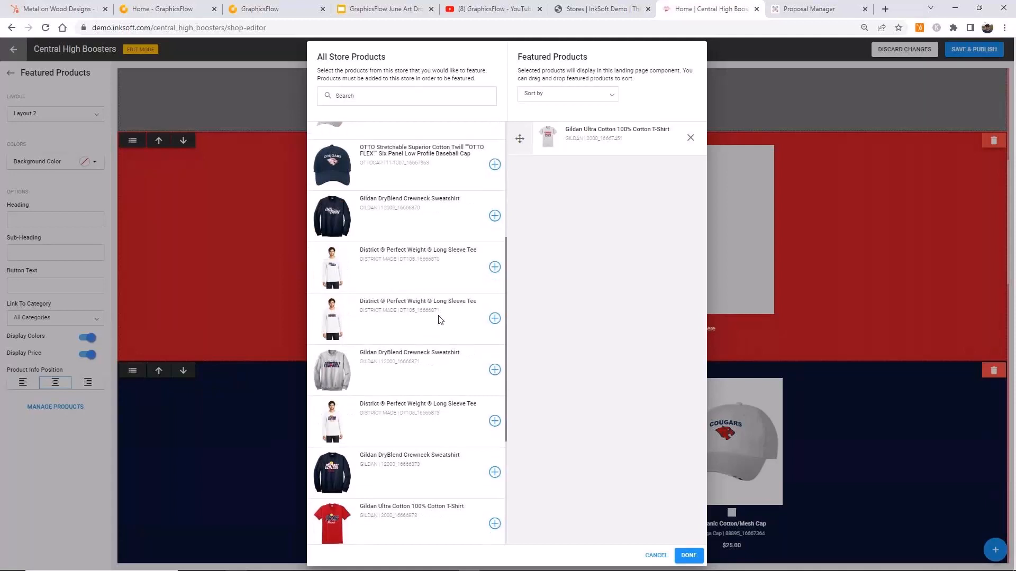
scroll(438, 320, "up", 5)
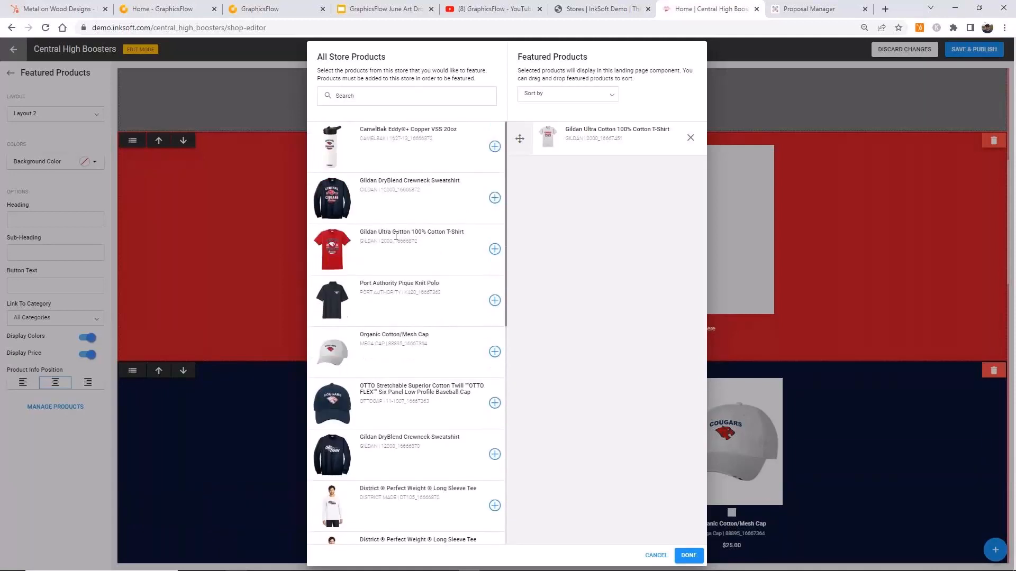
left_click(494, 250)
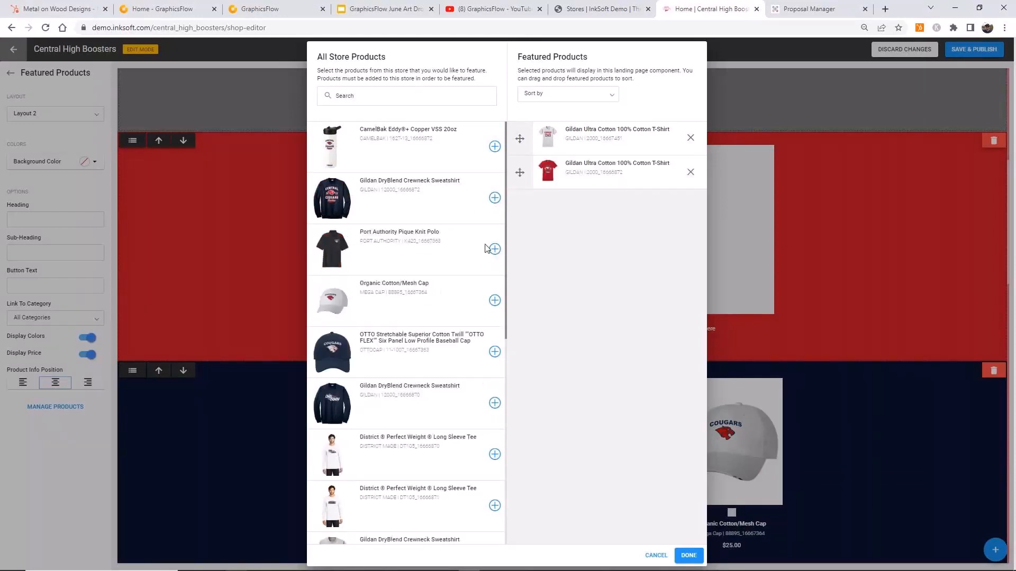
left_click(688, 556)
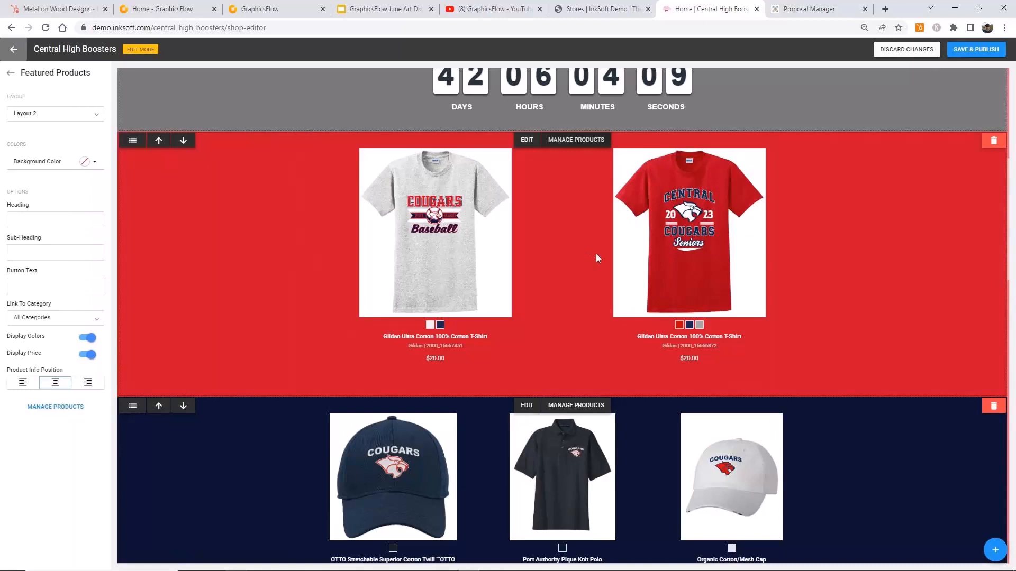
scroll(596, 253, "up", 1)
scroll(606, 253, "down", 1)
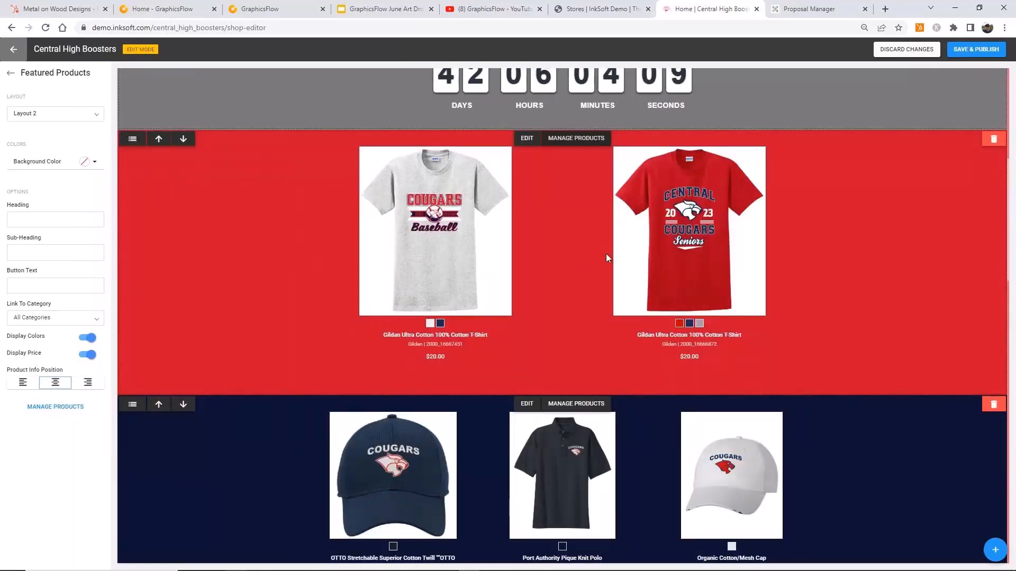
scroll(605, 252, "up", 2)
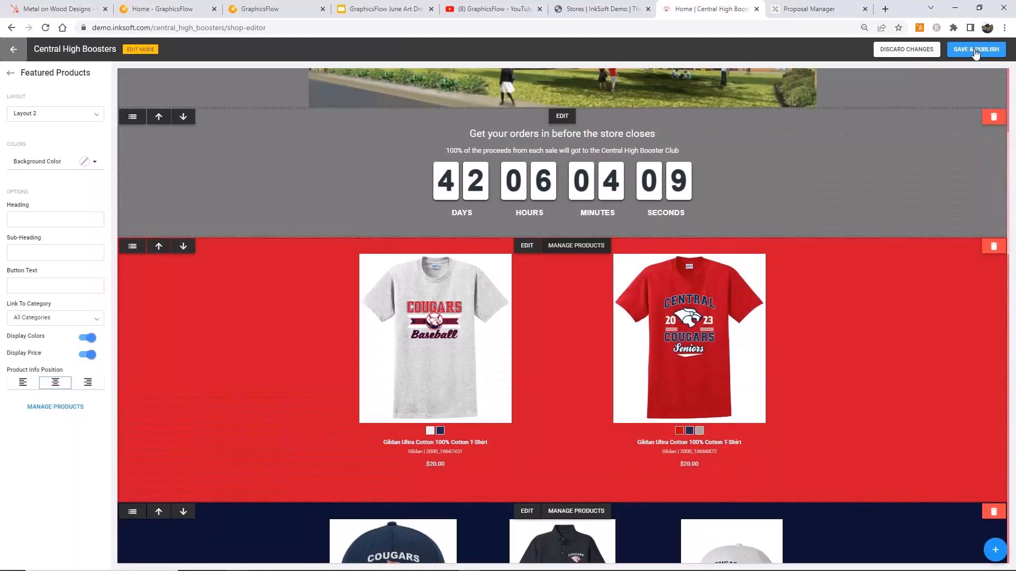
scroll(740, 249, "up", 1)
scroll(742, 250, "down", 3)
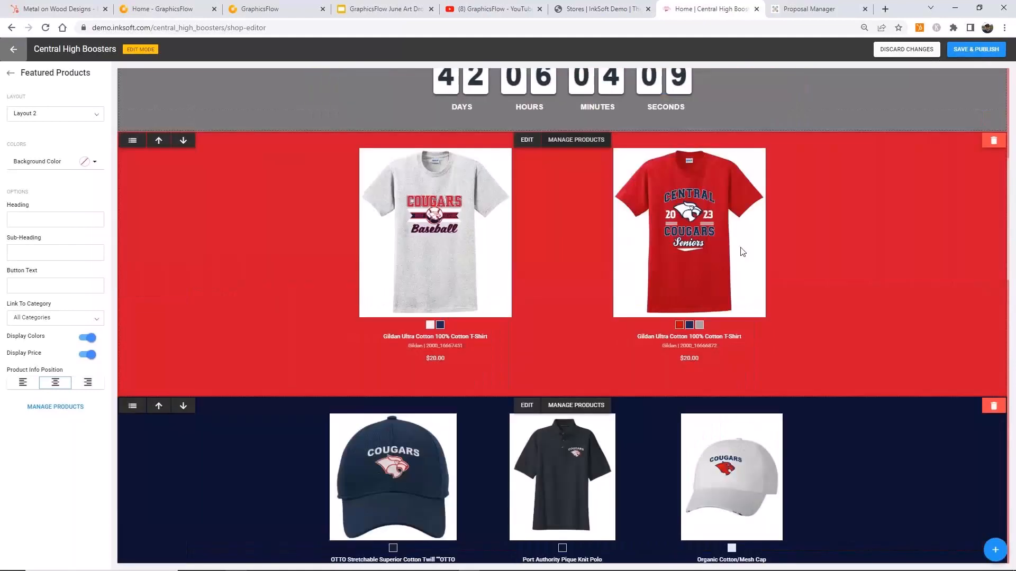
Save and publish the Central High Boosters store changes, and leave the shop editor for the live storefront.
scroll(740, 246, "up", 1)
scroll(741, 246, "up", 4)
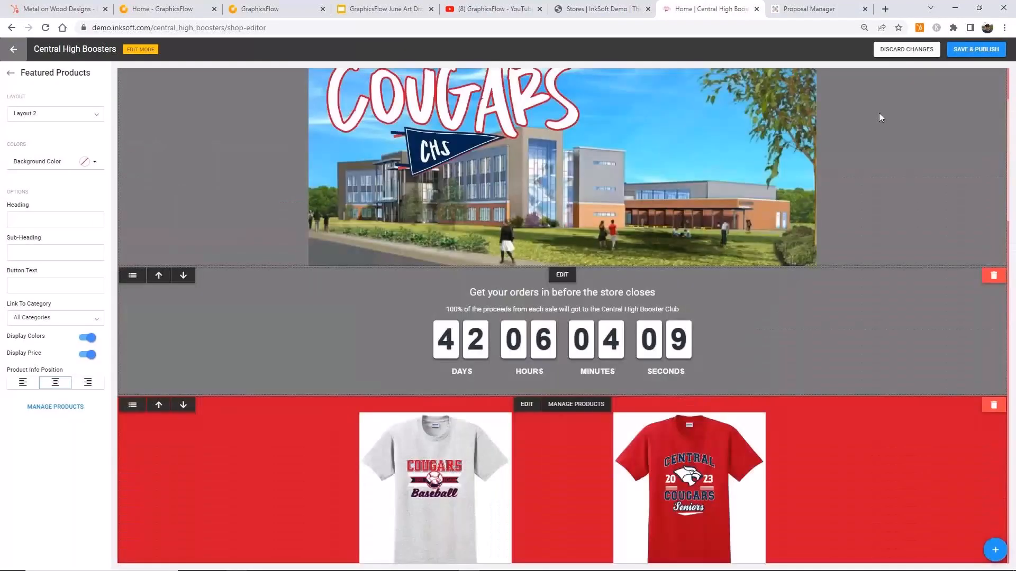
left_click(980, 50)
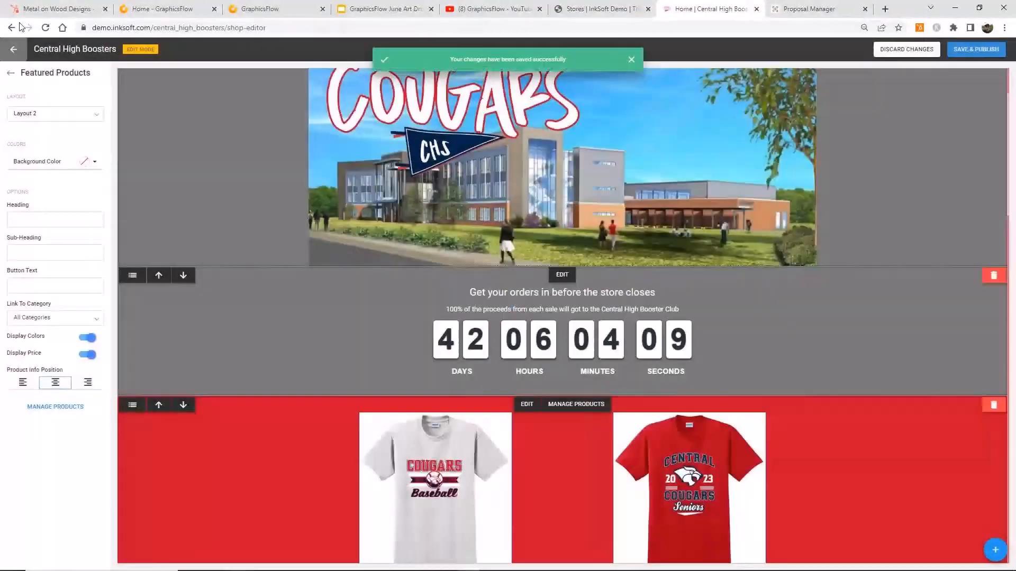
left_click(14, 51)
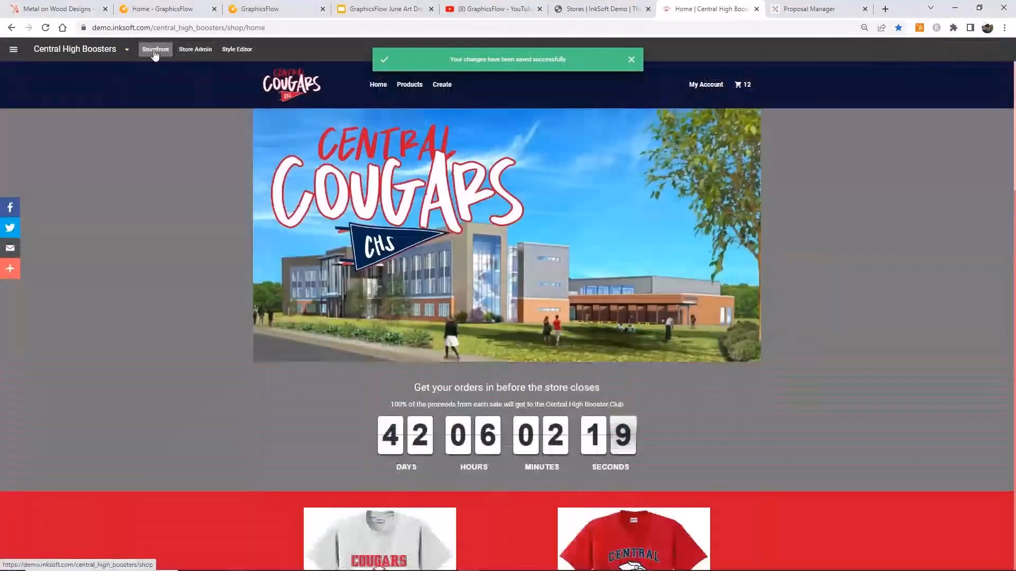
Review the published storefront from the banner and countdown through the featured product sections to the footer.
scroll(823, 259, "down", 6)
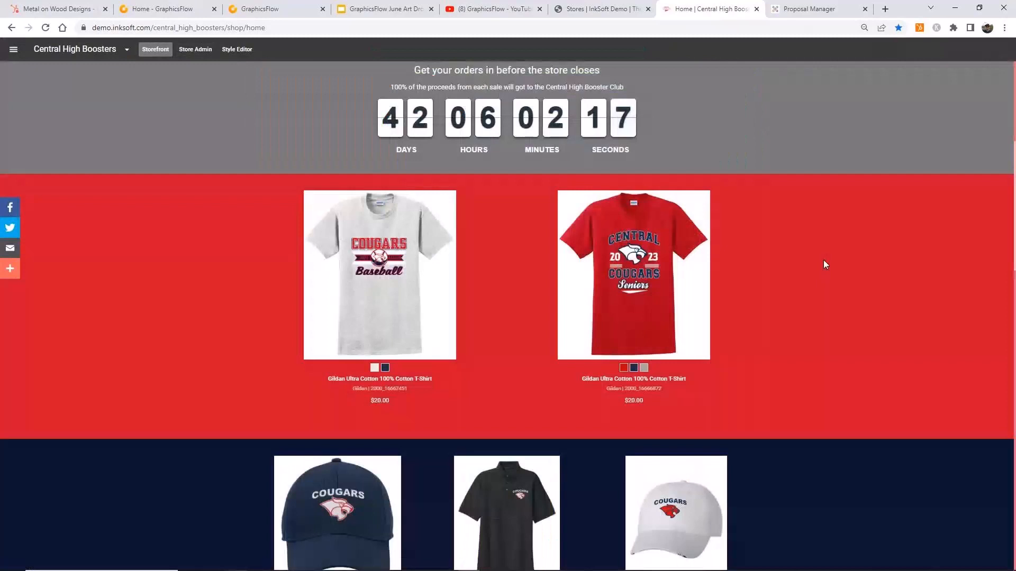
scroll(1014, 223, "down", 15)
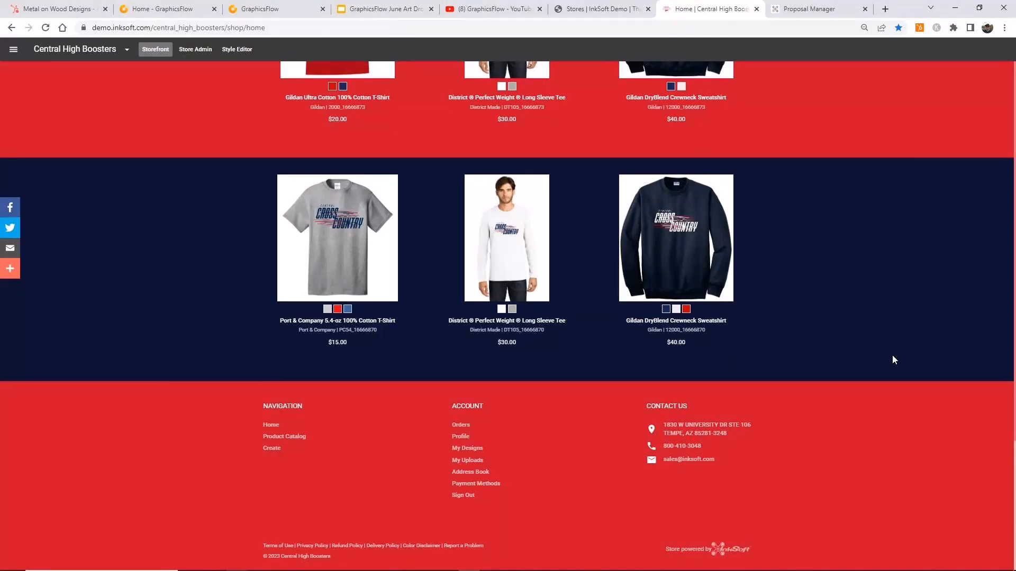
scroll(892, 355, "up", 2)
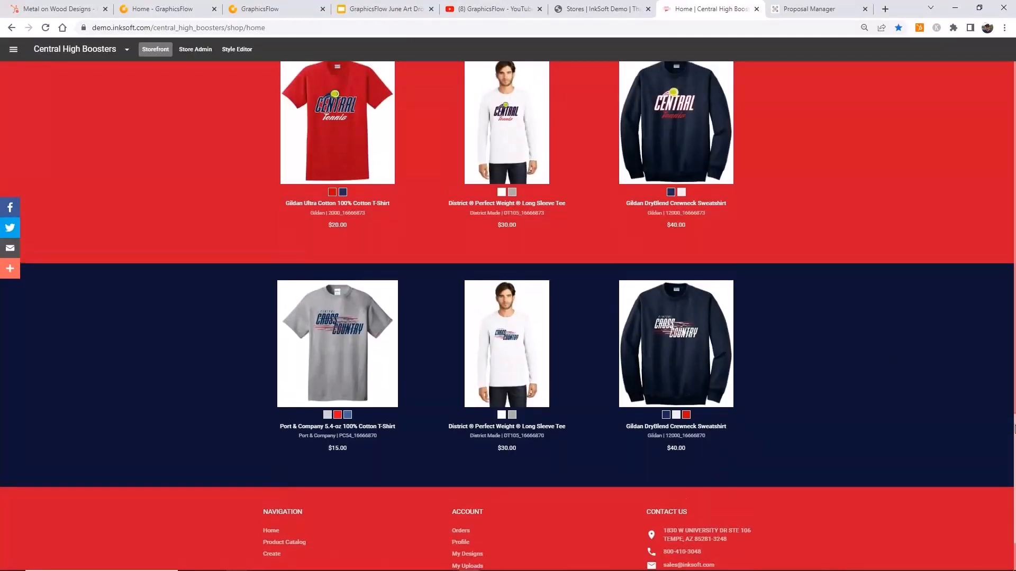
left_click_drag(1015, 429, 953, 69)
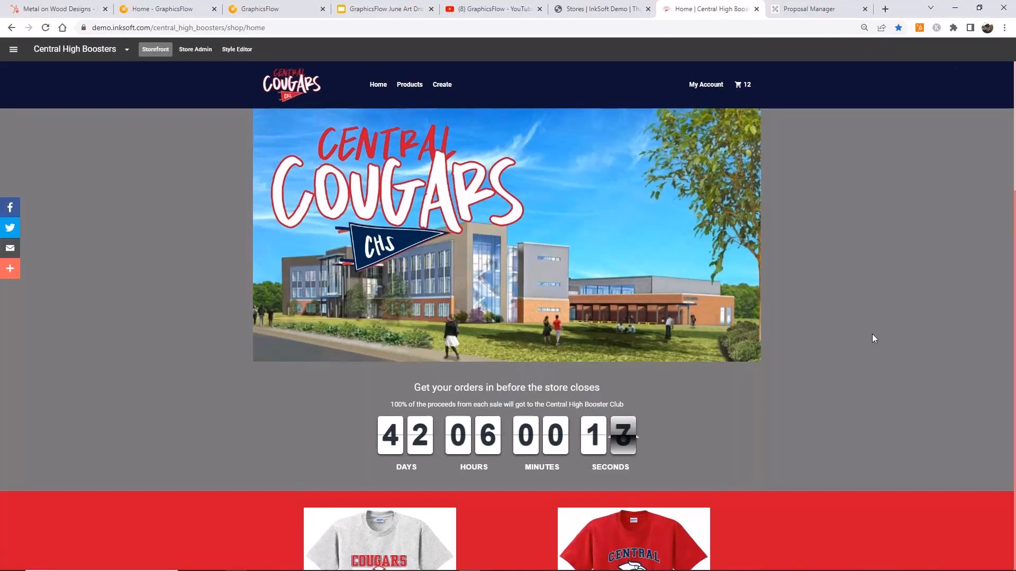
scroll(878, 328, "down", 2)
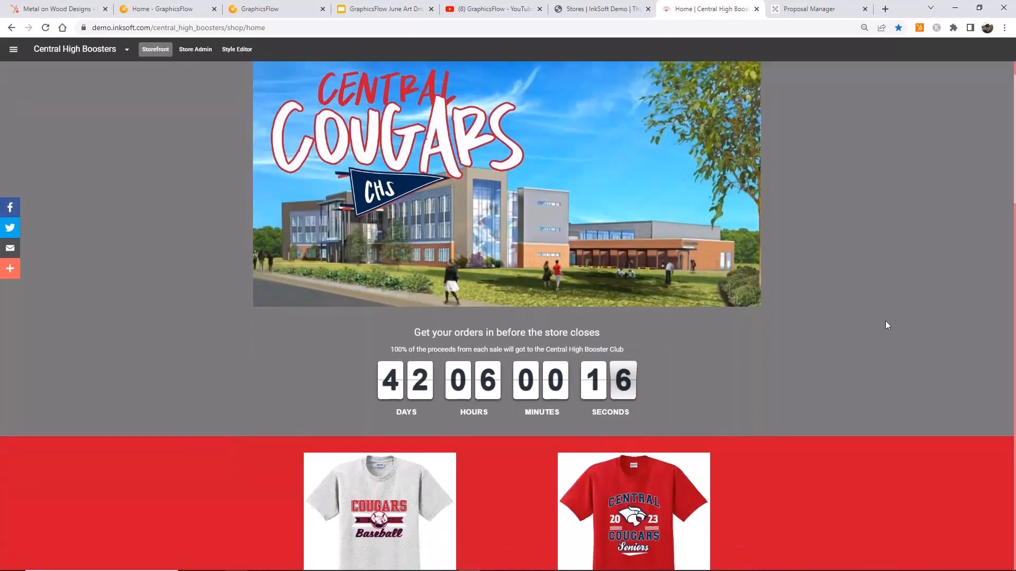
scroll(886, 324, "down", 4)
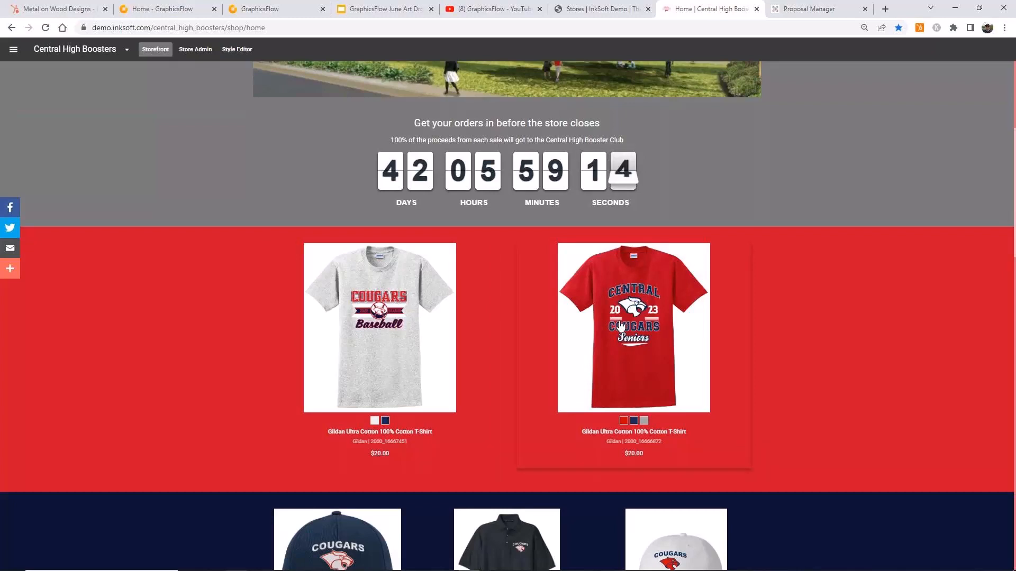
scroll(621, 326, "down", 10)
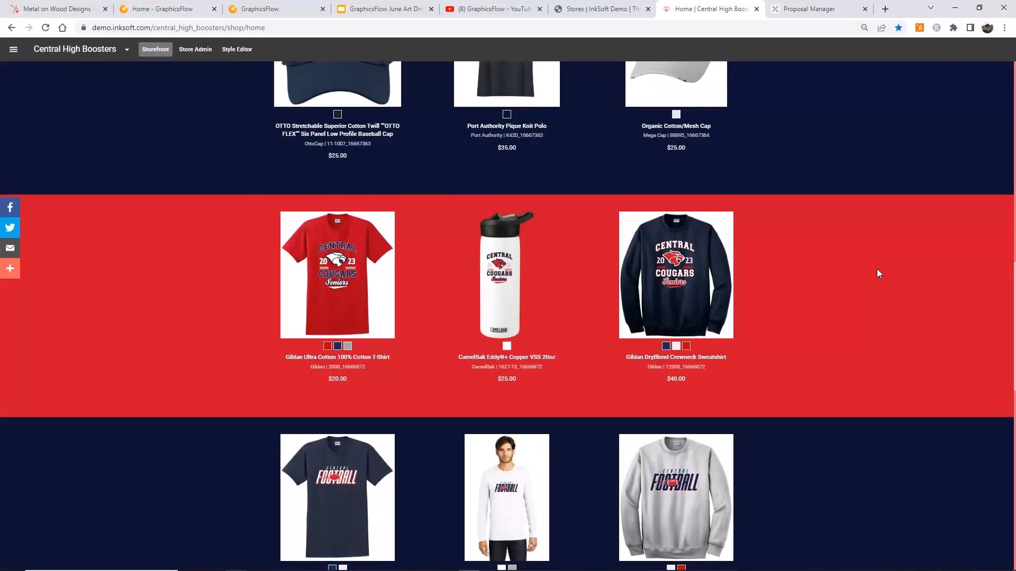
scroll(877, 269, "up", 10)
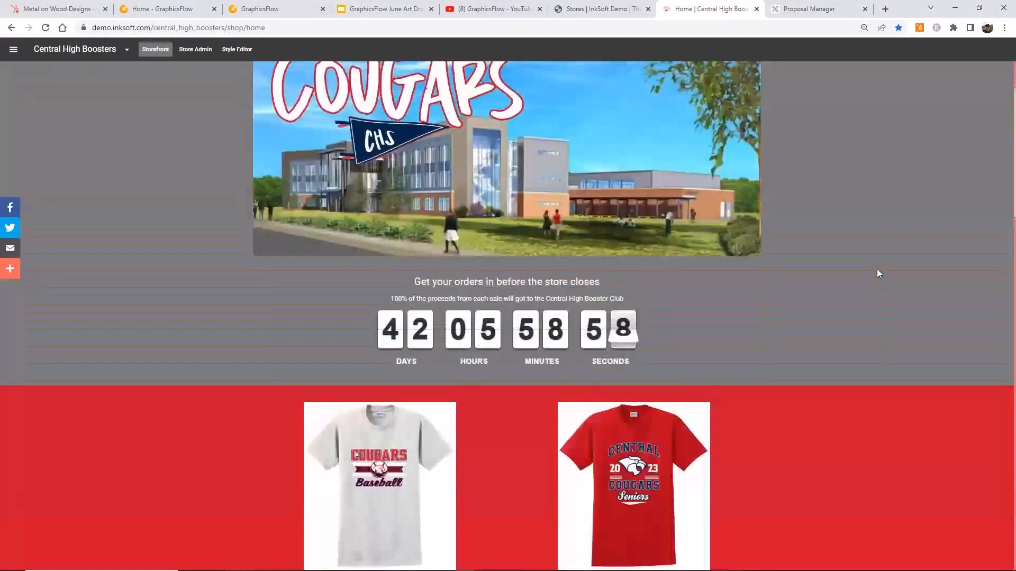
scroll(877, 273, "up", 2)
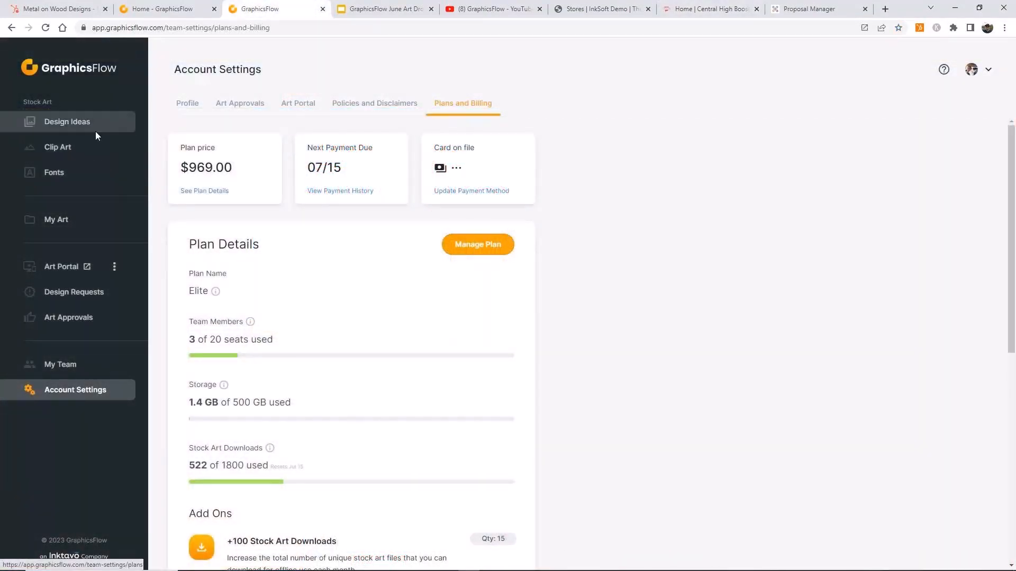
Switch to GraphicsFlow and open the Happy Camper design from the stock design ideas for customizing.
left_click(98, 127)
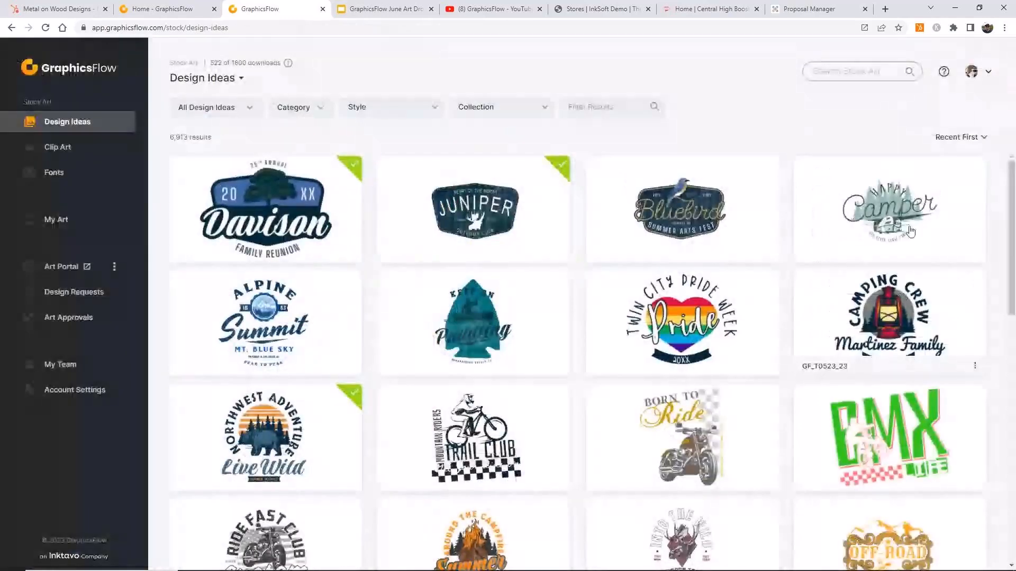
left_click(909, 215)
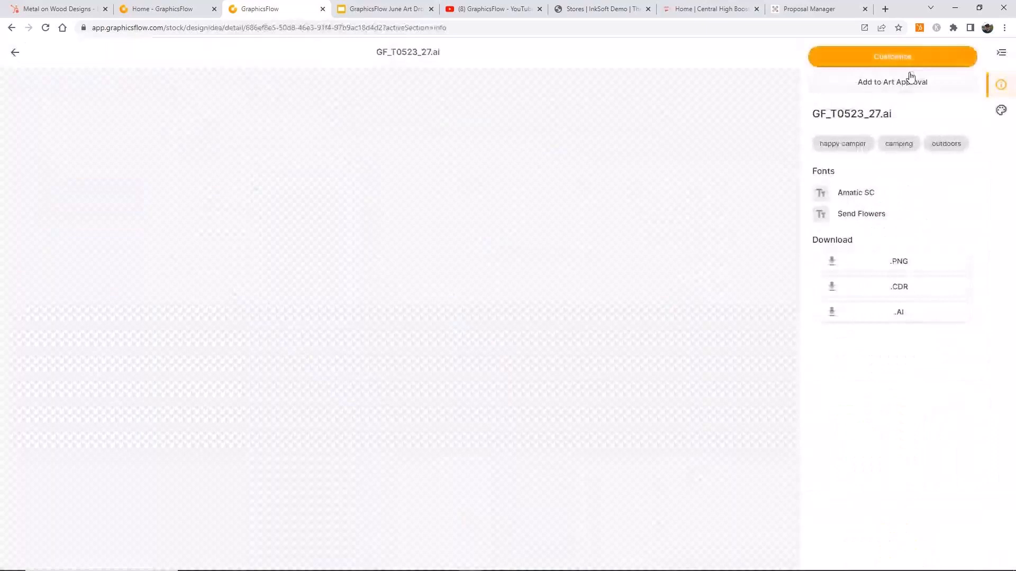
left_click(906, 61)
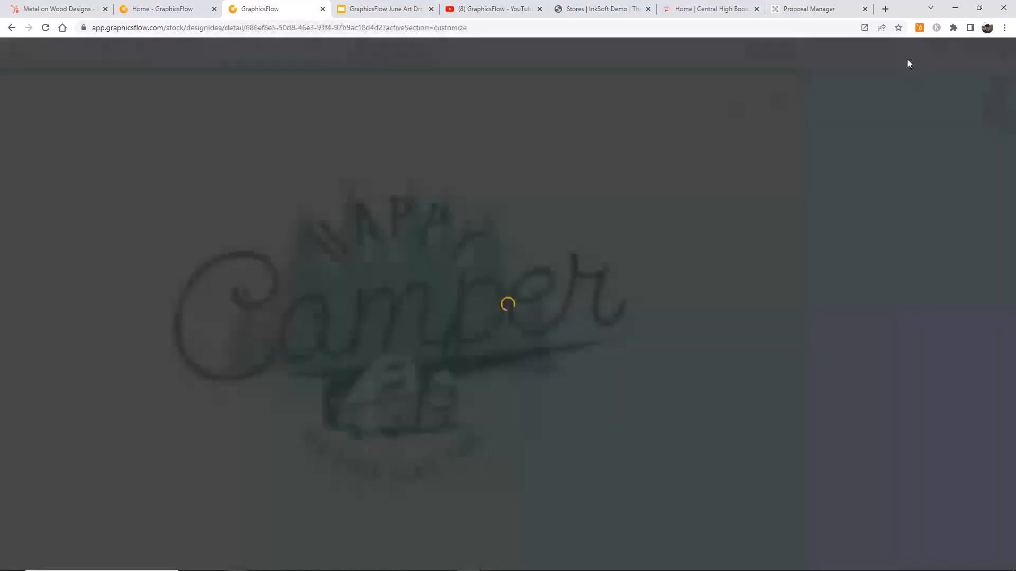